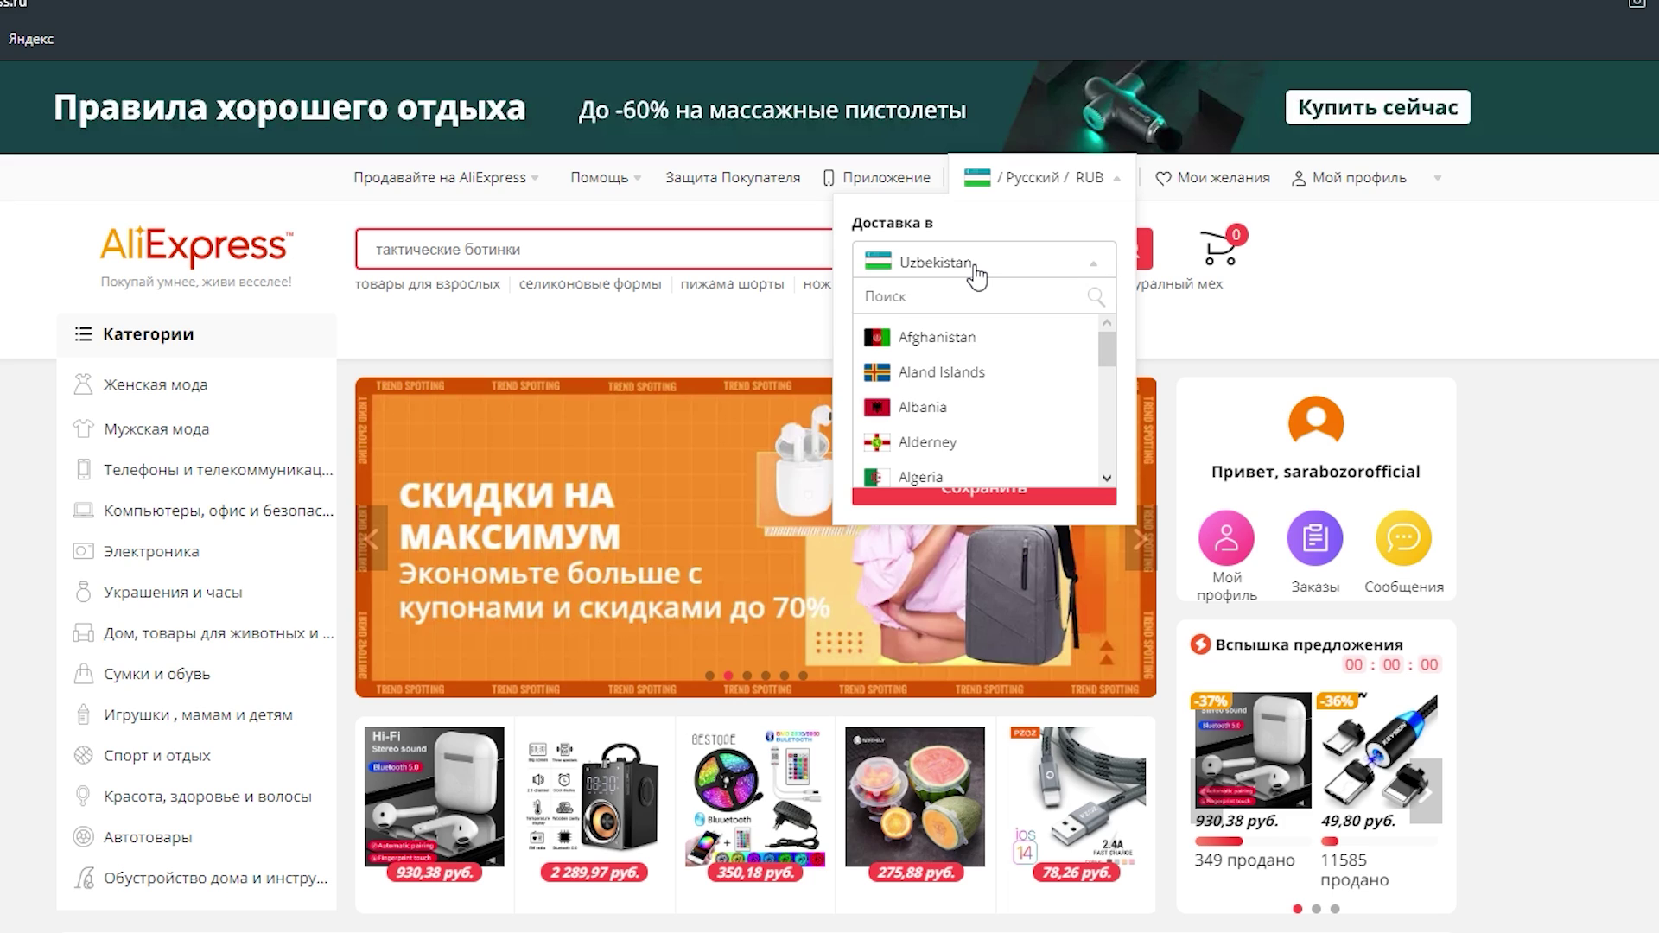
# - Keep Uzbekistan as delivery country, Russian language and RUB currency, and save the site settings
pyautogui.click(976, 274)
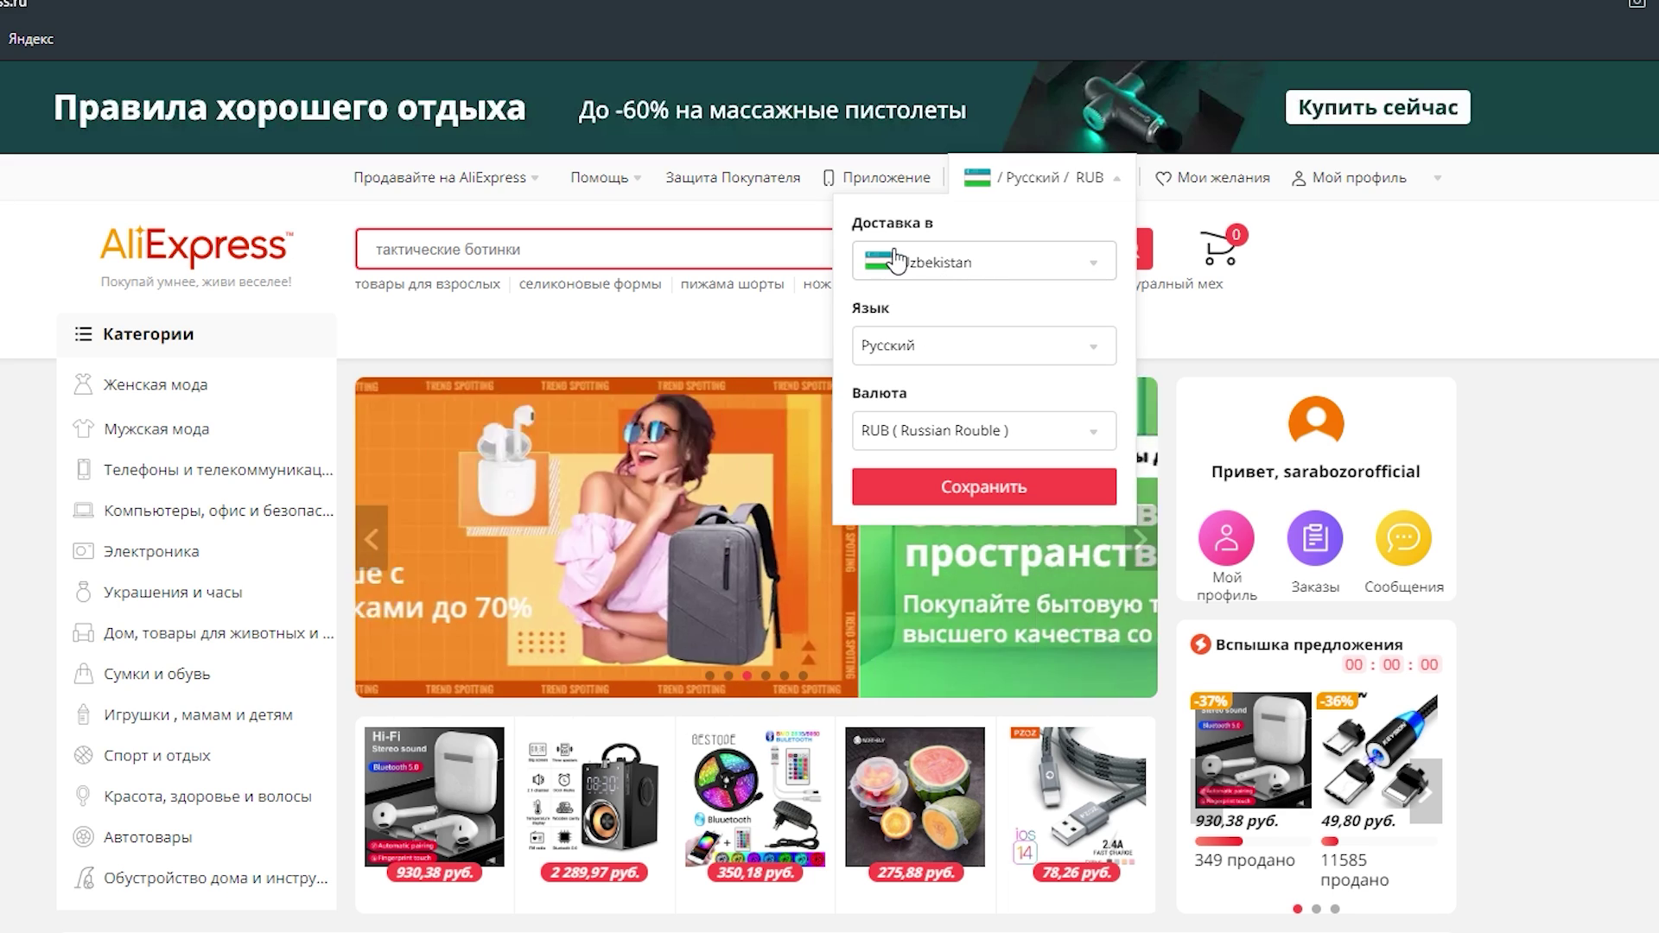
pyautogui.click(1011, 275)
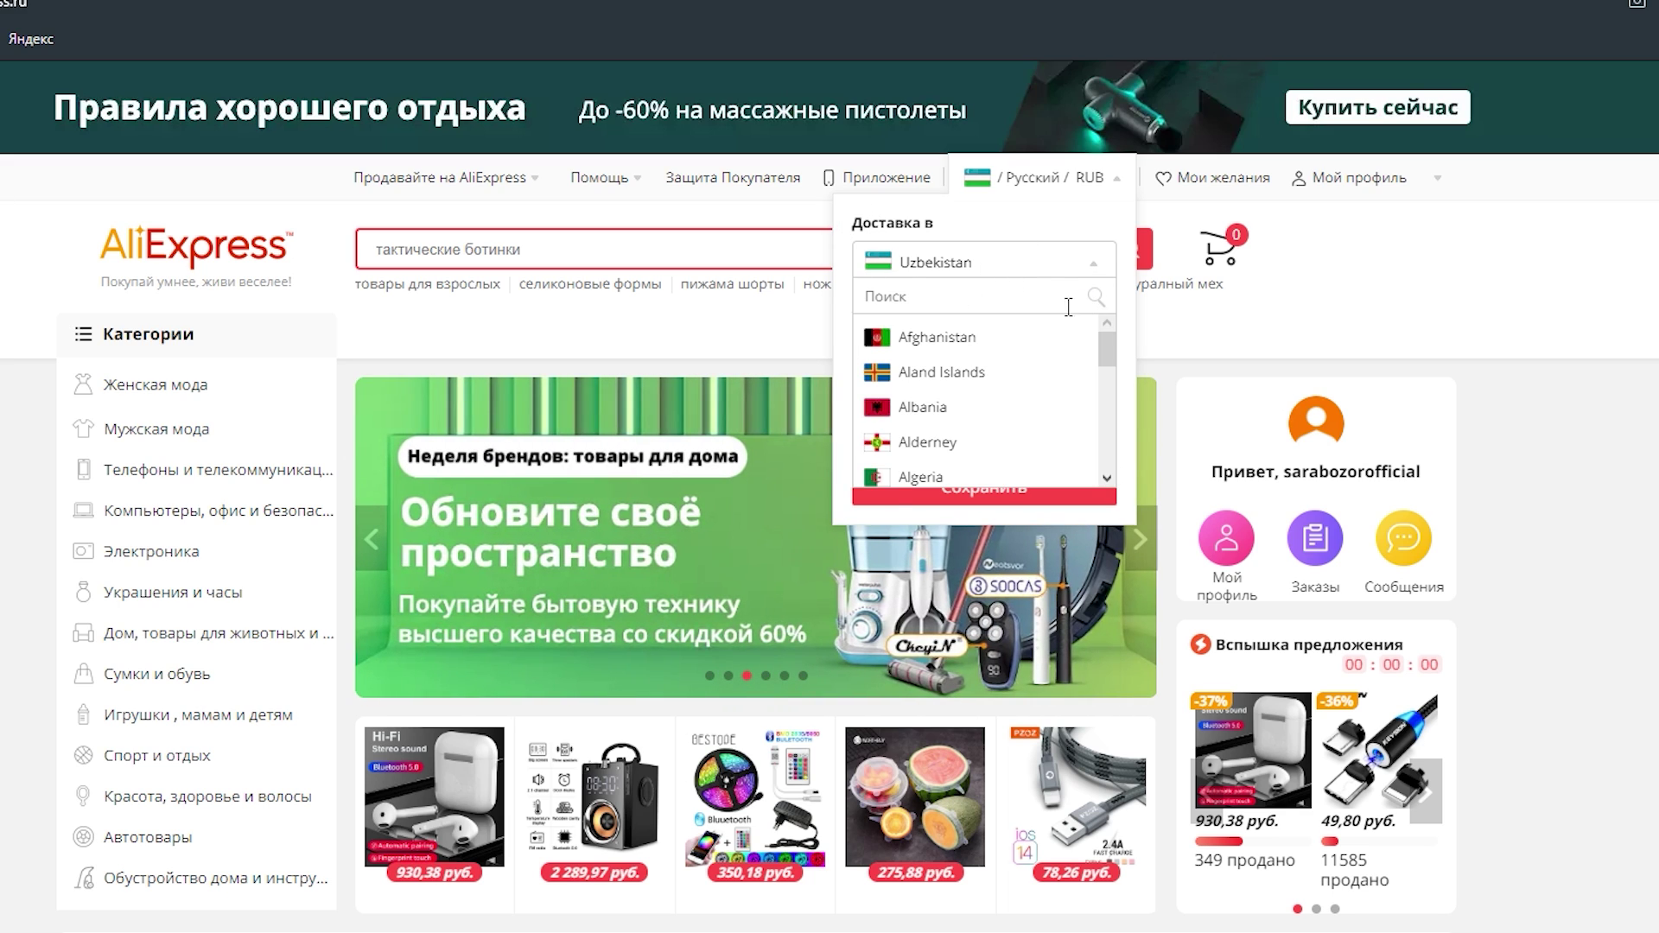
pyautogui.click(1017, 242)
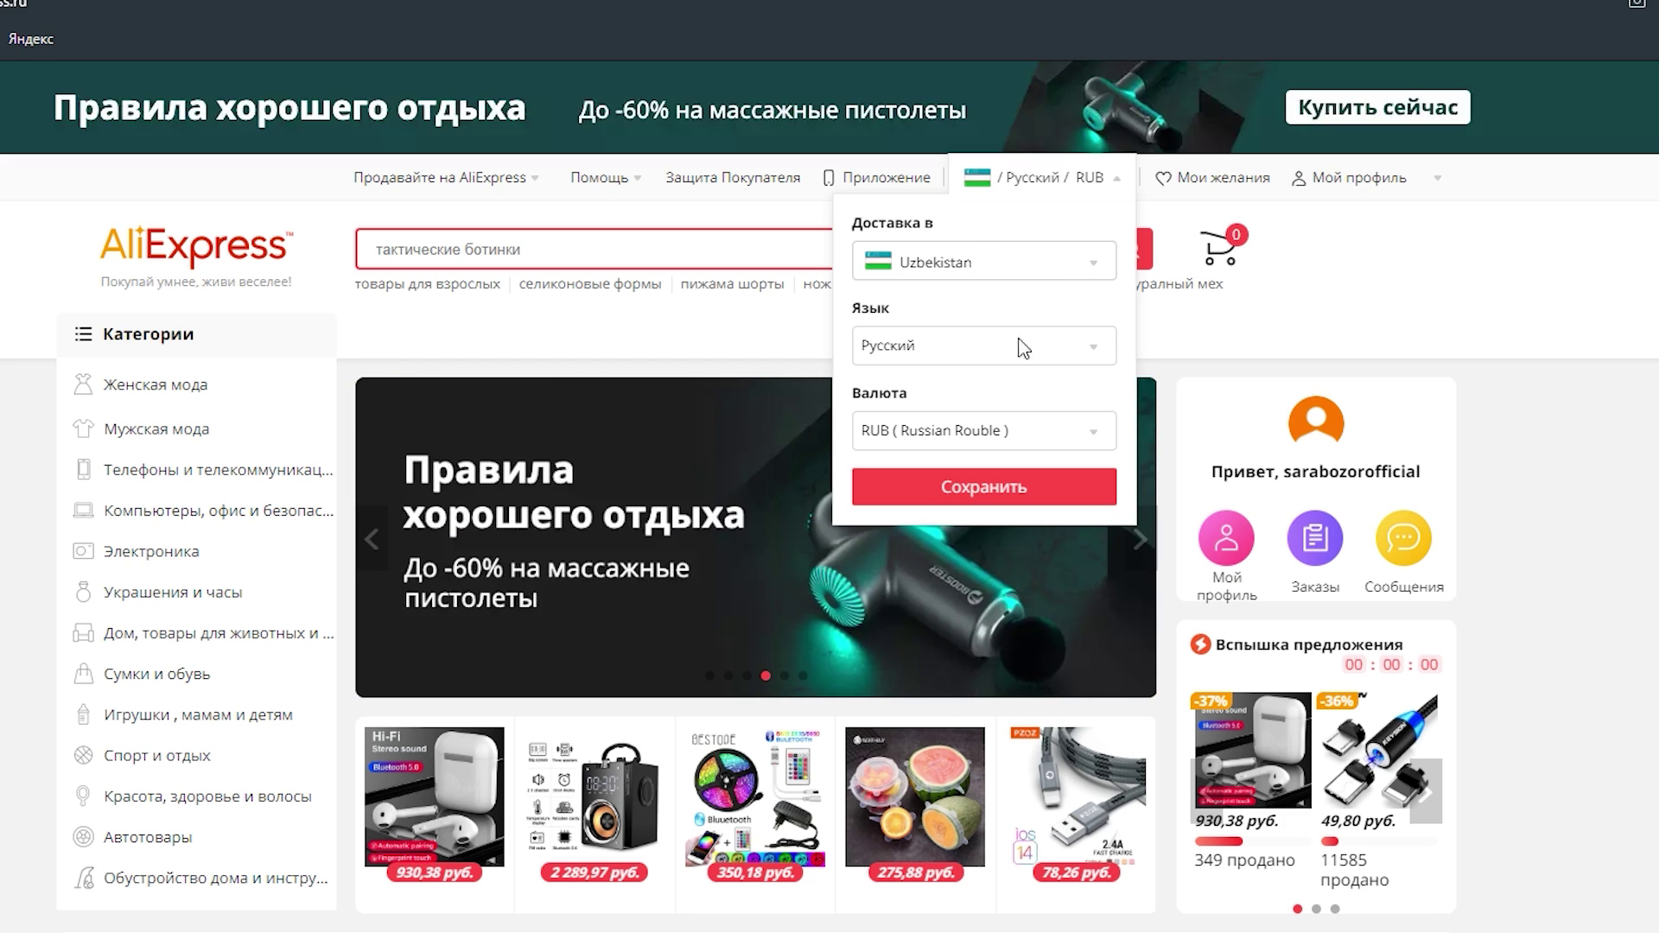
pyautogui.click(929, 432)
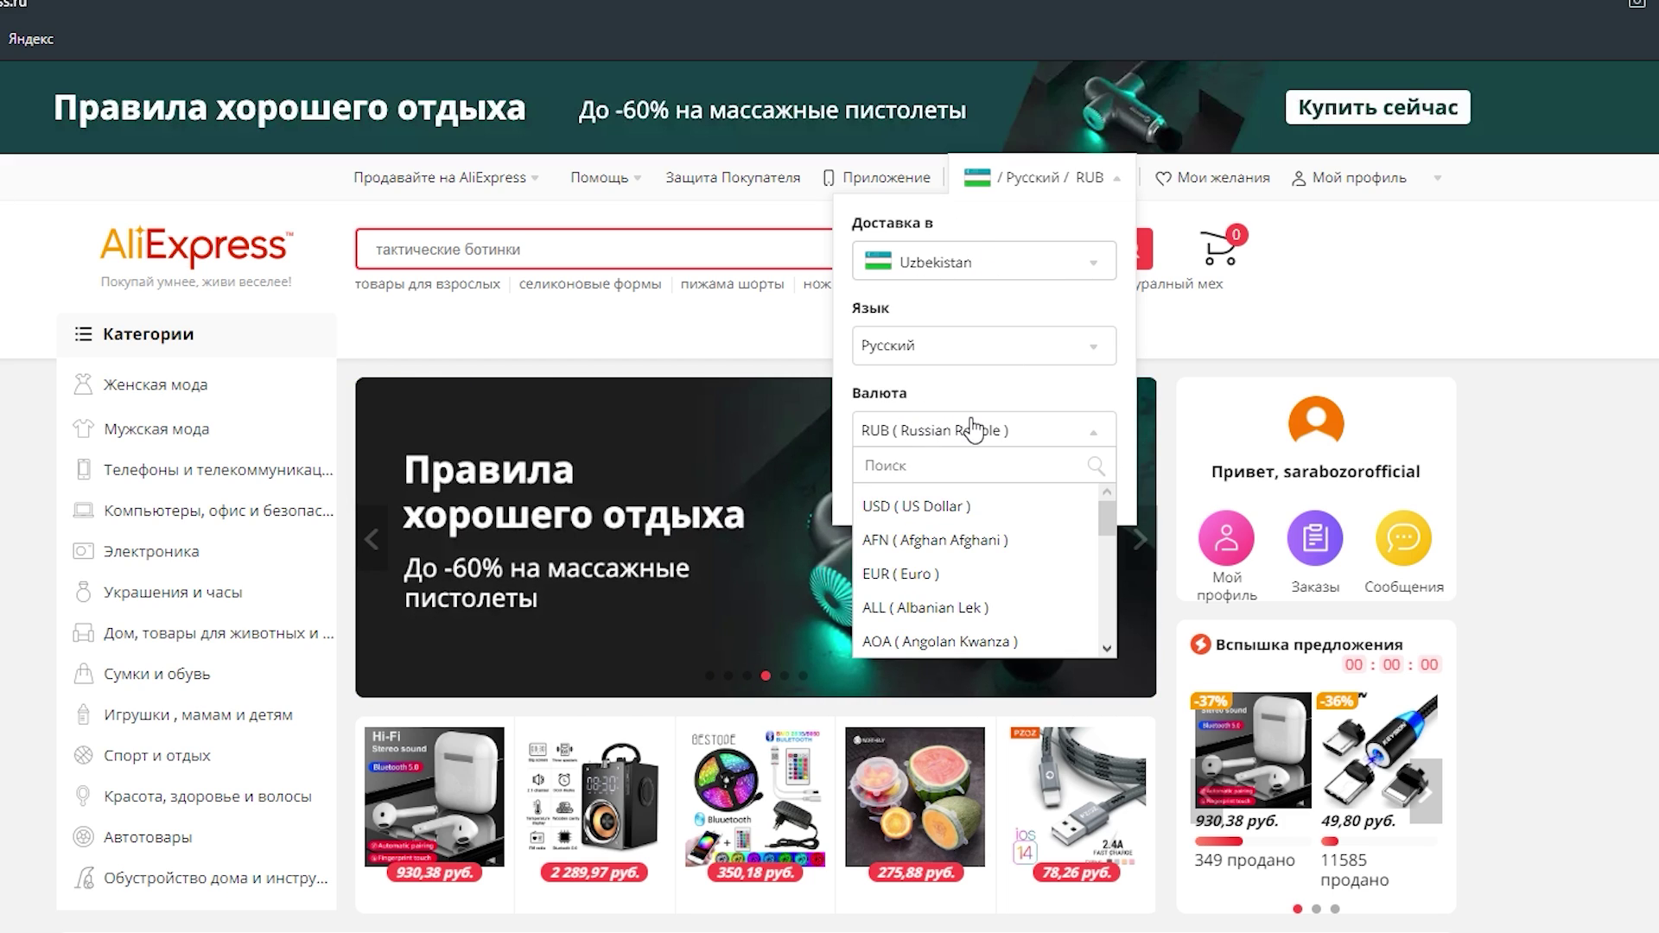
pyautogui.scroll(1, 1039, 613)
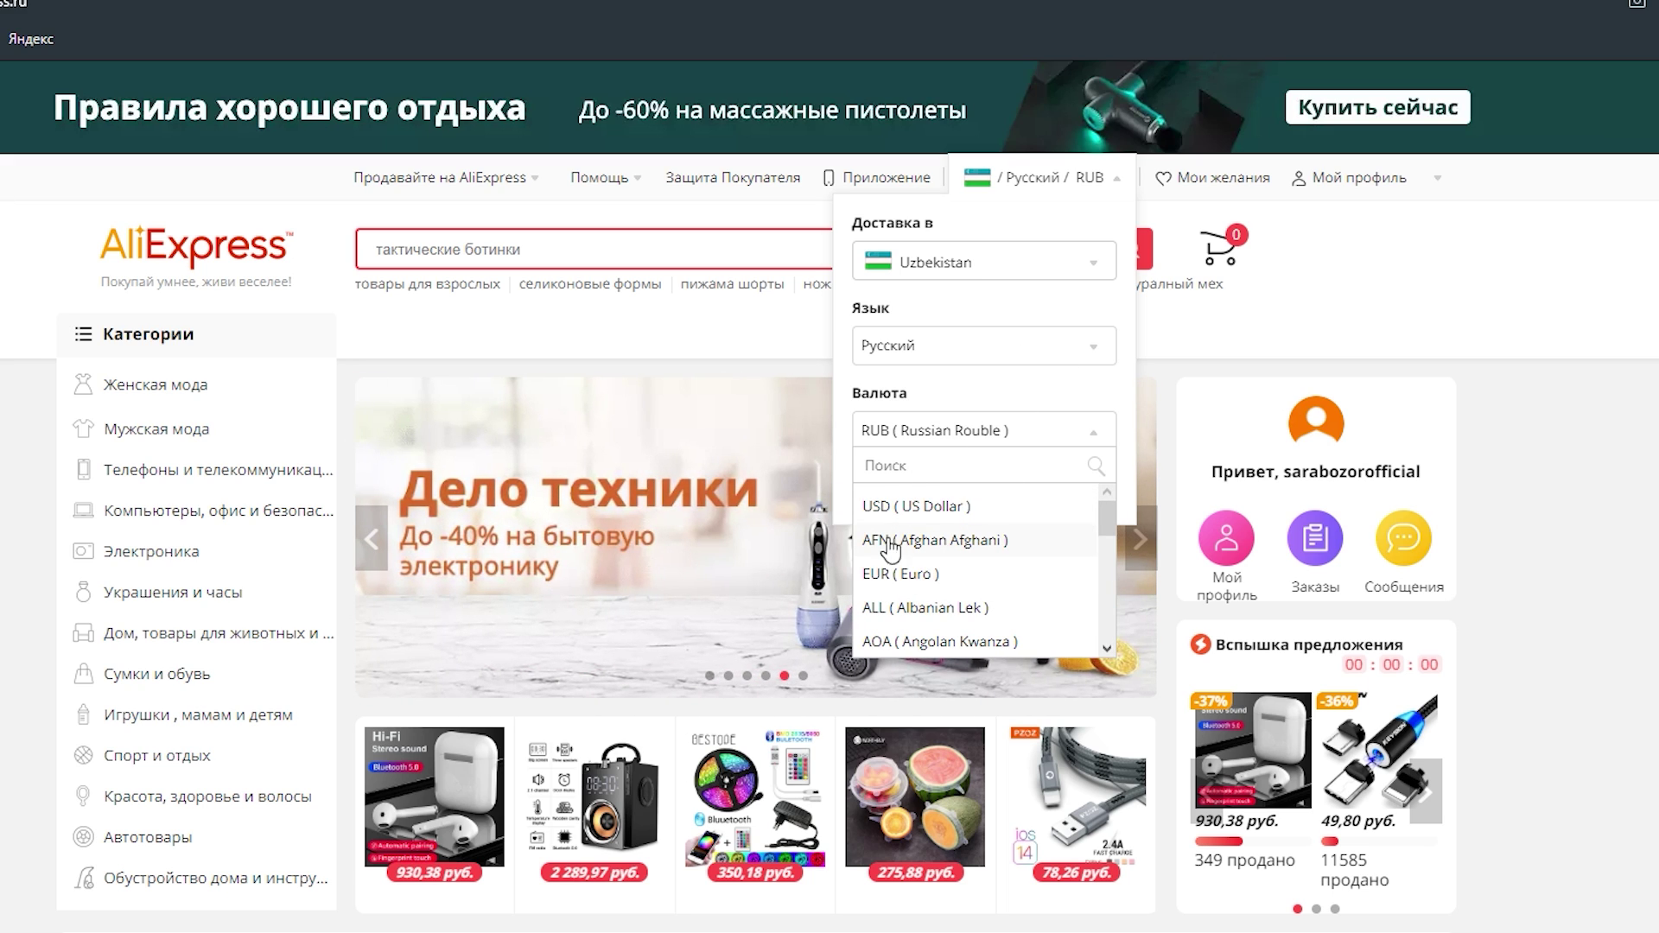
pyautogui.scroll(-8, 1025, 566)
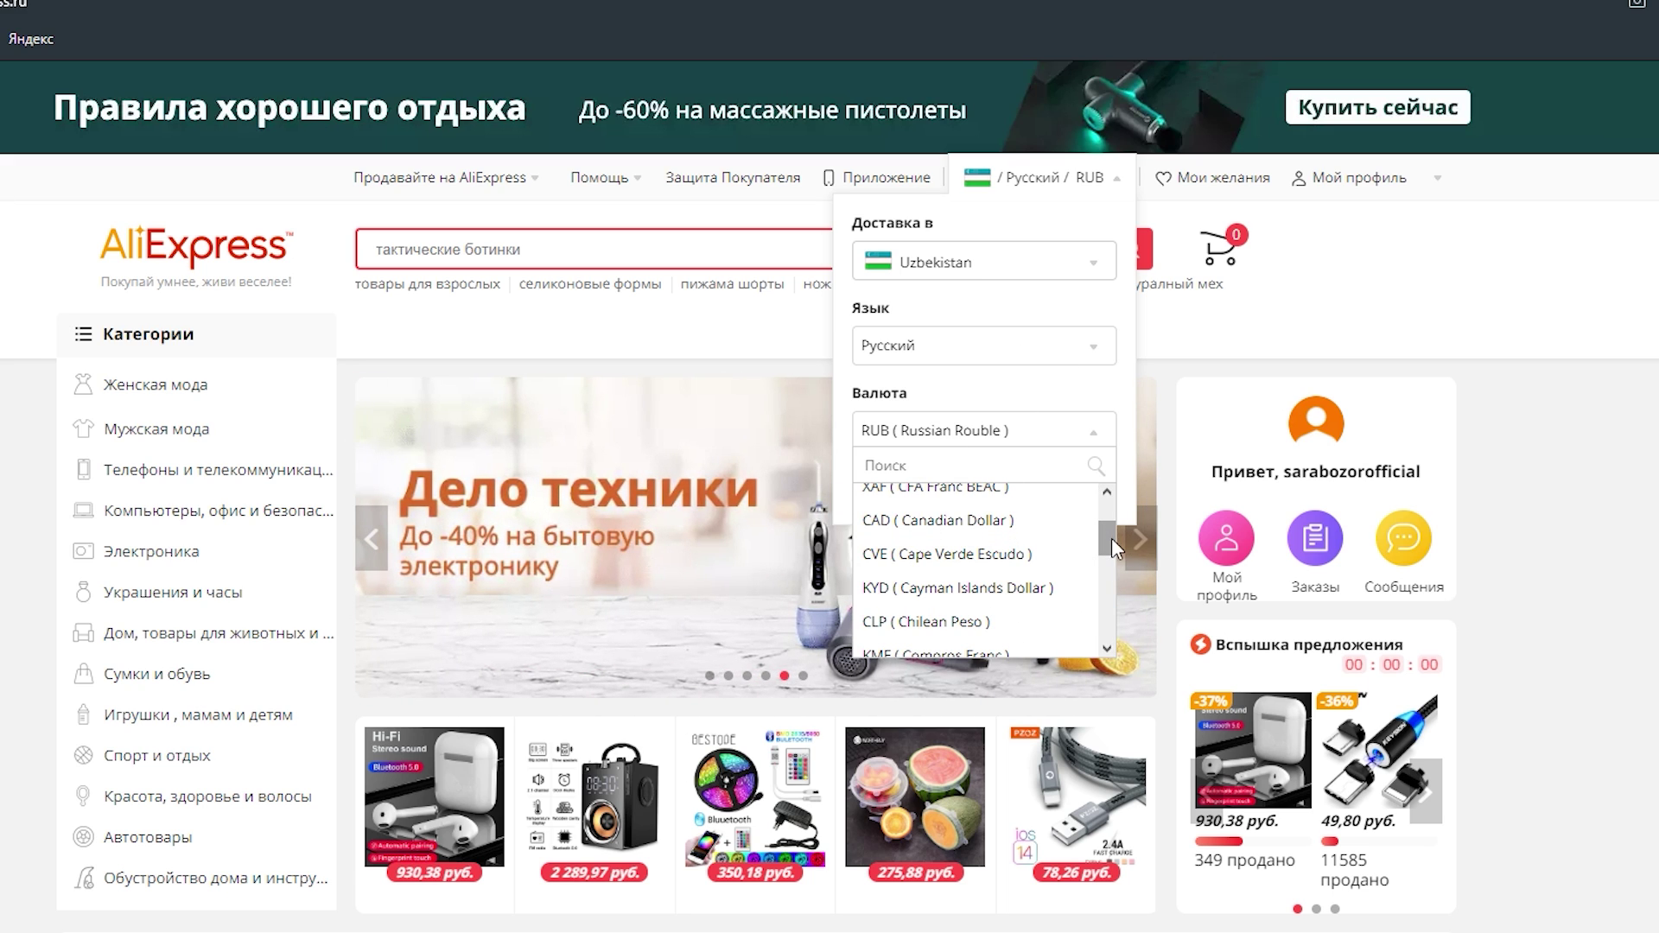
pyautogui.moveTo(1111, 538); pyautogui.dragTo(1108, 516)
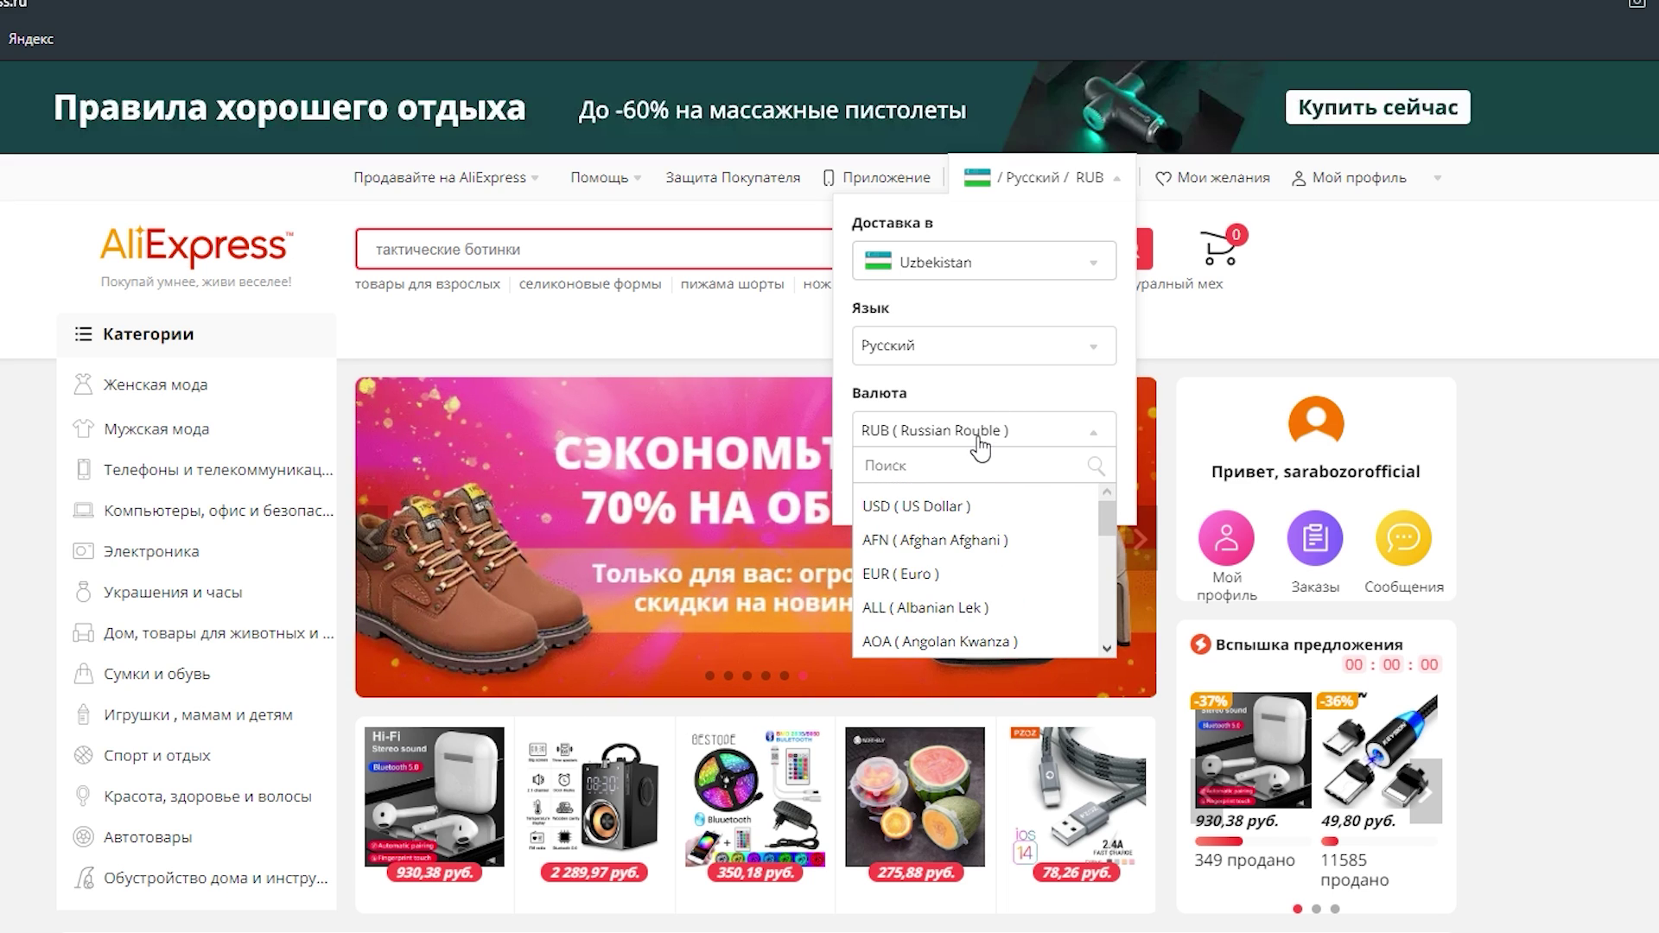
pyautogui.click(985, 398)
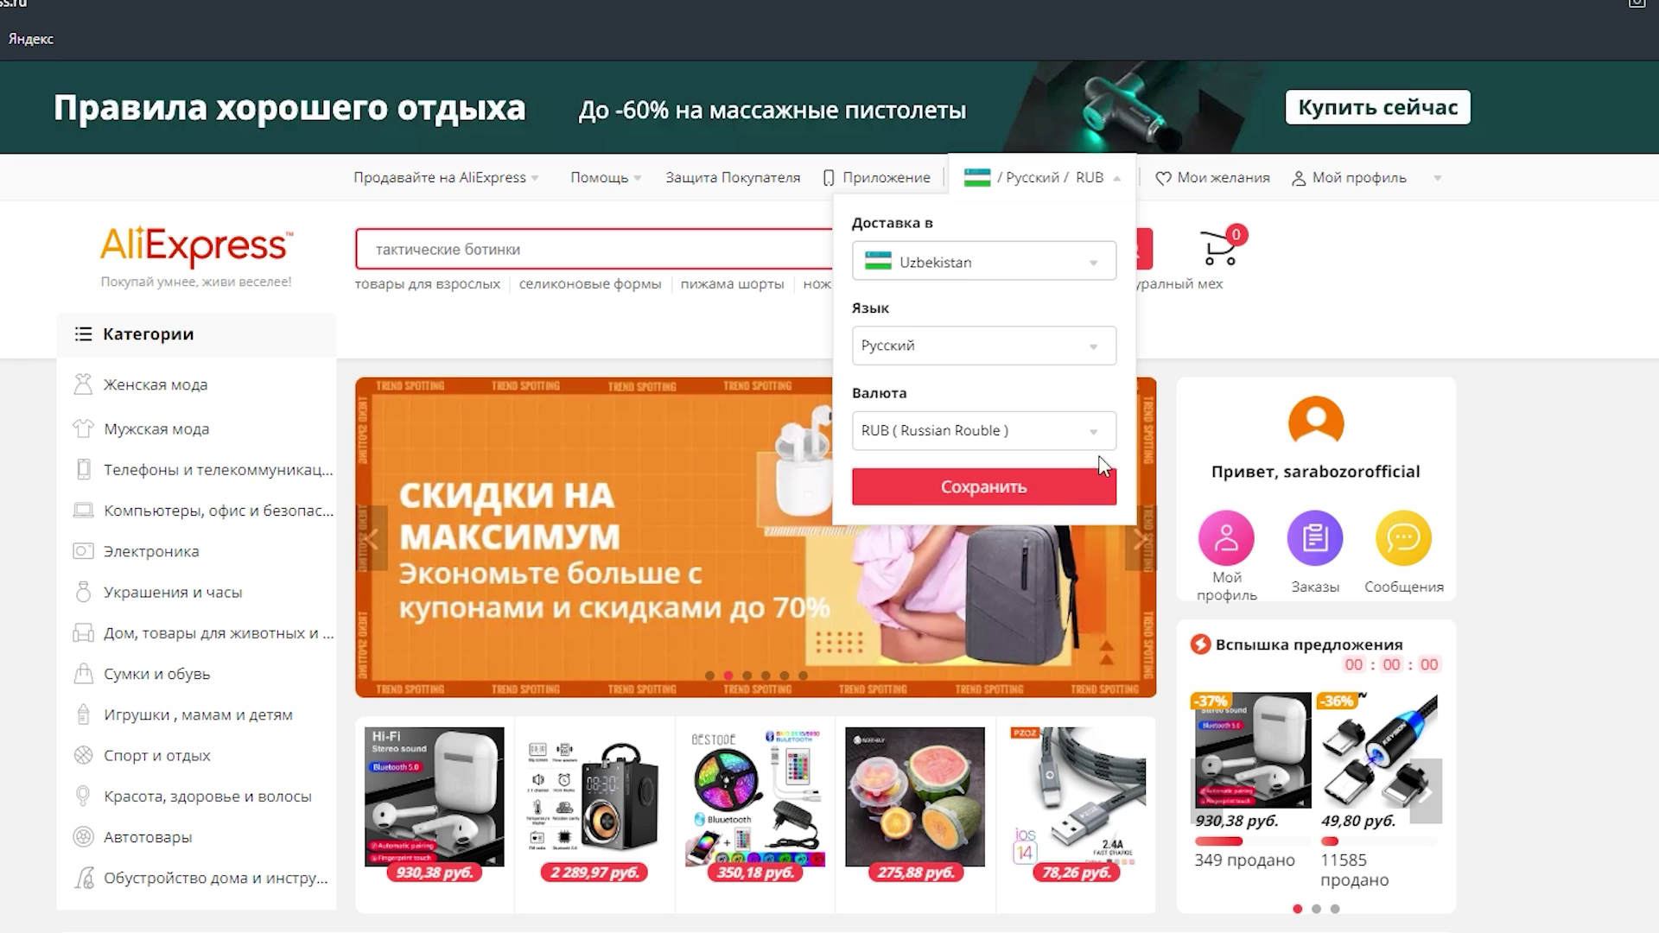
pyautogui.click(1091, 484)
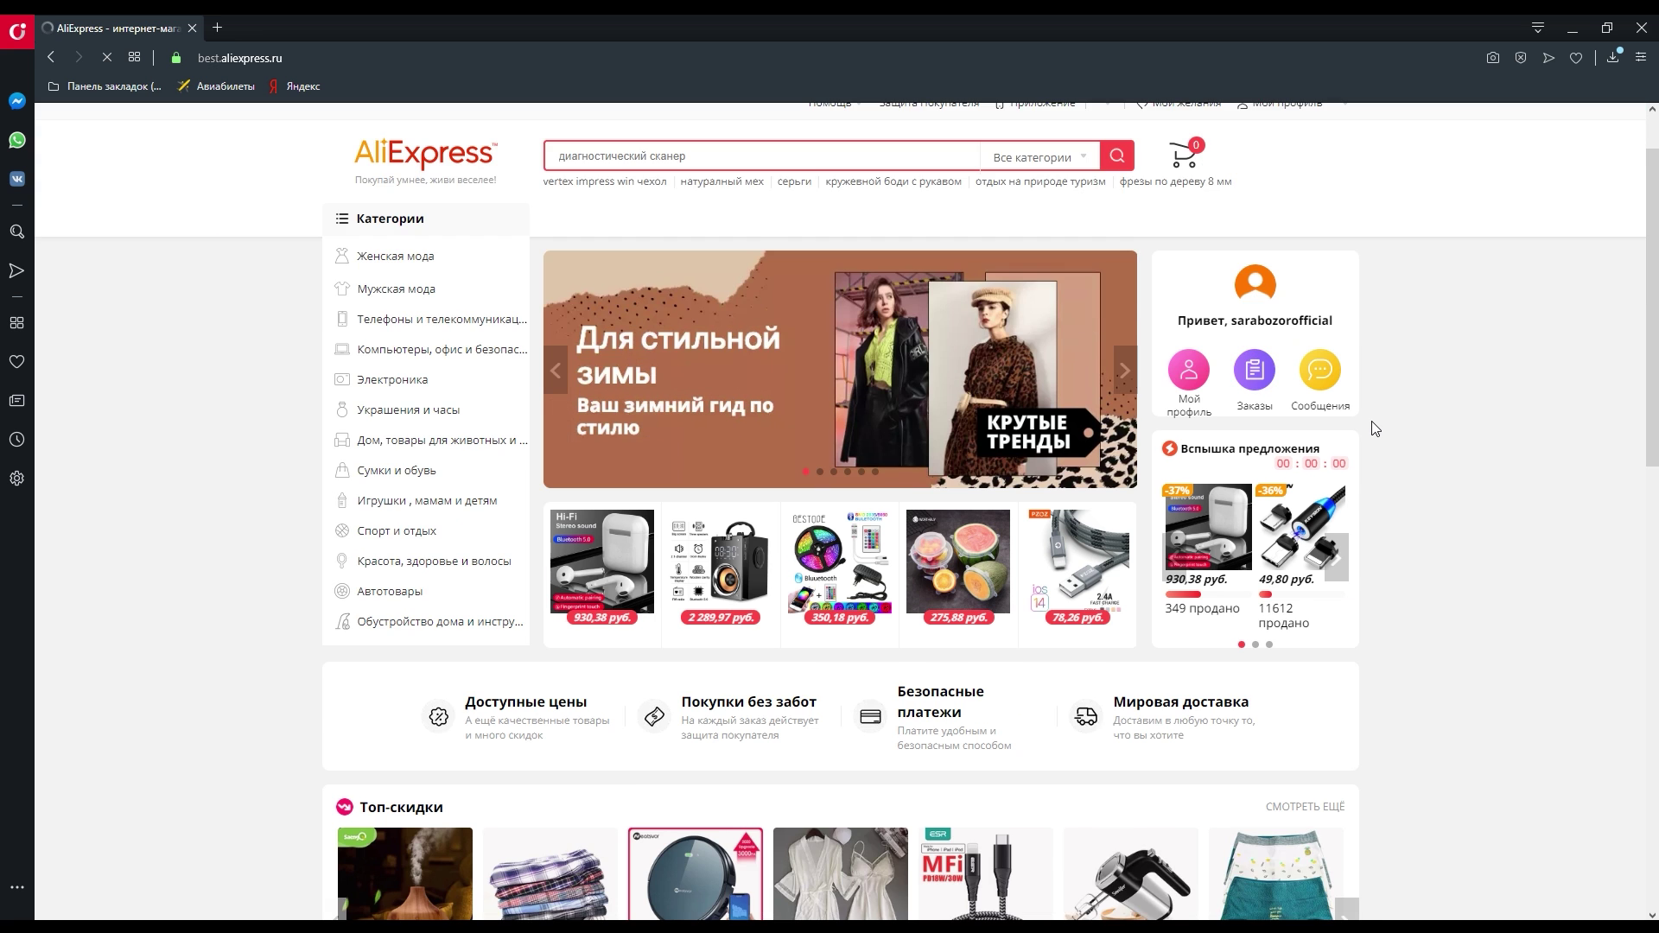
pyautogui.scroll(-2, 1474, 491)
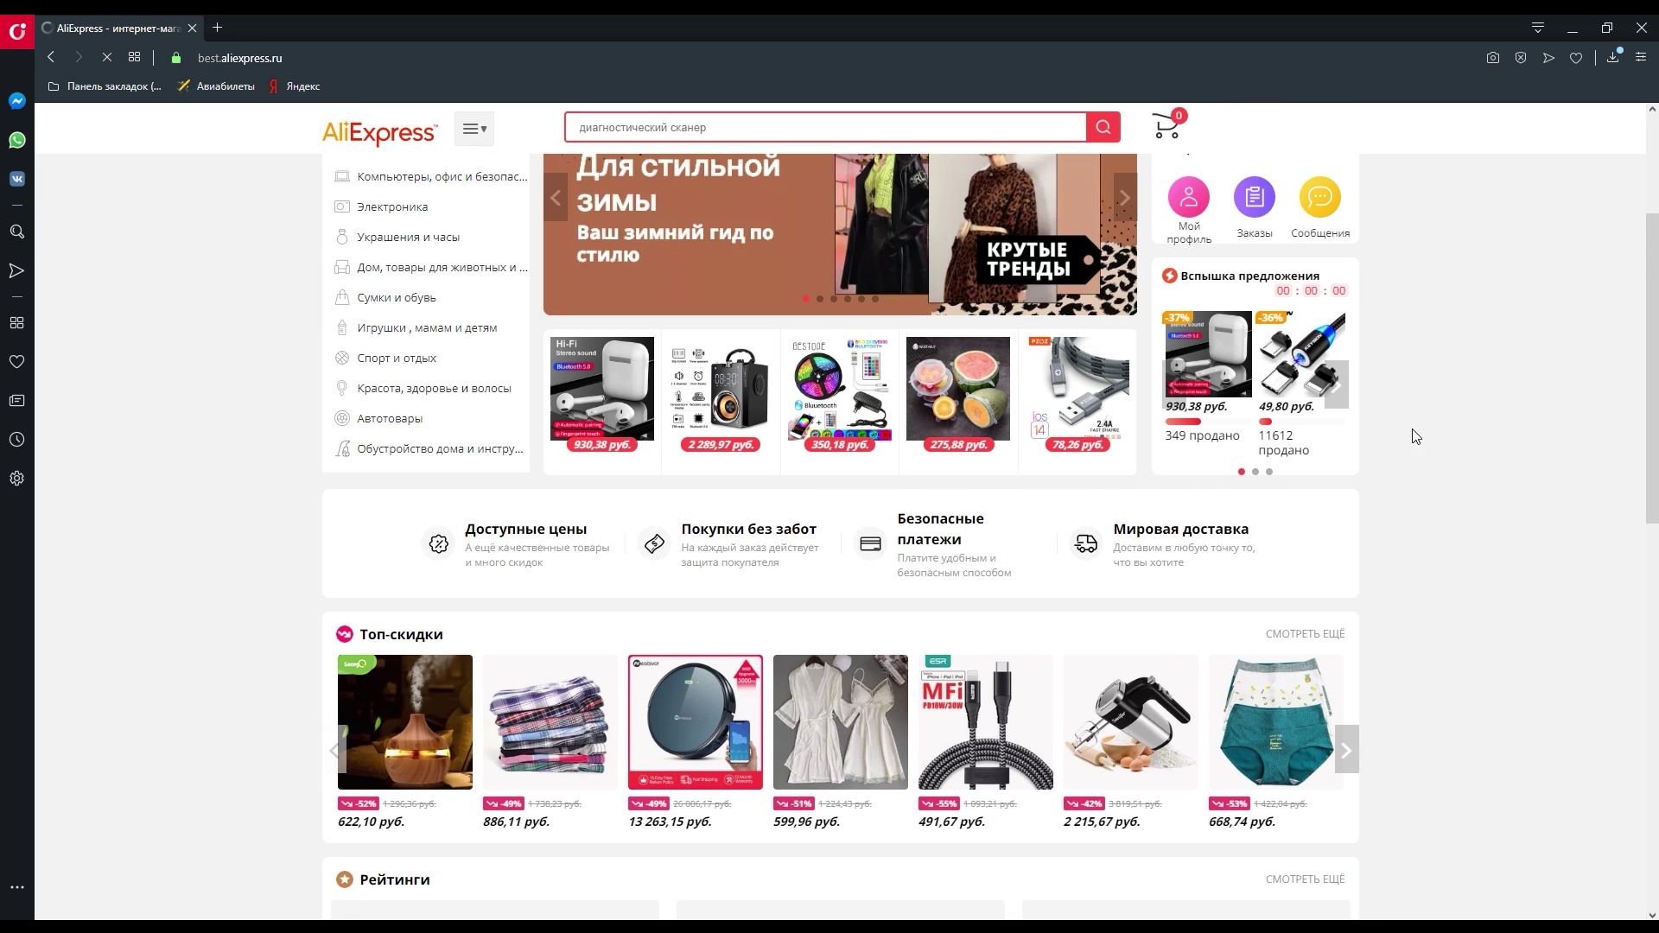
pyautogui.scroll(-2, 1426, 428)
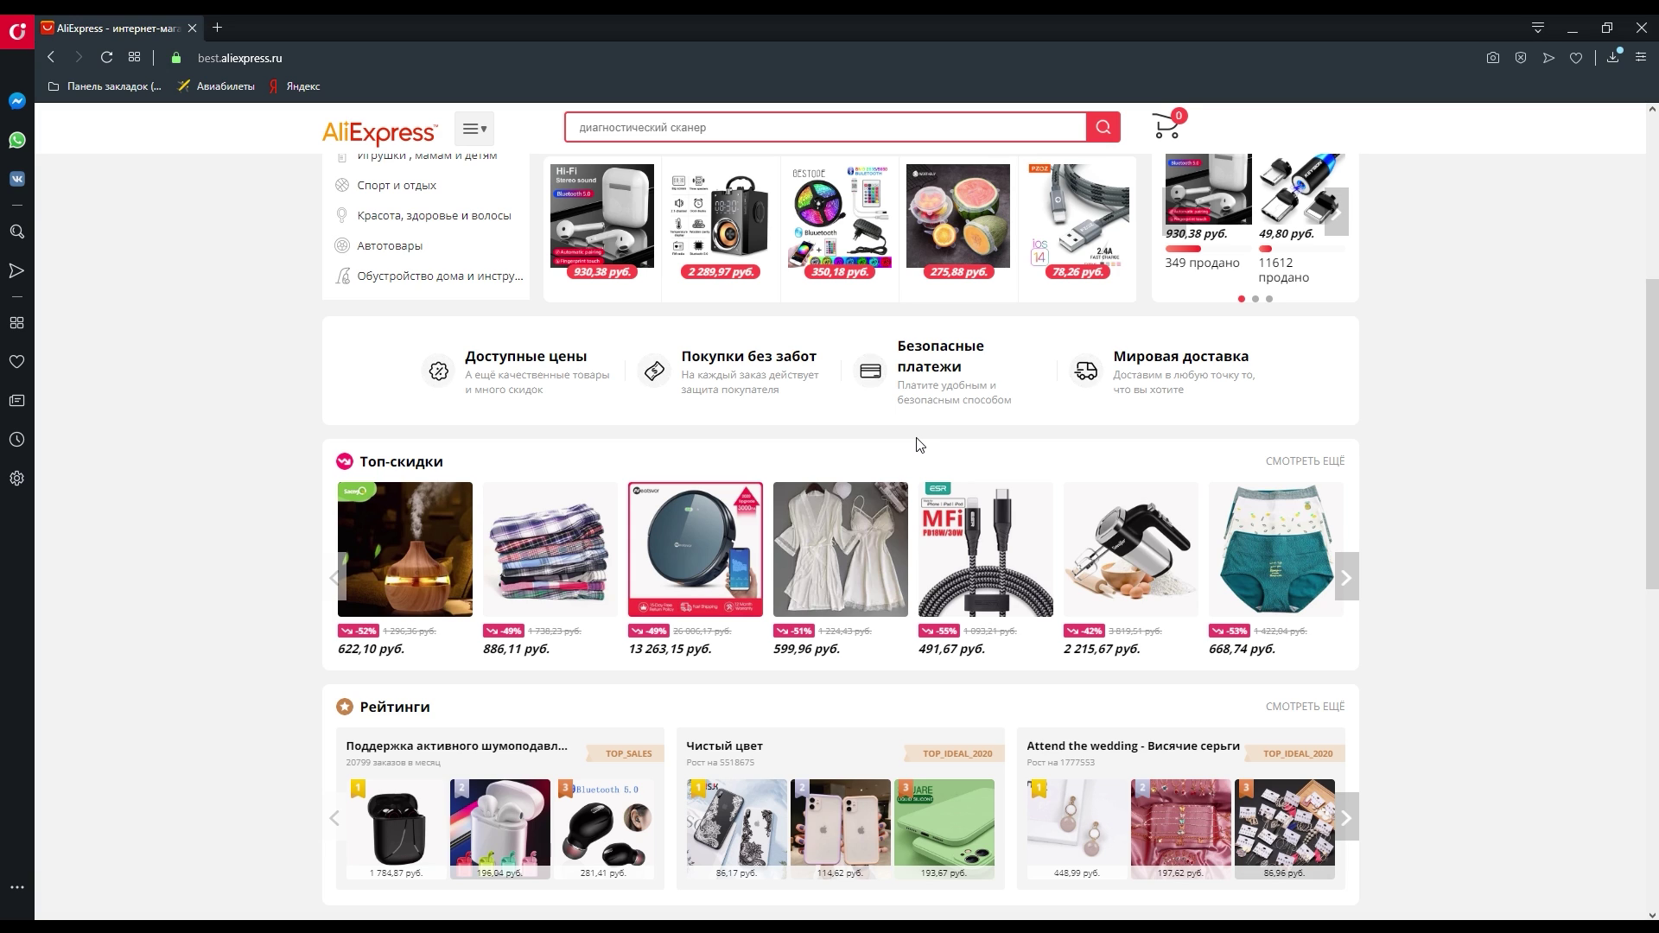
pyautogui.scroll(-4, 918, 444)
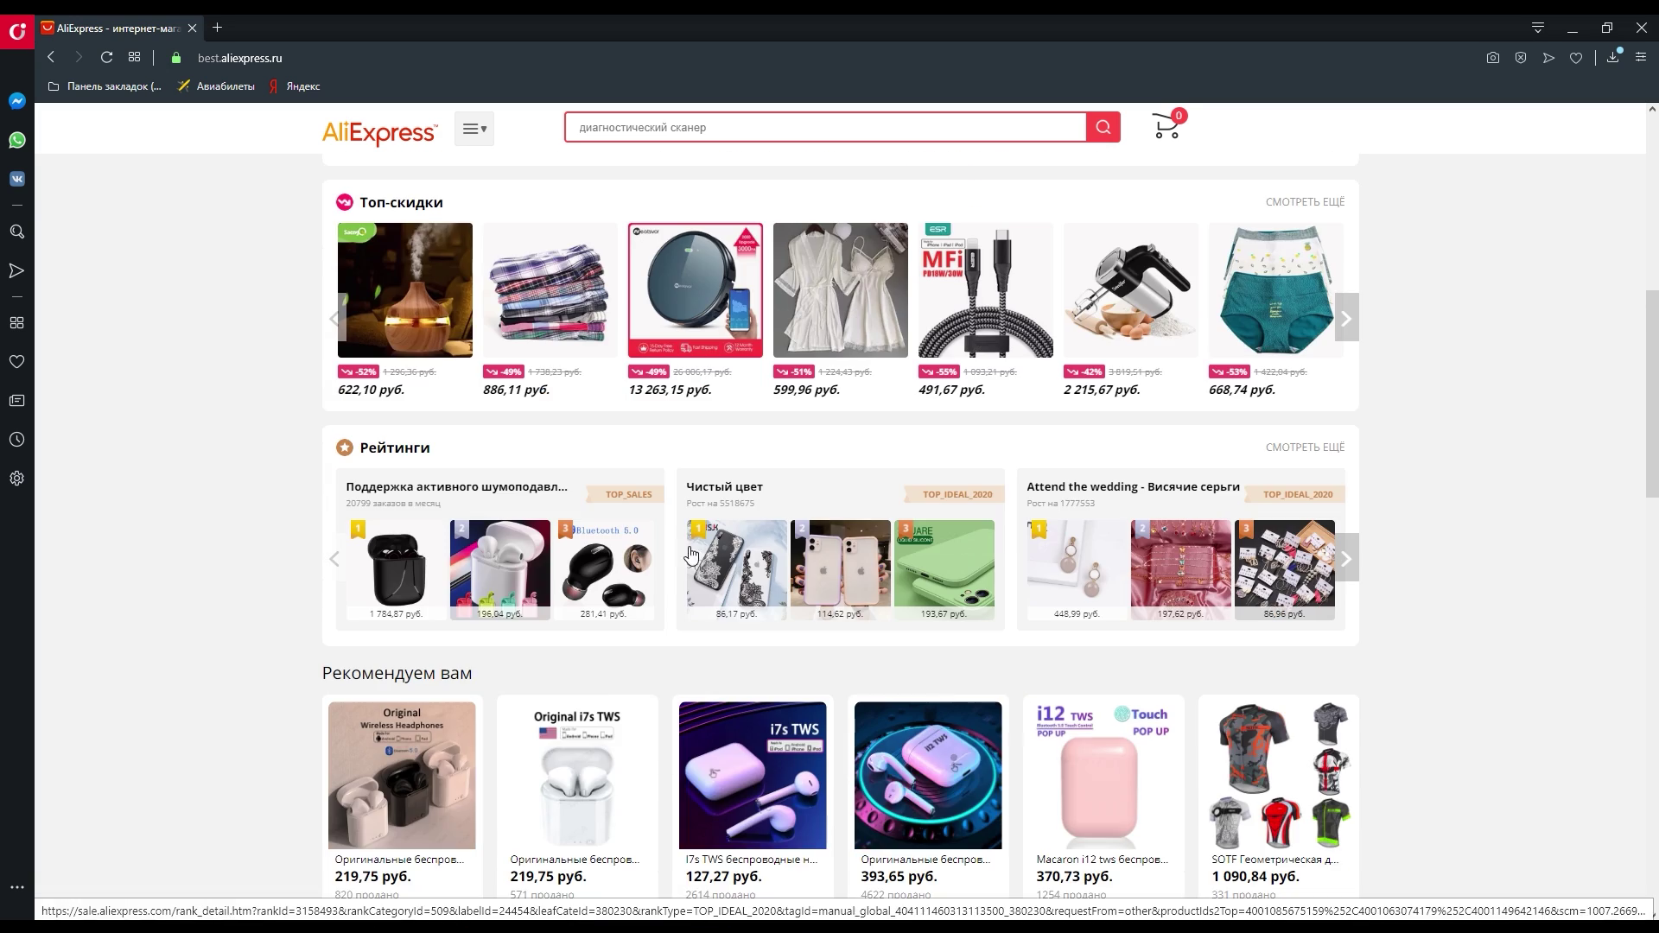
pyautogui.scroll(-3, 692, 553)
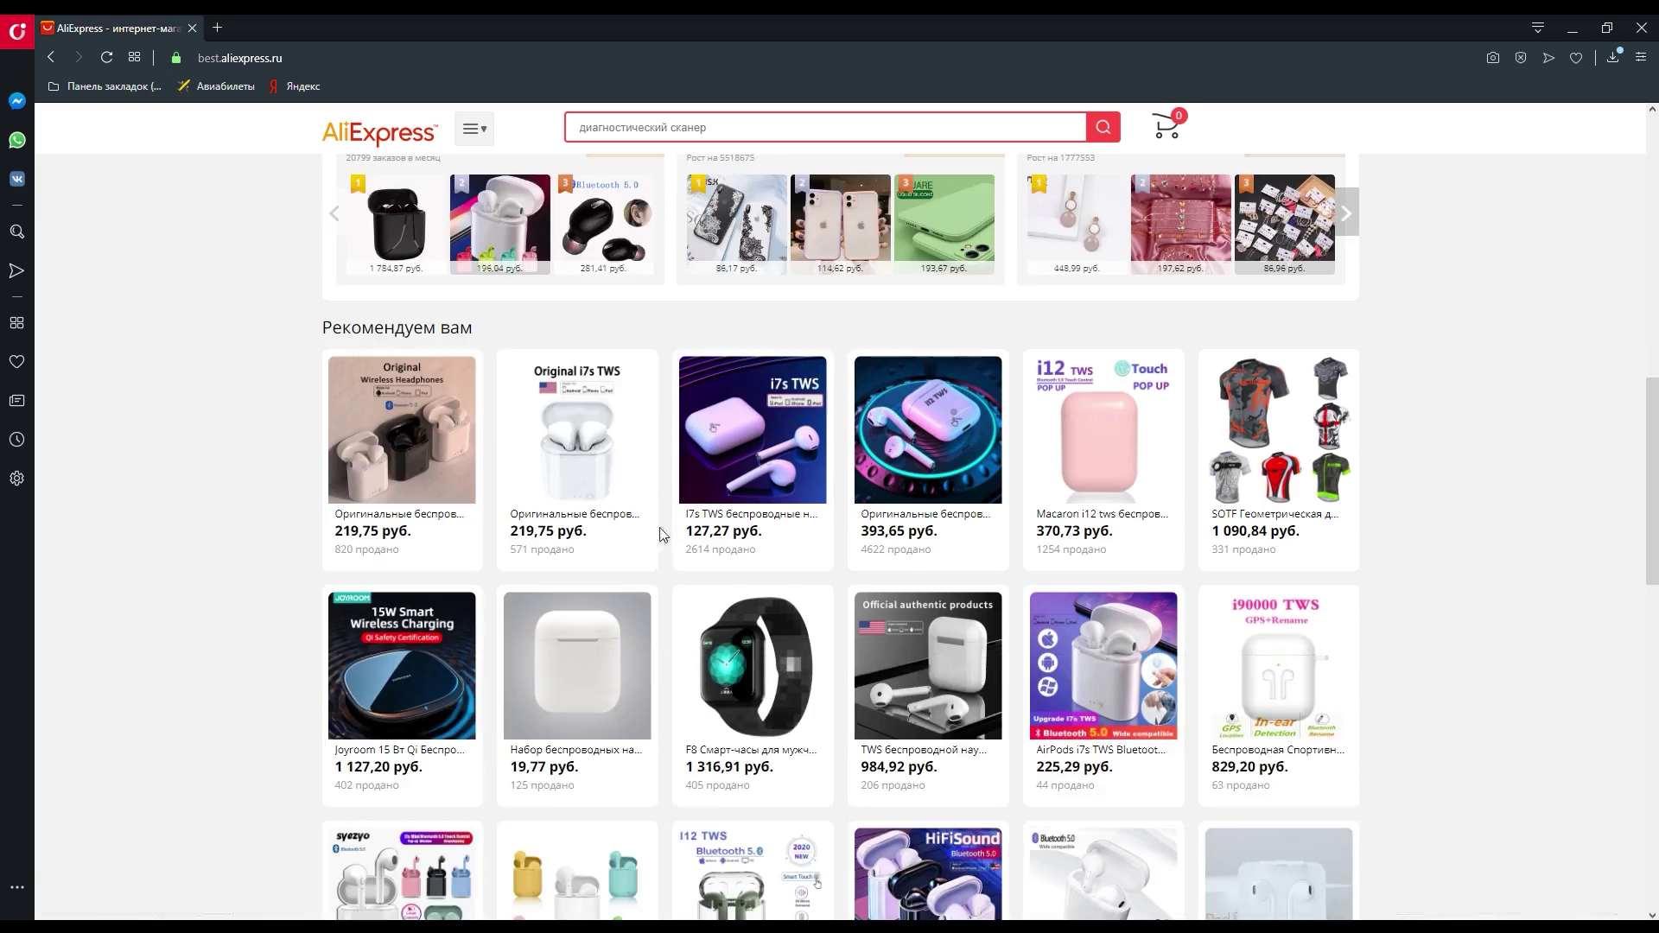
pyautogui.scroll(6, 819, 566)
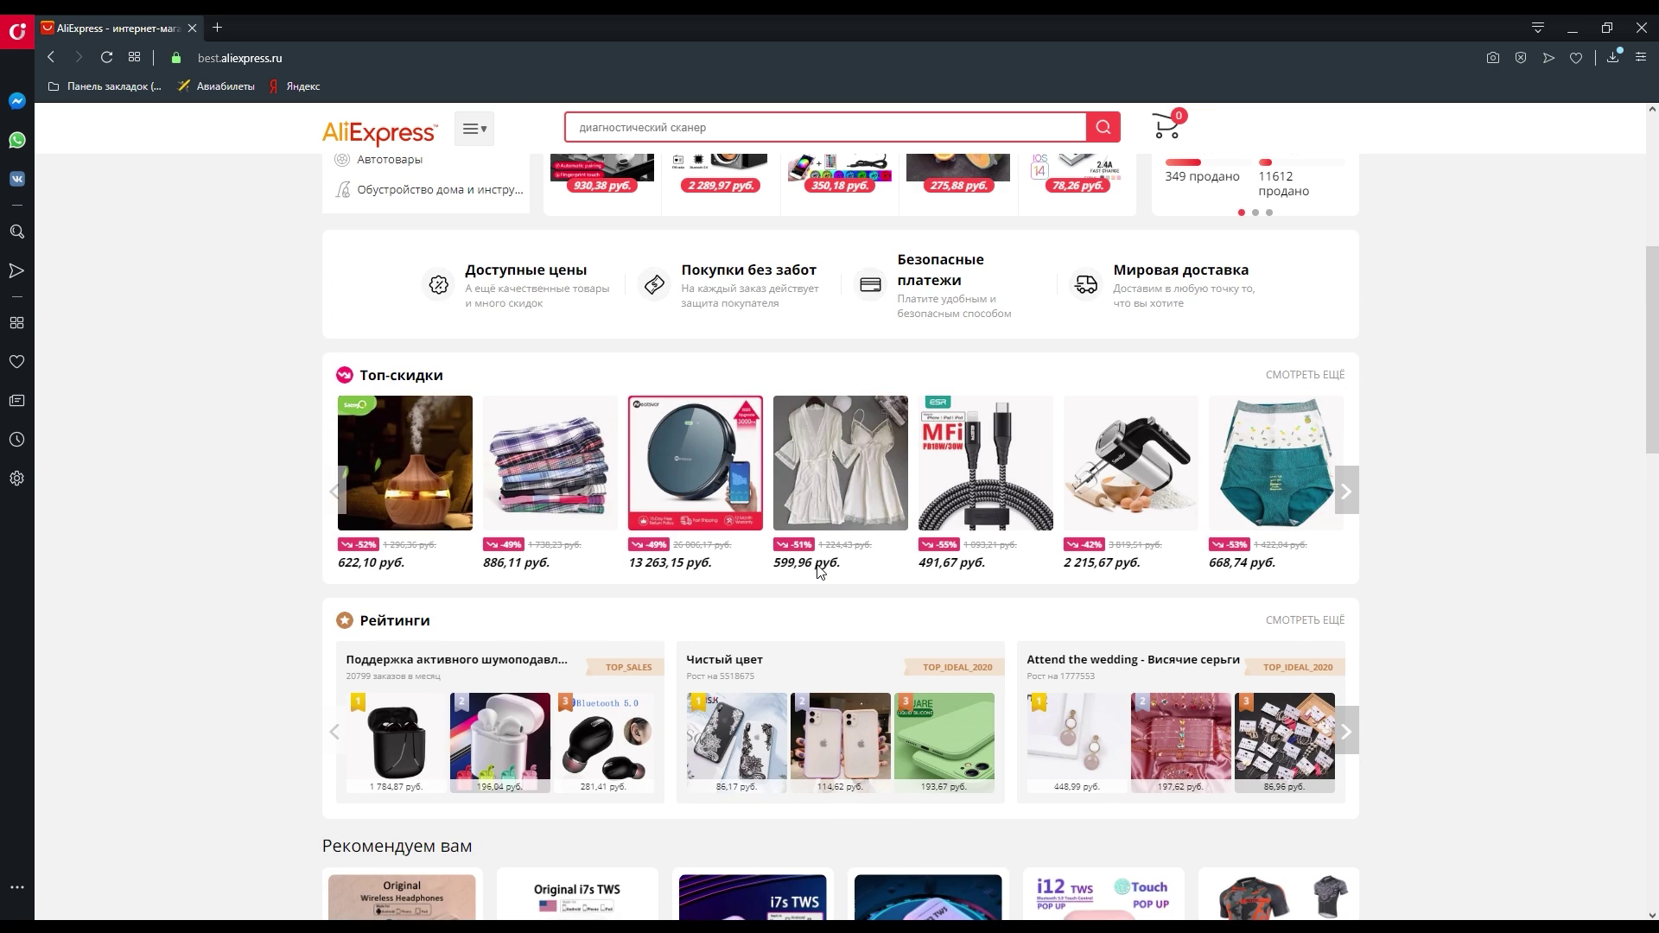
pyautogui.scroll(5, 823, 562)
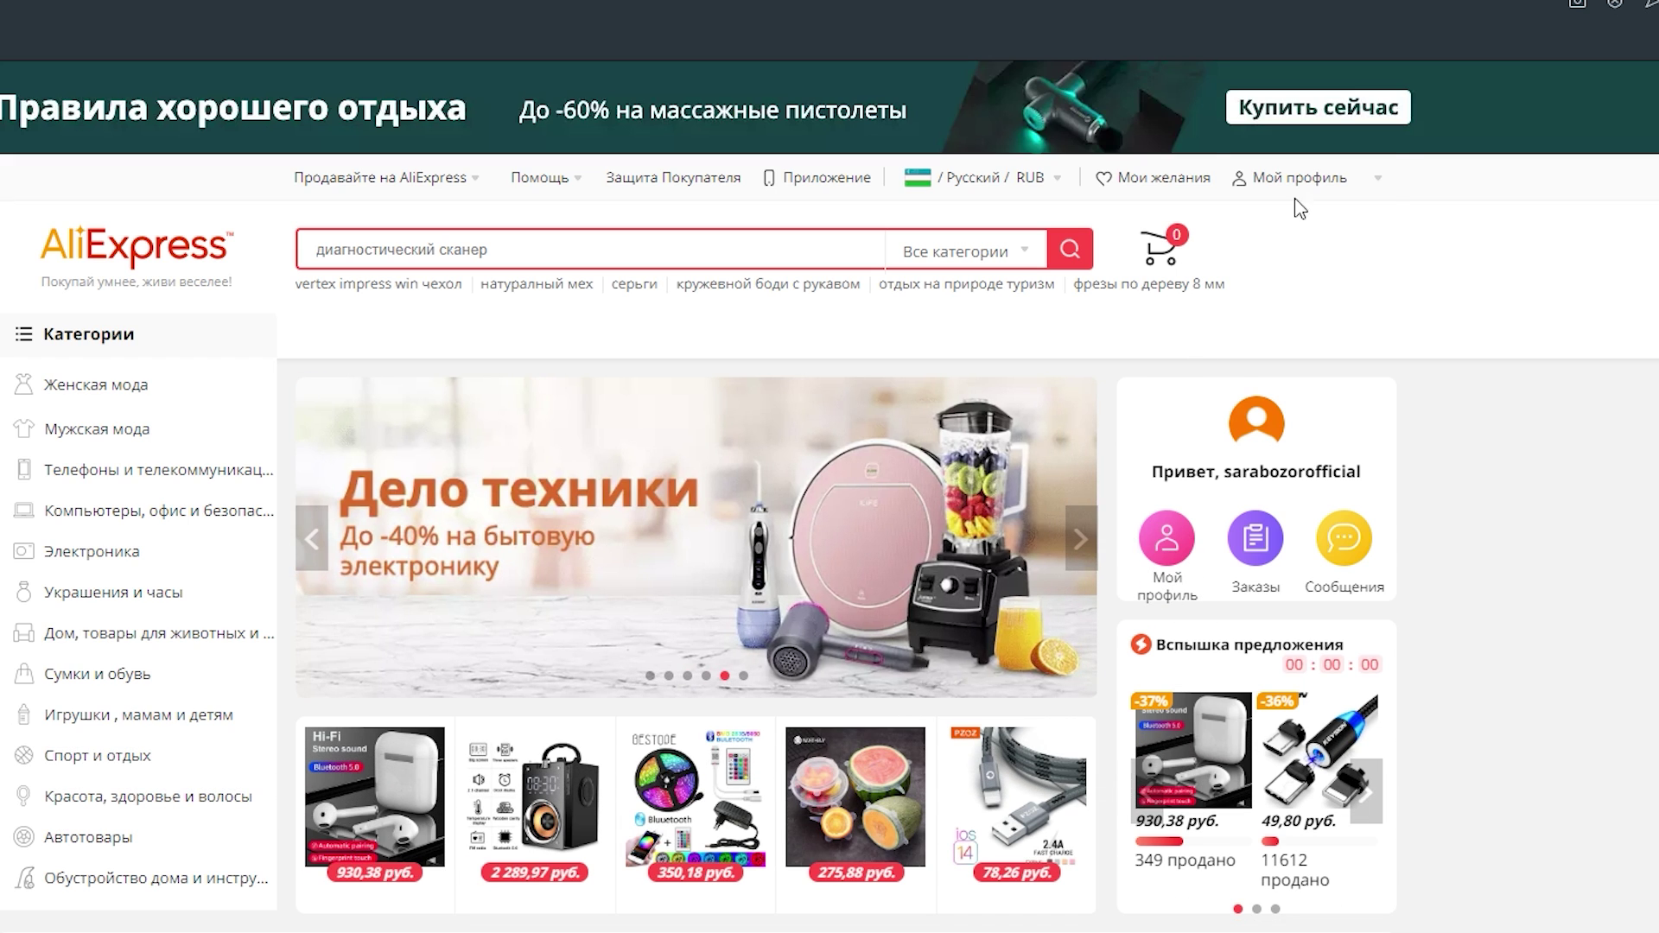
# - Go from My Profile to Адреса доставки and start a new address at the recipient field
pyautogui.moveTo(1296, 185)
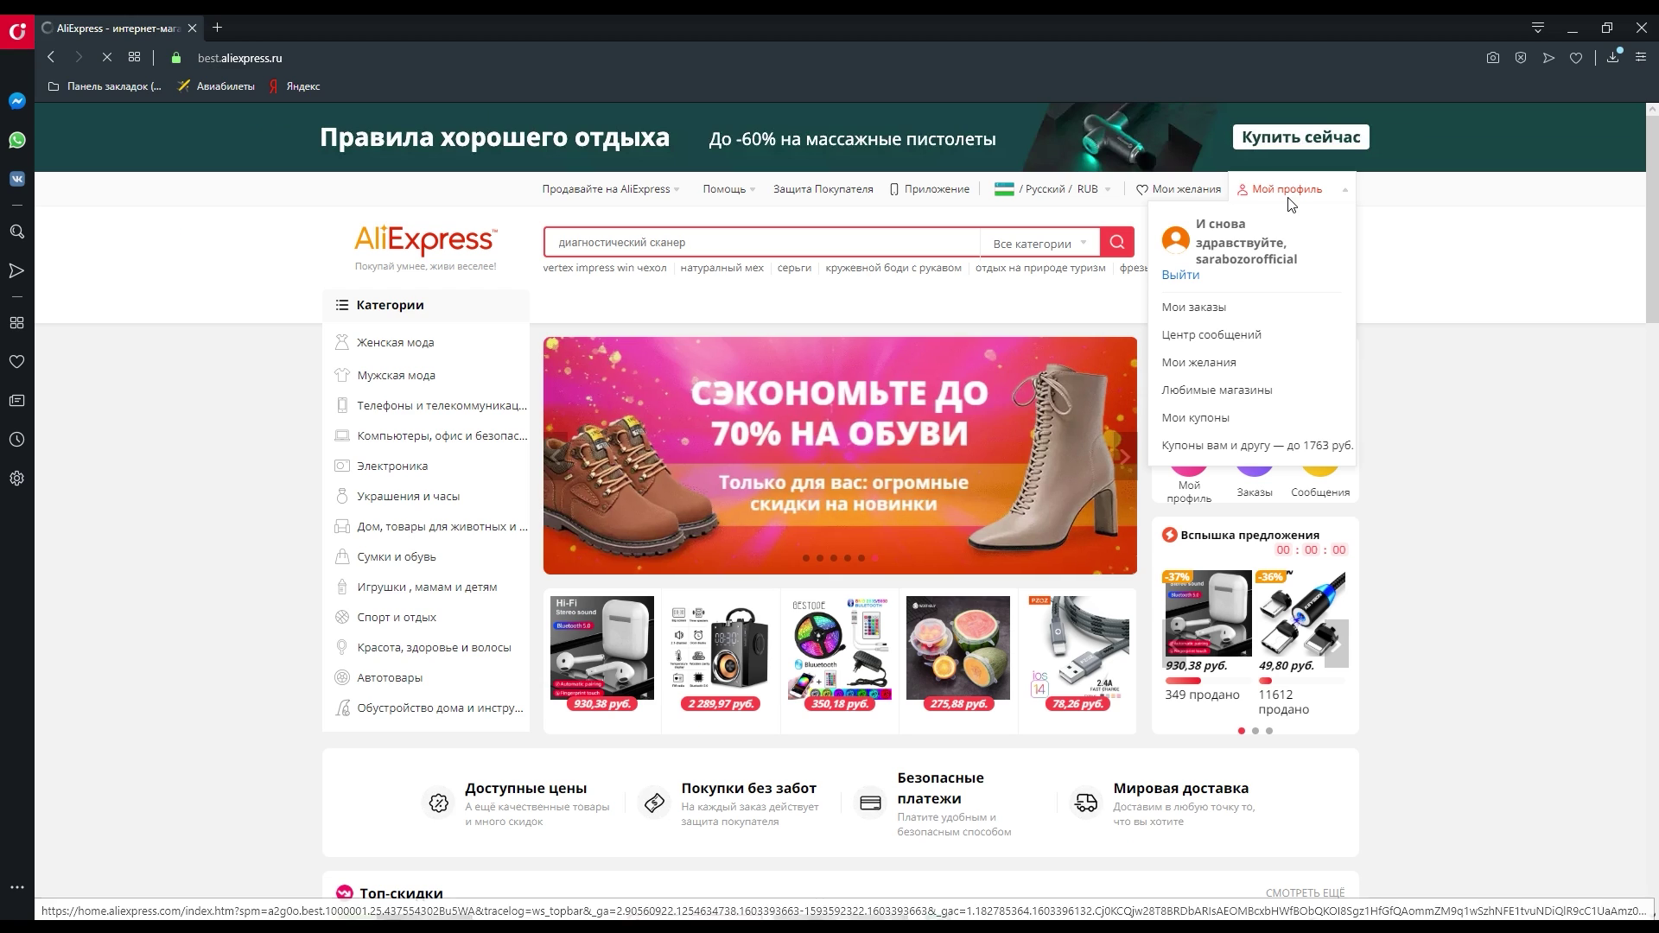
pyautogui.click(1297, 180)
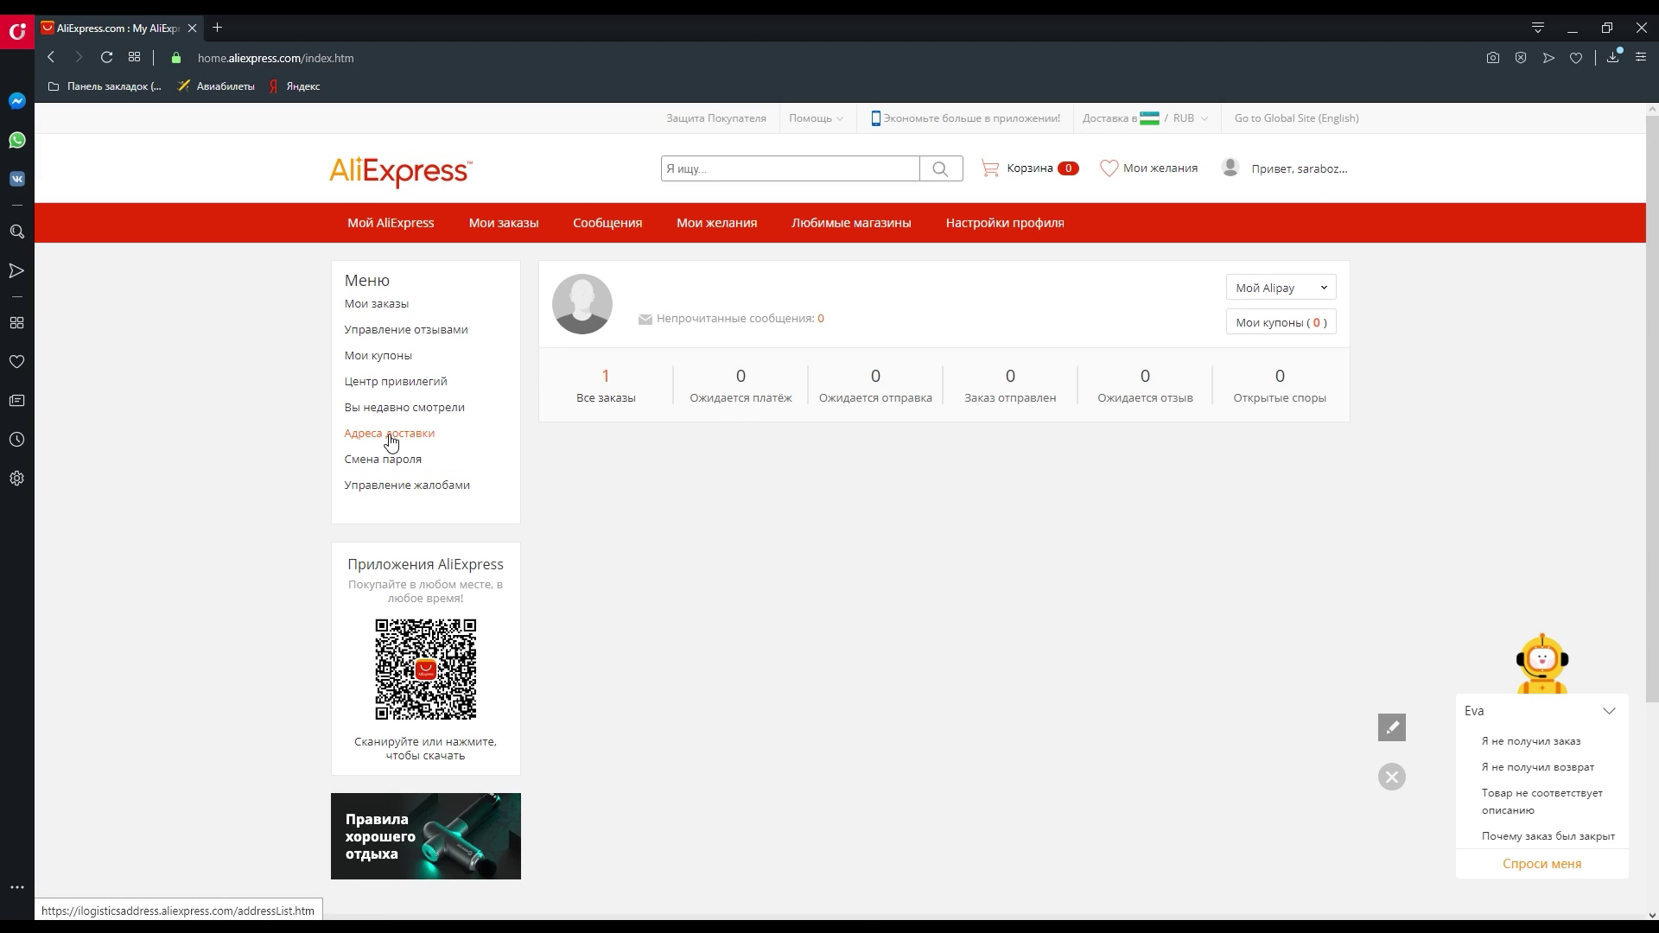
pyautogui.click(391, 436)
pyautogui.click(687, 373)
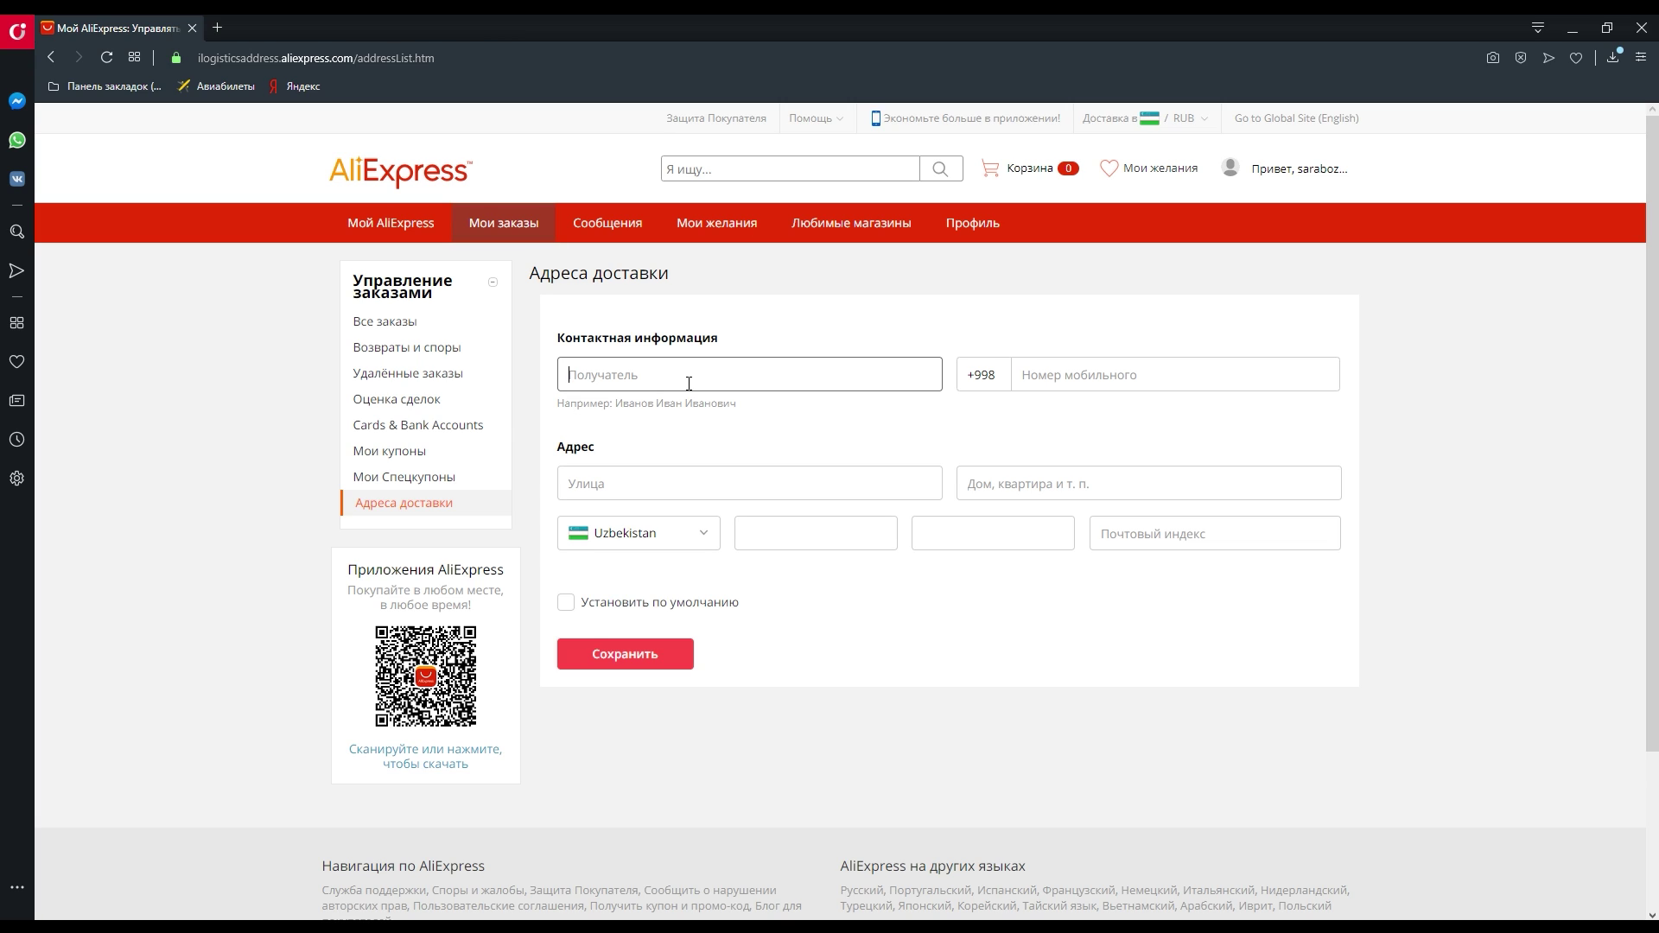
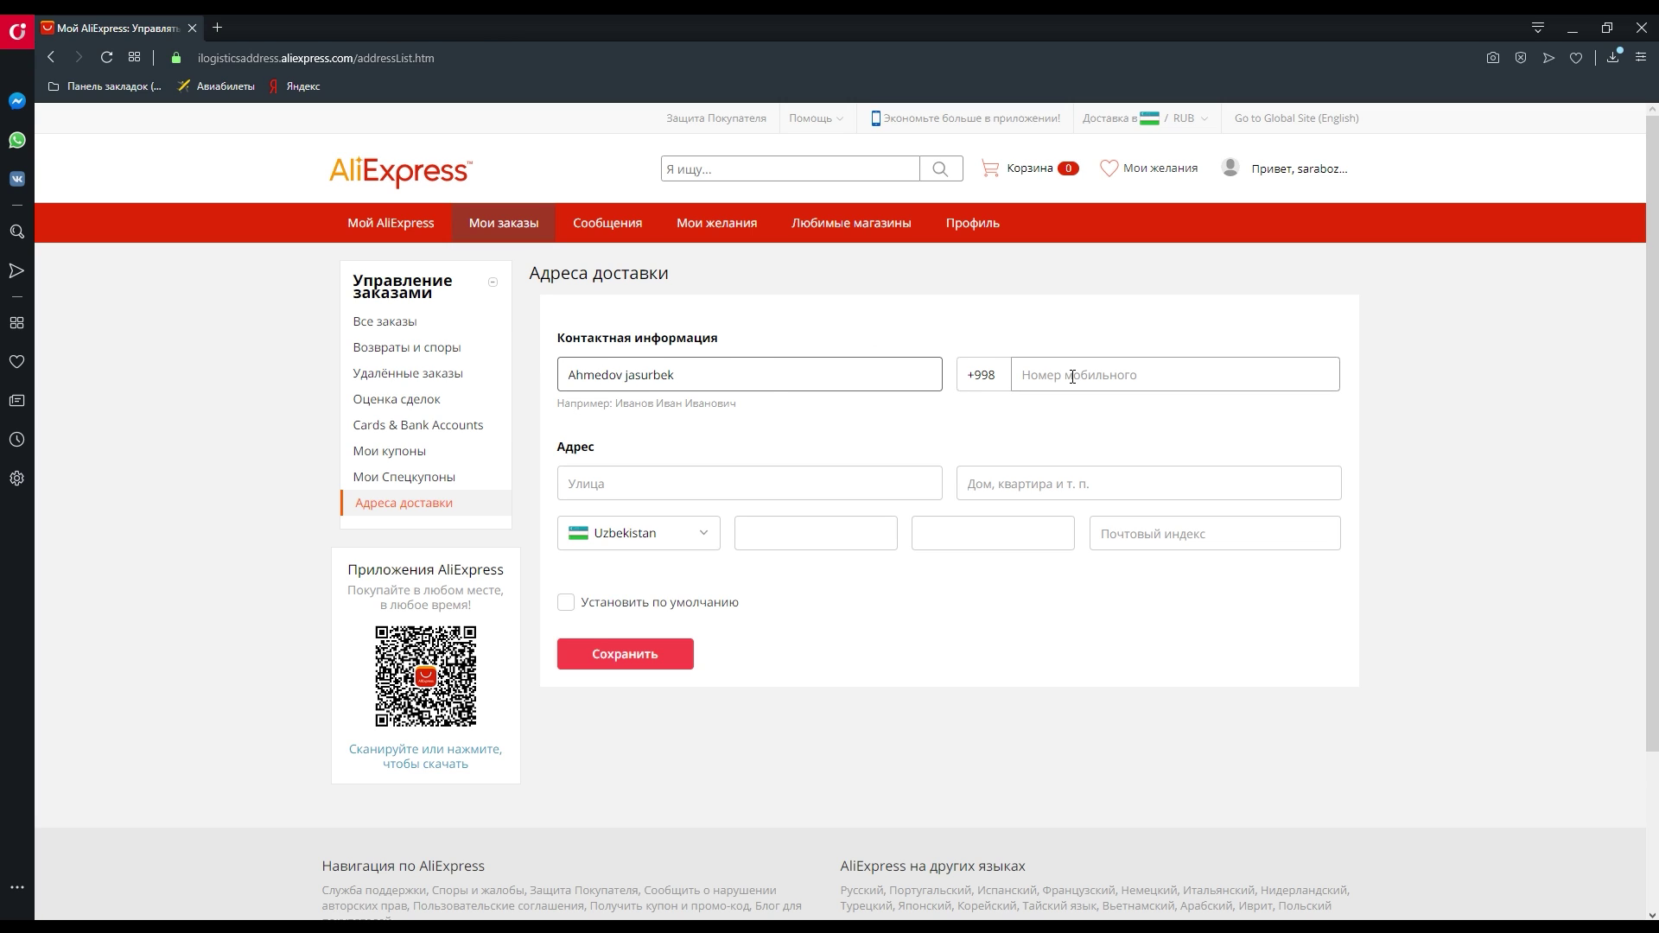
# - Enter the recipient's full name and mobile phone number in the new address form
pyautogui.click(1072, 377)
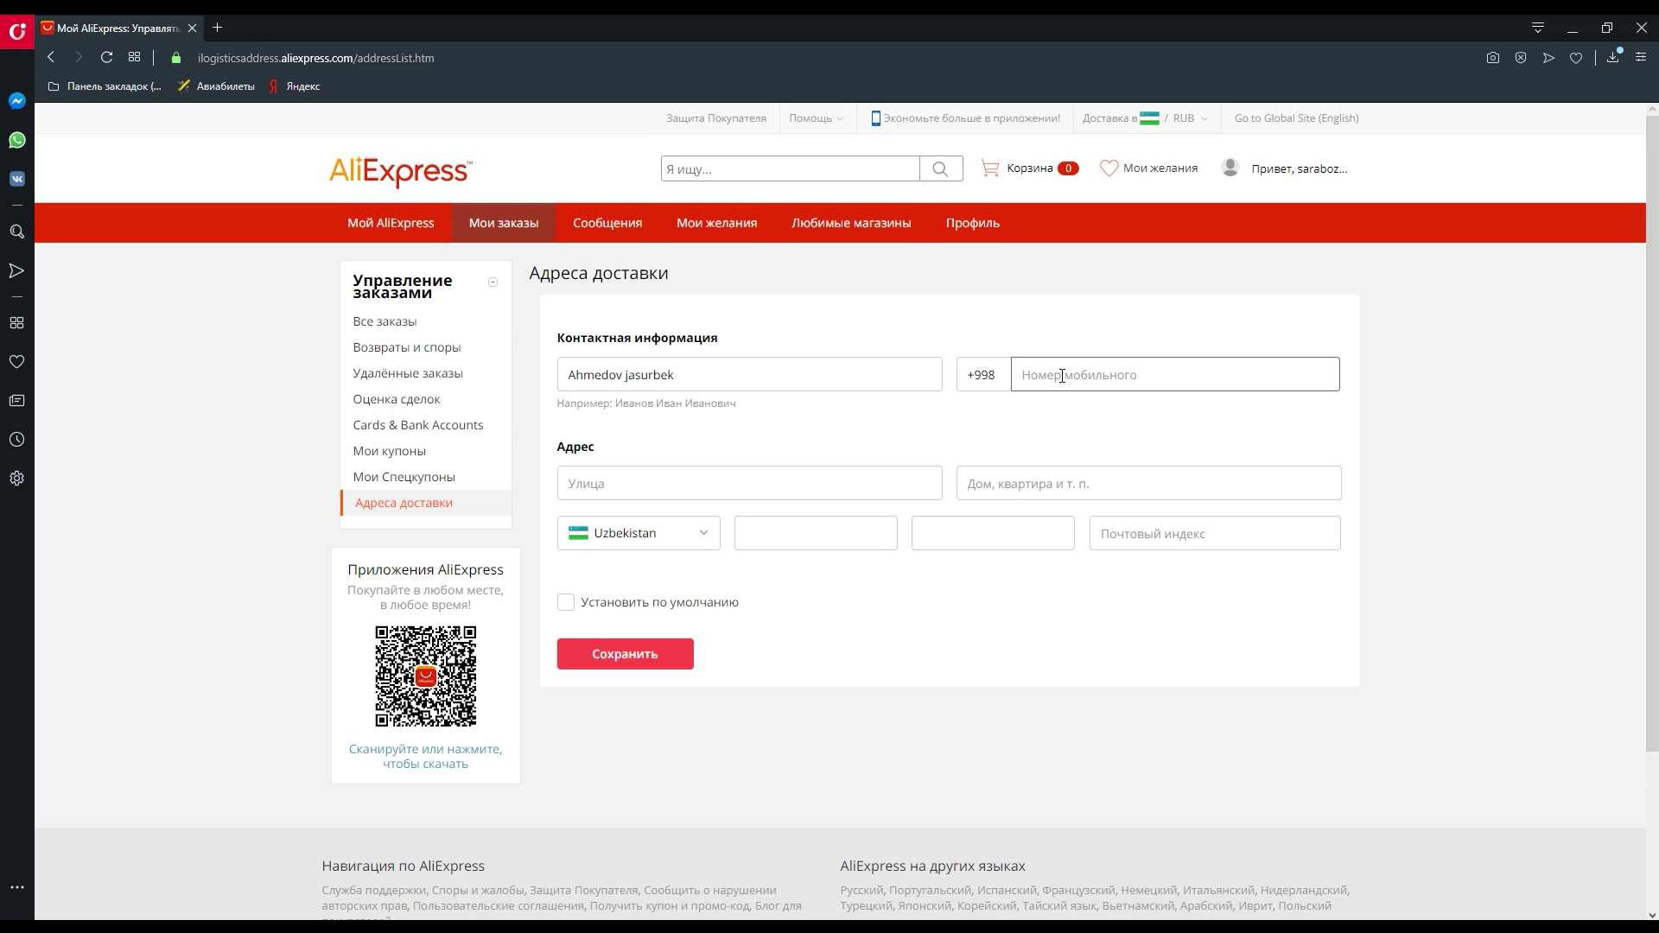
pyautogui.moveTo(1037, 372)
pyautogui.mouseDown()
pyautogui.moveTo(1018, 374)
pyautogui.moveTo(1037, 374)
pyautogui.mouseUp()
# - Fill in the street and house number, keeping Uzbekistan as the country
pyautogui.click(652, 480)
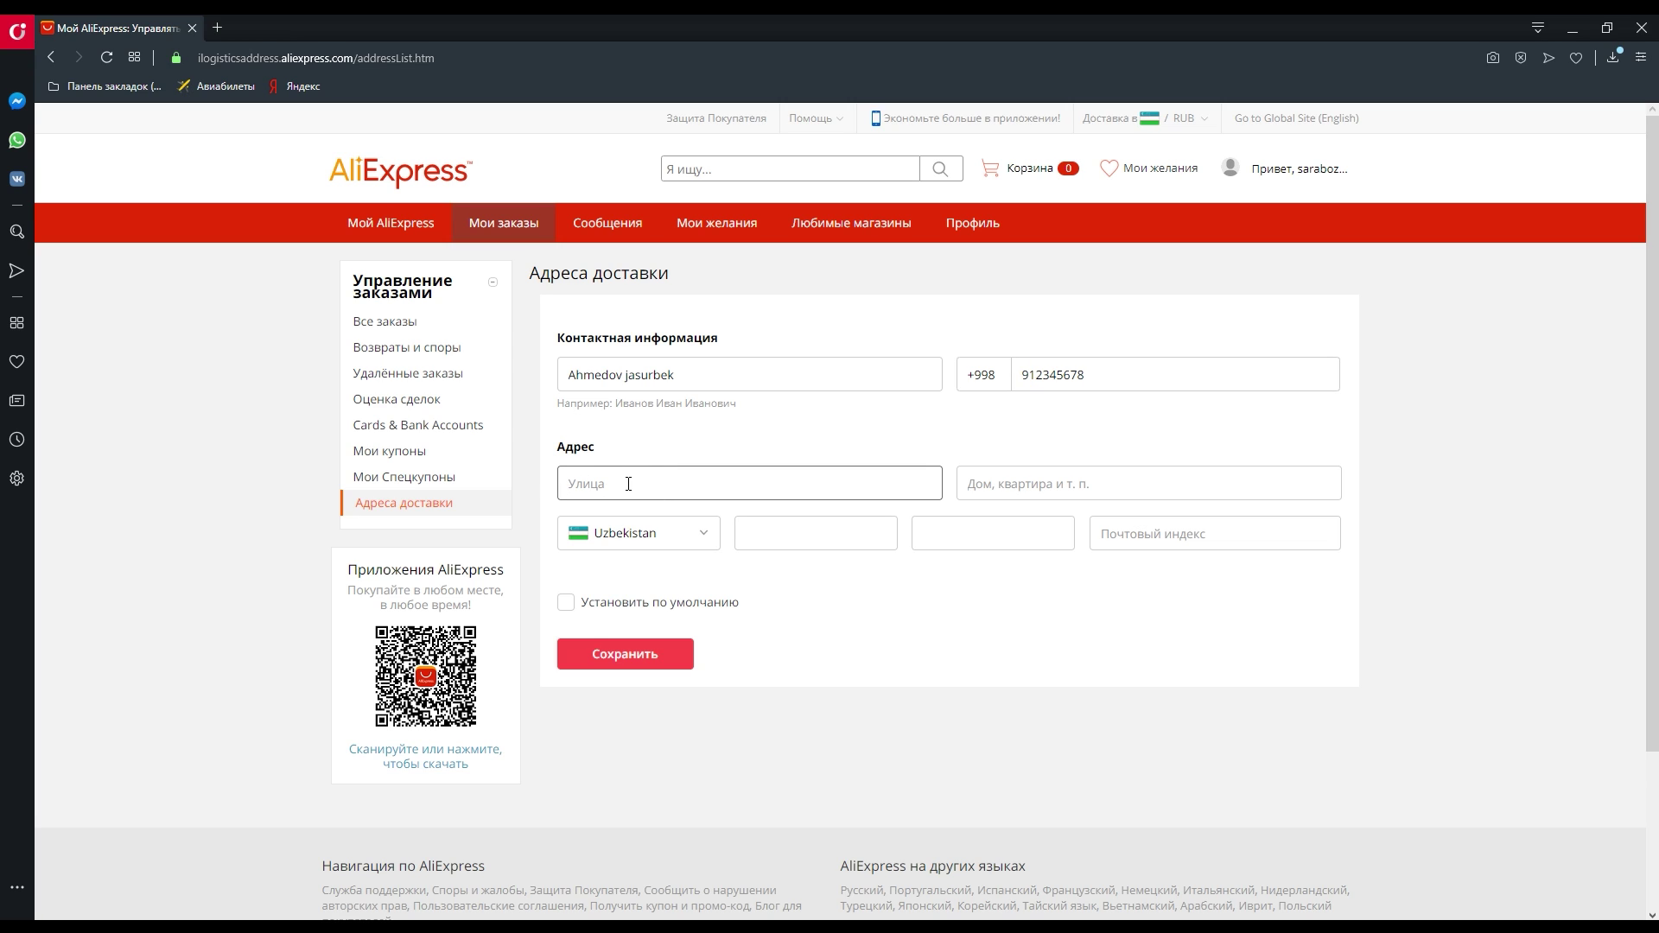
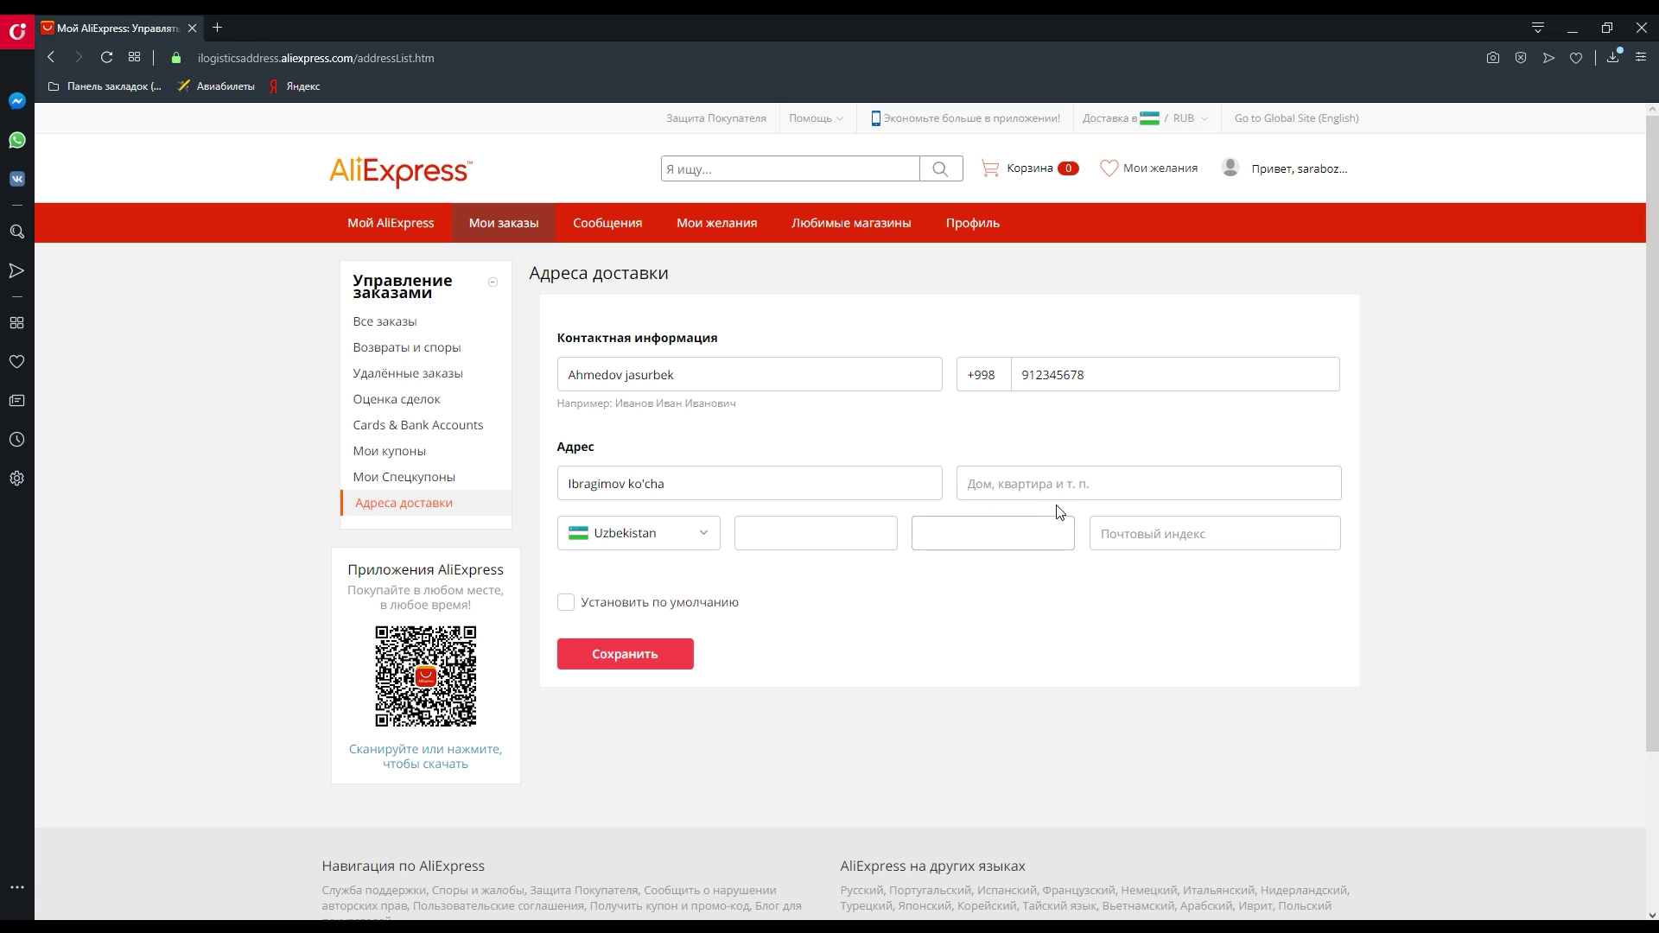
pyautogui.click(1047, 485)
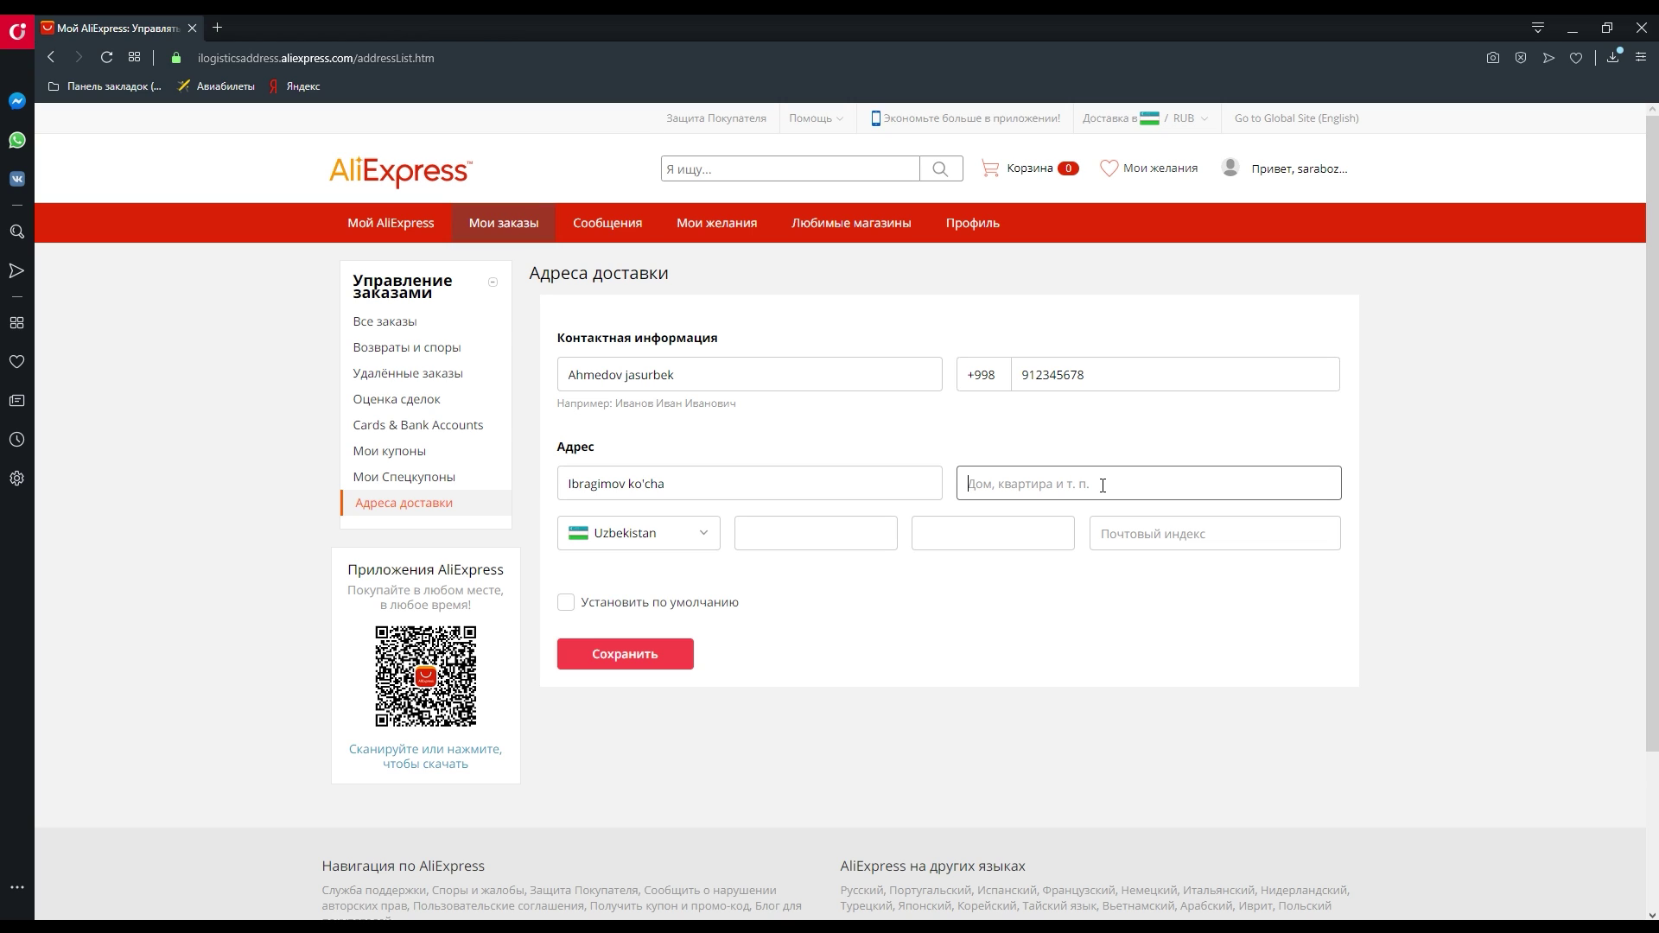
pyautogui.click(1070, 483)
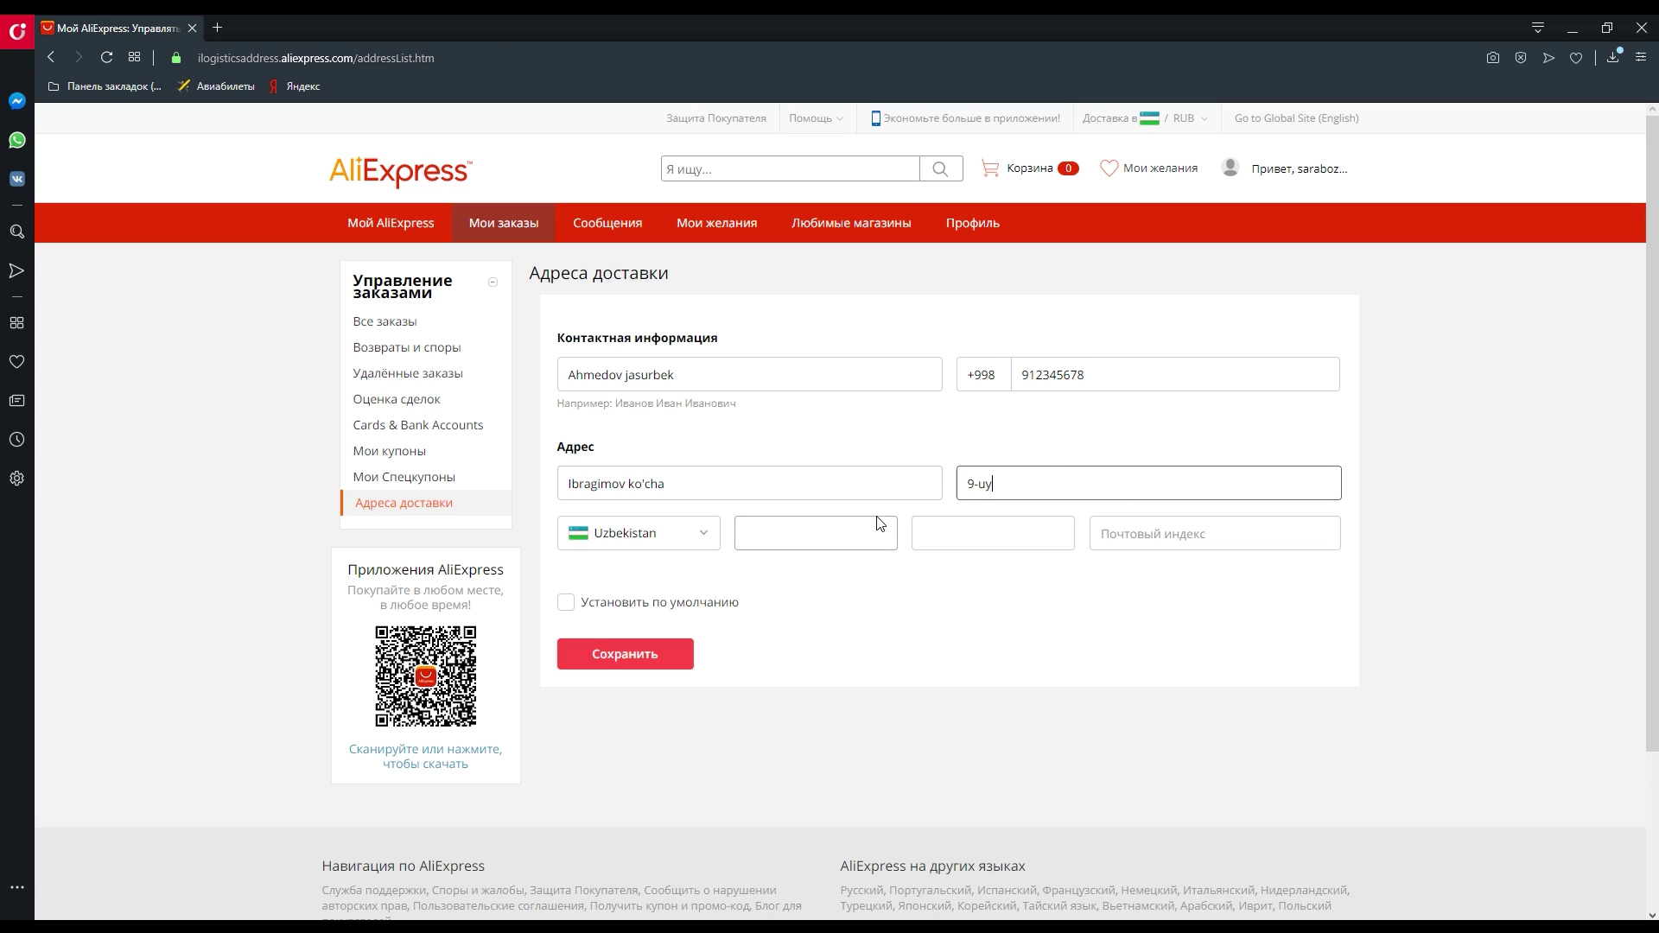
pyautogui.click(814, 572)
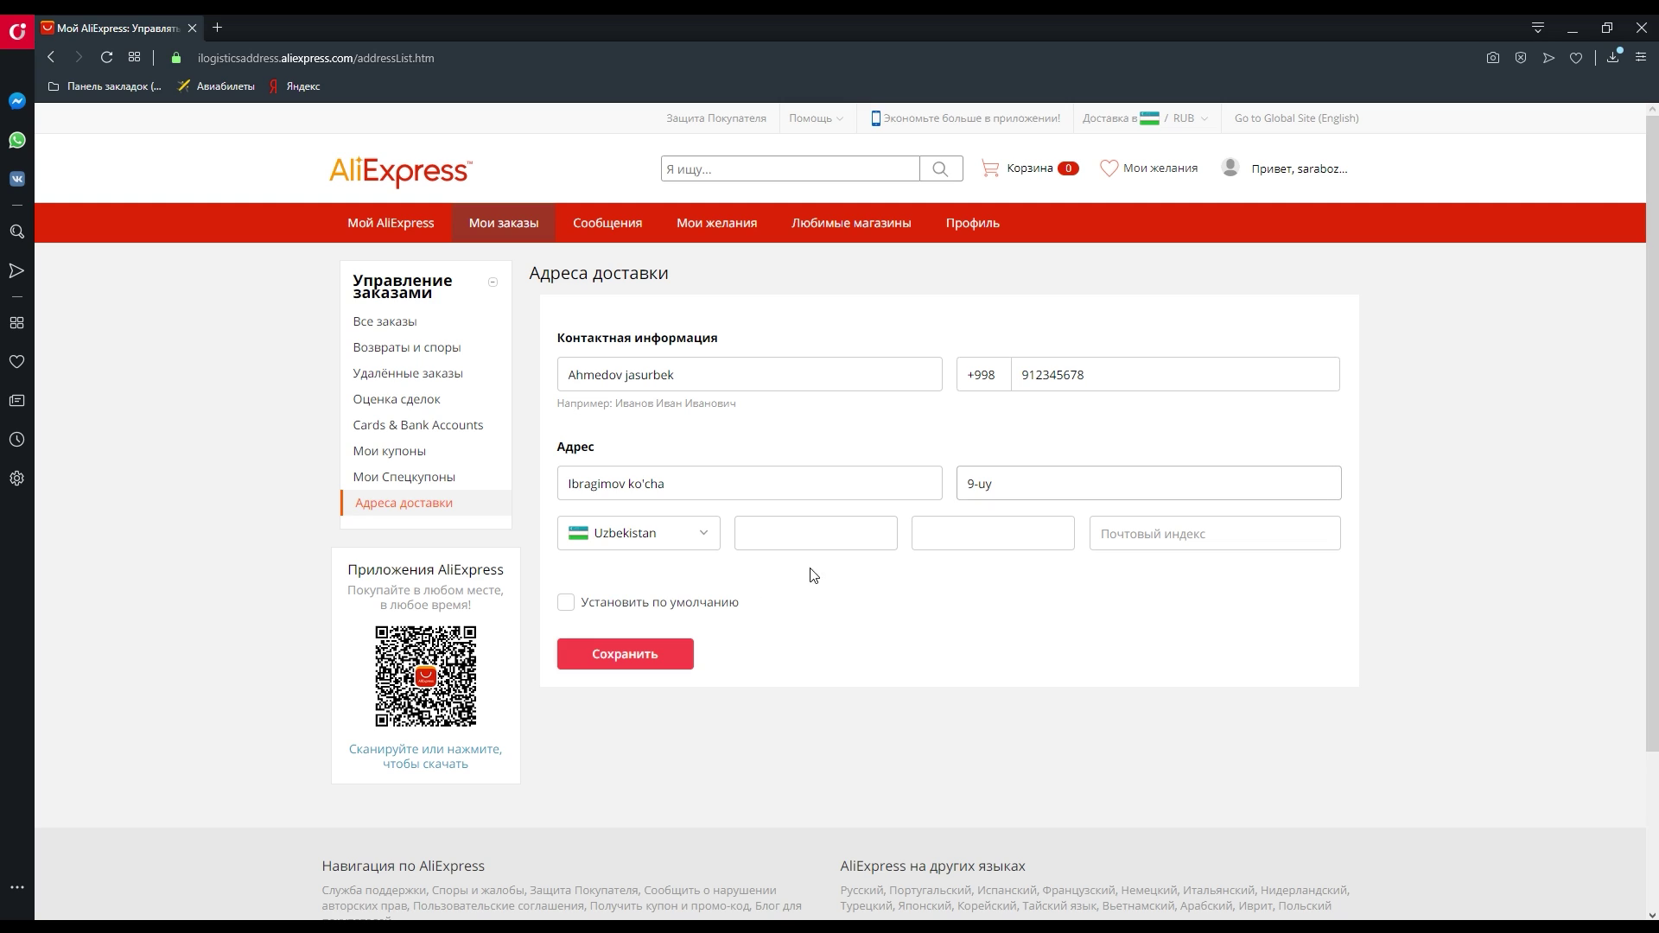
pyautogui.click(648, 534)
pyautogui.click(657, 536)
pyautogui.click(763, 532)
# - Enter Namangan as the region and Chortoq as the city
pyautogui.write('Namangan')
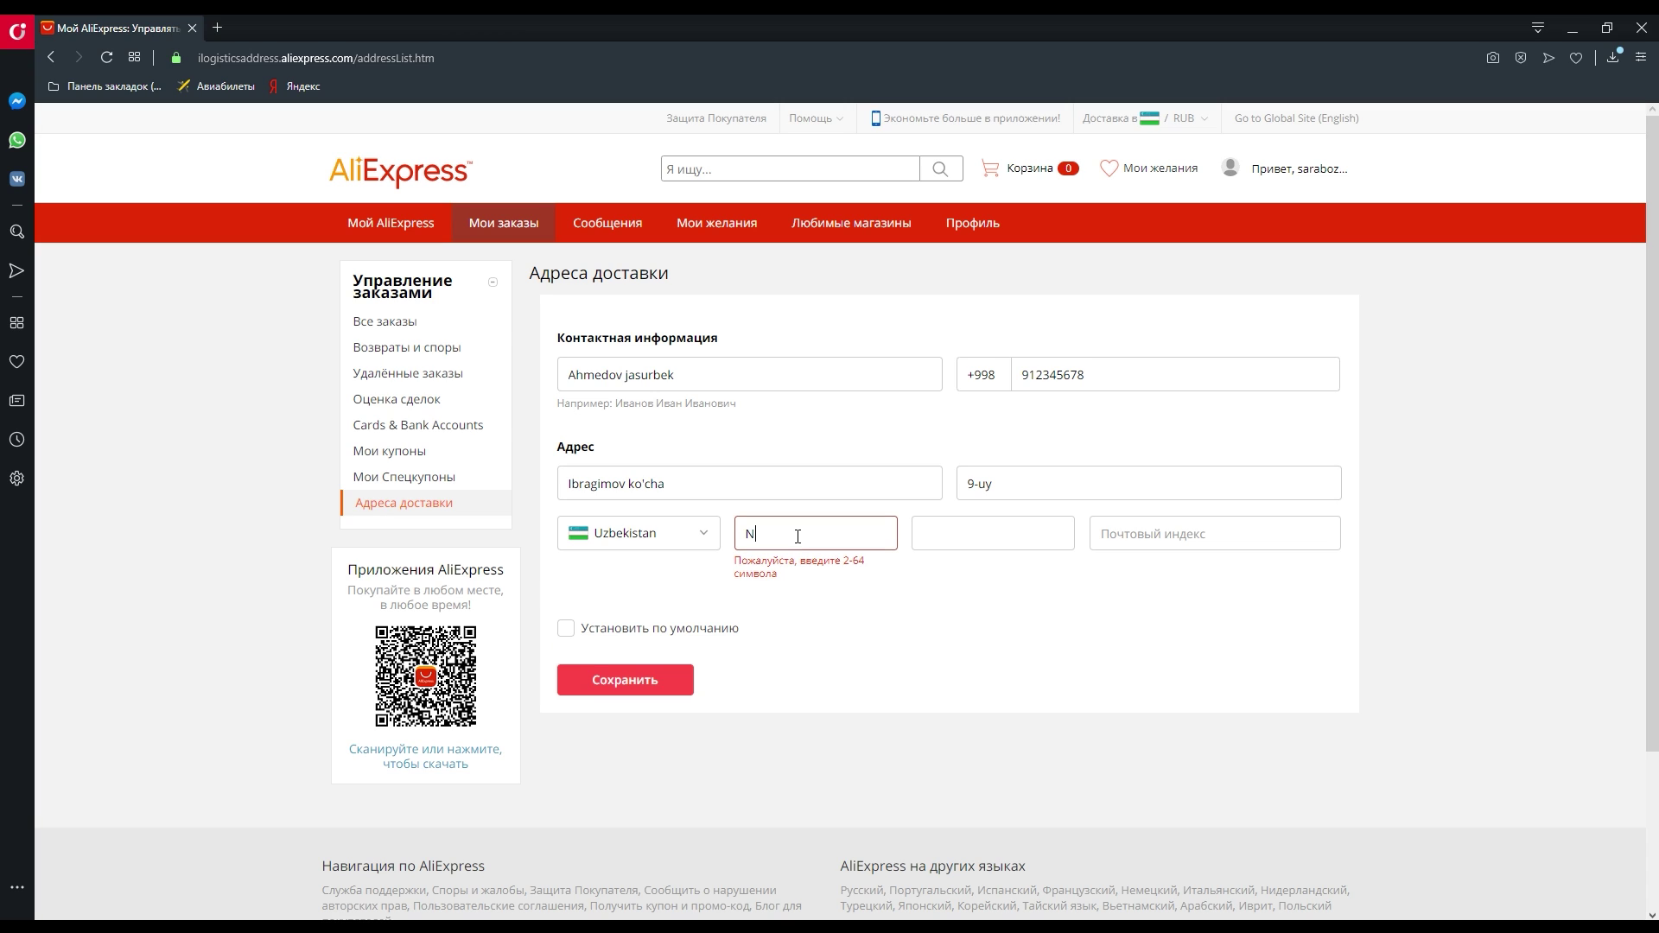
pyautogui.click(1048, 548)
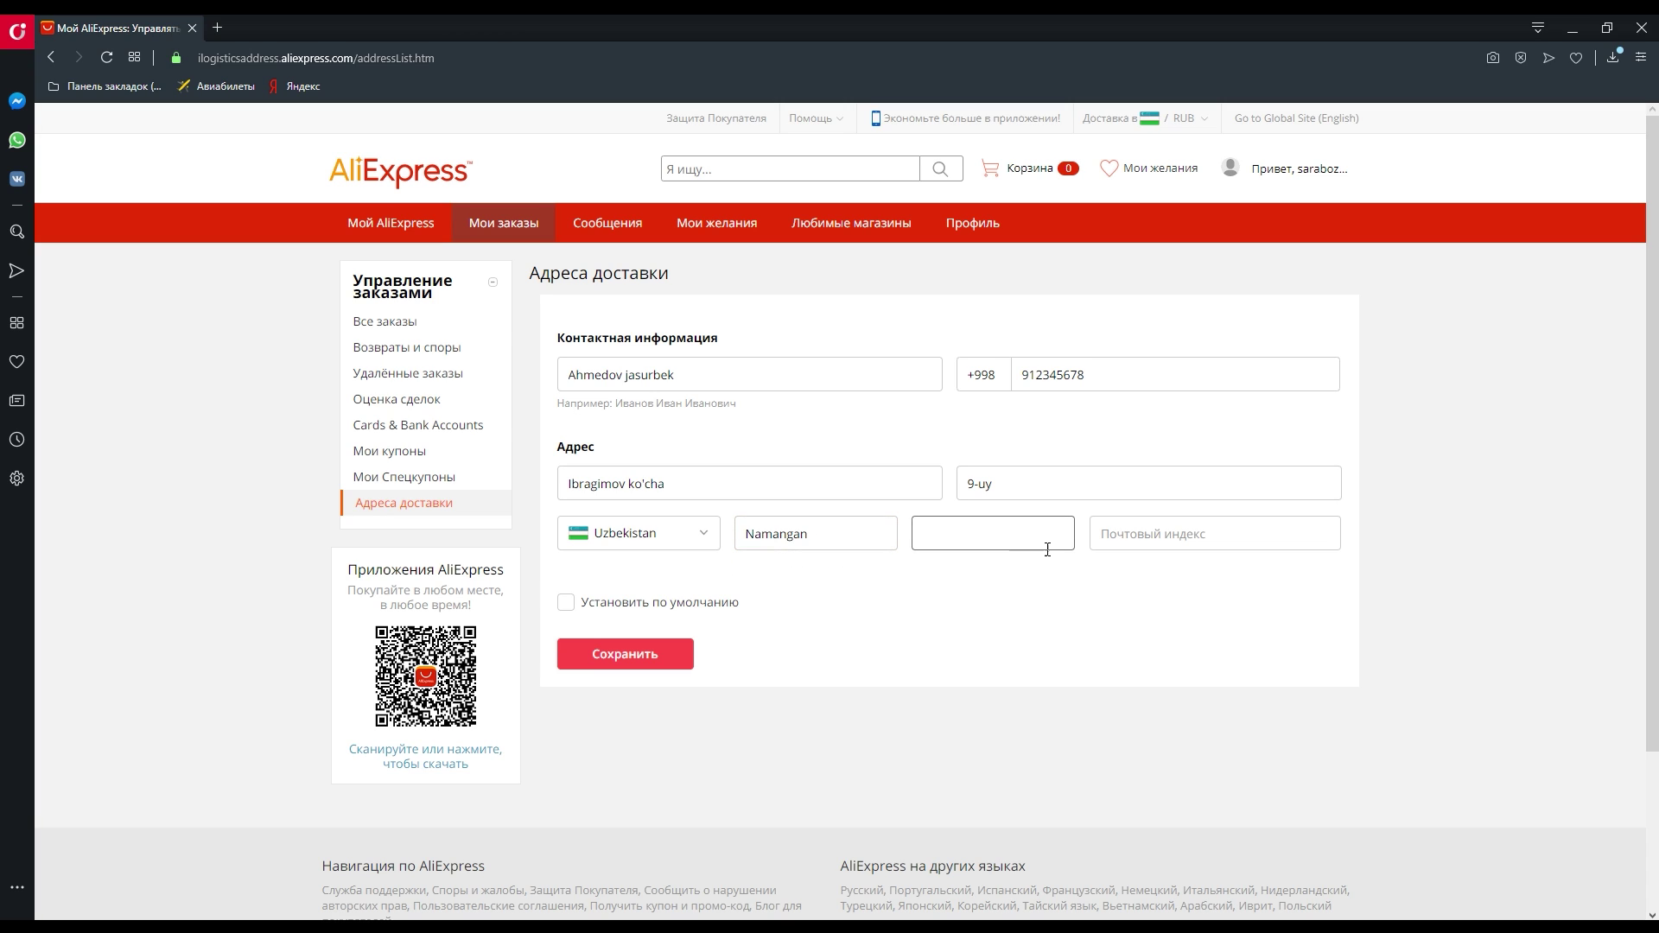
pyautogui.click(833, 527)
pyautogui.doubleClick(833, 527)
pyautogui.click(972, 532)
pyautogui.write('Chortoq')
pyautogui.doubleClick(1004, 534)
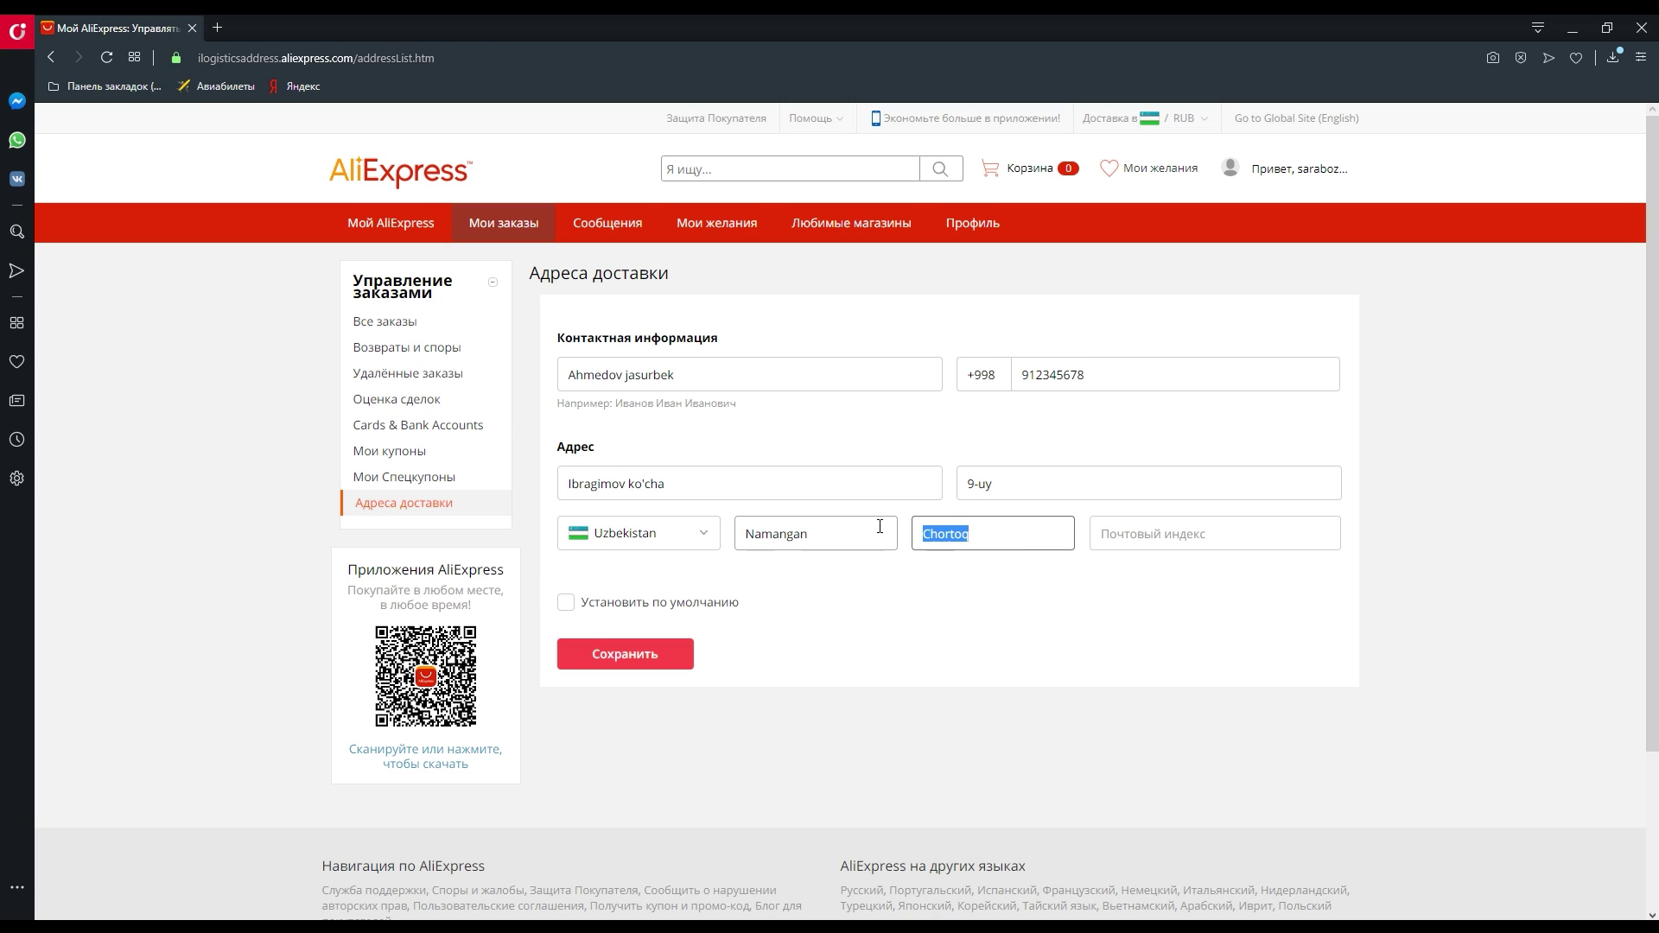
pyautogui.click(1016, 544)
pyautogui.moveTo(992, 534); pyautogui.dragTo(904, 533)
pyautogui.click(1015, 537)
# - Move into the still-empty, required Почтовый индекс field
pyautogui.click(1145, 546)
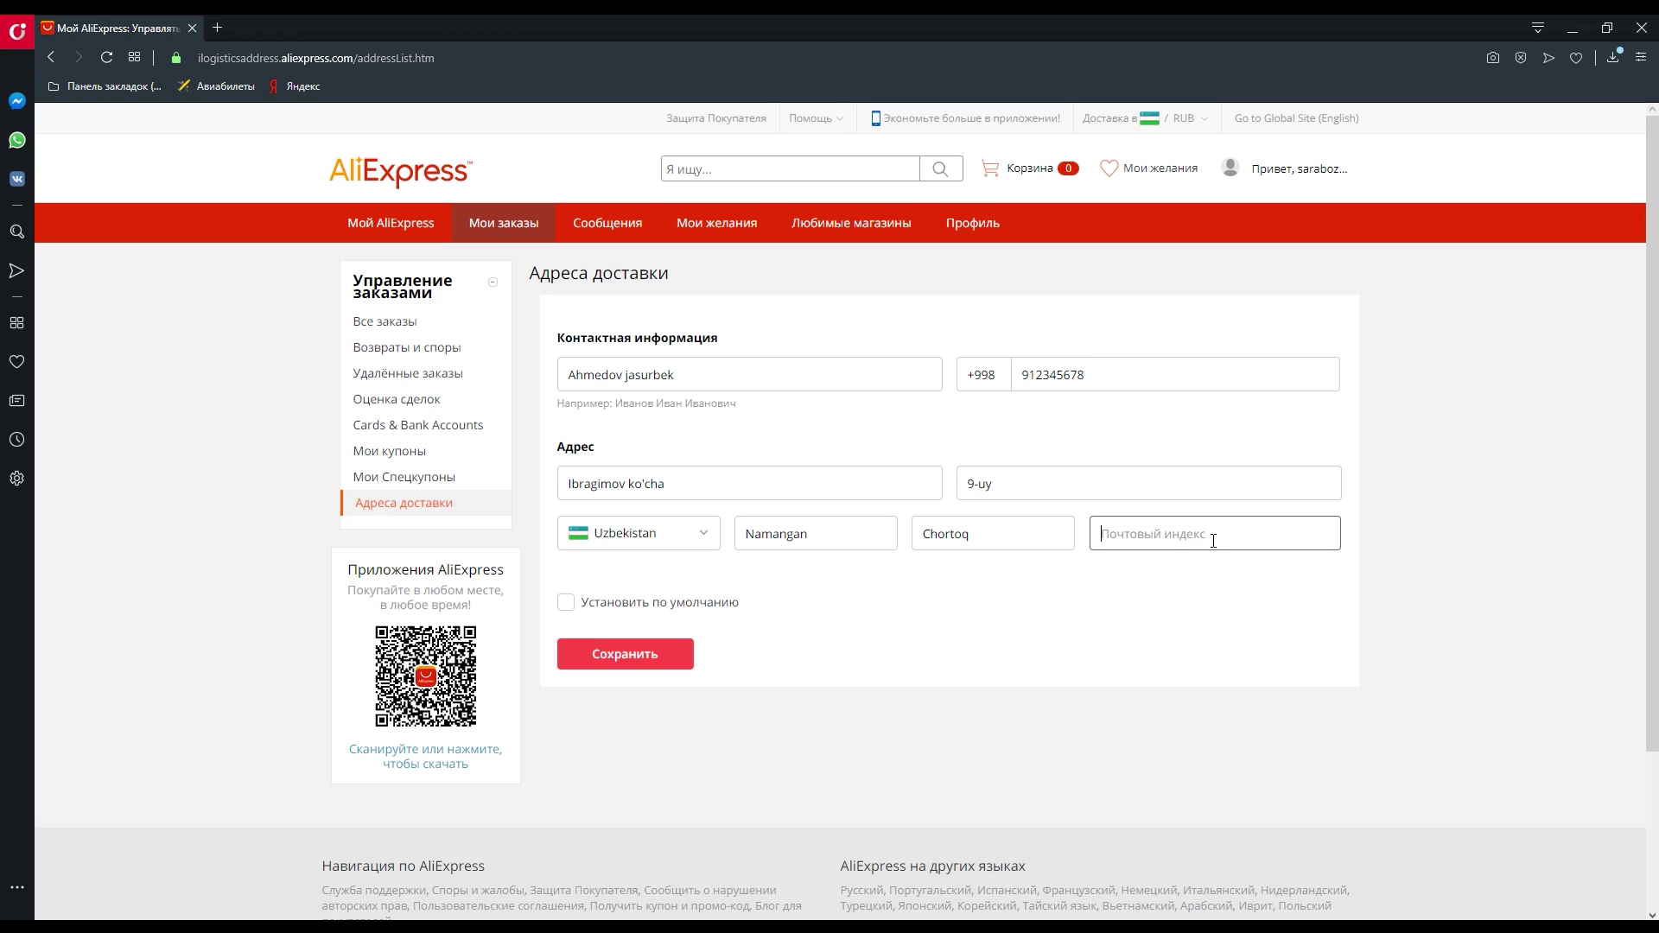
pyautogui.click(1042, 482)
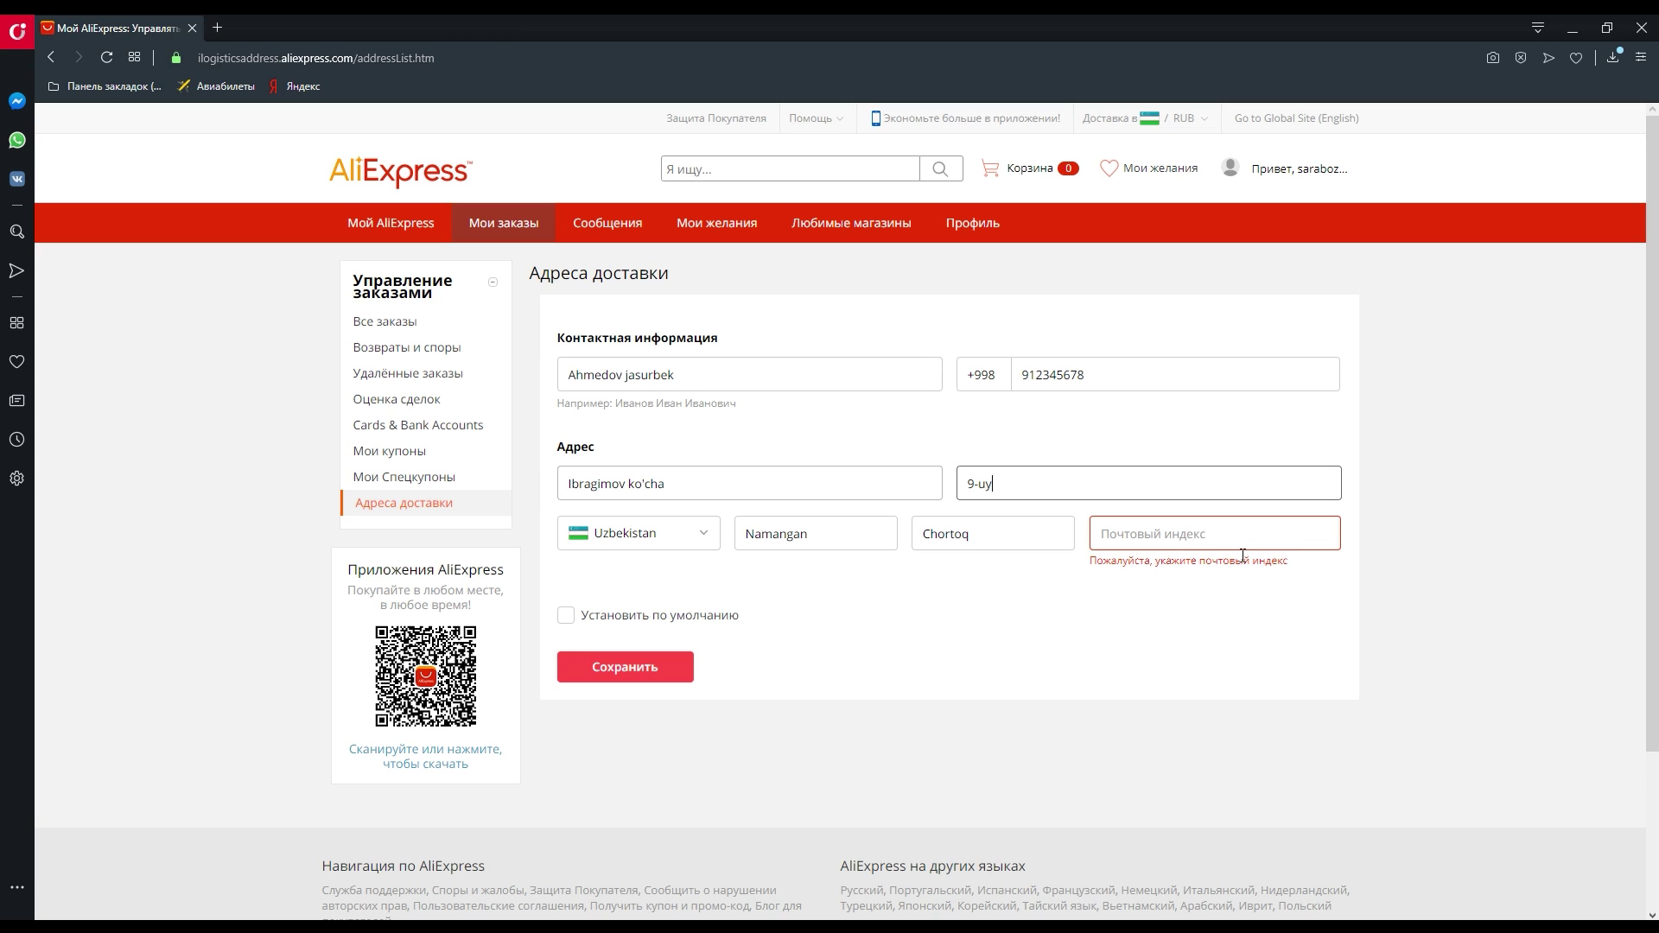
pyautogui.click(1167, 544)
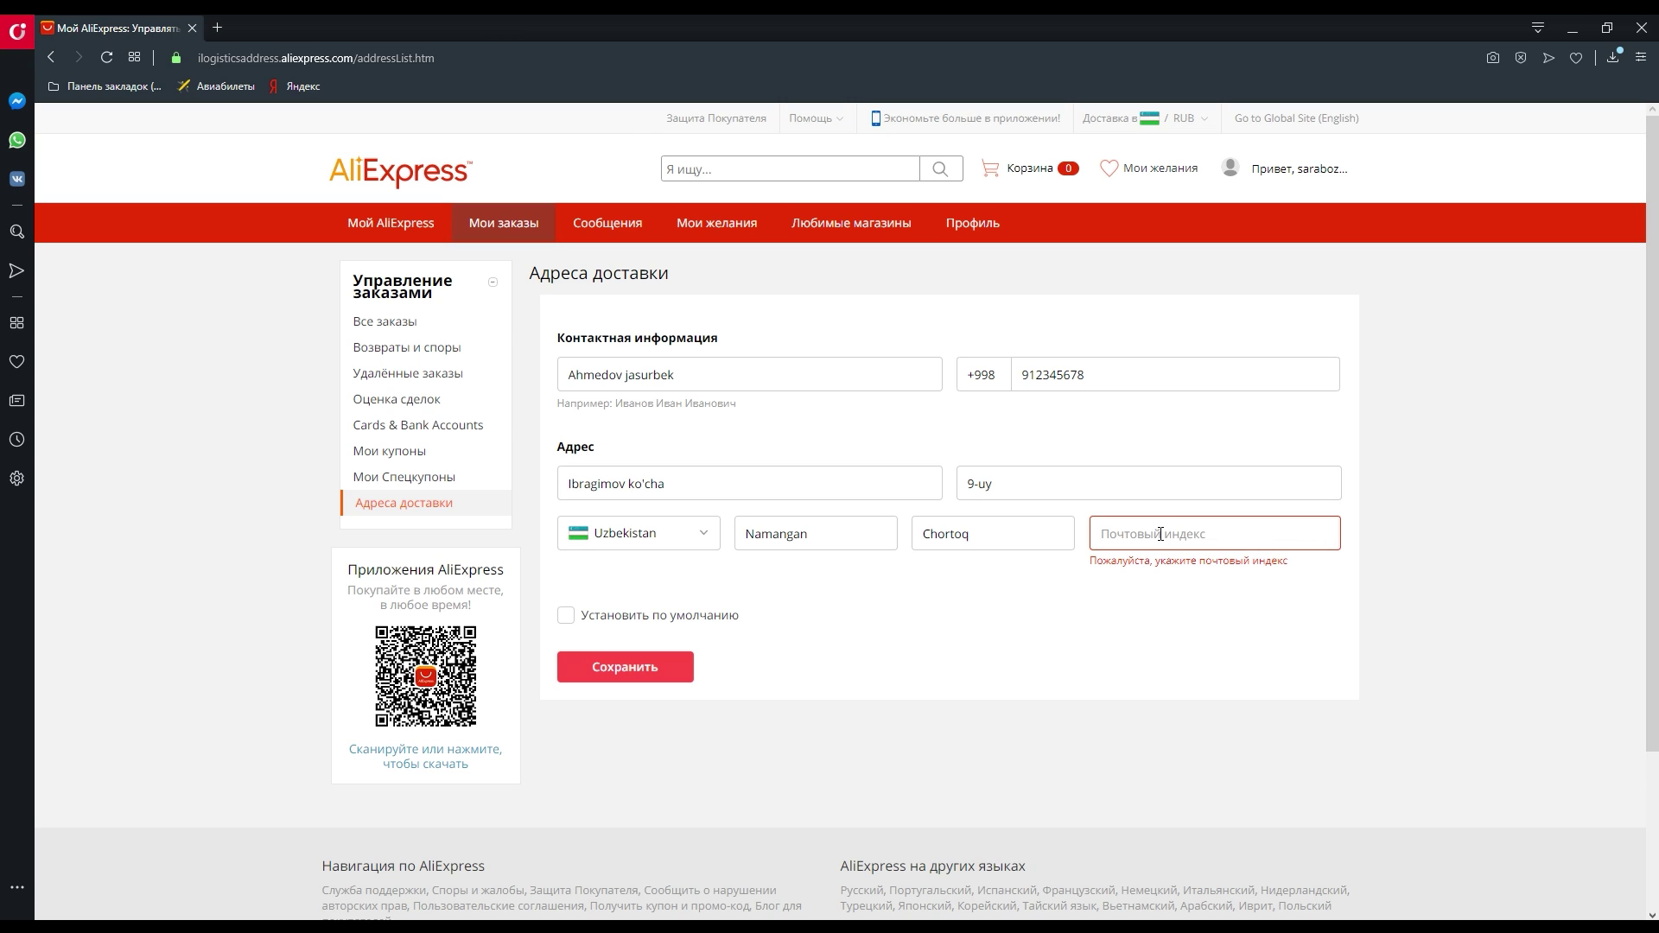
pyautogui.click(1160, 534)
# - On pochta.uz, search Namangan region, Chartak district, g.Chartak, Uzbekiston street for the postal index
pyautogui.hotkey('alt', 'Tab')
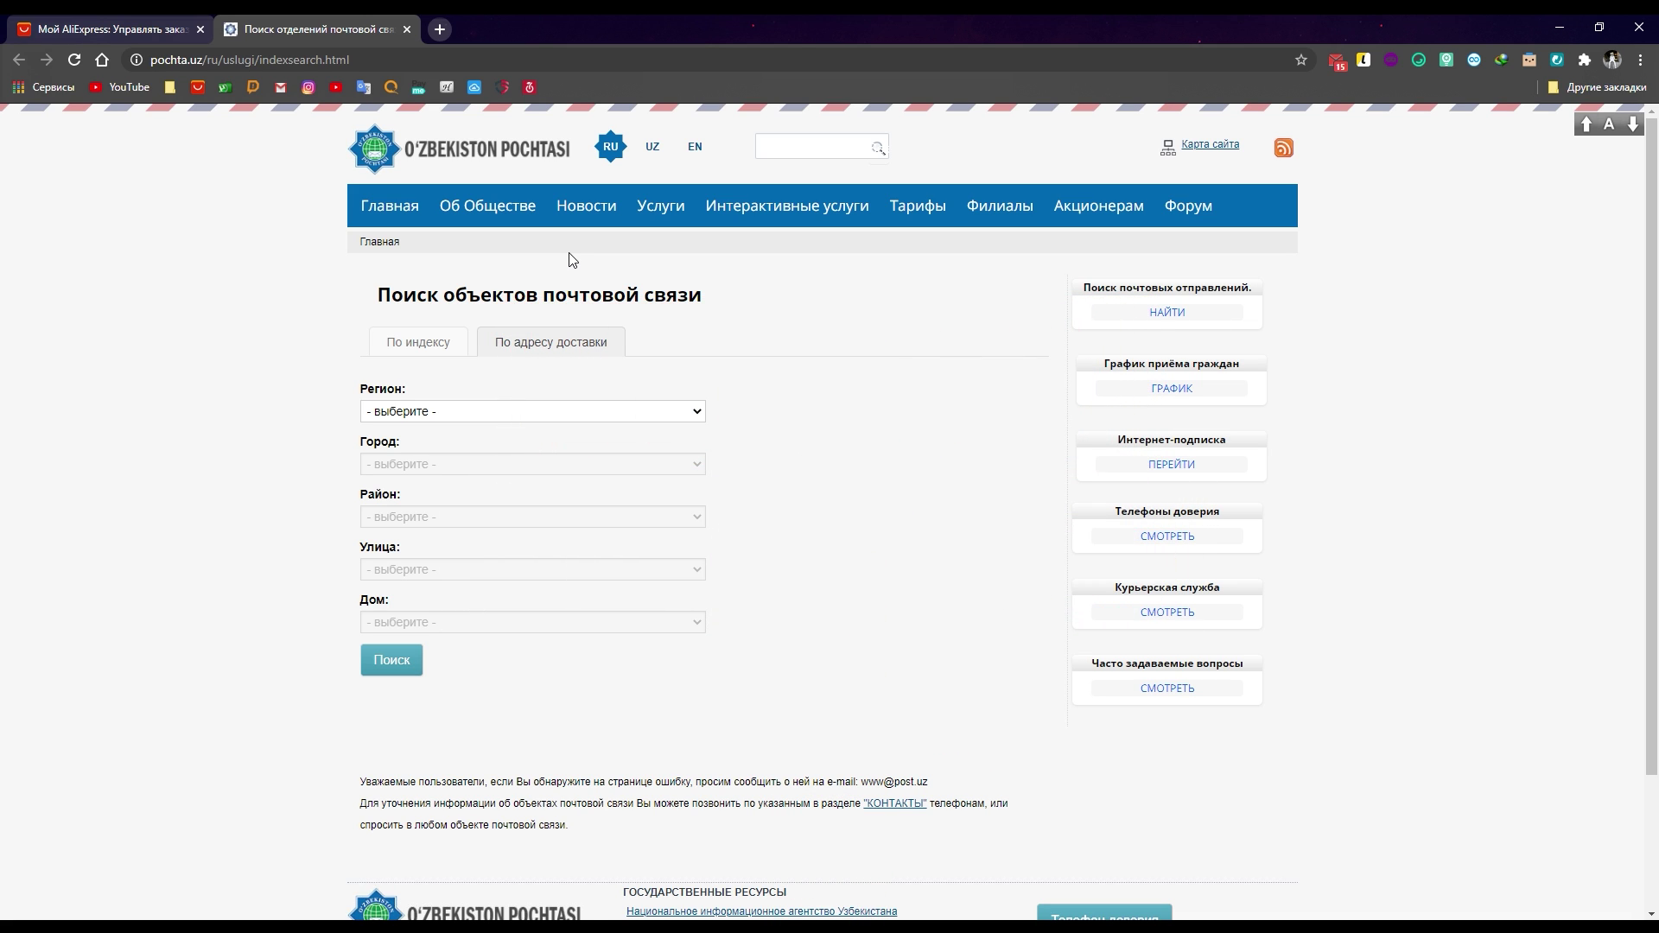
pyautogui.scroll(-2, 637, 507)
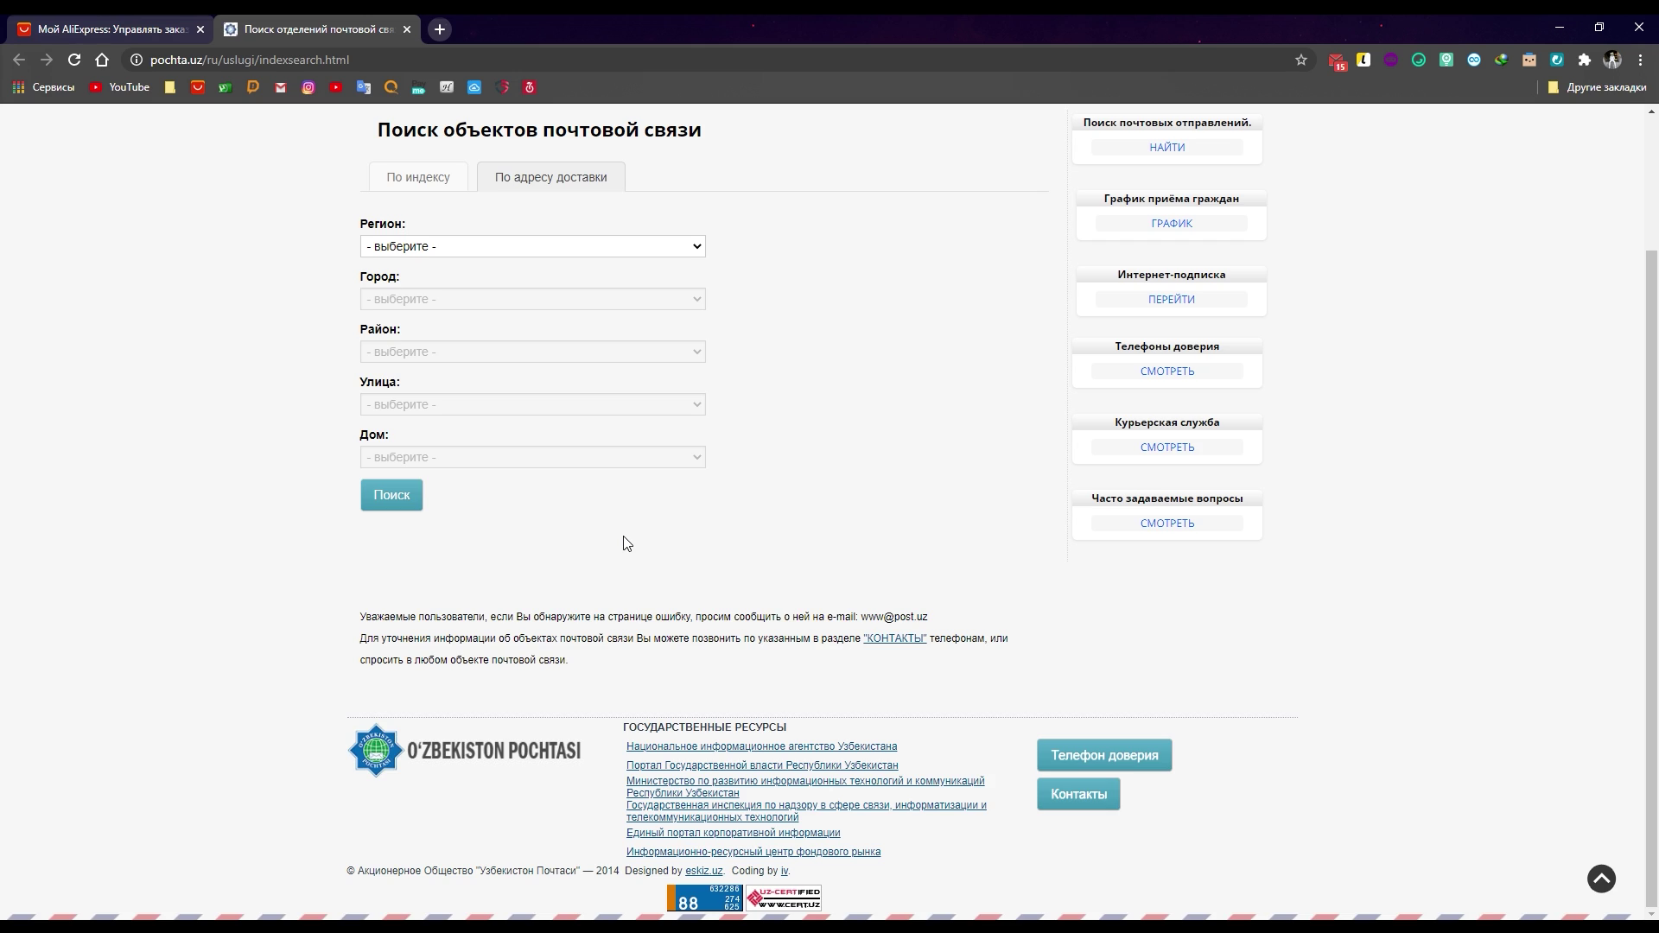
pyautogui.scroll(2, 626, 542)
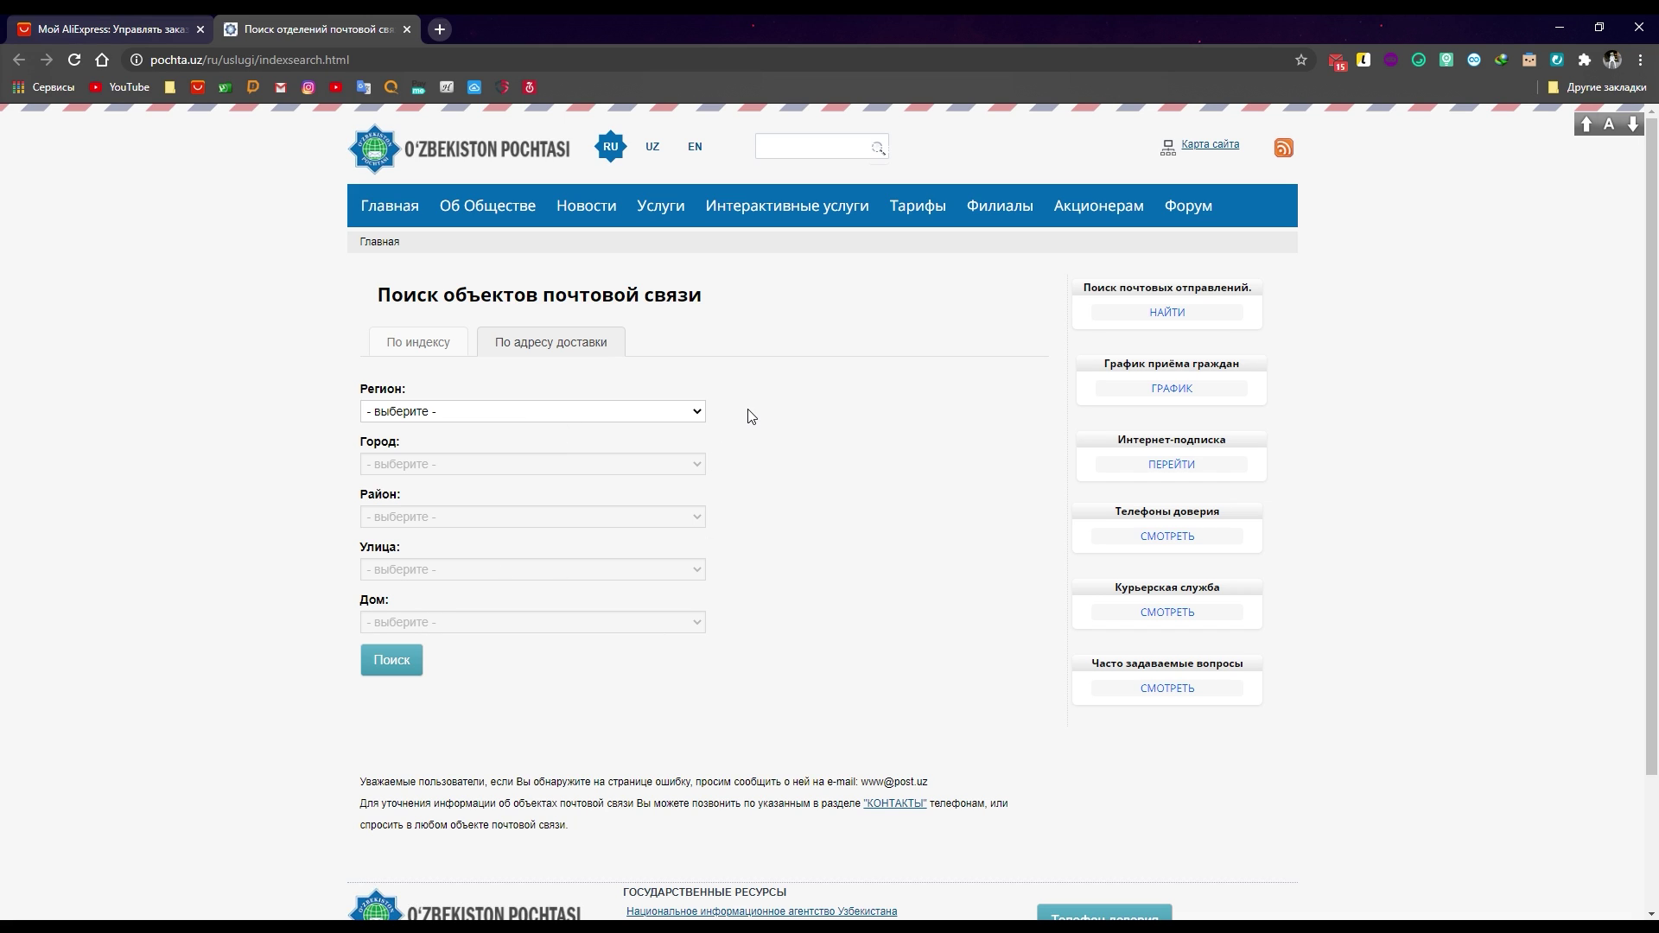
pyautogui.click(435, 413)
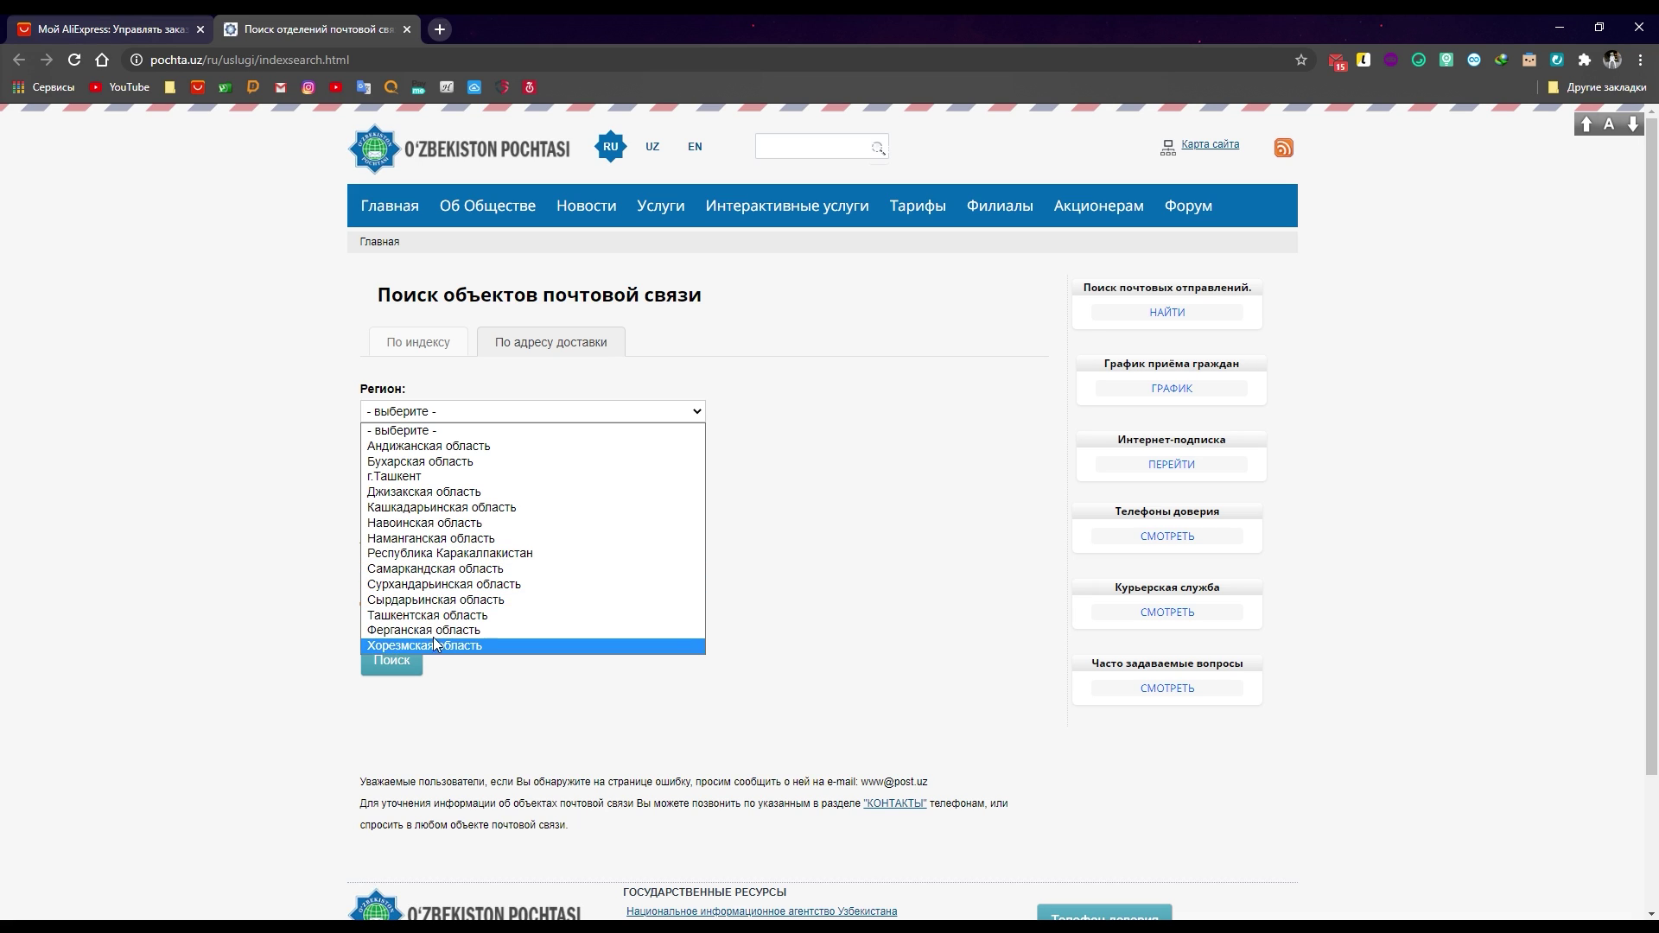
pyautogui.click(474, 538)
pyautogui.click(429, 465)
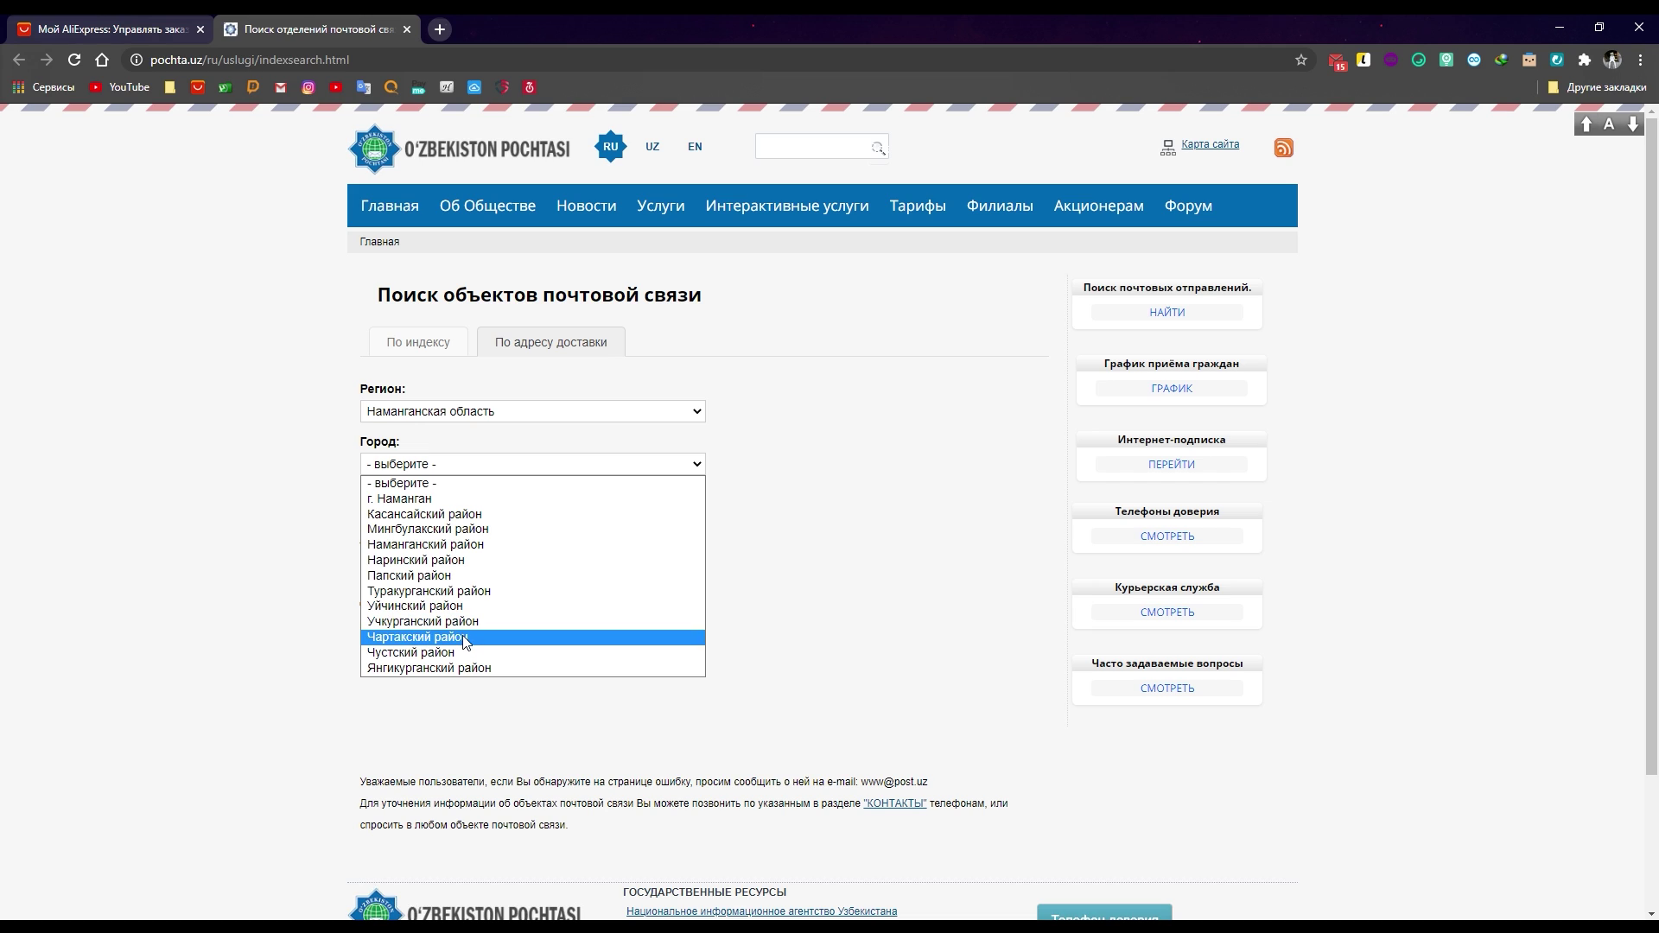
pyautogui.click(451, 637)
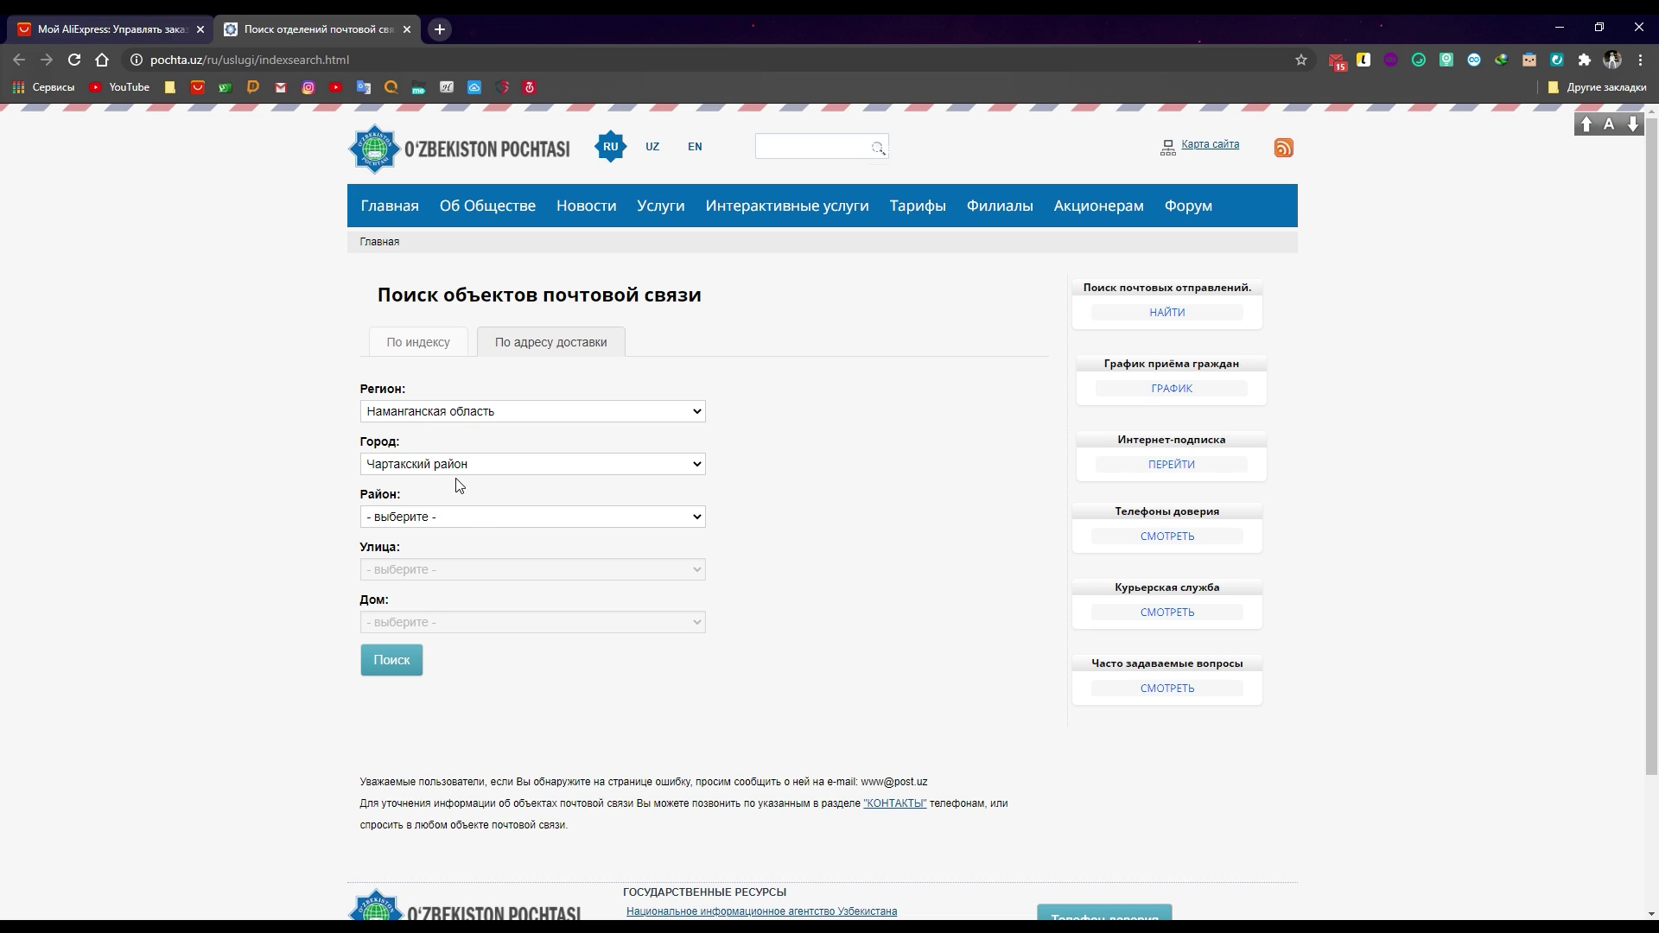
pyautogui.click(443, 518)
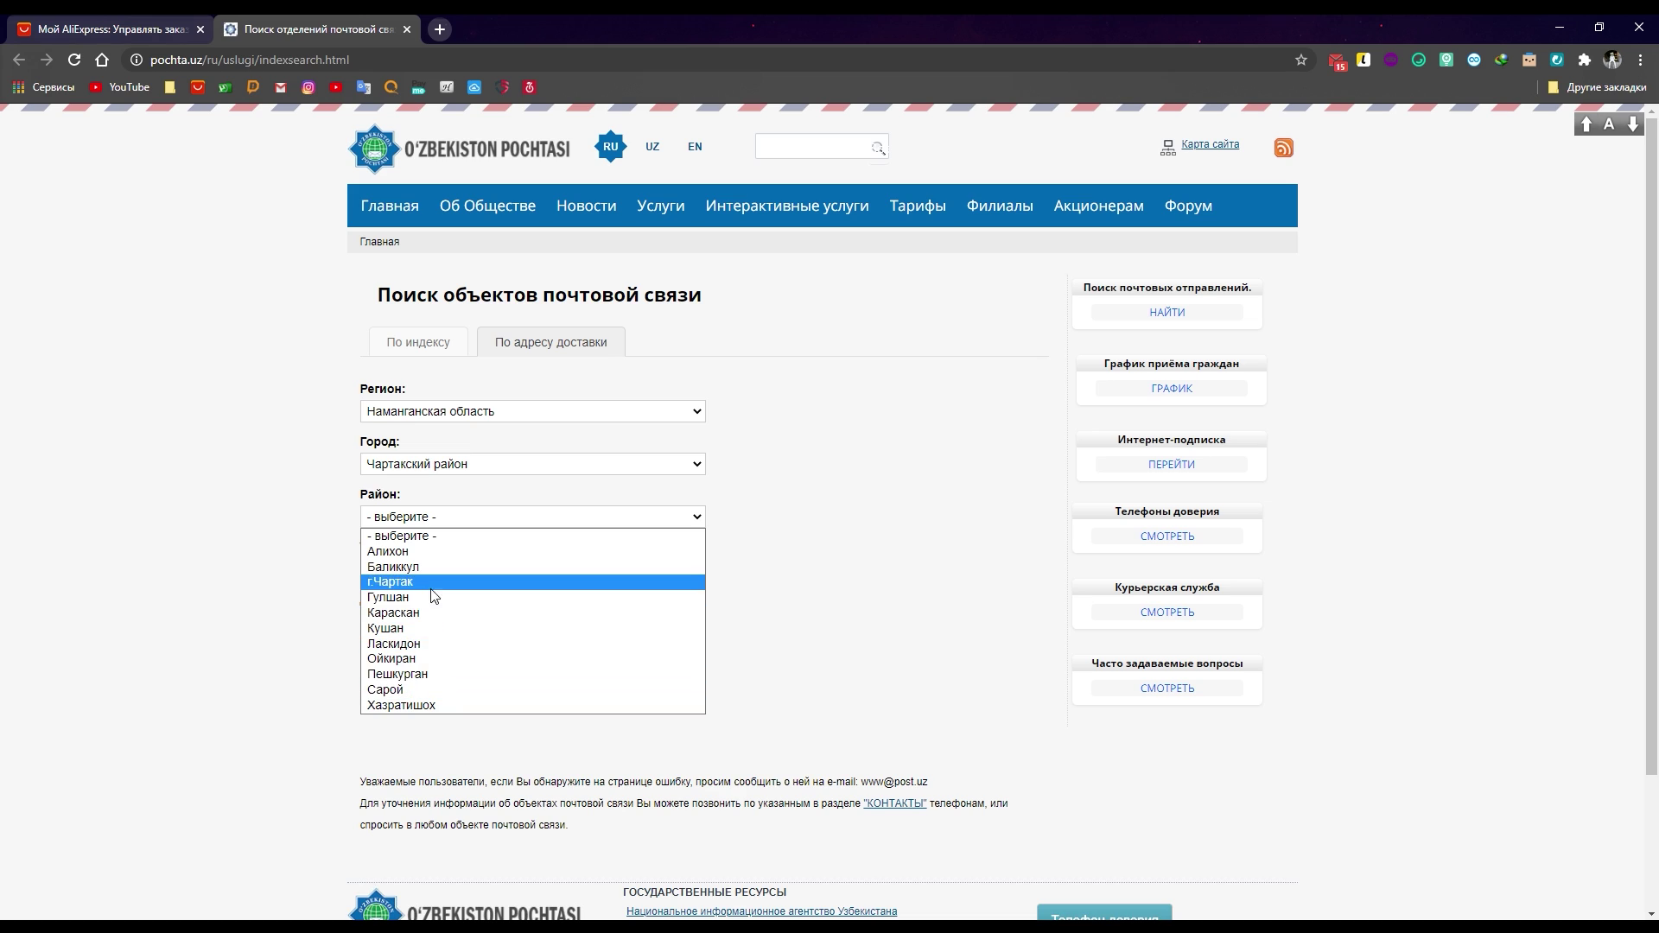
pyautogui.click(458, 583)
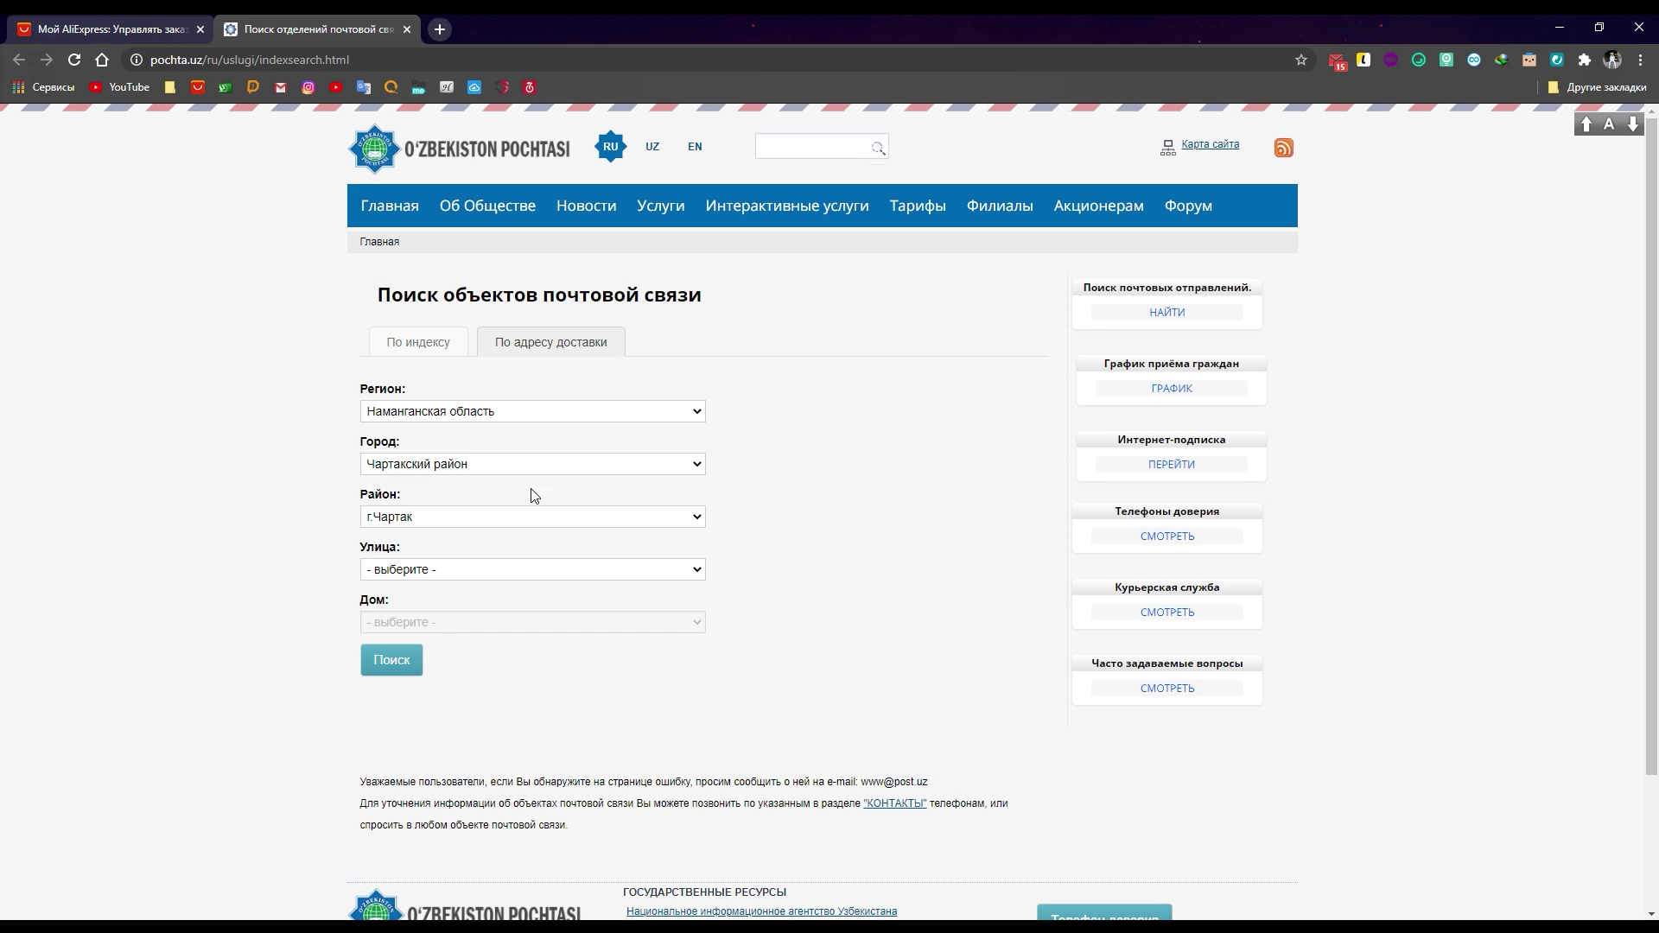
pyautogui.click(494, 575)
pyautogui.click(393, 667)
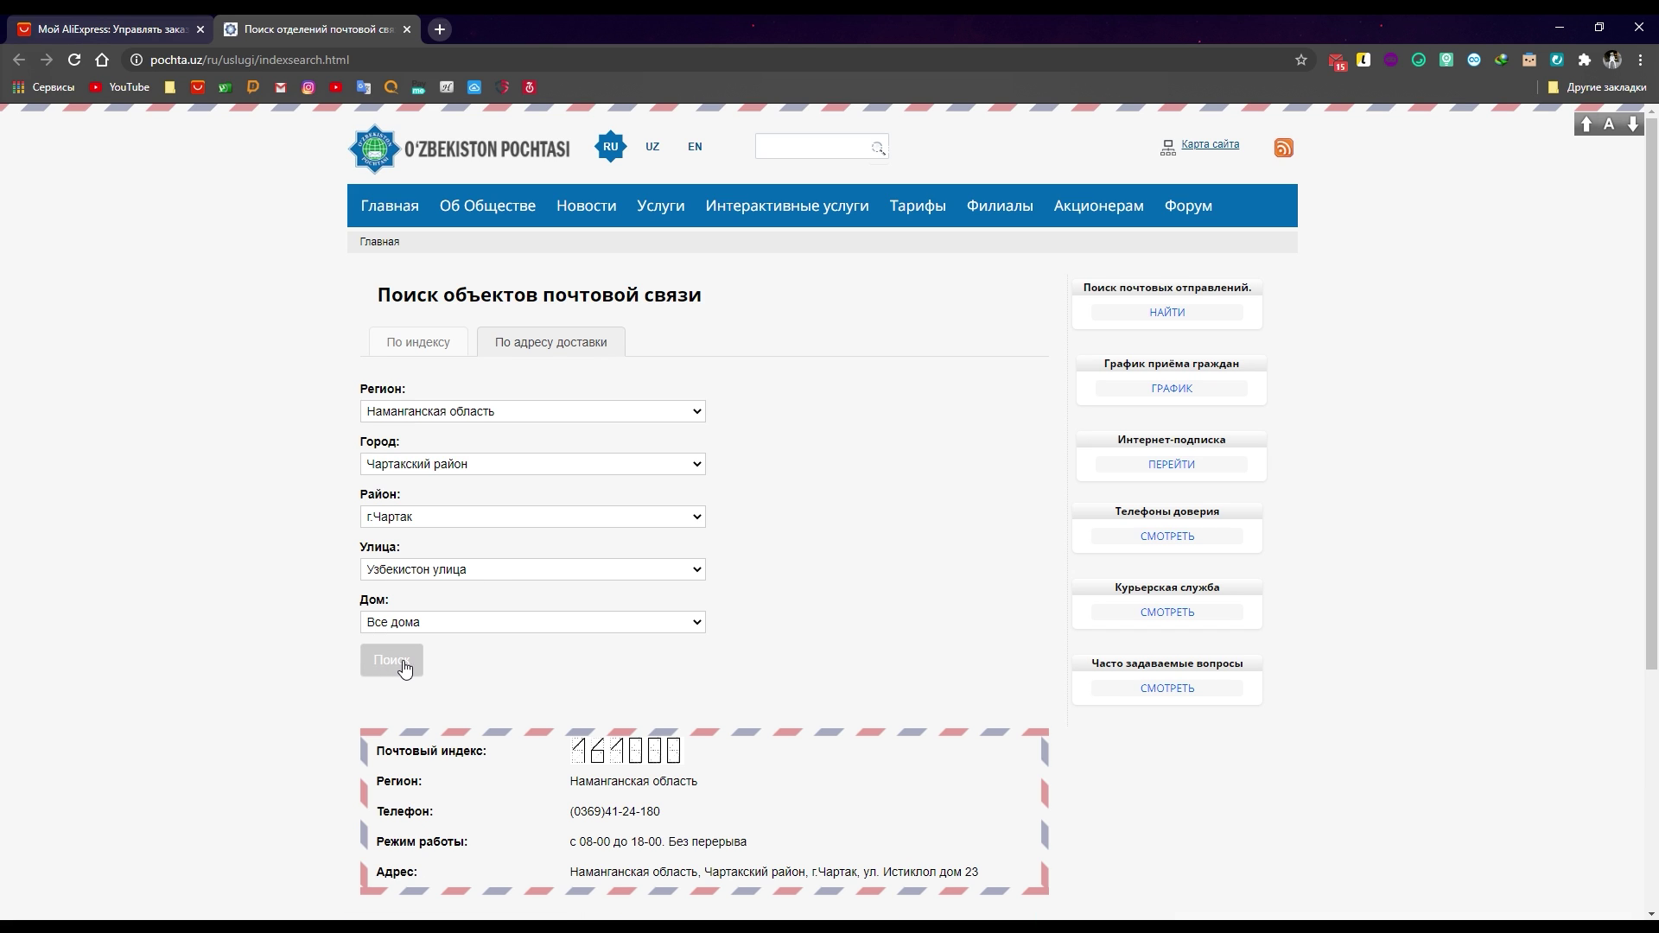
pyautogui.scroll(-3, 519, 683)
pyautogui.scroll(3, 657, 691)
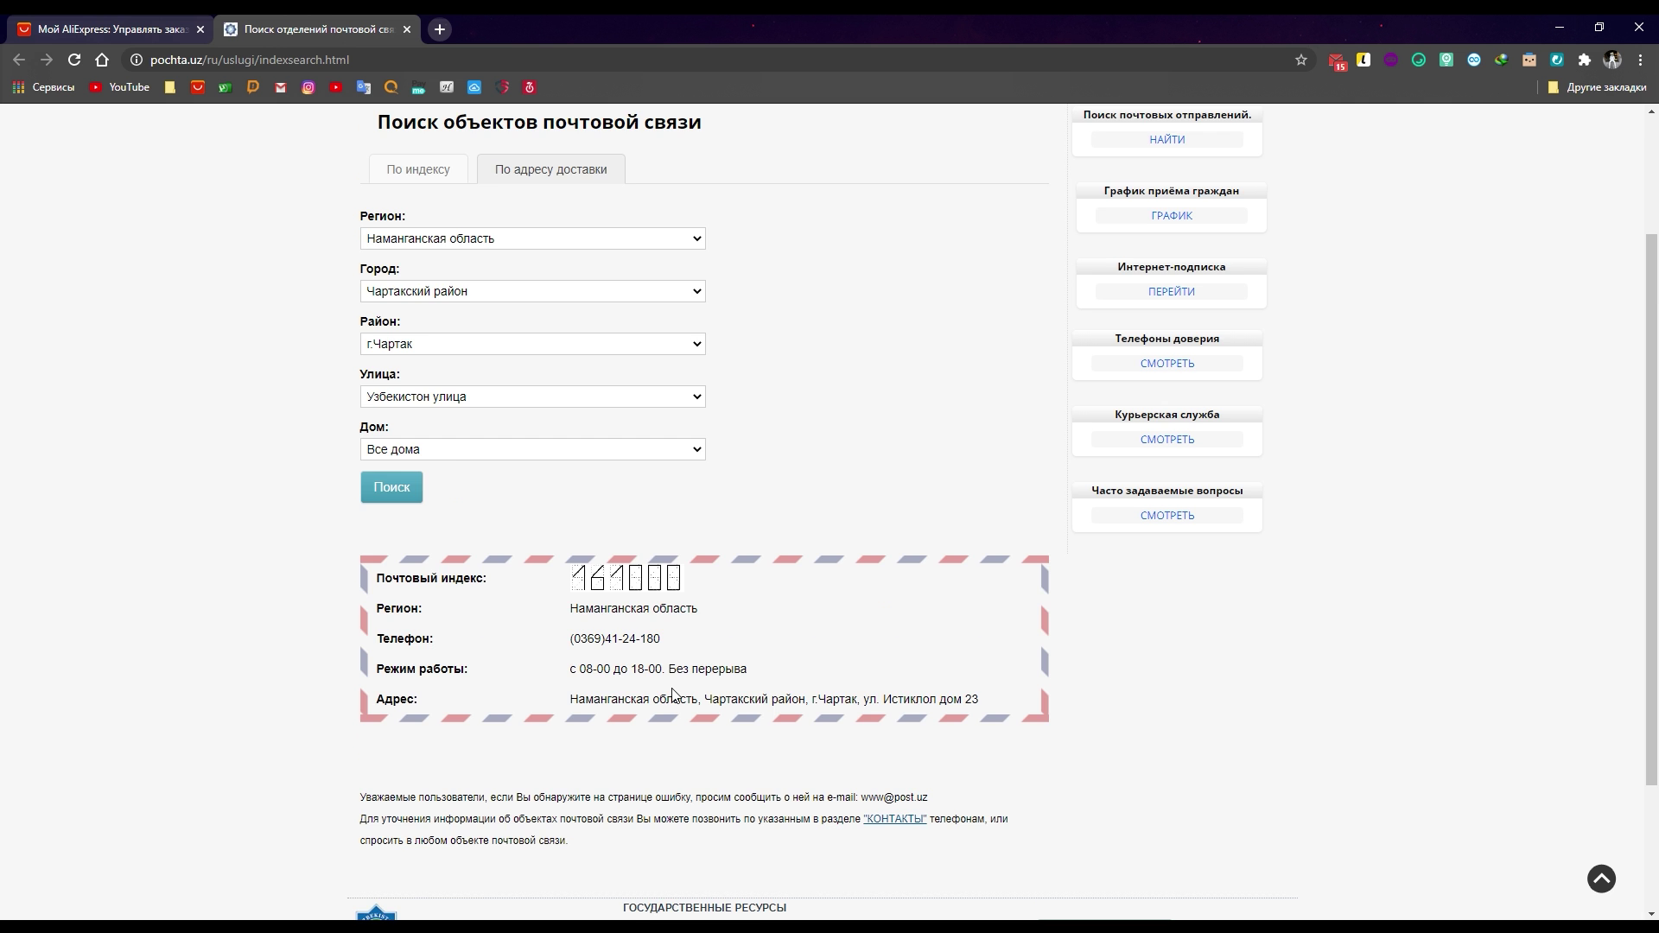
pyautogui.scroll(-1, 673, 750)
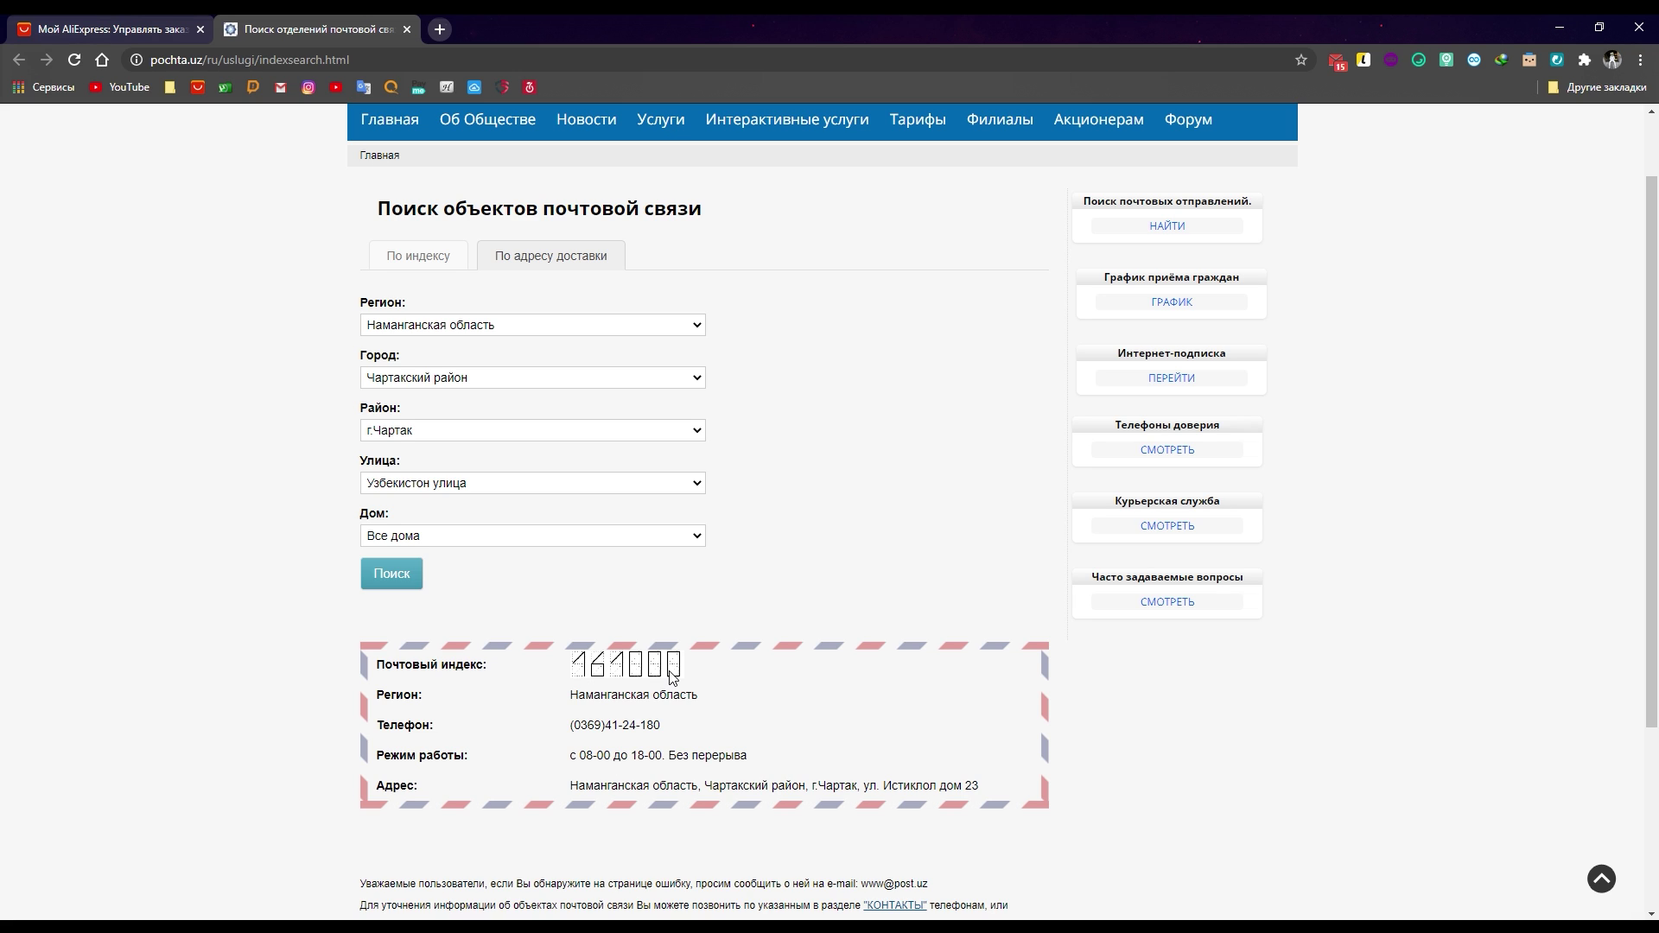
pyautogui.scroll(1, 620, 557)
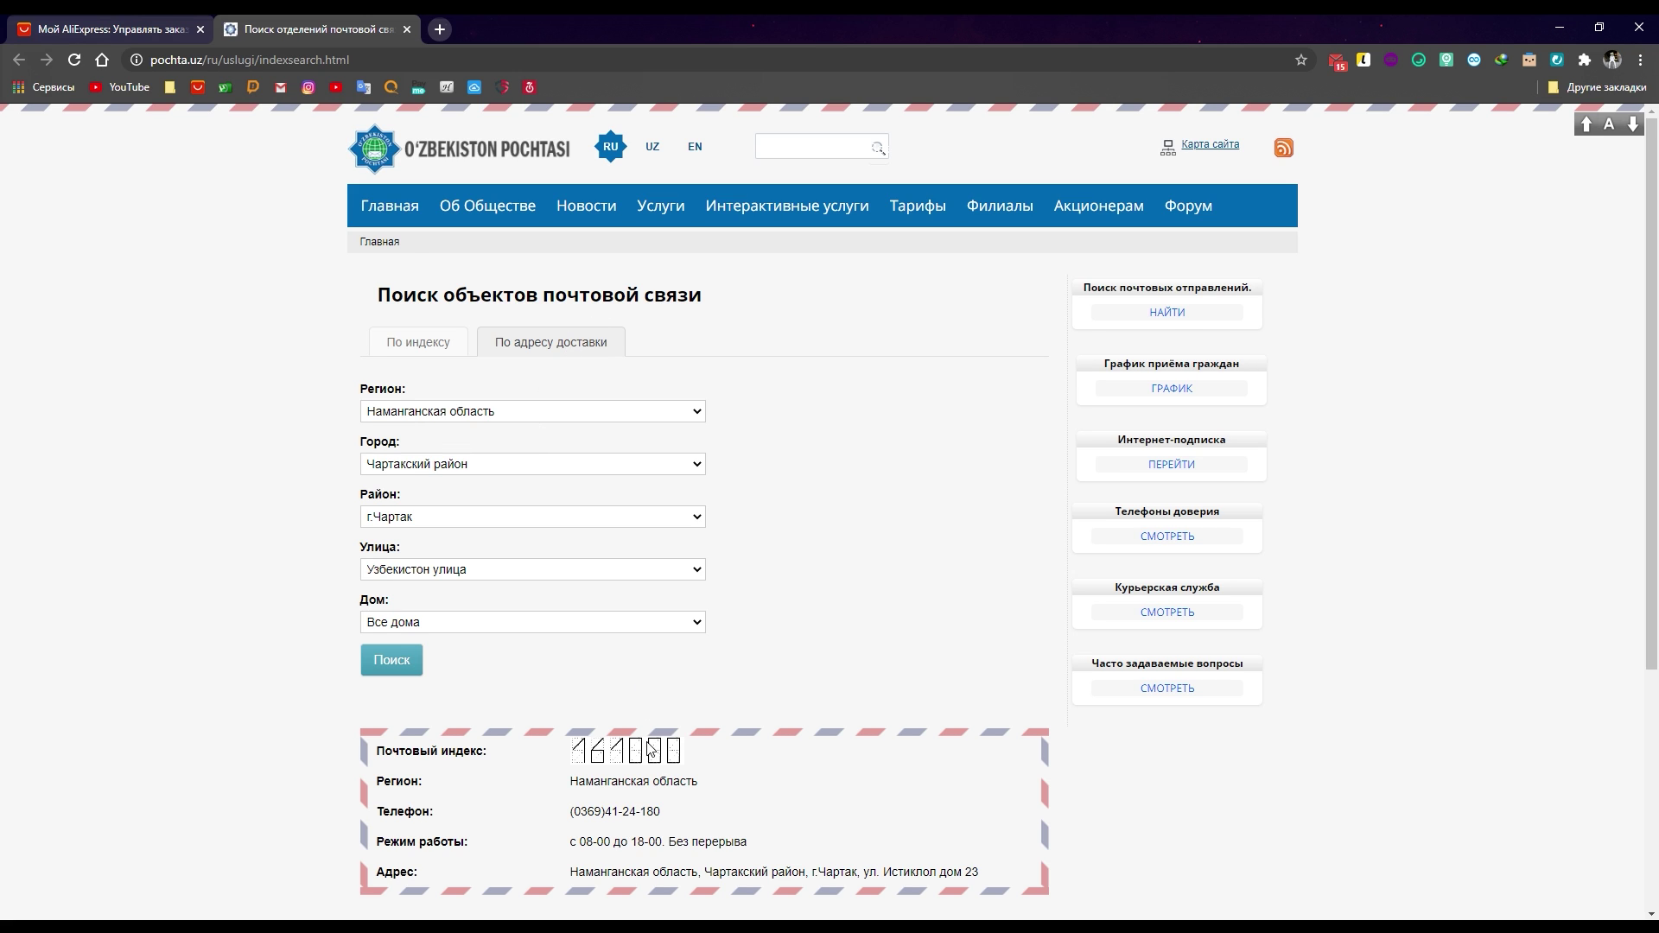
pyautogui.scroll(-1, 650, 750)
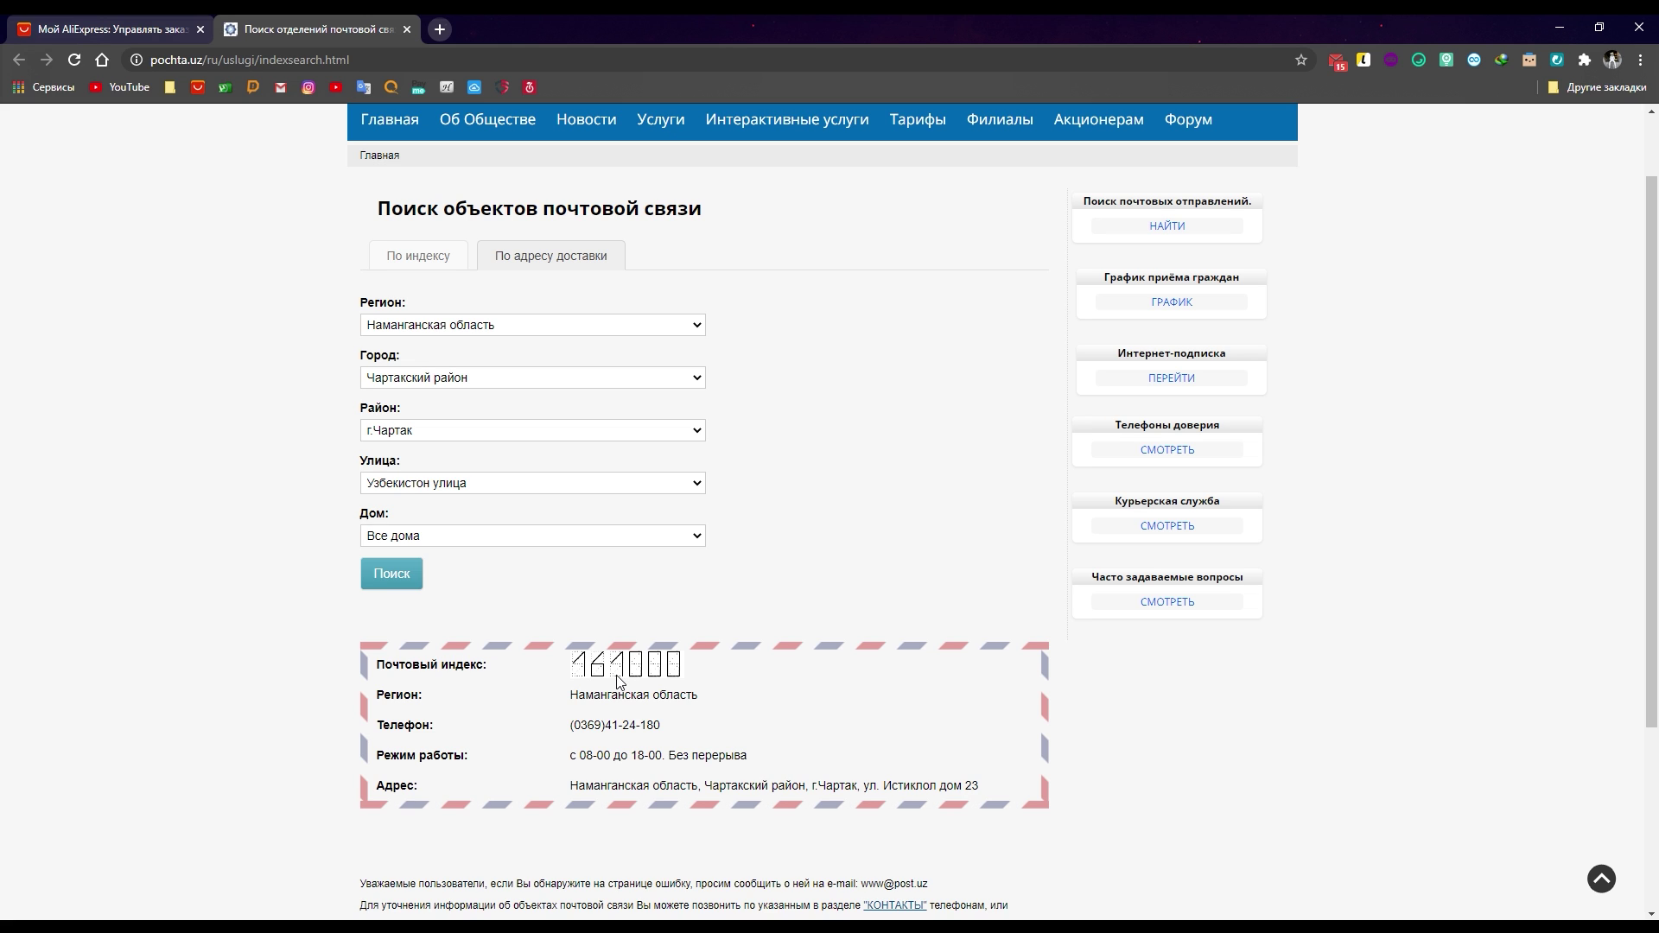
pyautogui.scroll(-2, 724, 663)
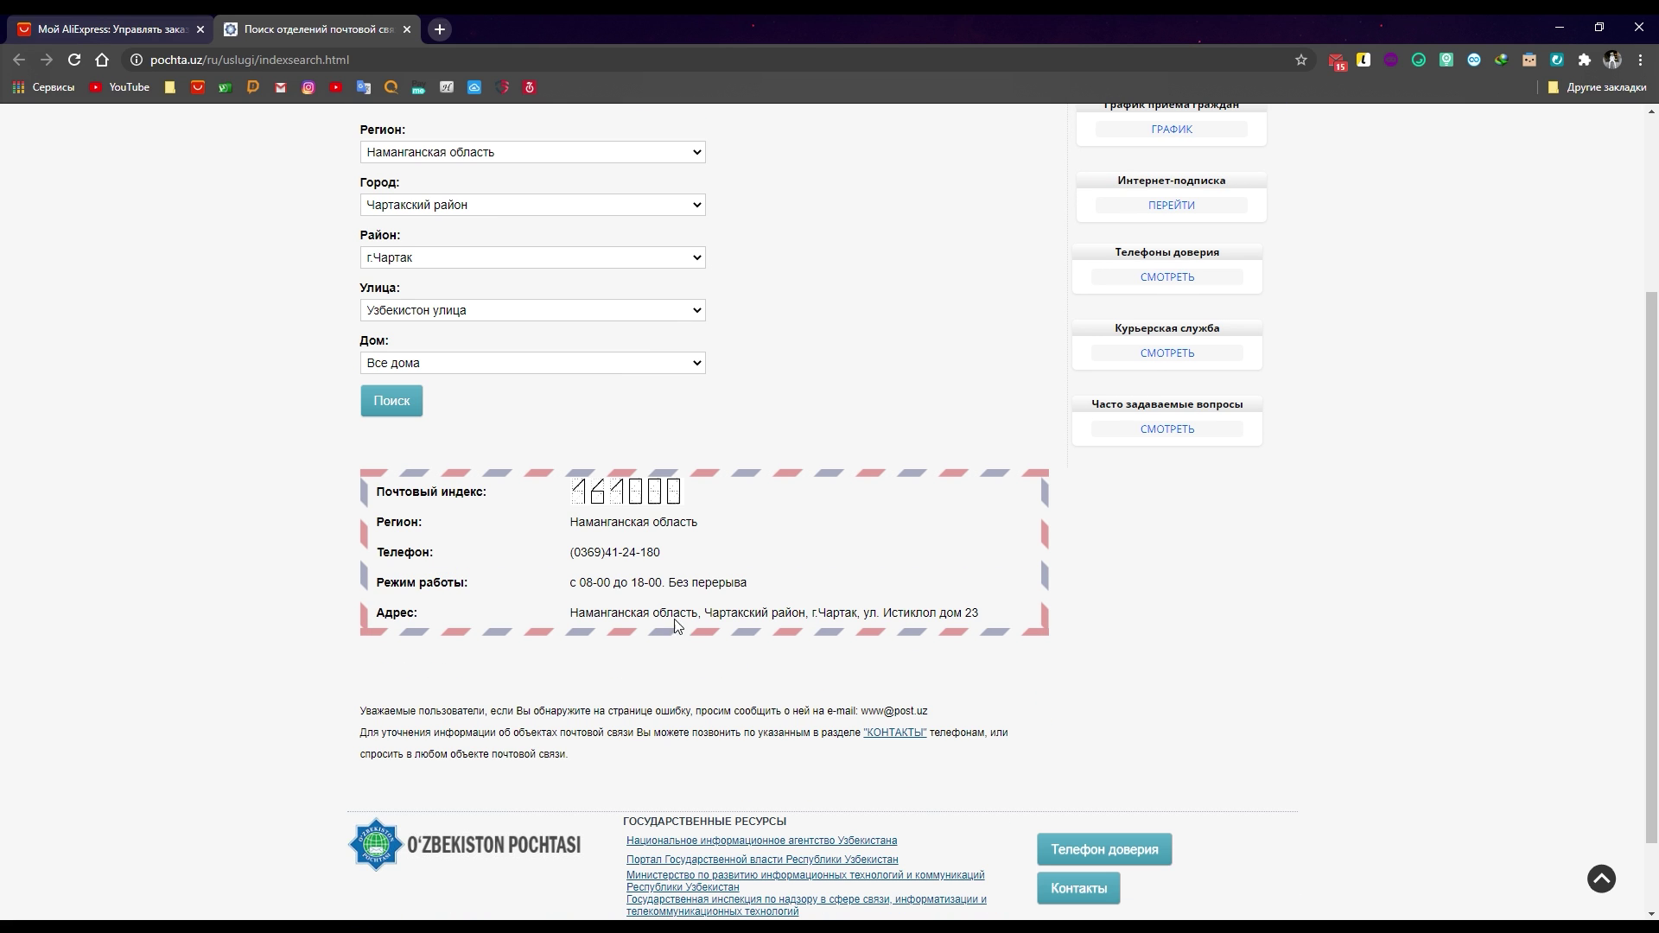
pyautogui.scroll(3, 677, 577)
pyautogui.scroll(-1, 702, 657)
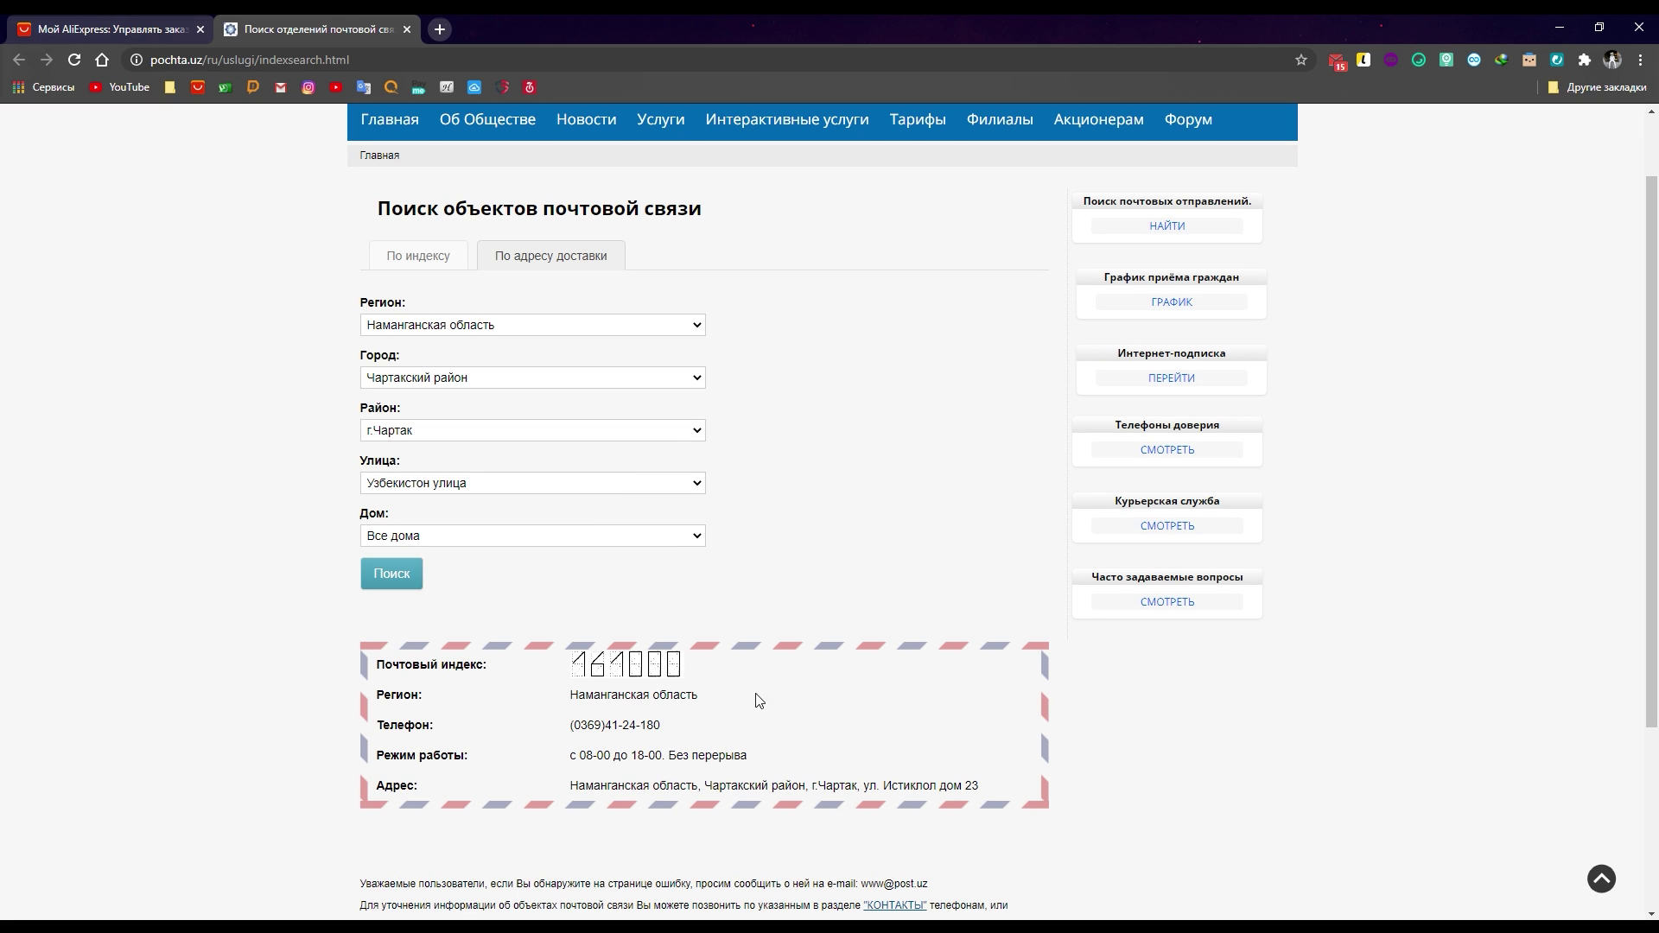
pyautogui.hotkey('alt', 'Tab')
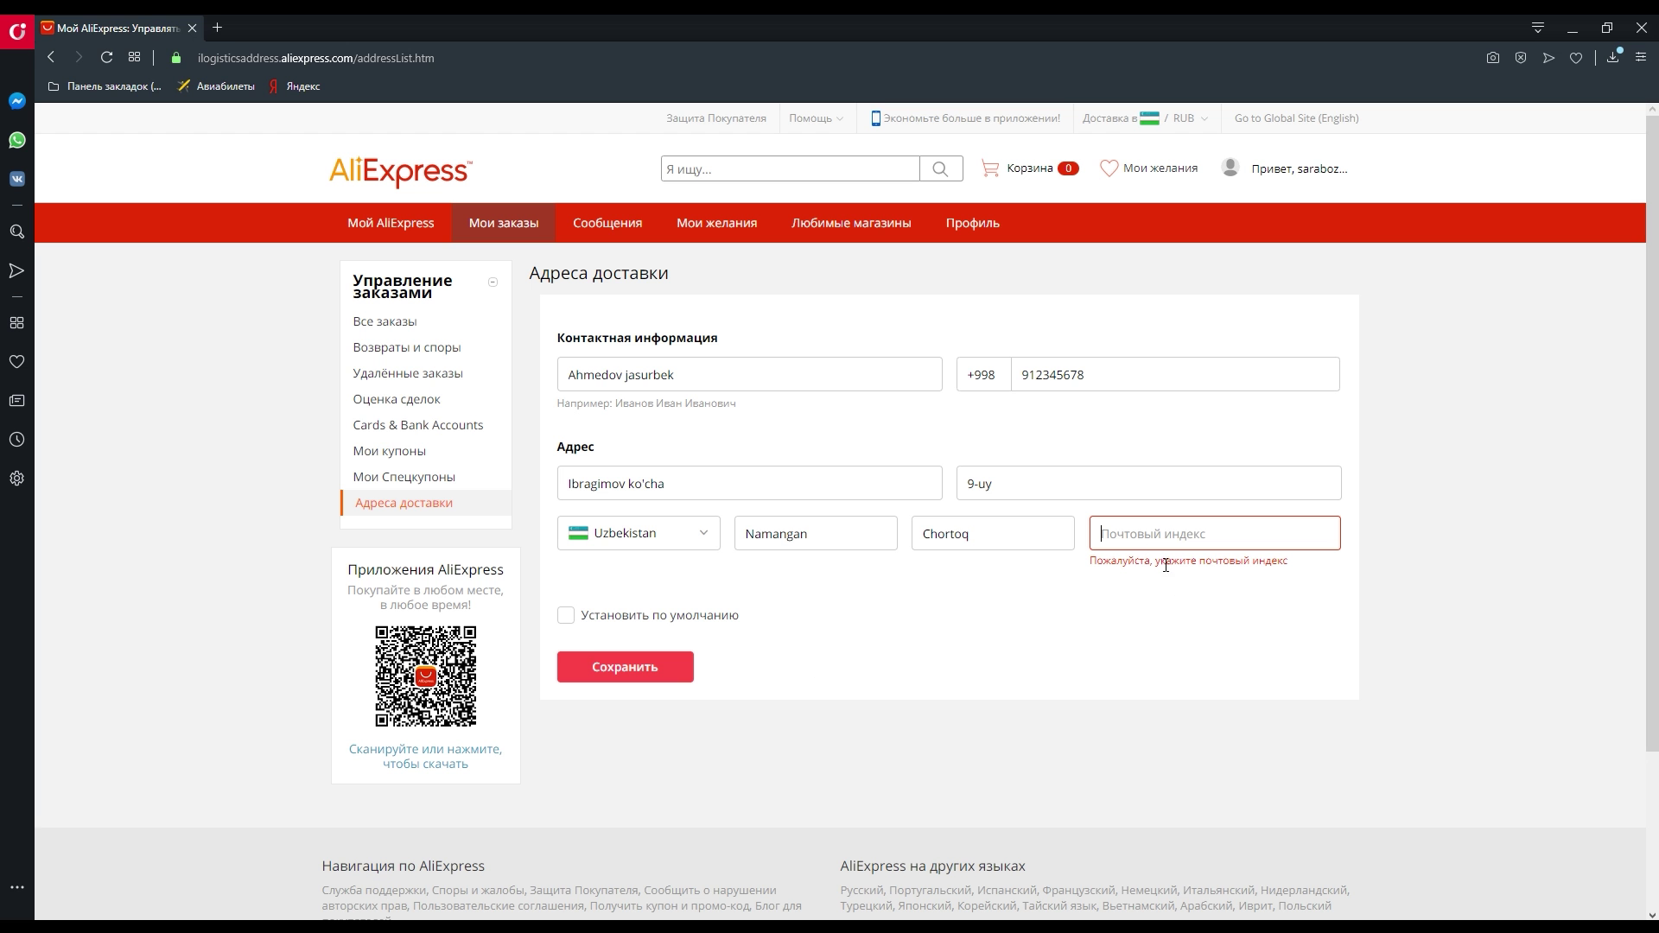
# - Enter postal code 161000, mark the address as default, and save it
pyautogui.write('161')
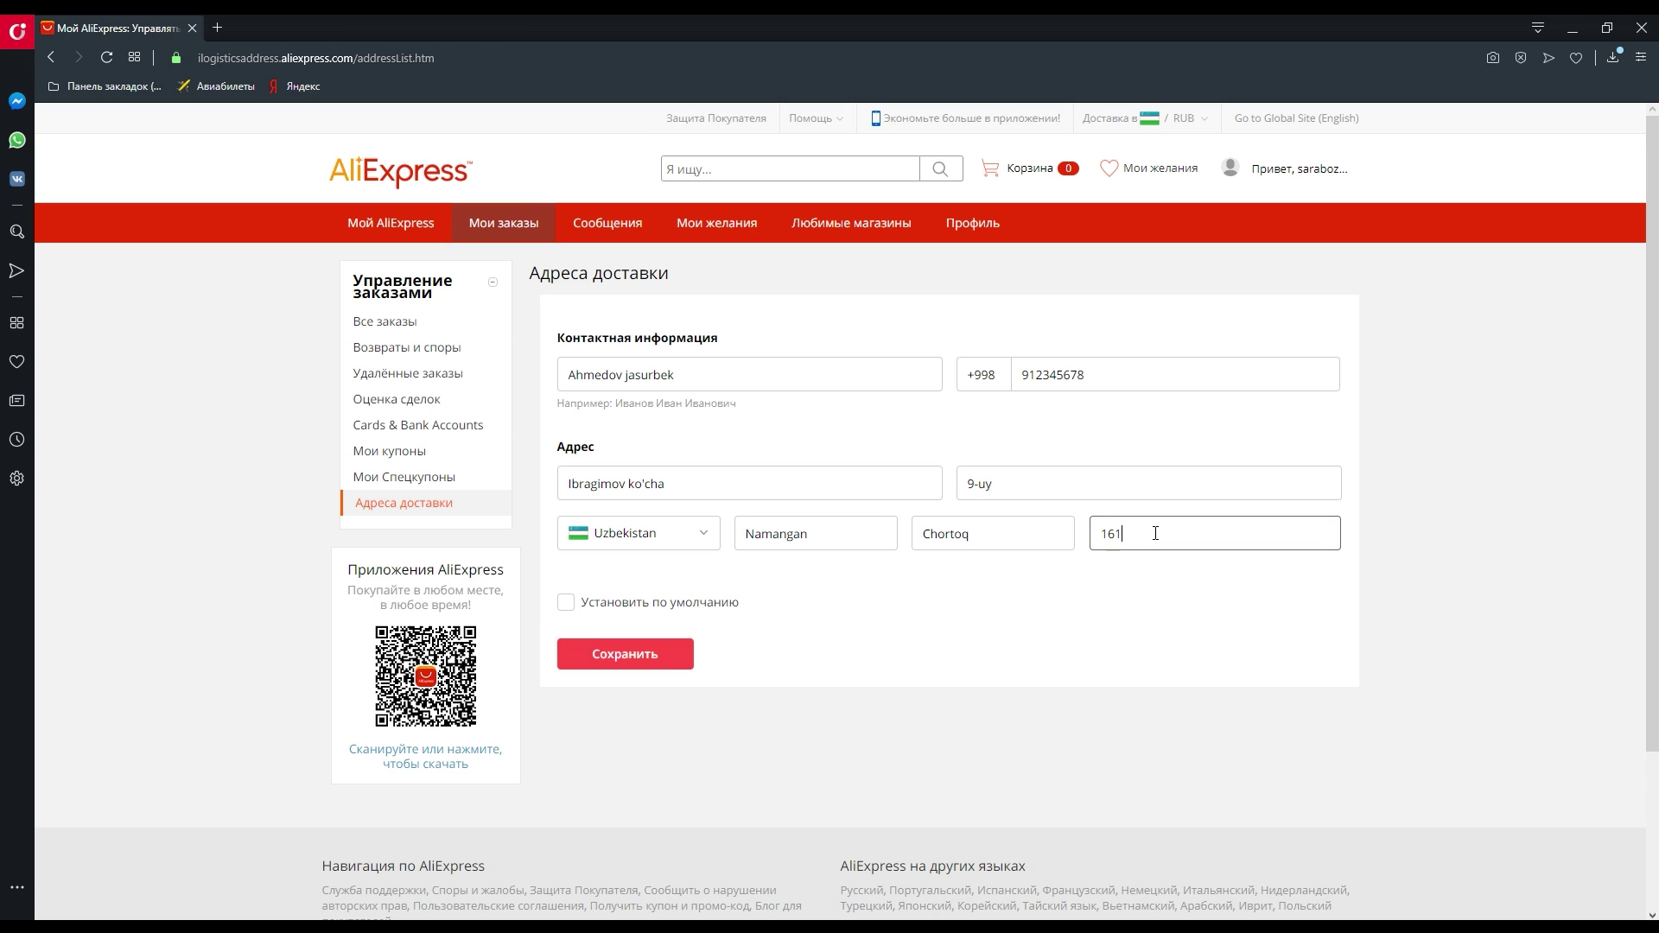
pyautogui.write('000')
pyautogui.moveTo(1221, 535); pyautogui.dragTo(985, 522)
pyautogui.click(1216, 543)
pyautogui.click(566, 603)
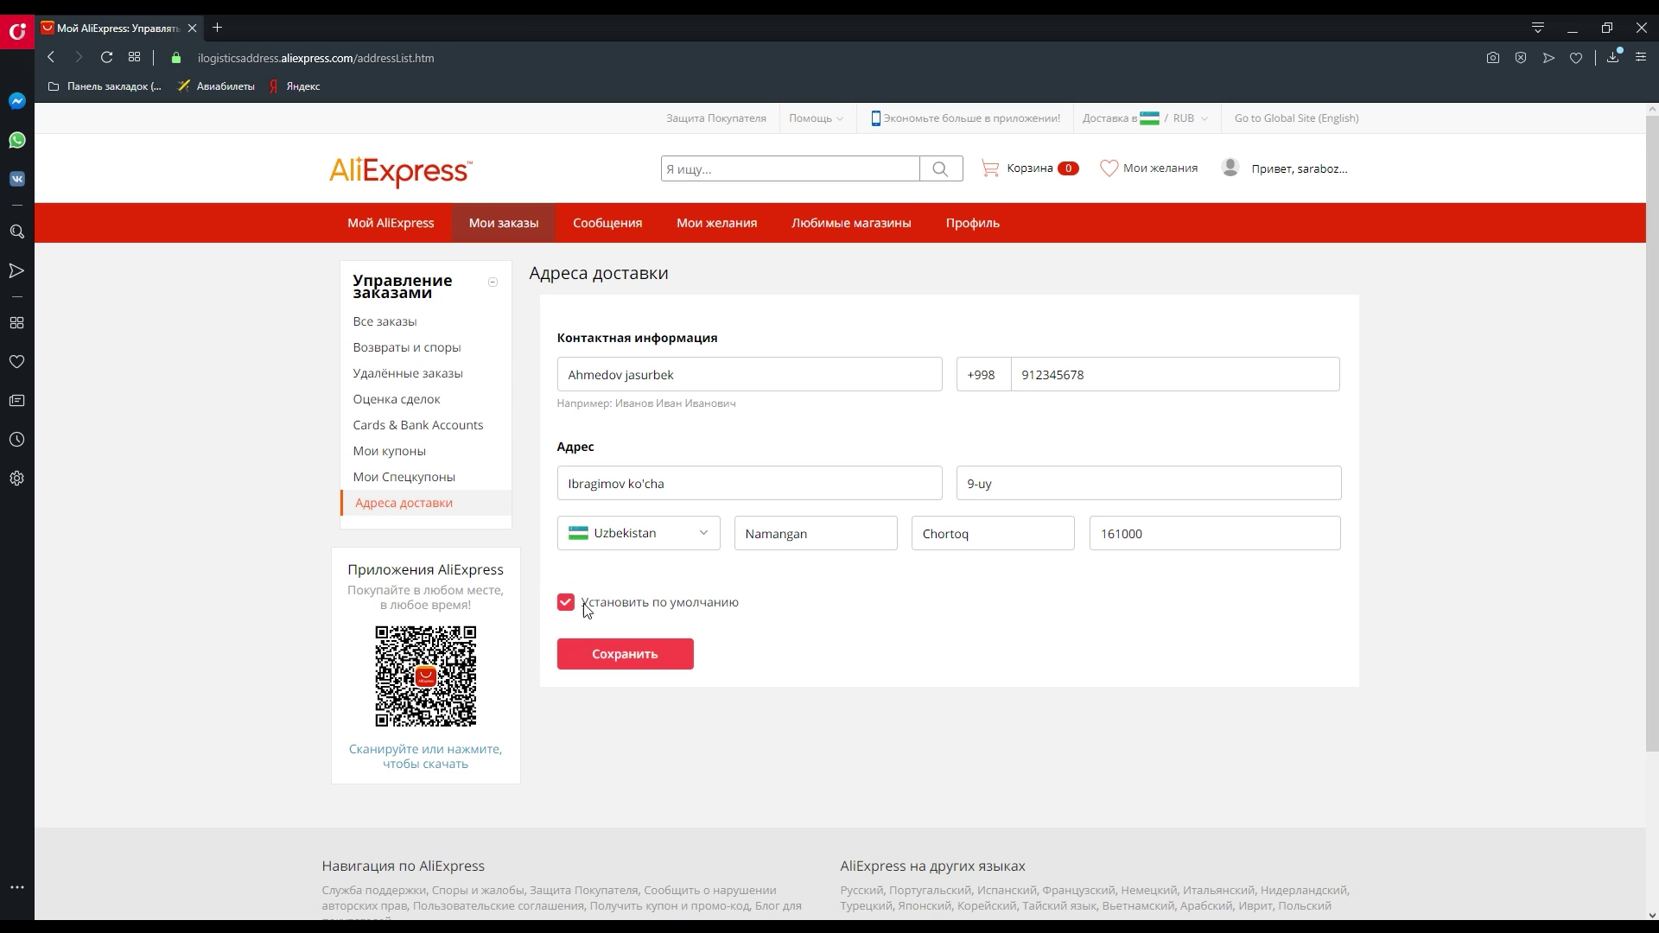
pyautogui.click(615, 655)
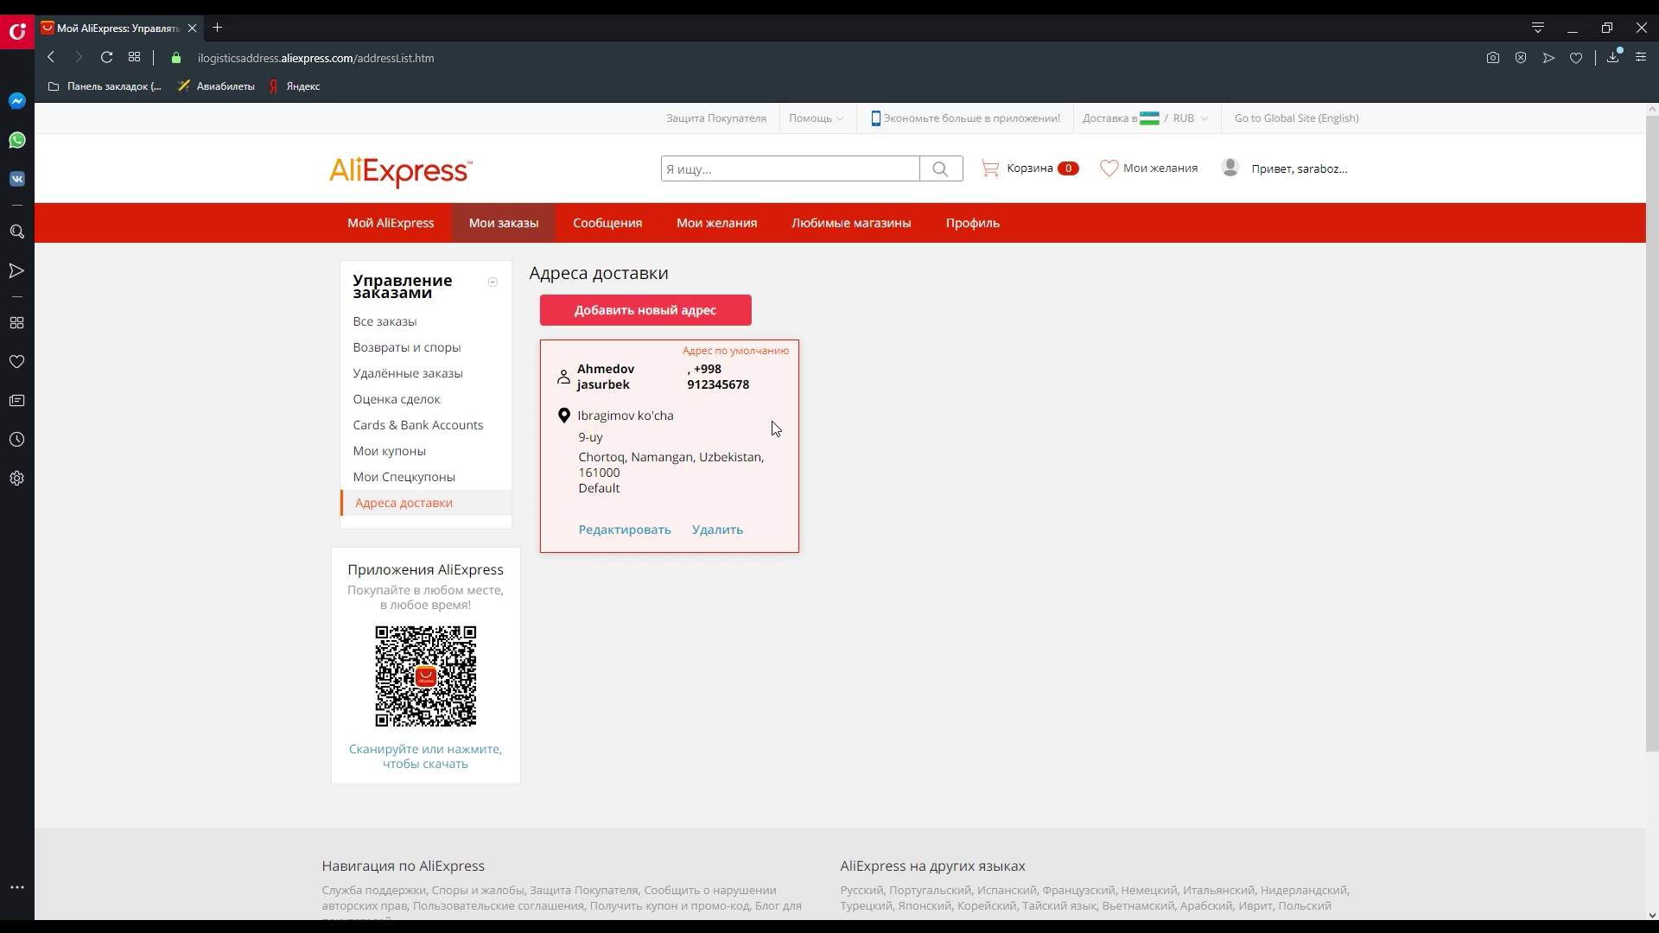
pyautogui.click(419, 171)
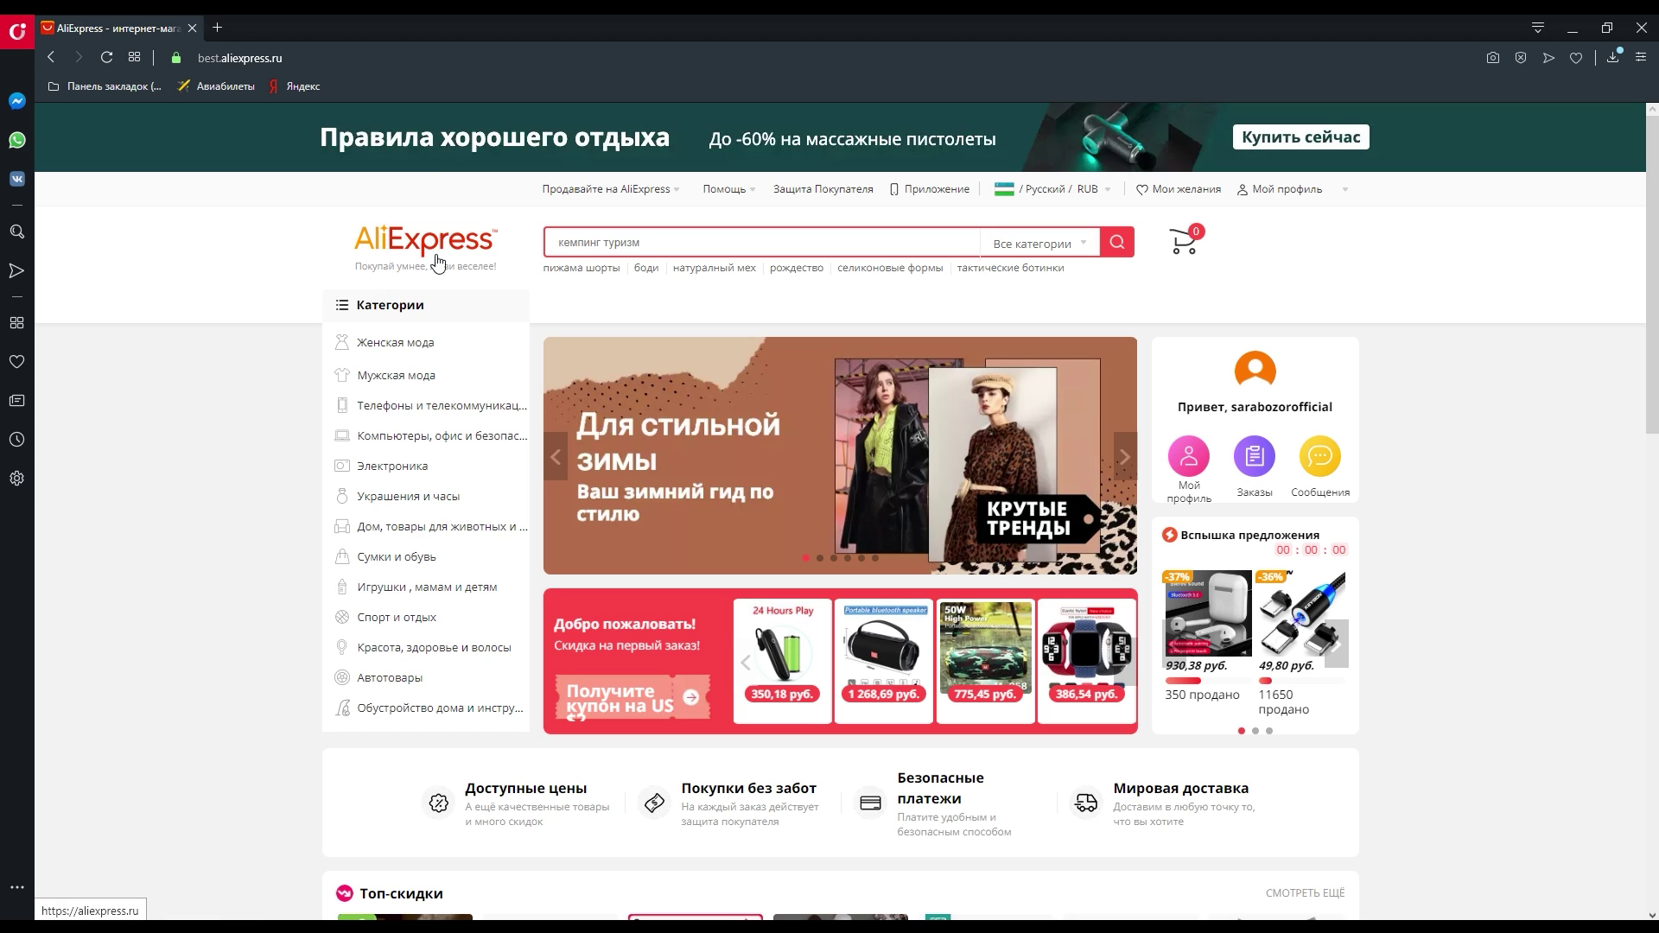
pyautogui.scroll(-1, 593, 291)
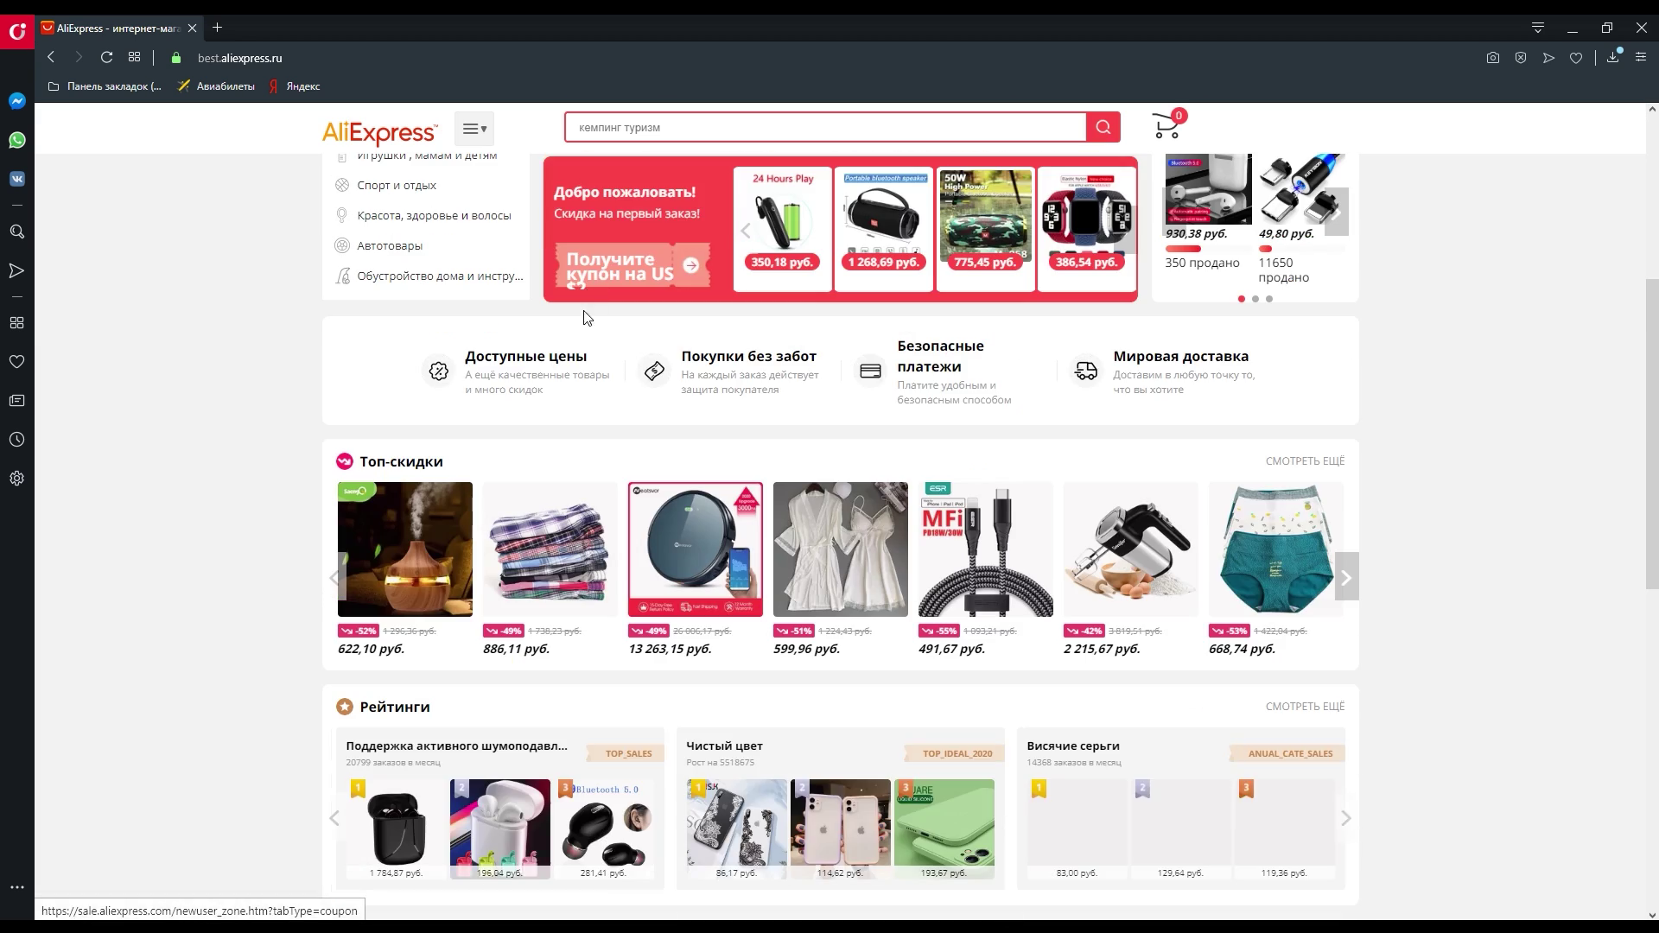
pyautogui.scroll(-7, 579, 326)
pyautogui.scroll(-9, 569, 344)
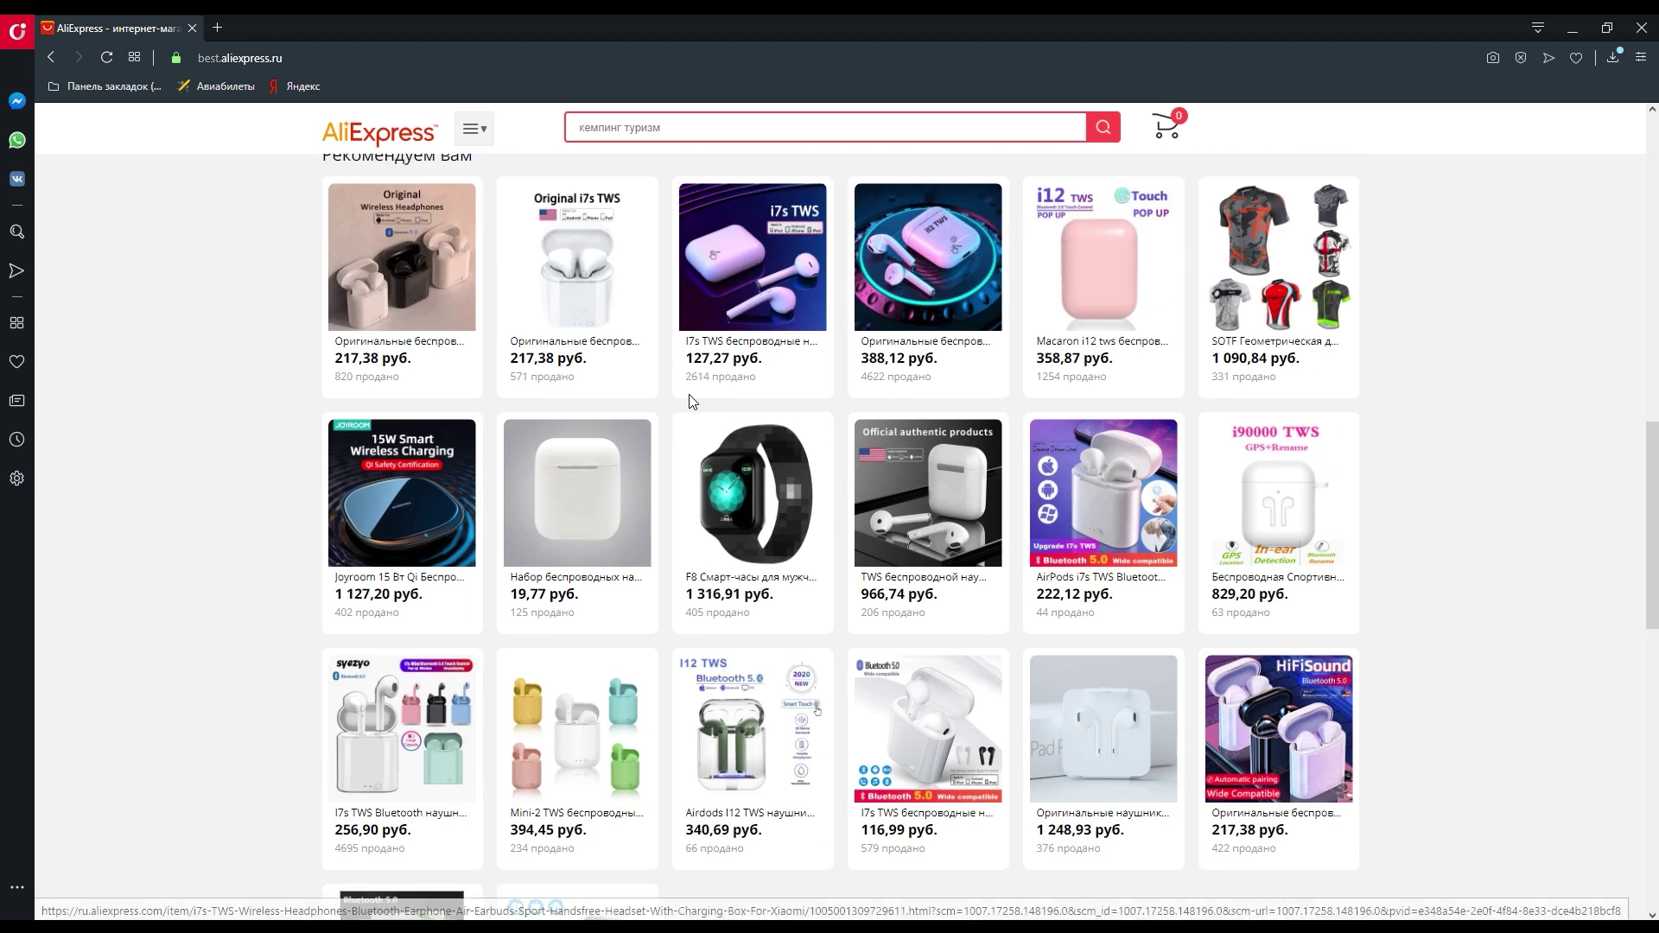
pyautogui.scroll(-6, 685, 421)
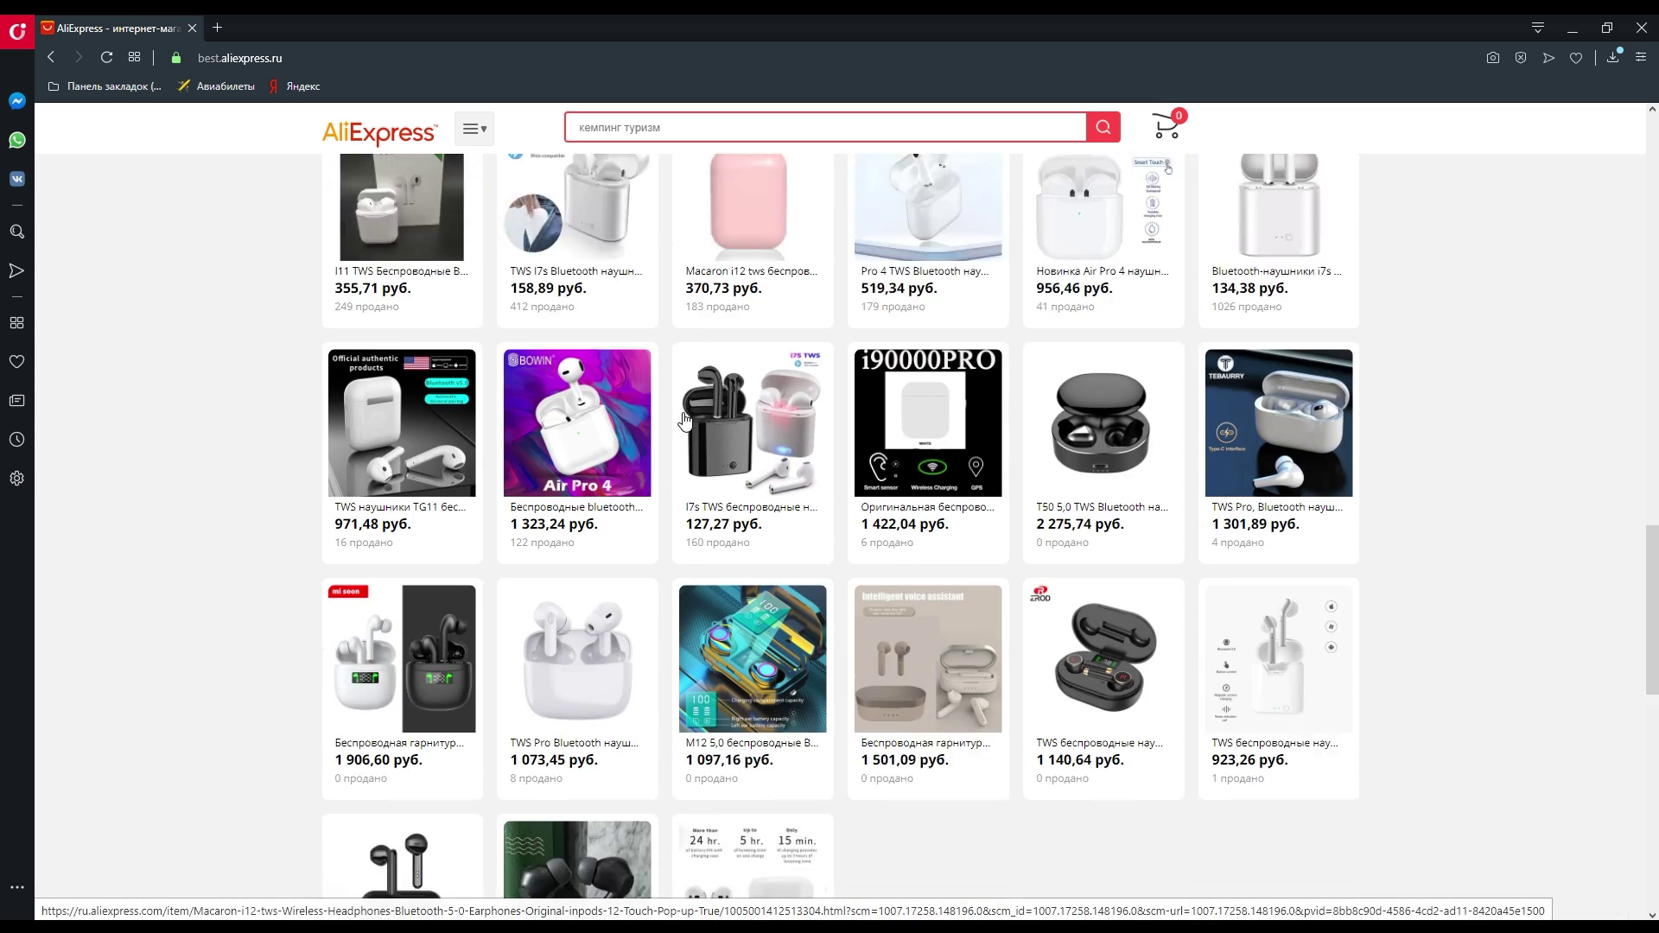
pyautogui.scroll(9, 797, 562)
pyautogui.scroll(15, 797, 562)
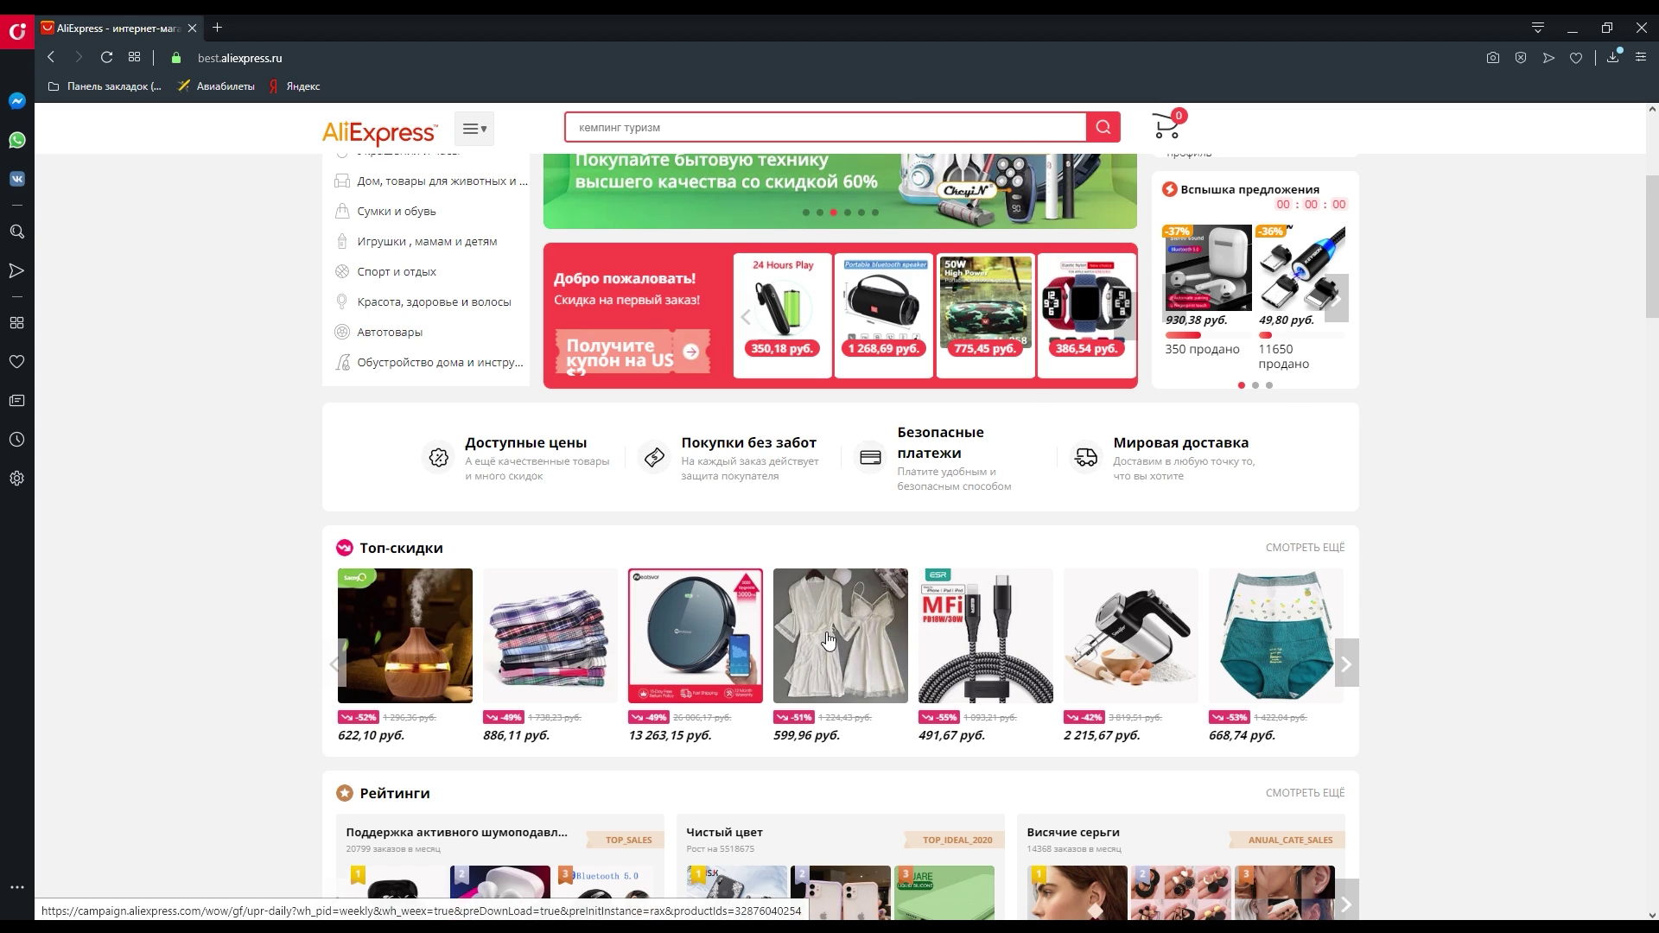
pyautogui.scroll(4, 828, 642)
pyautogui.moveTo(420, 343)
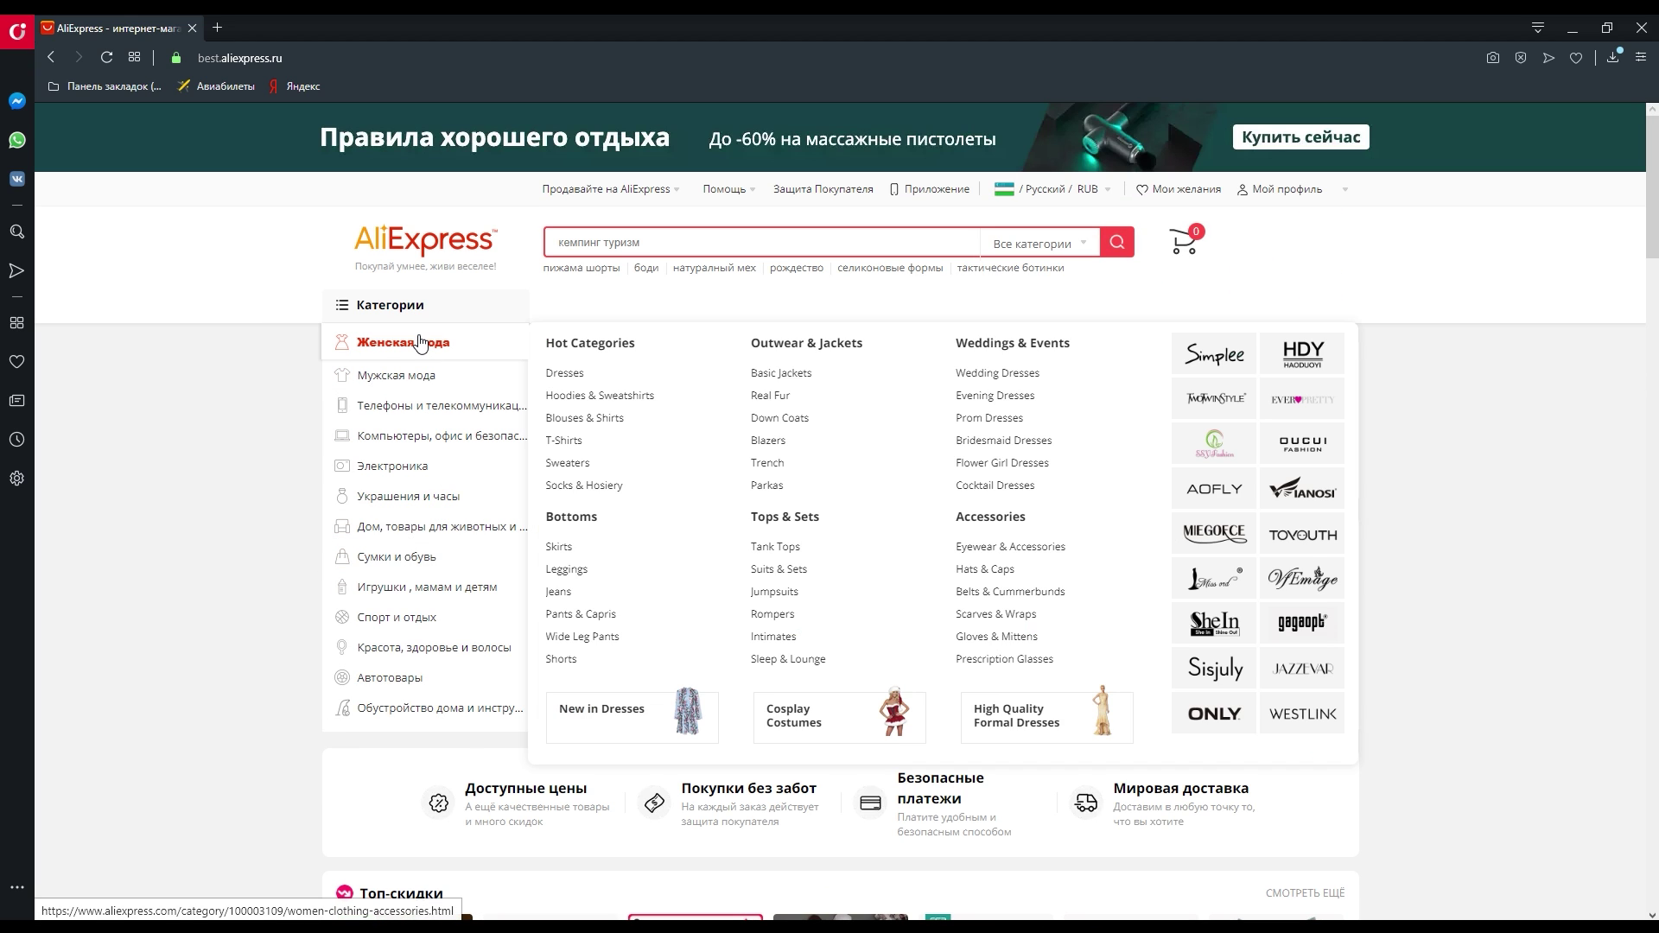
pyautogui.moveTo(478, 370)
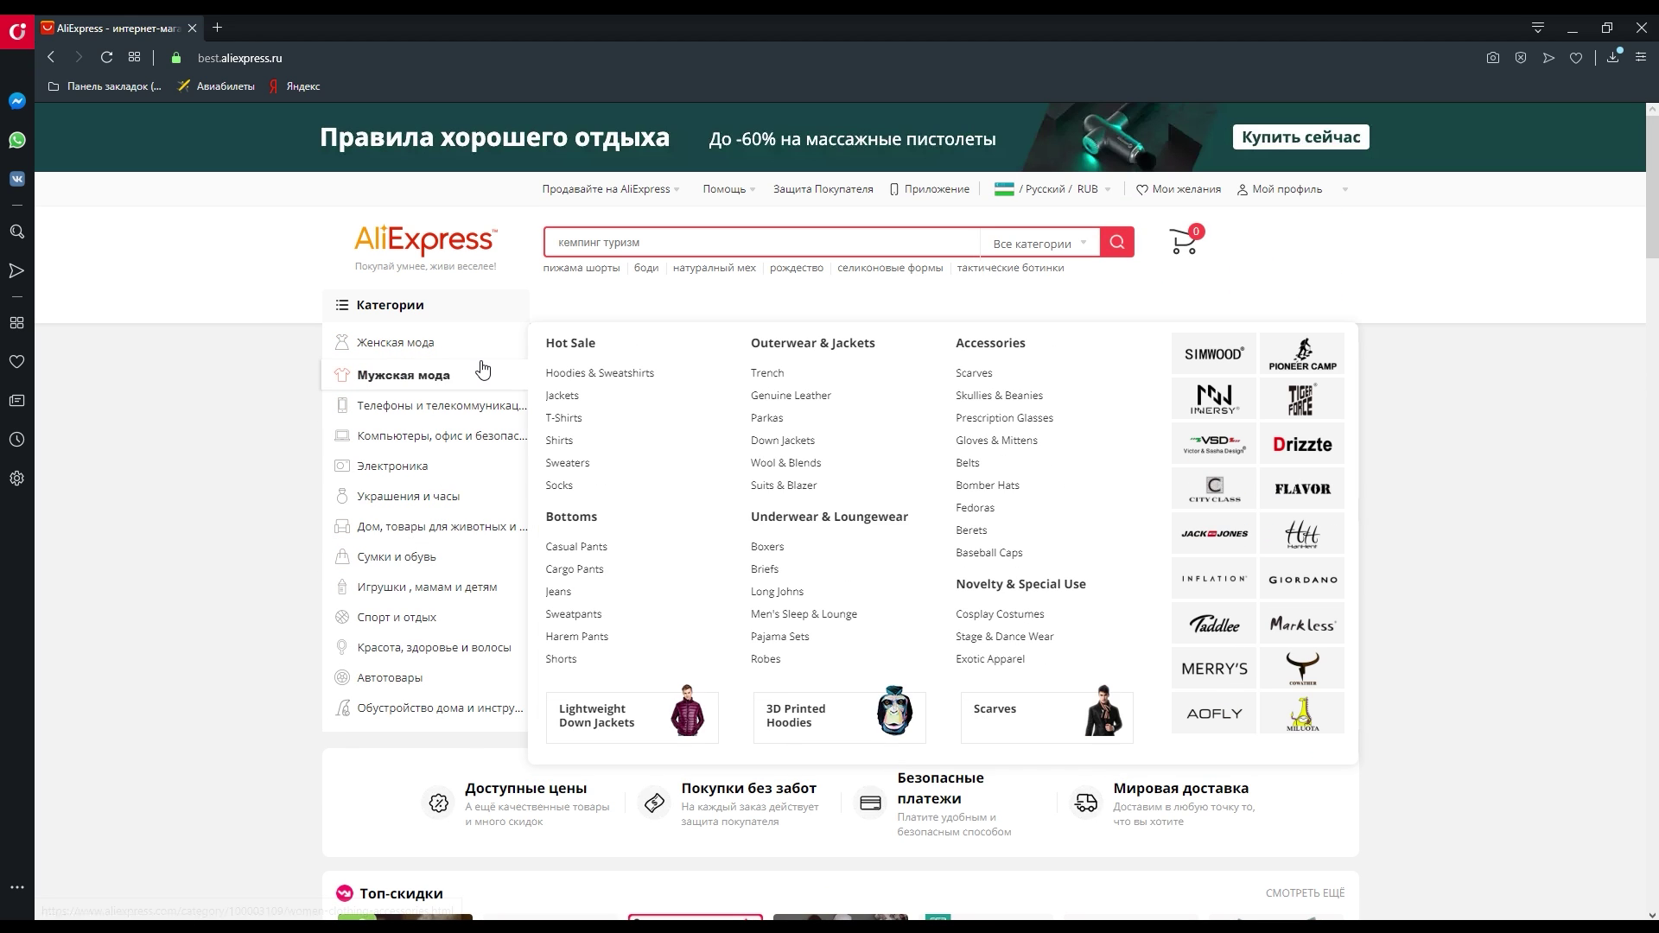
pyautogui.moveTo(390, 418)
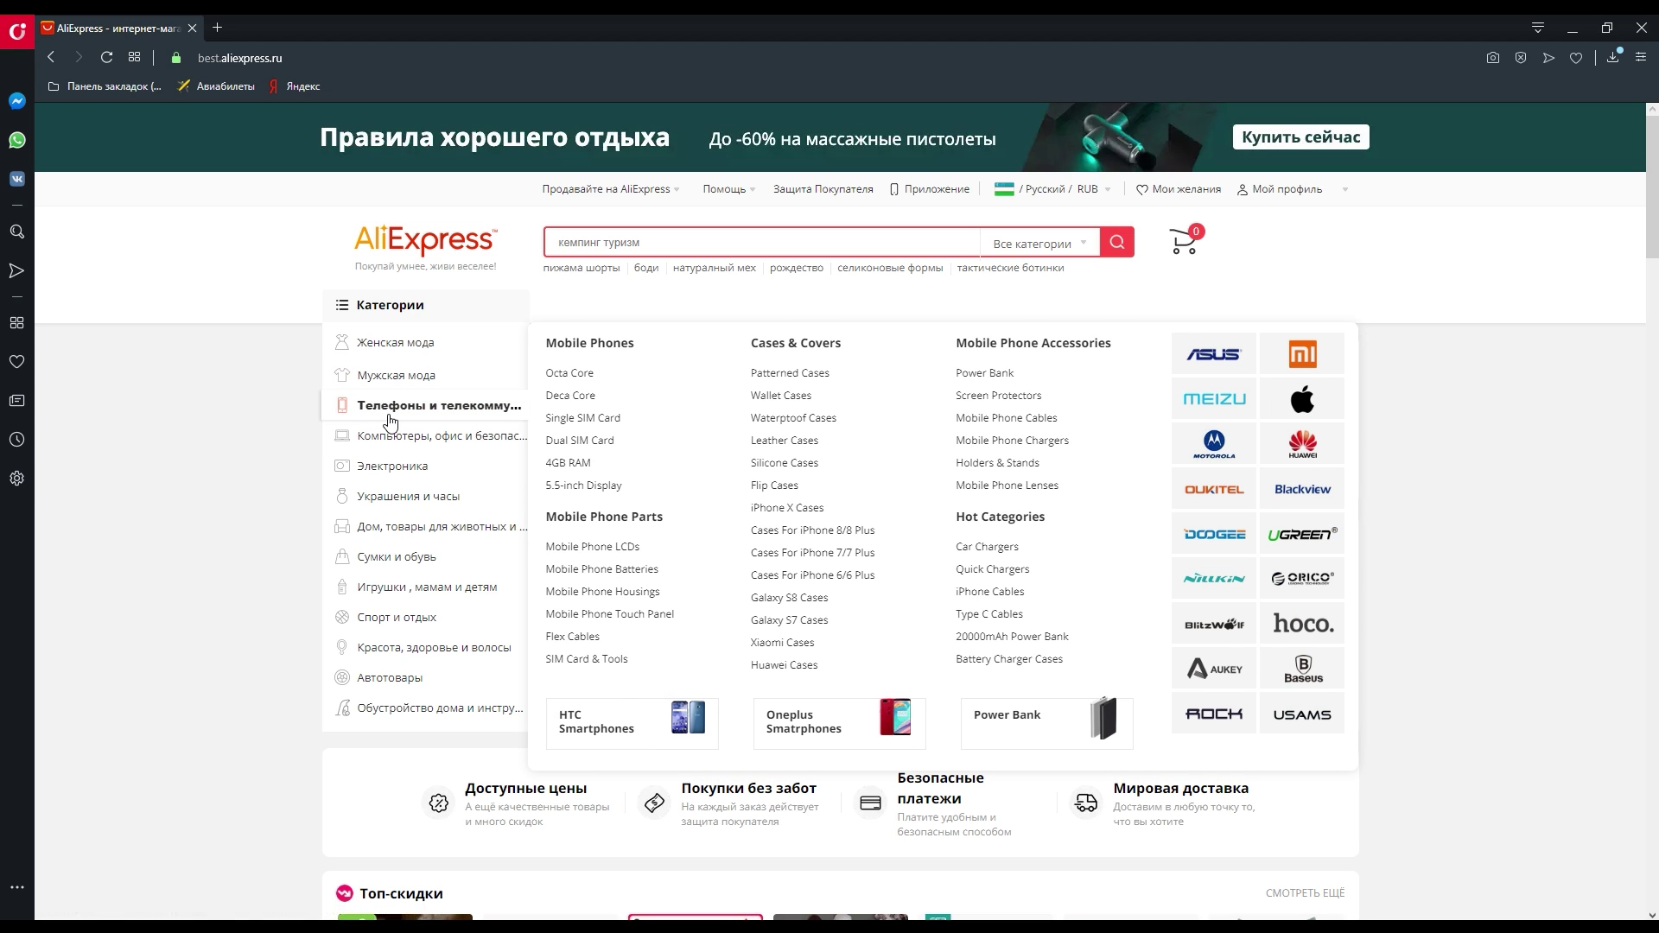
pyautogui.moveTo(418, 466)
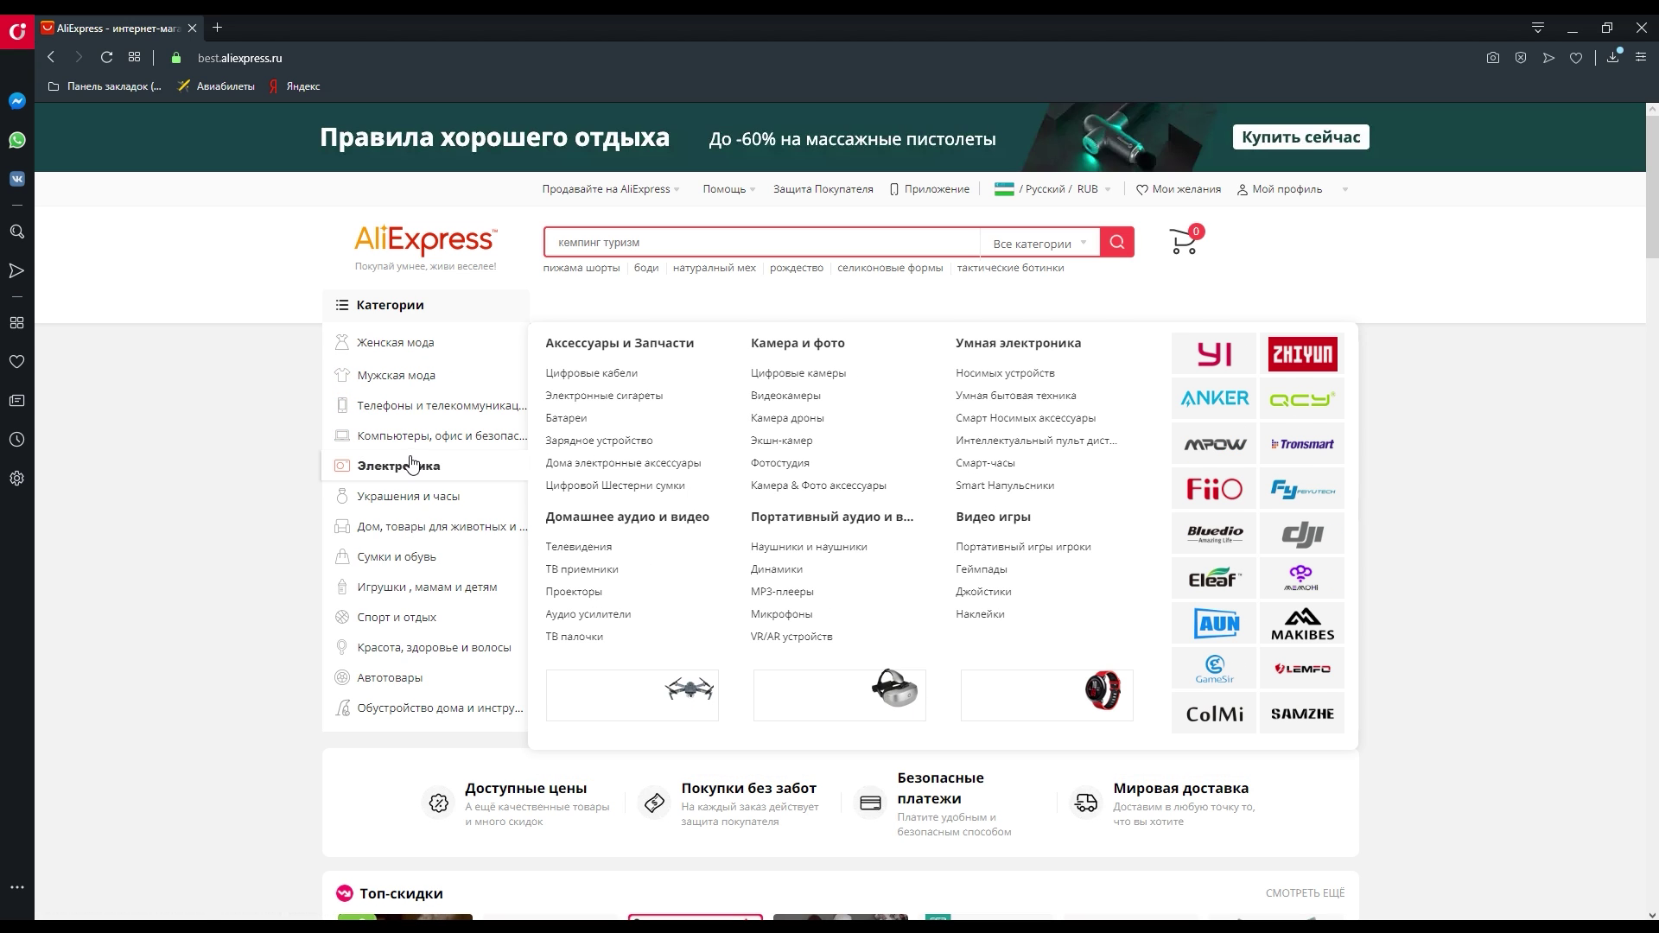
pyautogui.moveTo(451, 544)
pyautogui.moveTo(439, 499)
pyautogui.moveTo(423, 657)
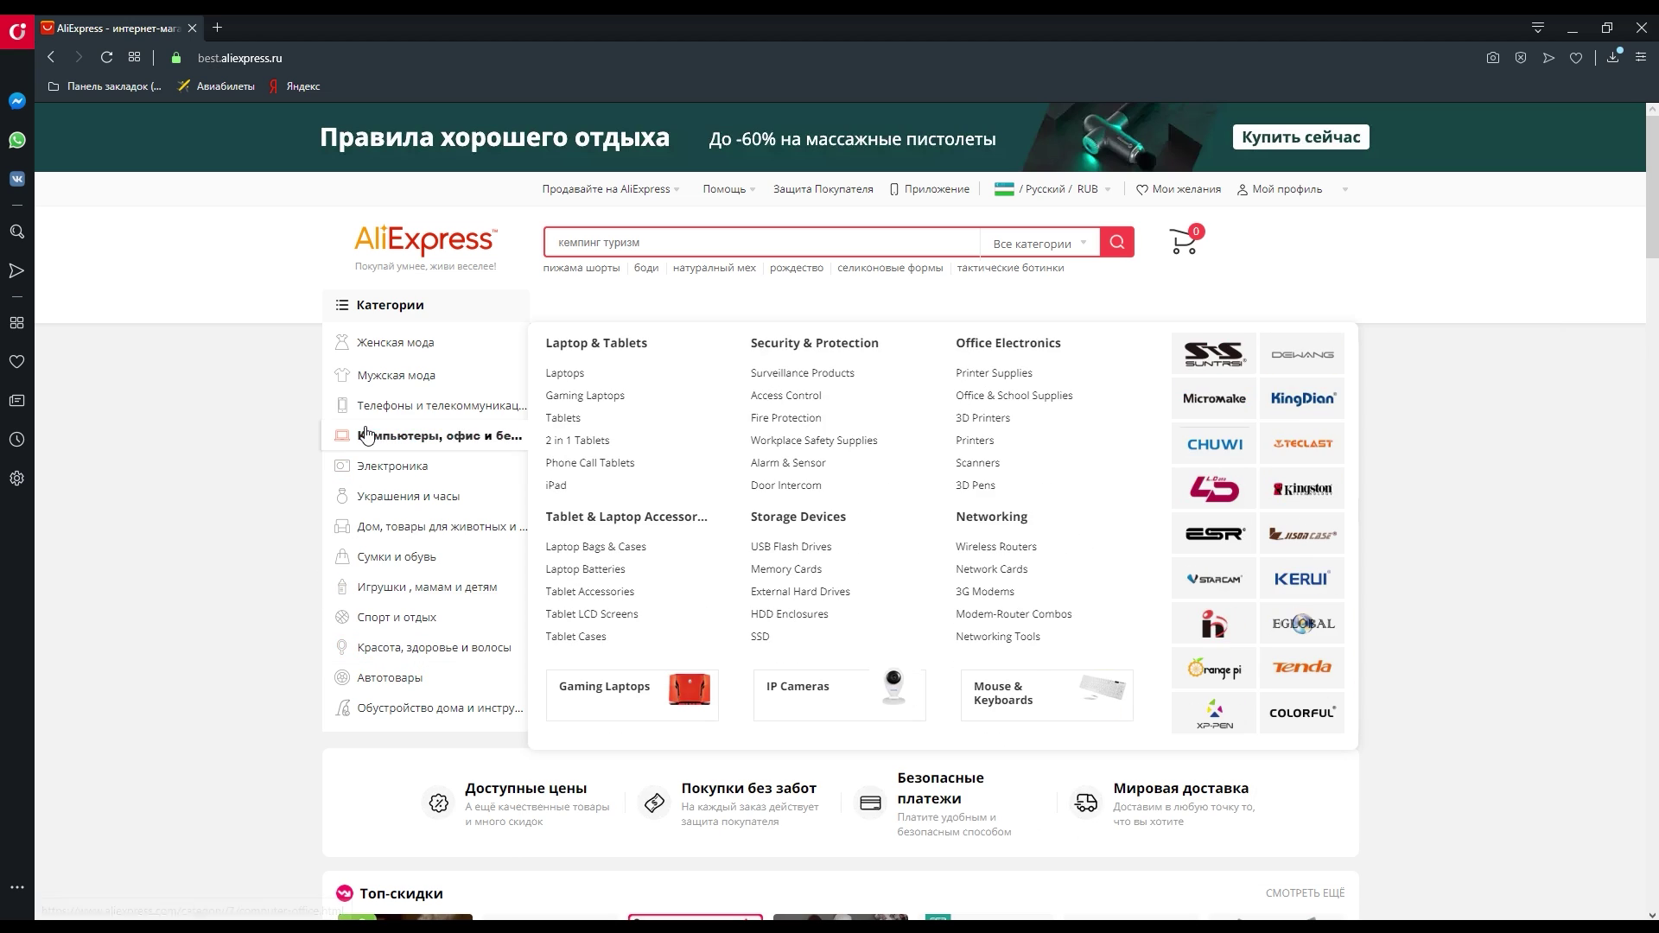
pyautogui.click(659, 240)
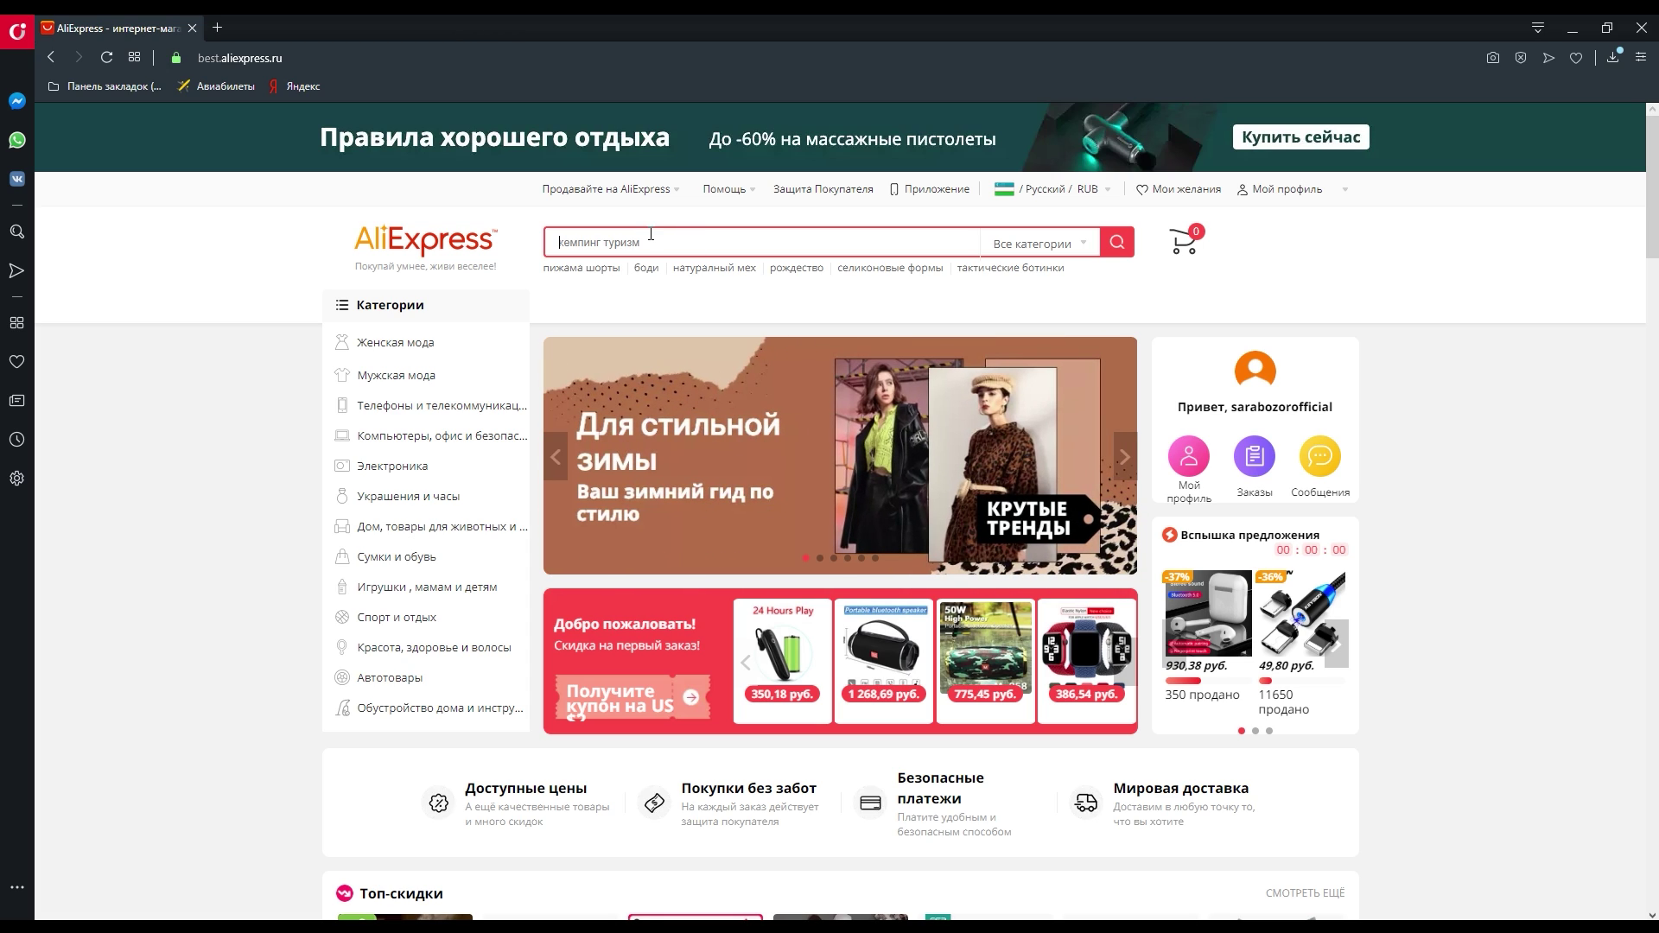
# - Search for 'phone case' and open the first result, the Camilla TF Store transparent iPhone case
pyautogui.click(668, 238)
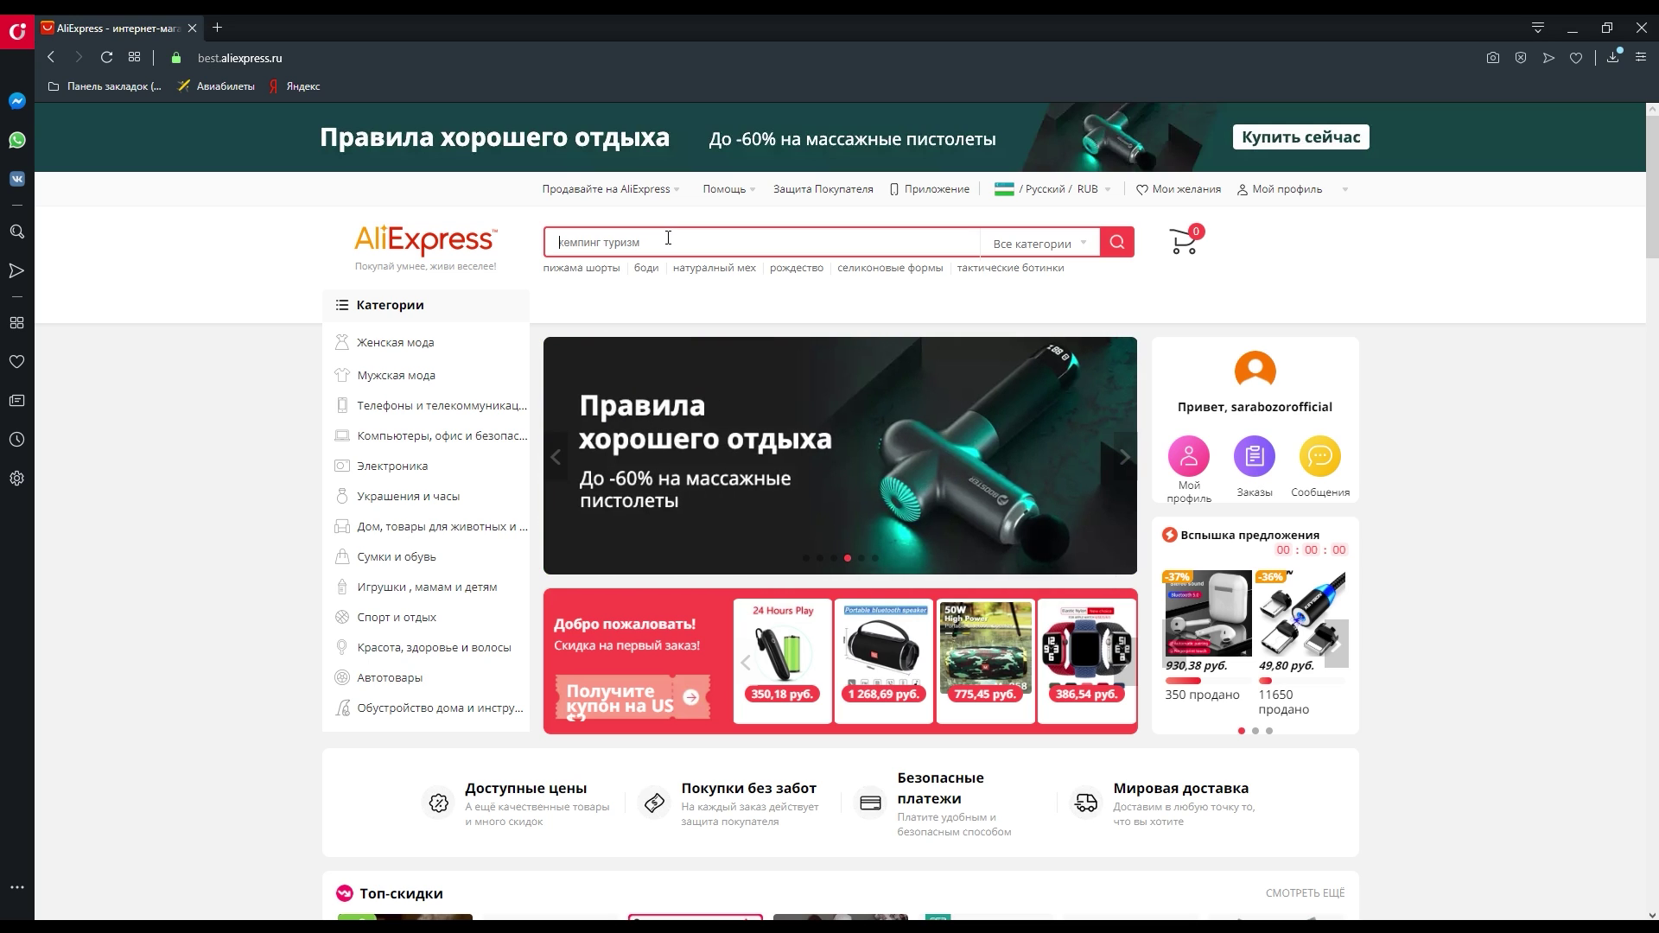
pyautogui.write('ph')
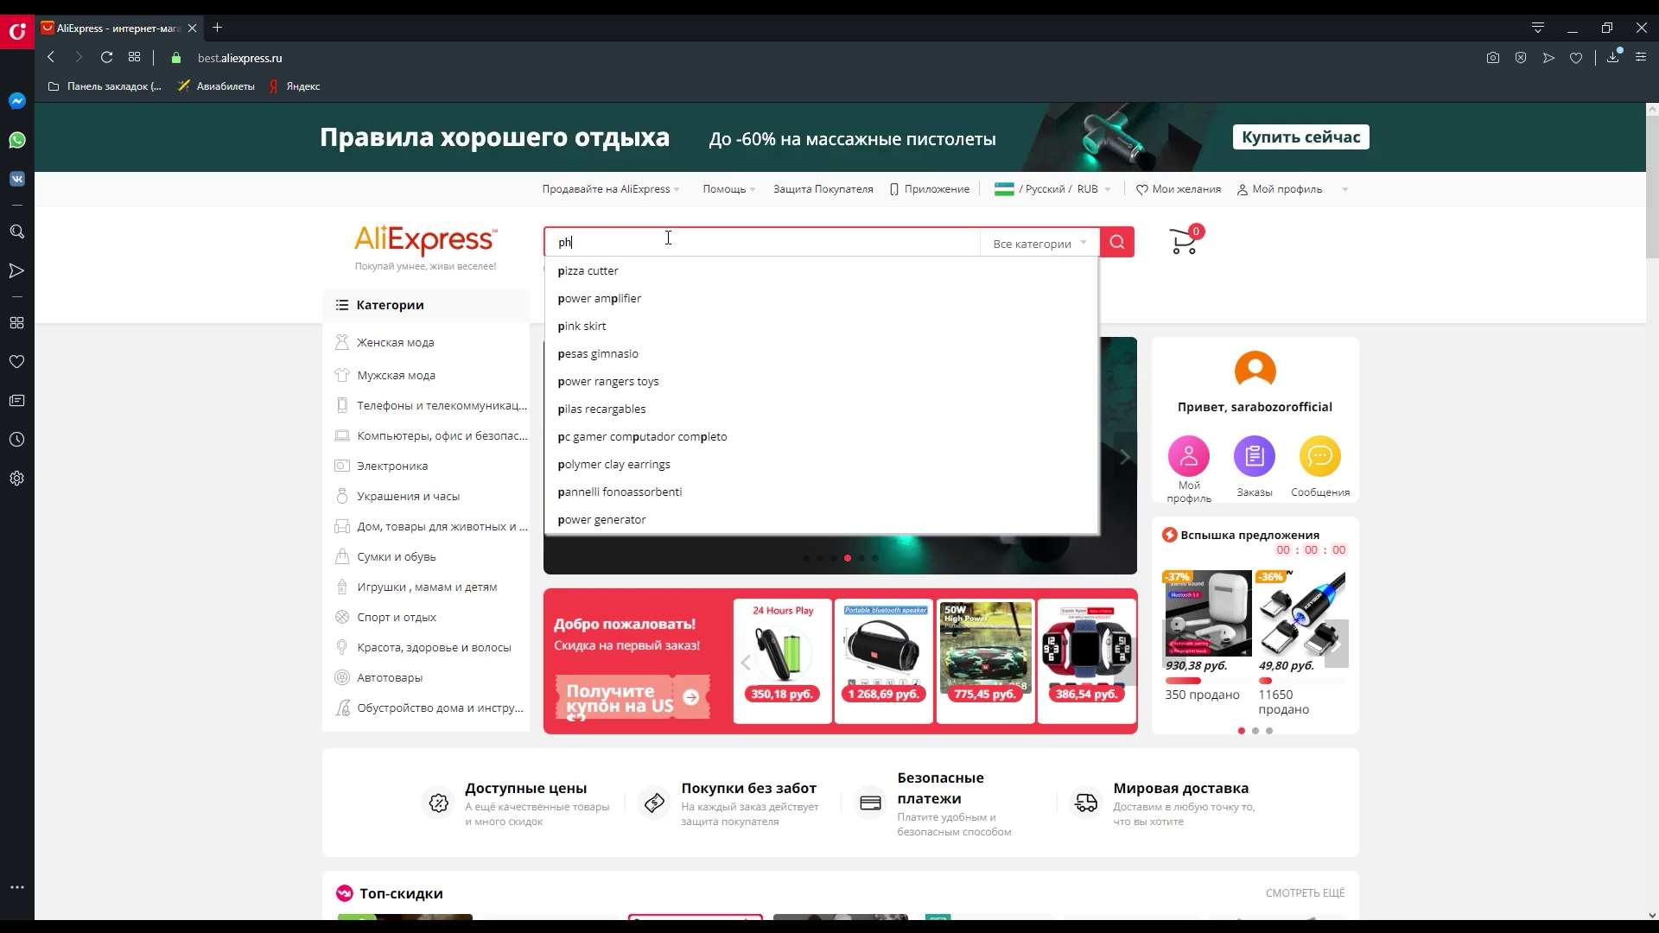
pyautogui.write('one ccase')
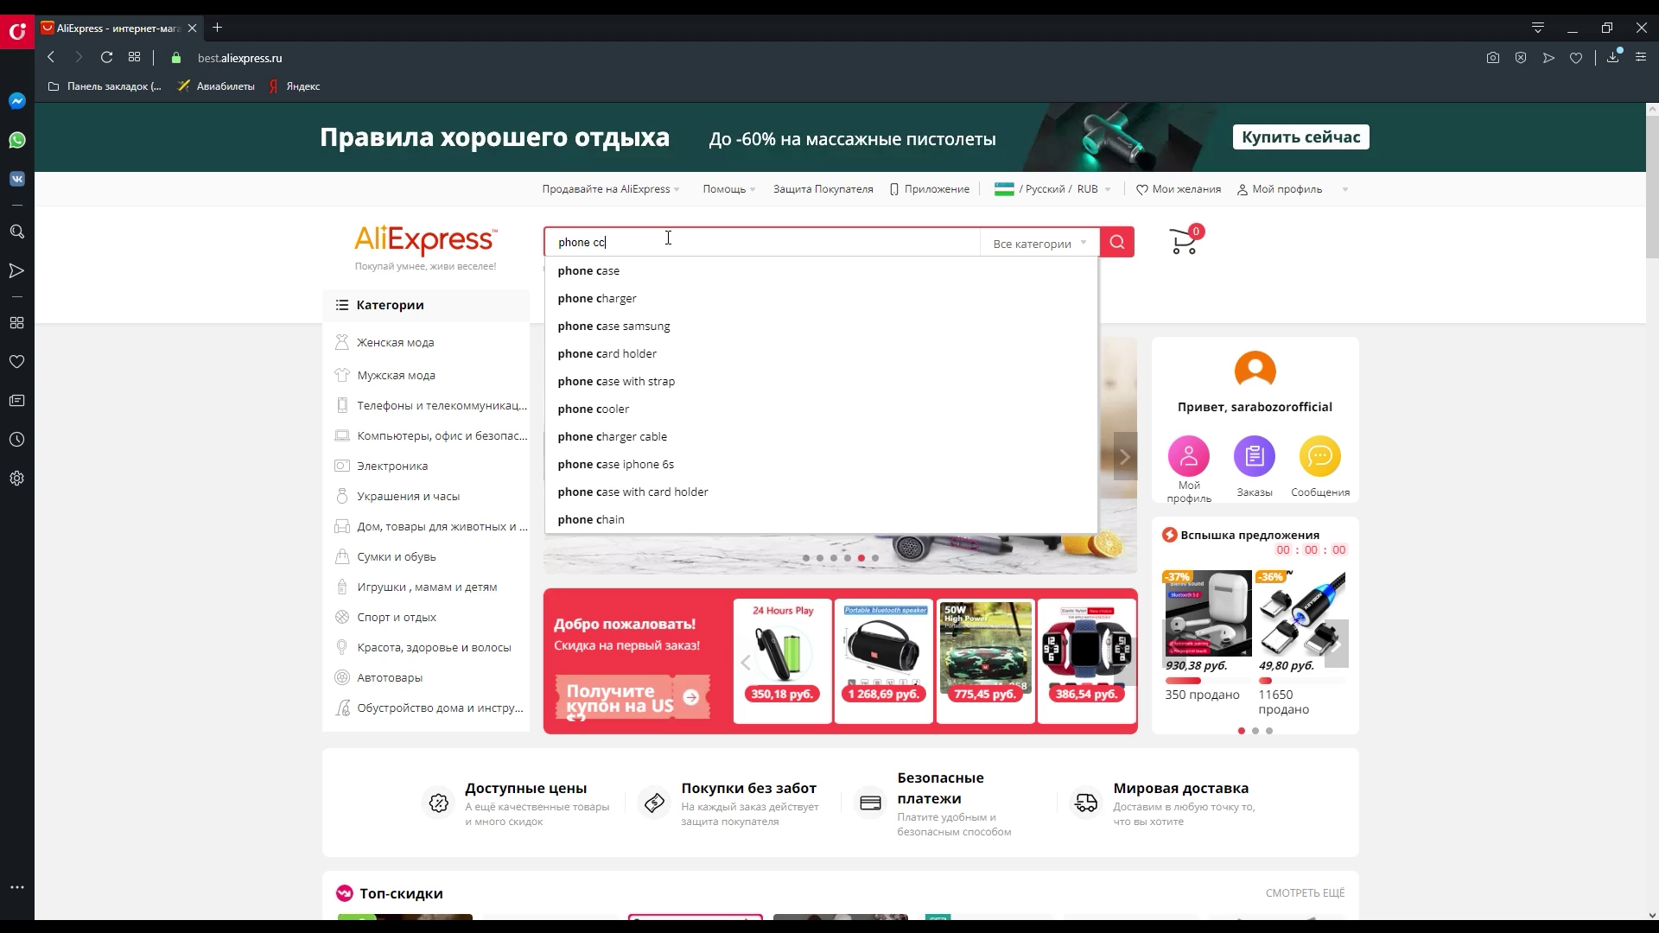
pyautogui.press('Return')
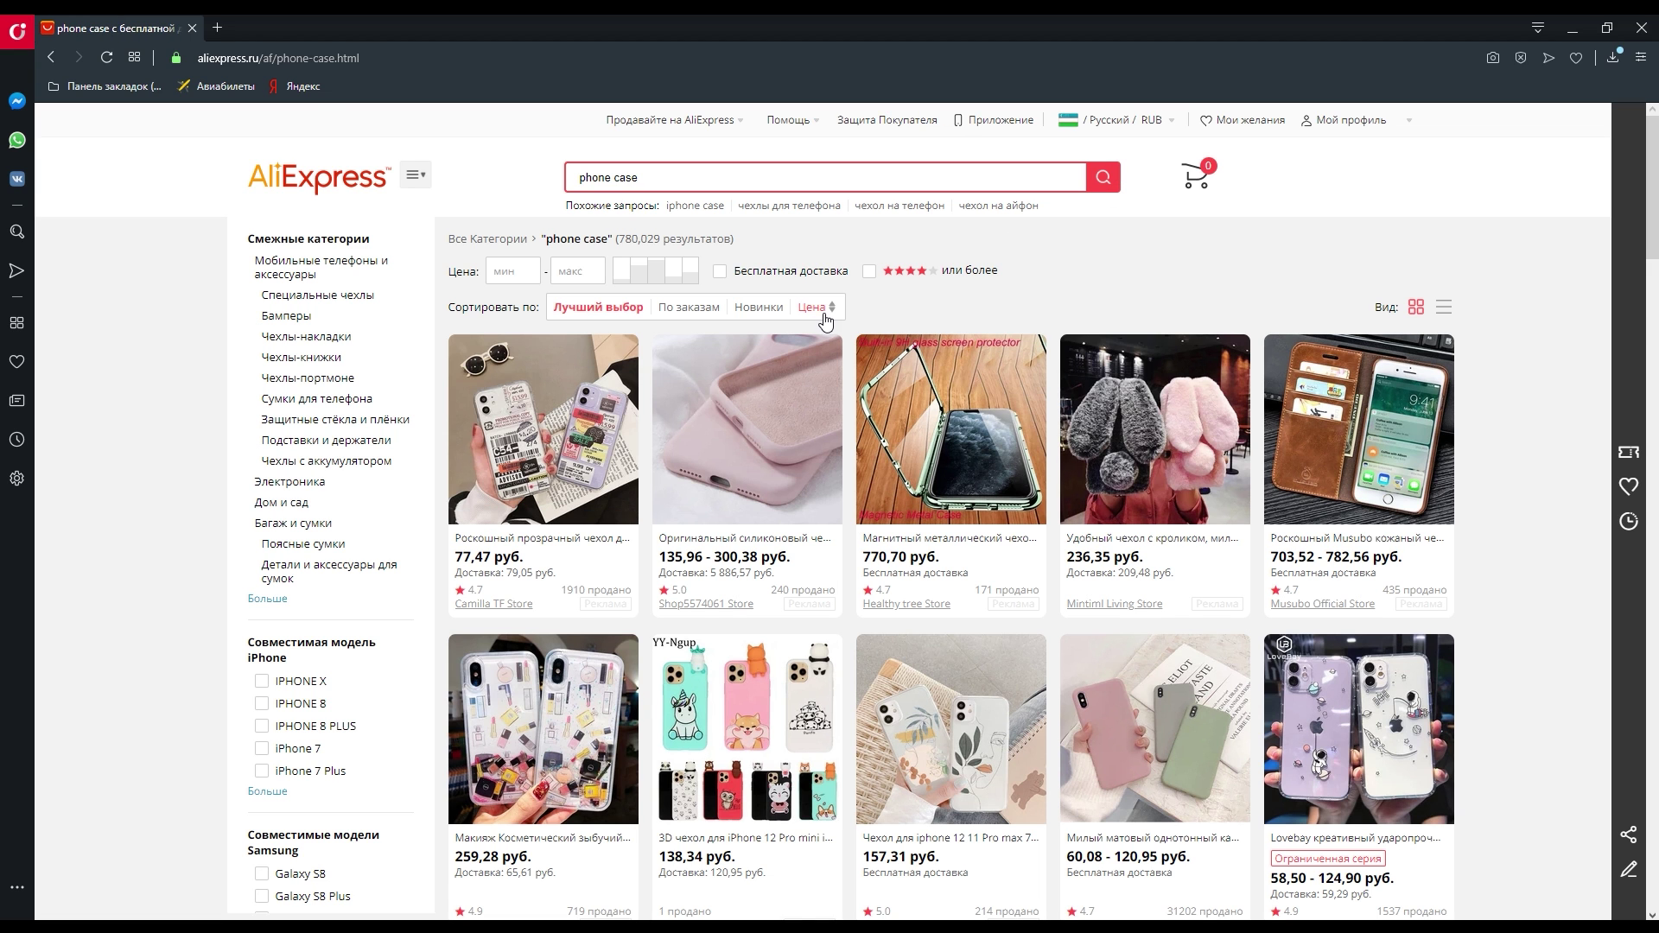
pyautogui.scroll(-8, 826, 322)
pyautogui.scroll(-12, 825, 323)
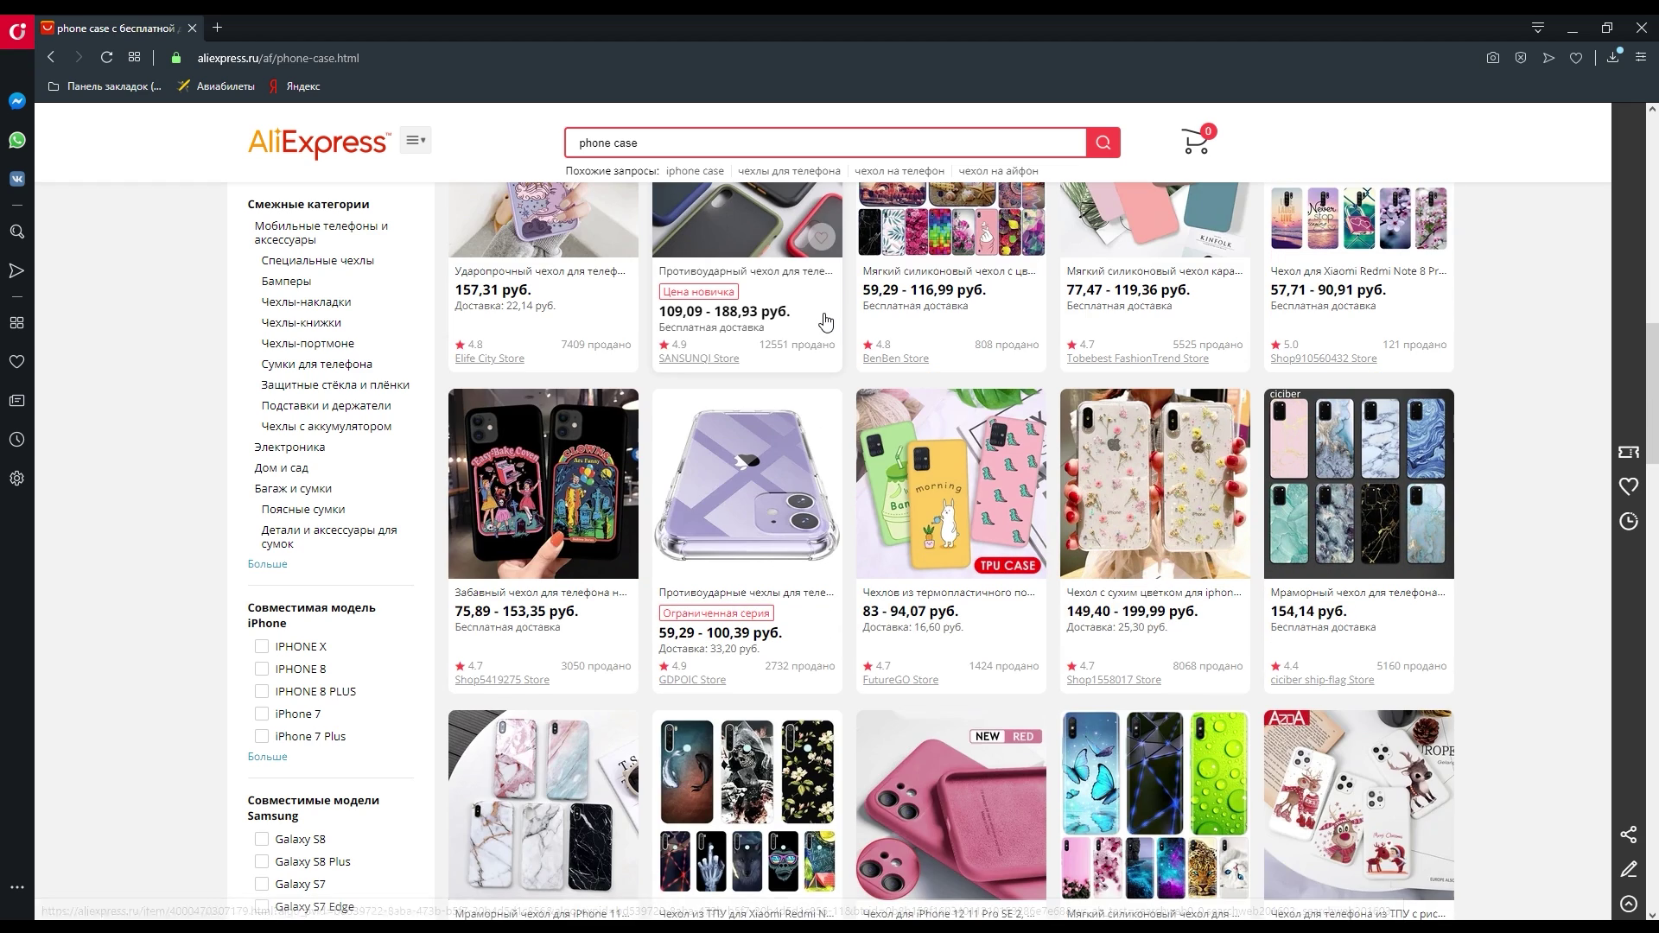
pyautogui.scroll(-5, 810, 412)
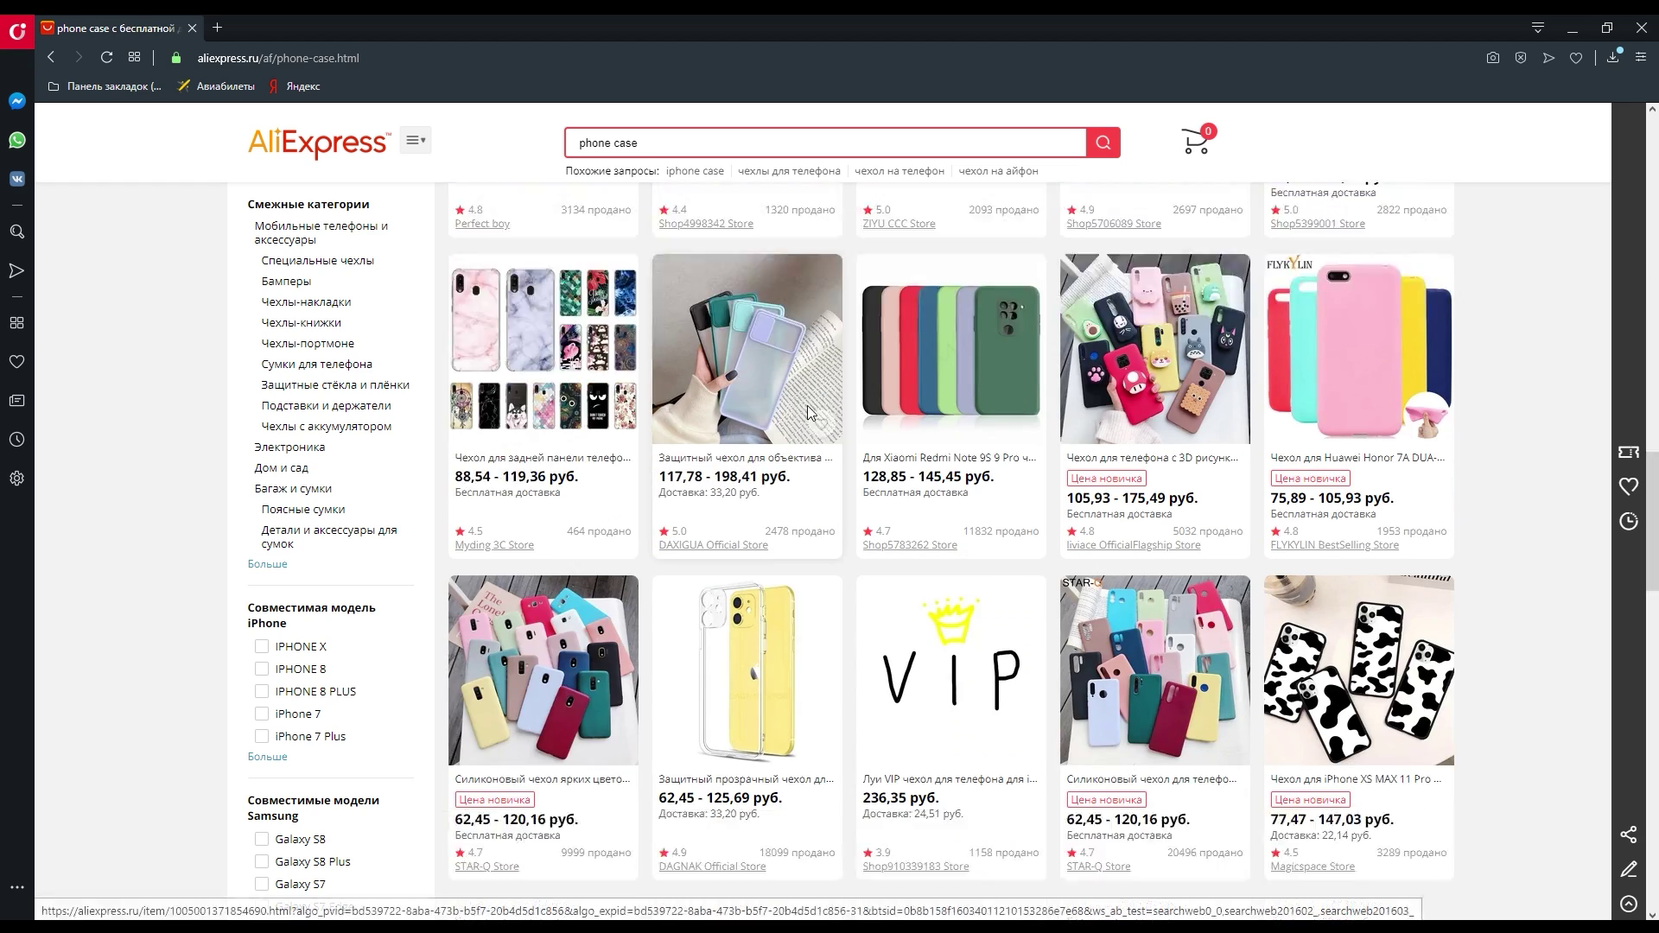
pyautogui.scroll(-4, 854, 545)
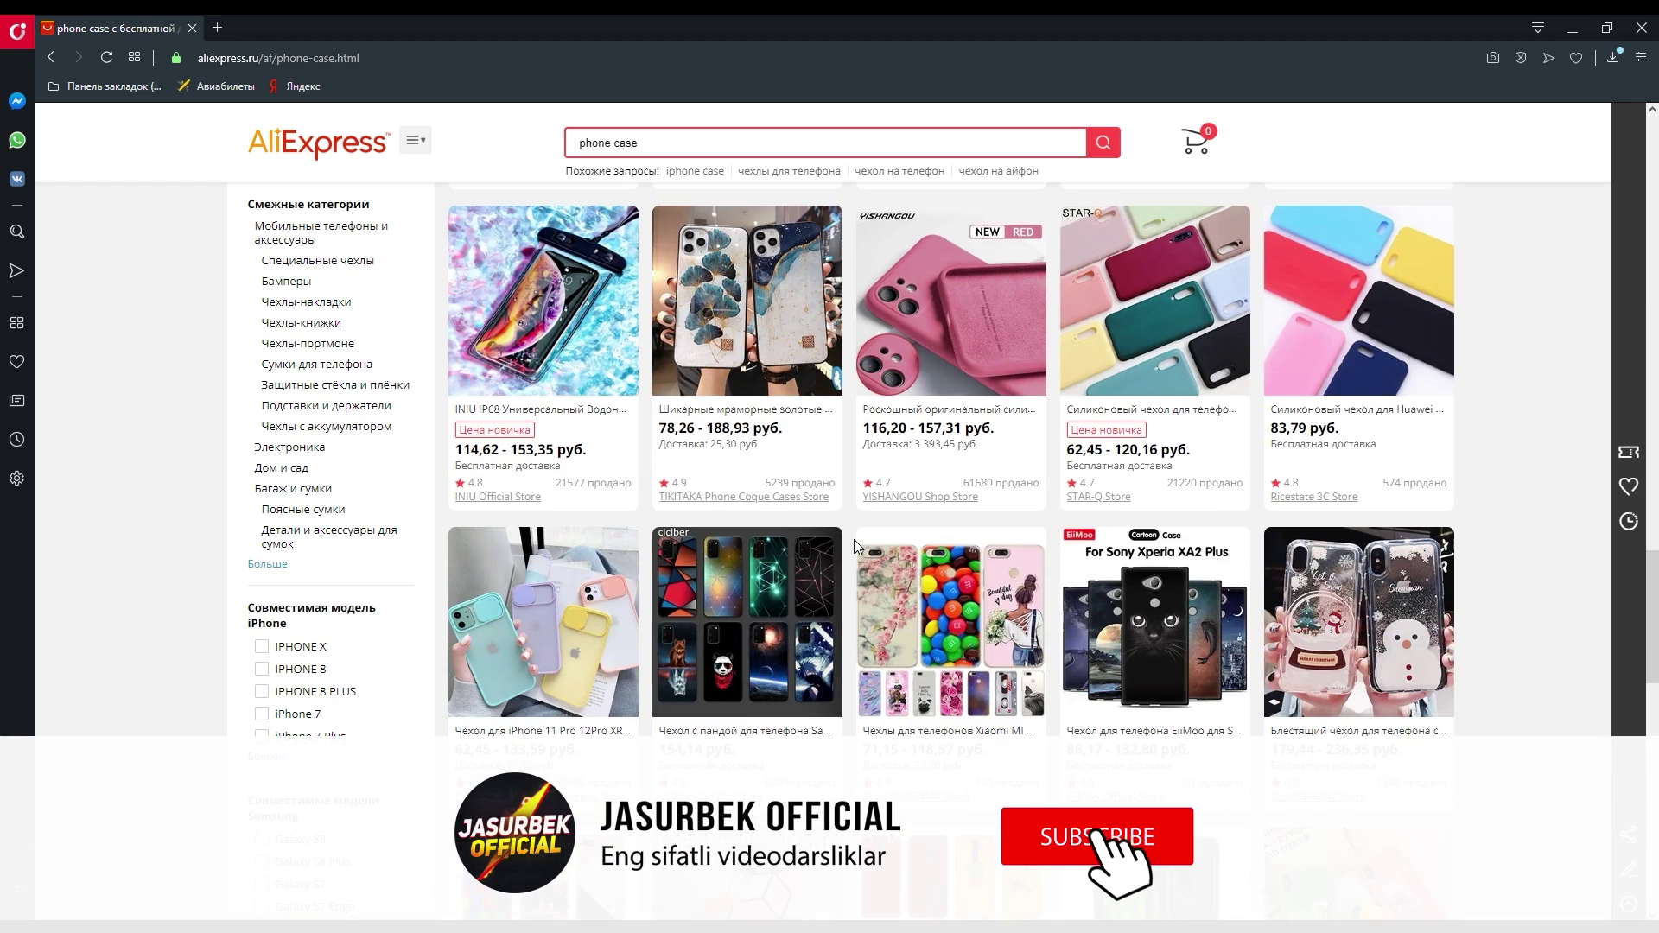
pyautogui.scroll(1, 821, 529)
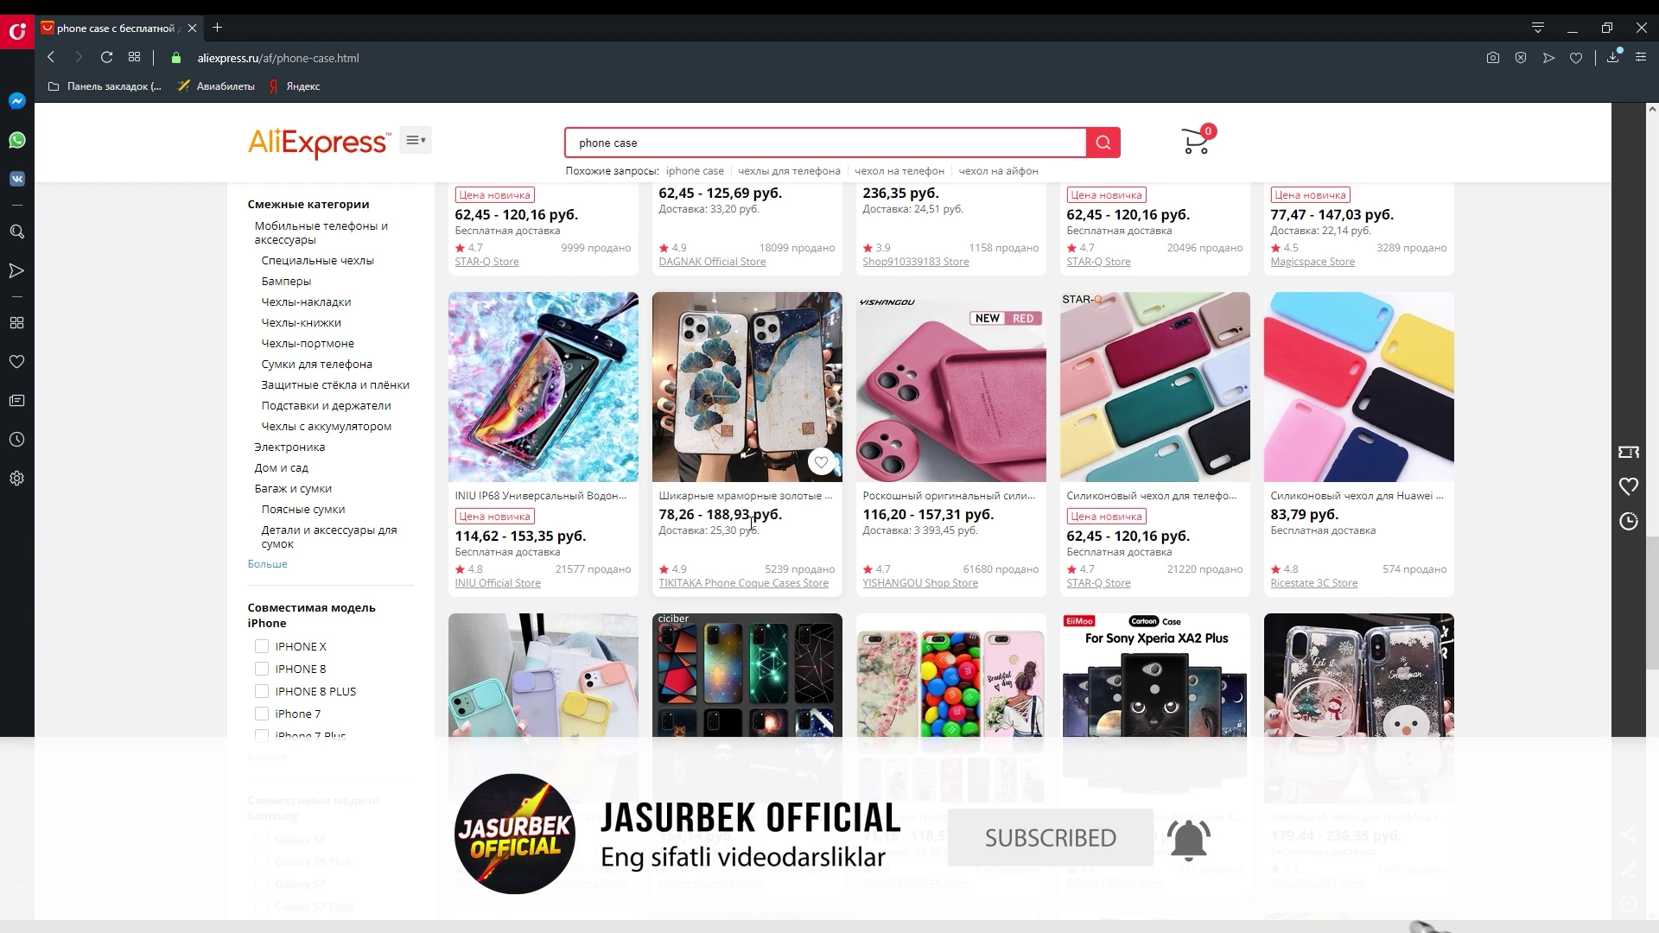
pyautogui.scroll(3, 1007, 544)
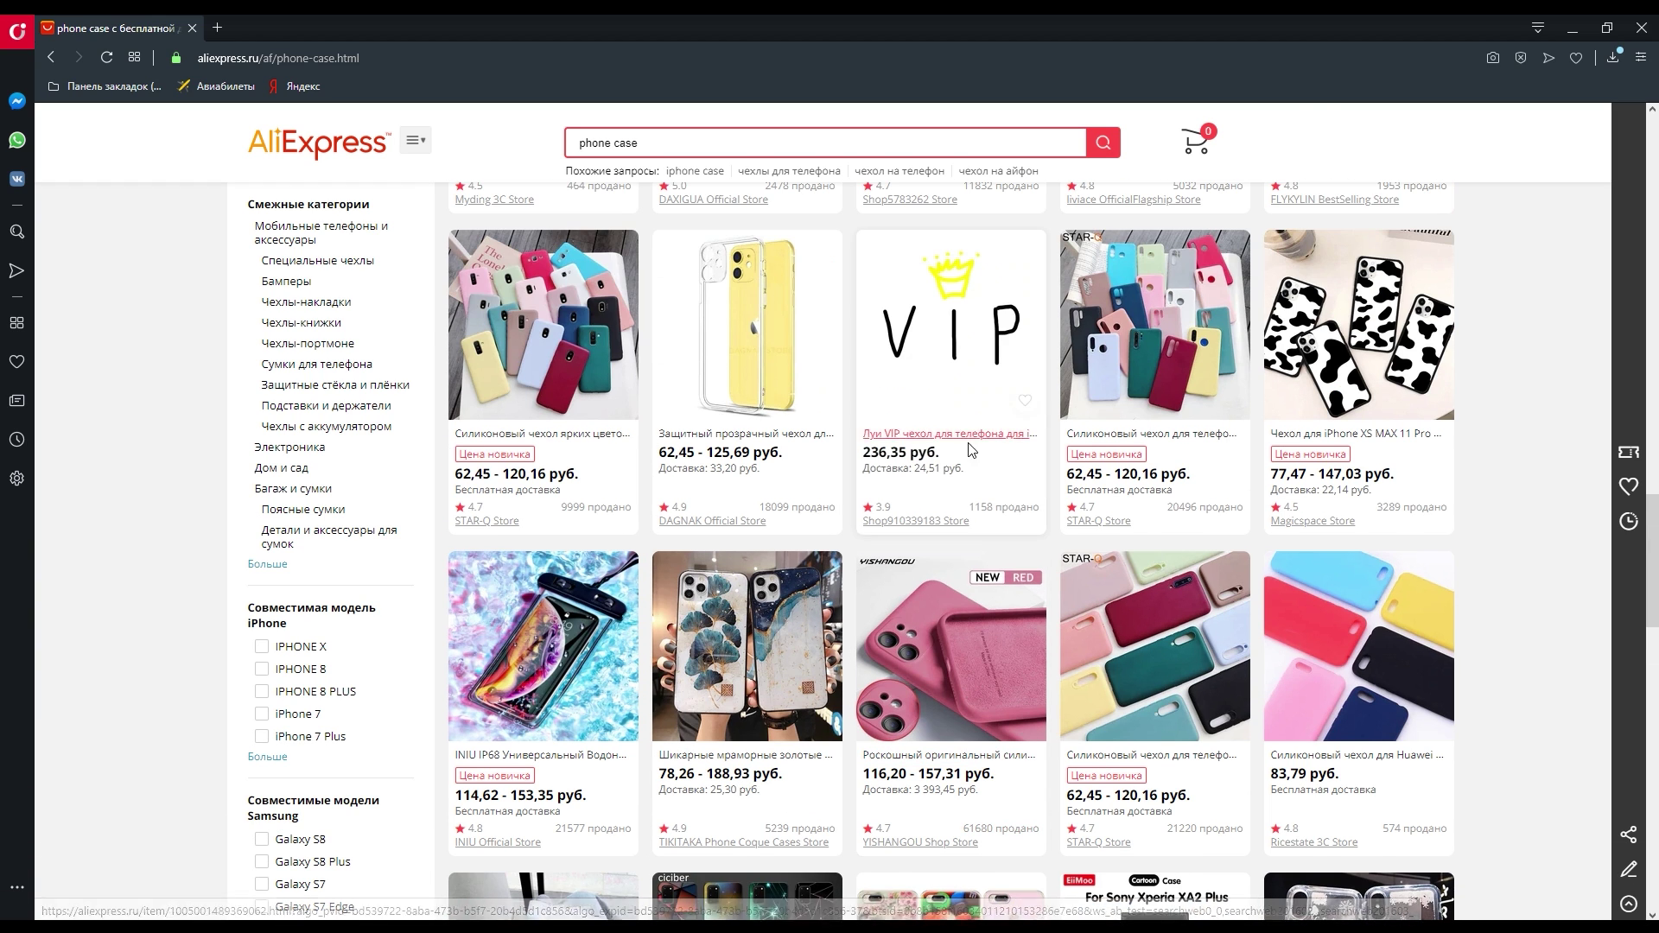
pyautogui.scroll(-4, 864, 522)
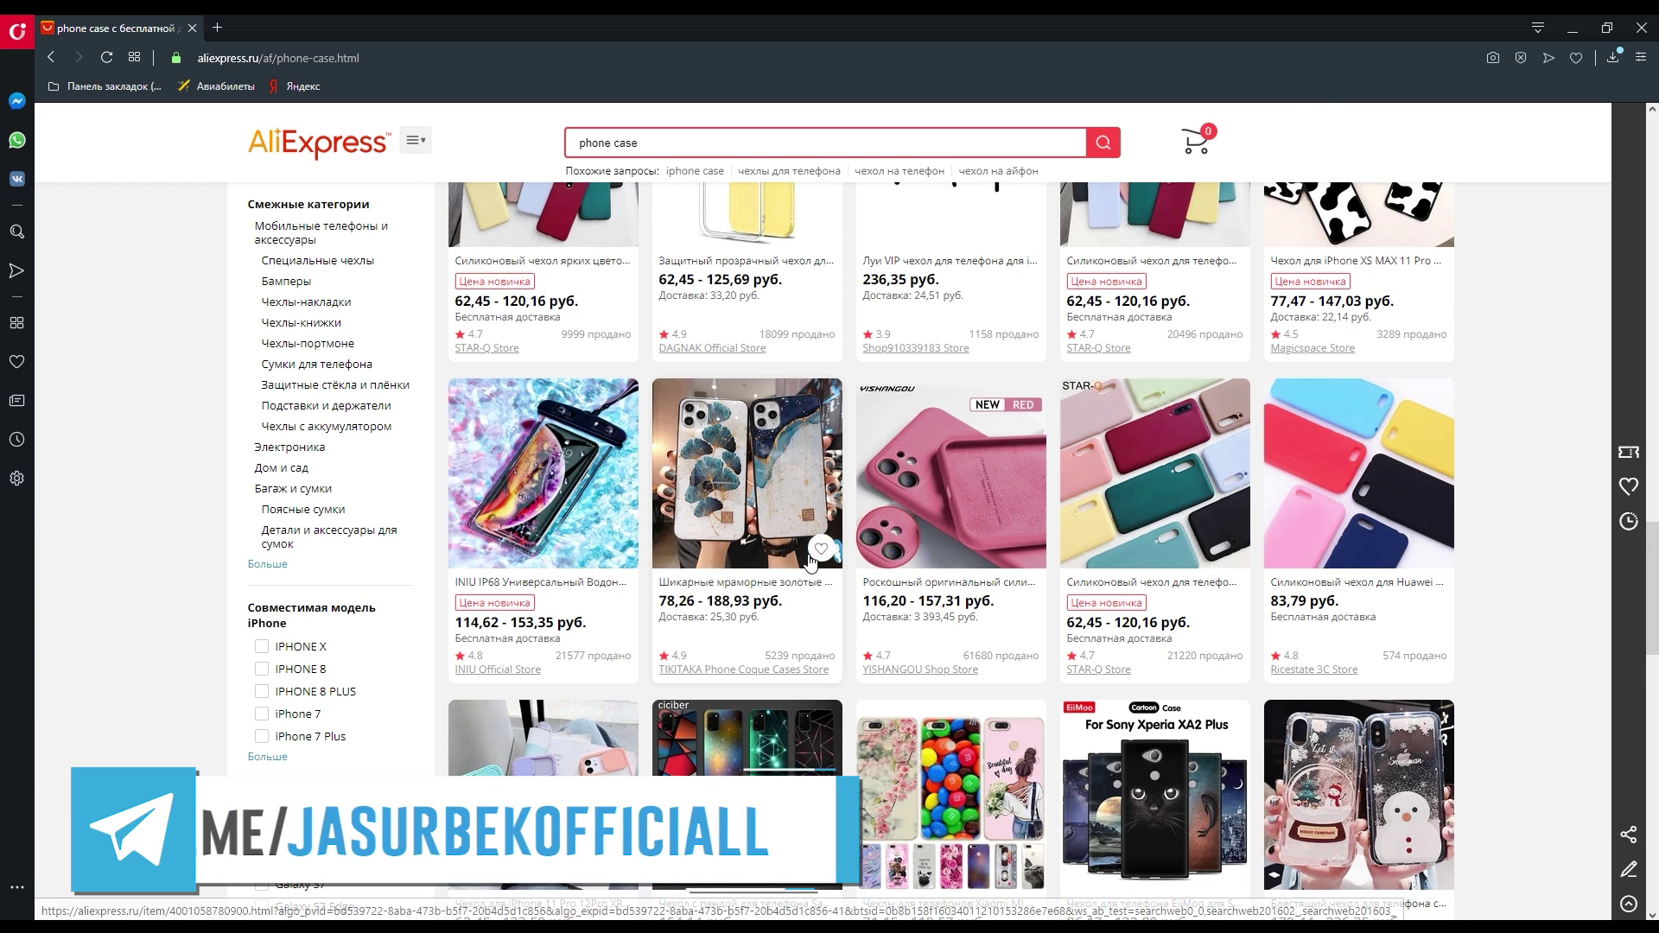
pyautogui.scroll(-5, 803, 528)
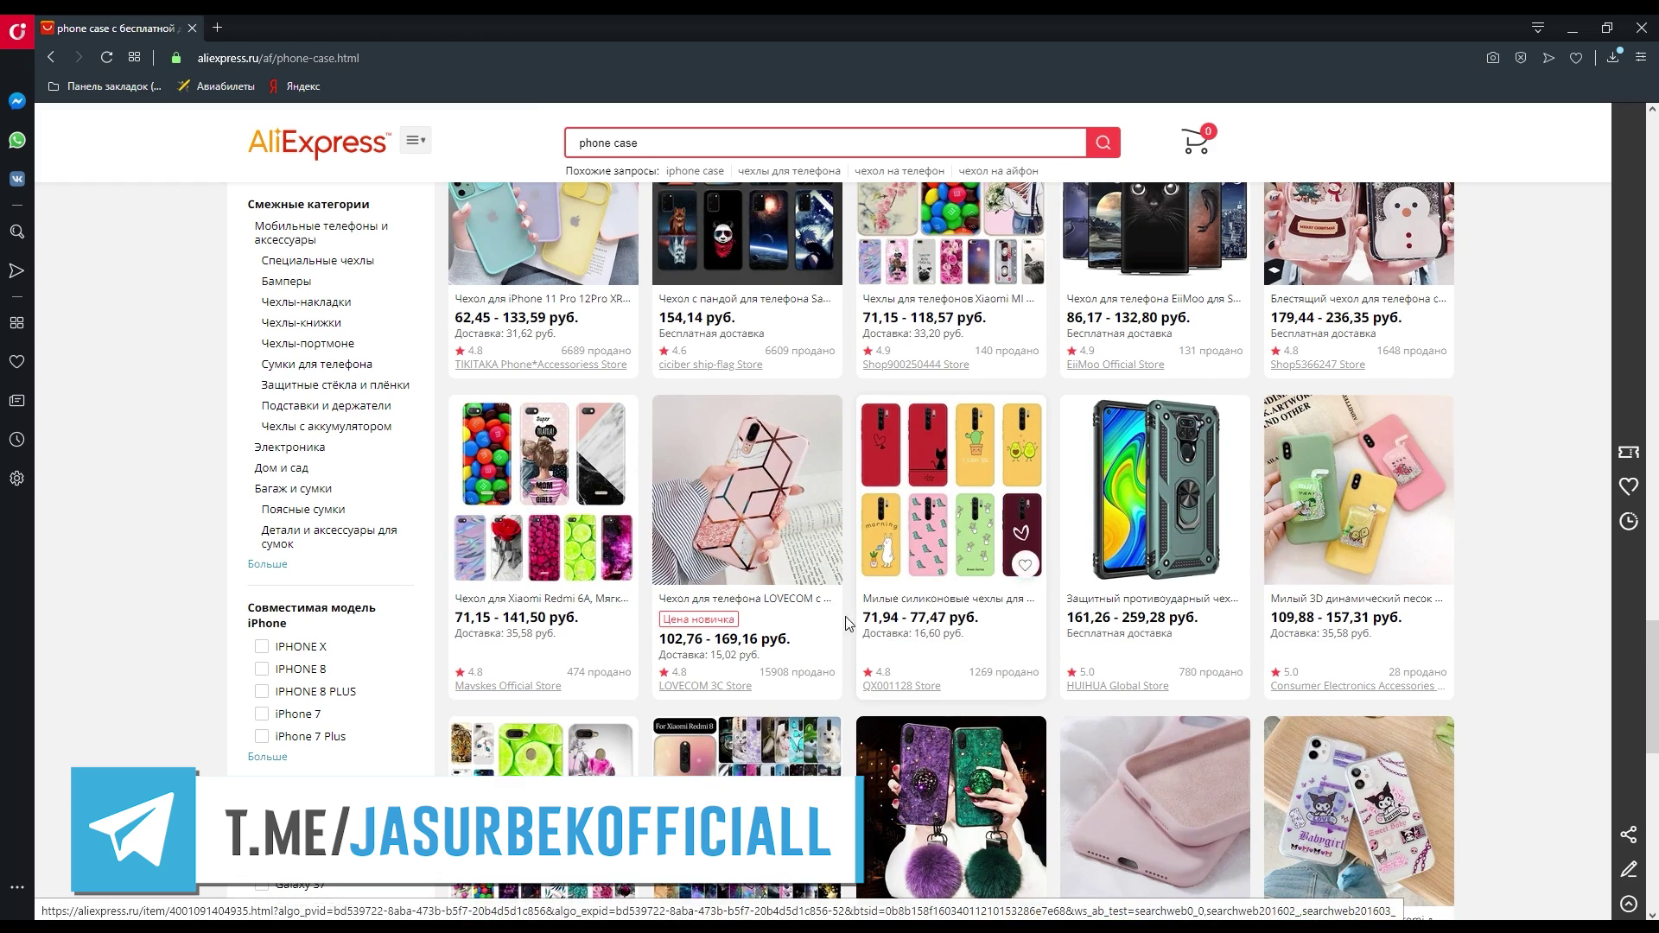
pyautogui.scroll(10, 775, 481)
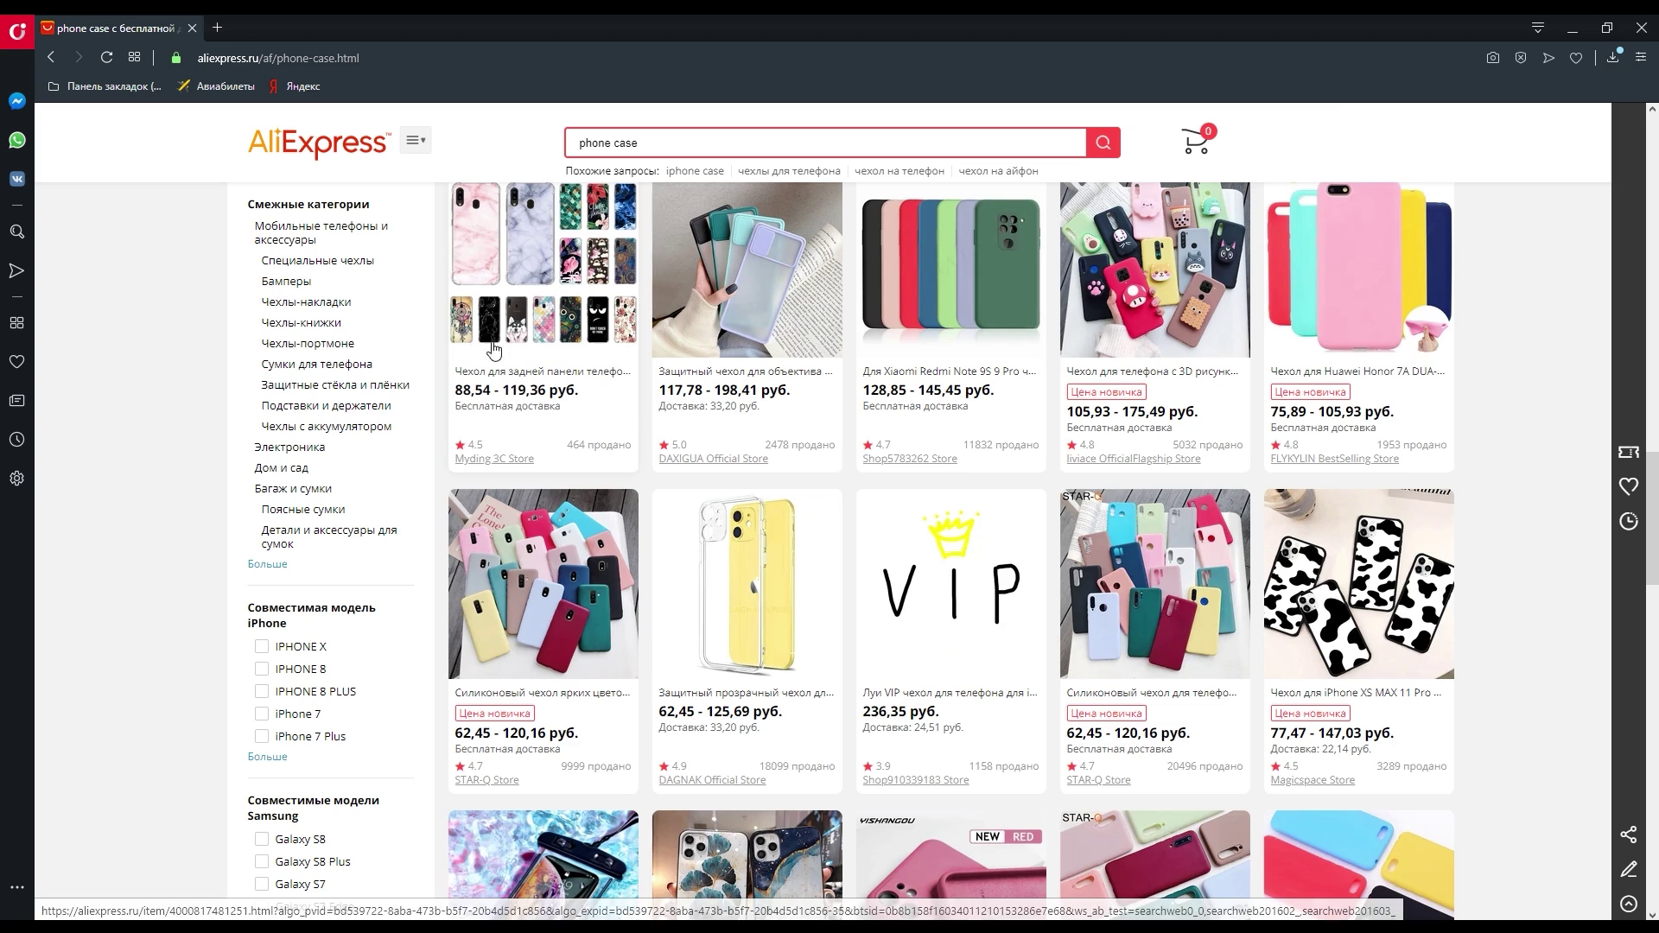
pyautogui.scroll(-10, 781, 565)
pyautogui.scroll(15, 781, 565)
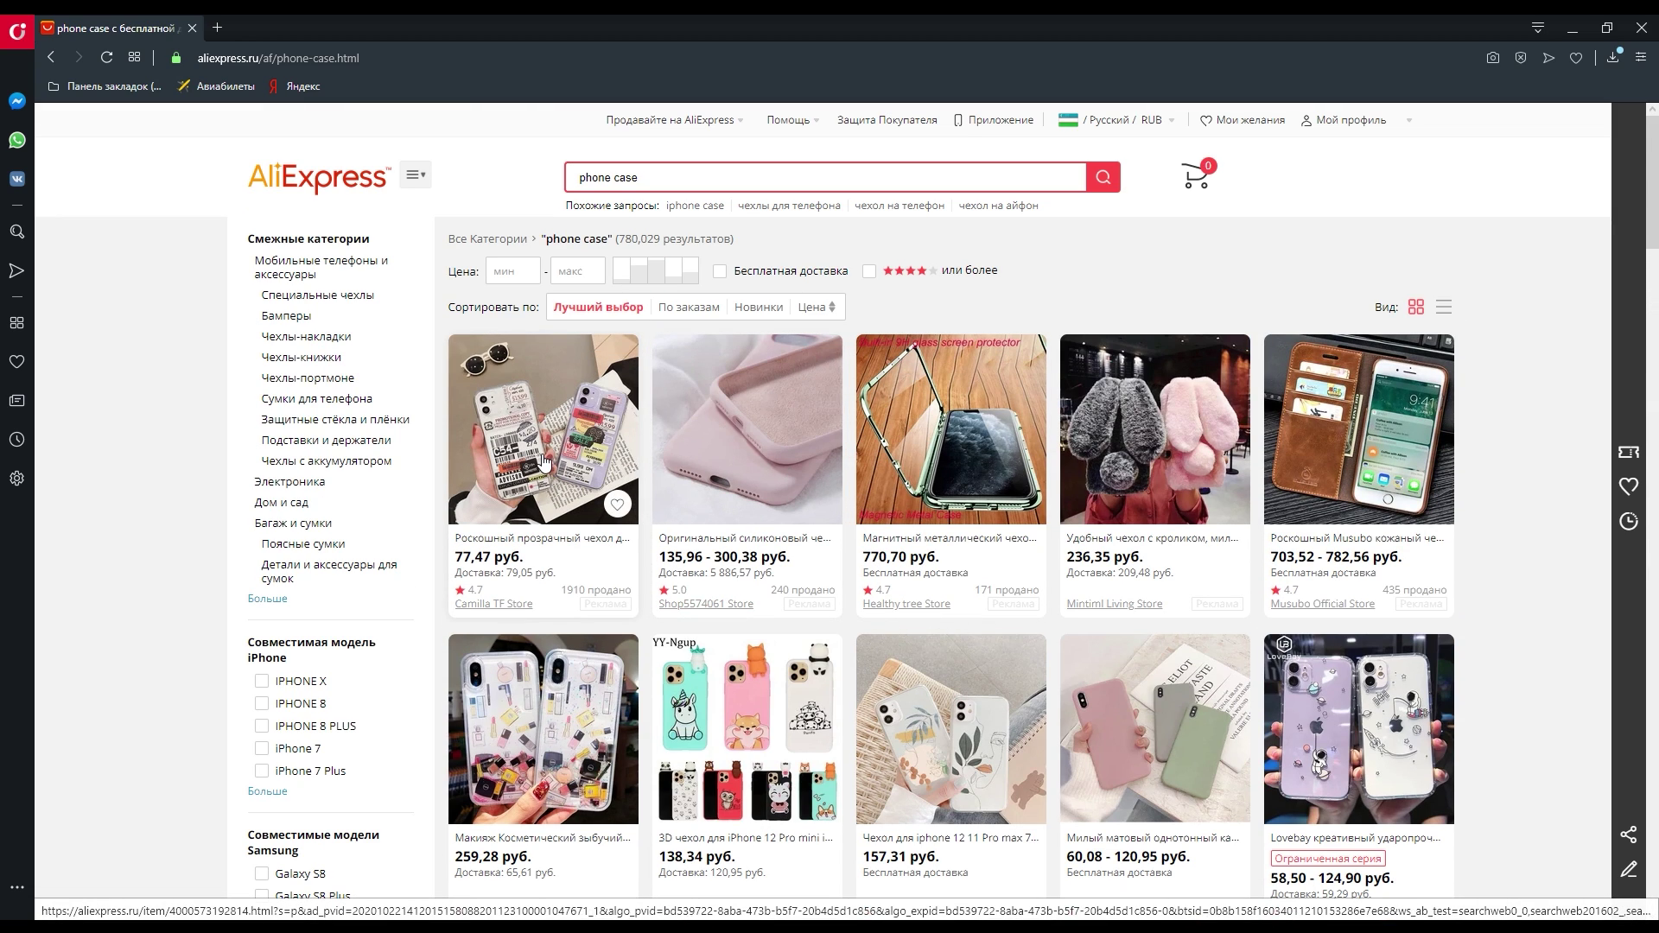
pyautogui.click(551, 490)
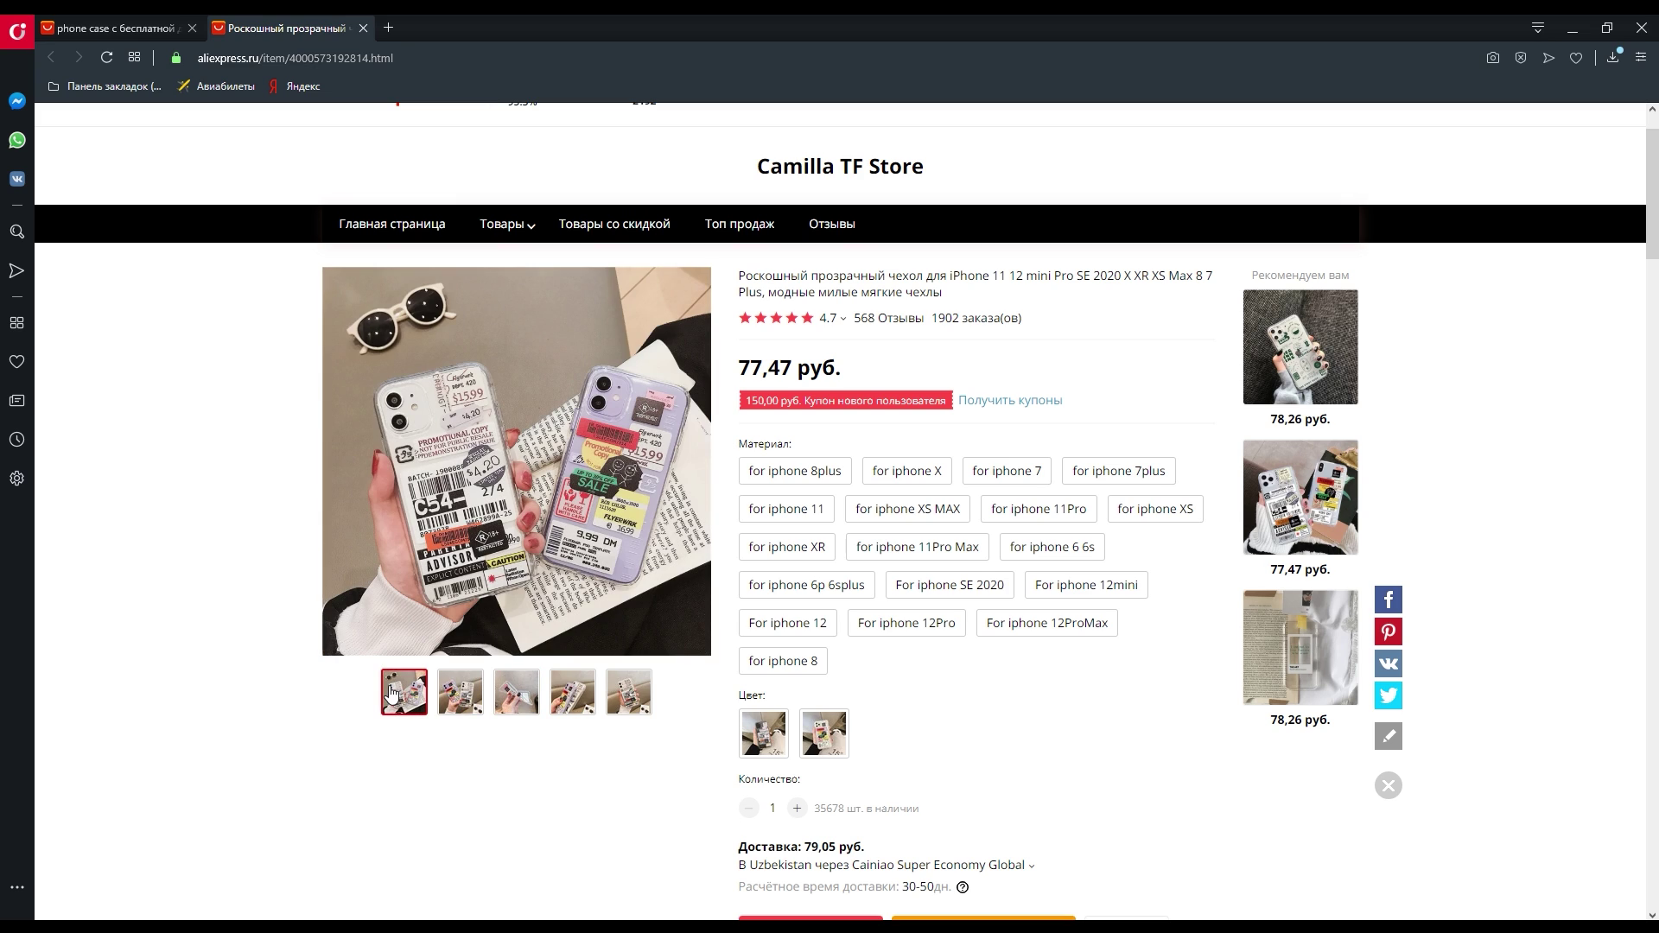
pyautogui.scroll(-1, 391, 691)
pyautogui.scroll(1, 966, 574)
pyautogui.click(962, 579)
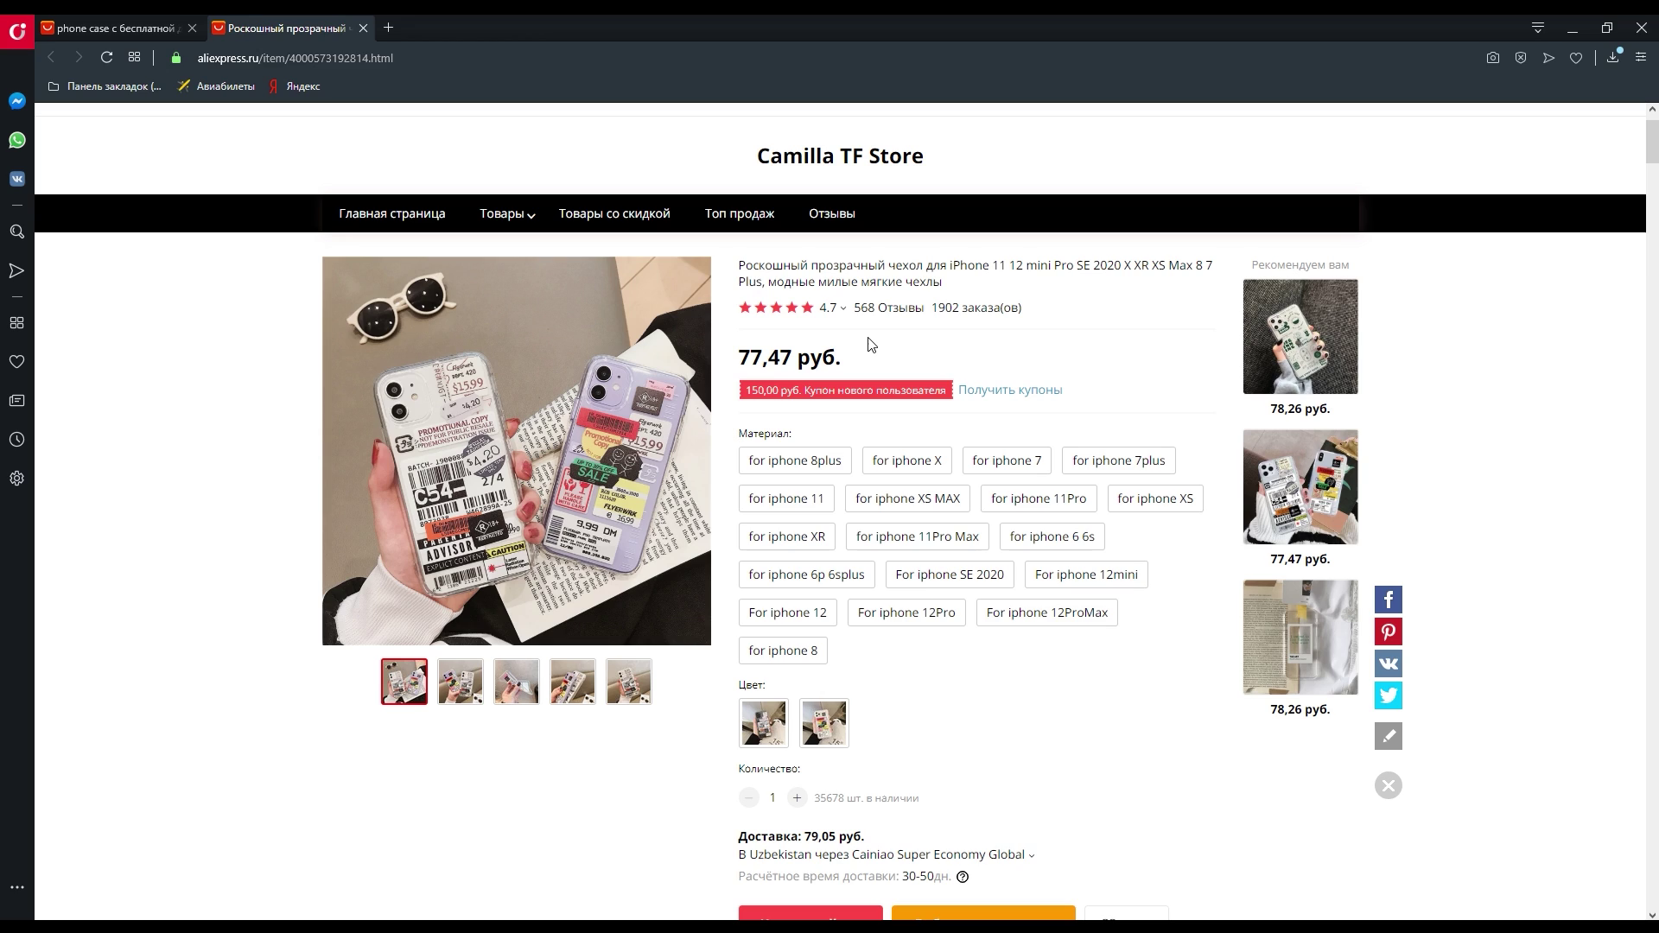
pyautogui.scroll(1, 871, 344)
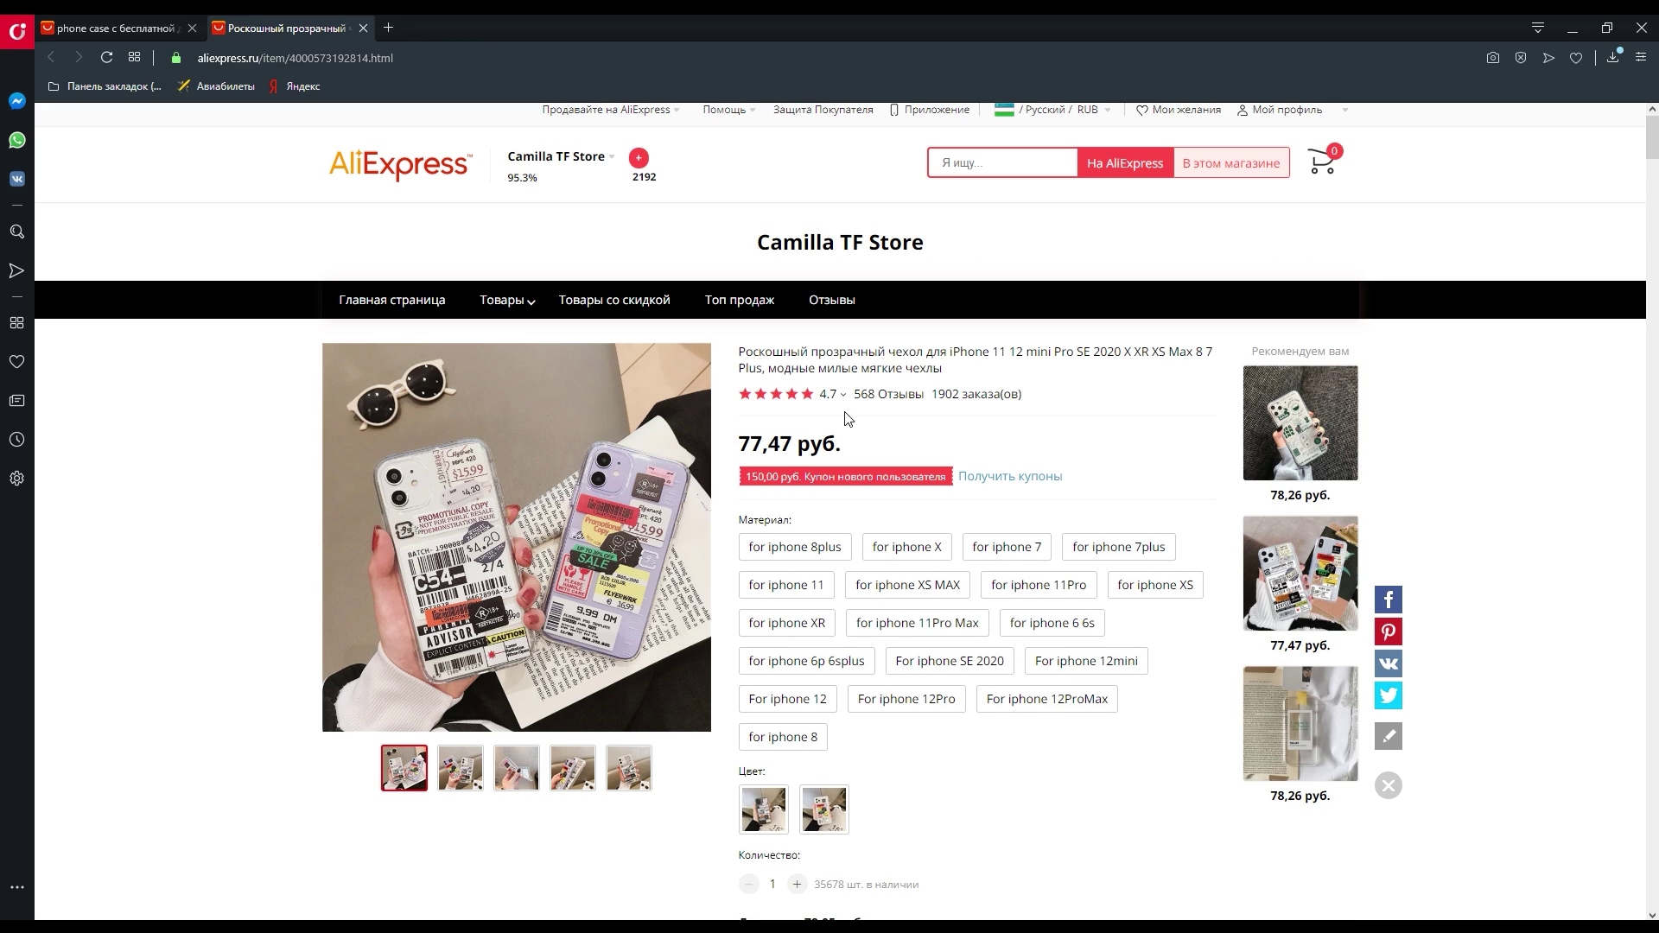
pyautogui.moveTo(831, 405)
pyautogui.scroll(-3, 831, 485)
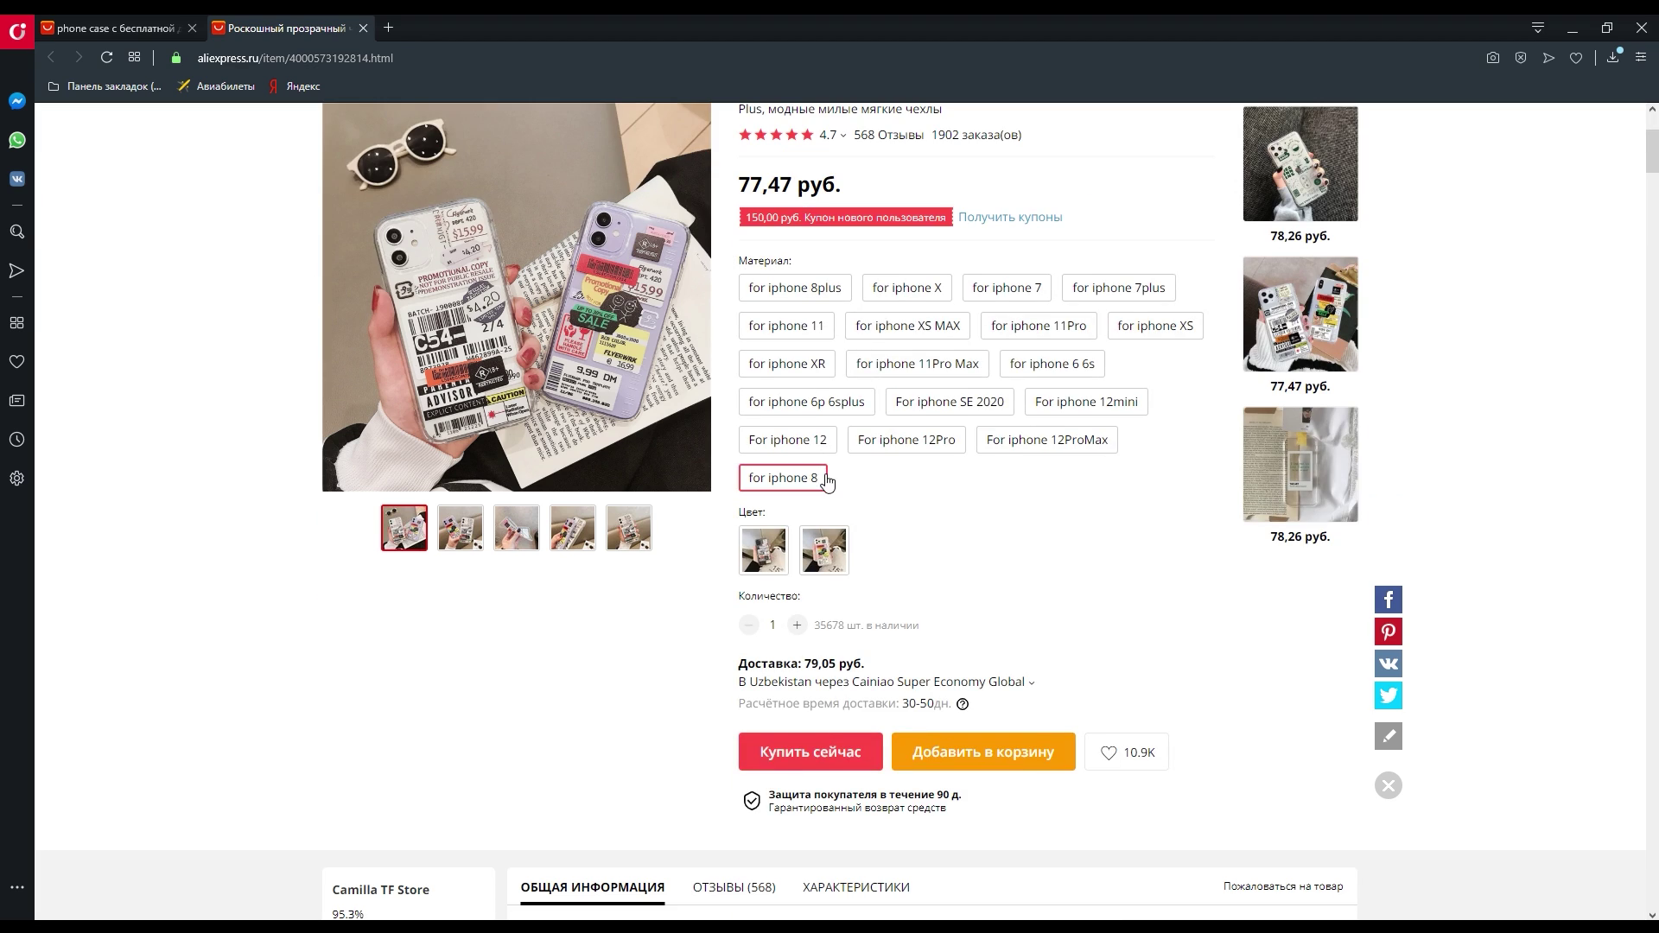
pyautogui.scroll(3, 970, 644)
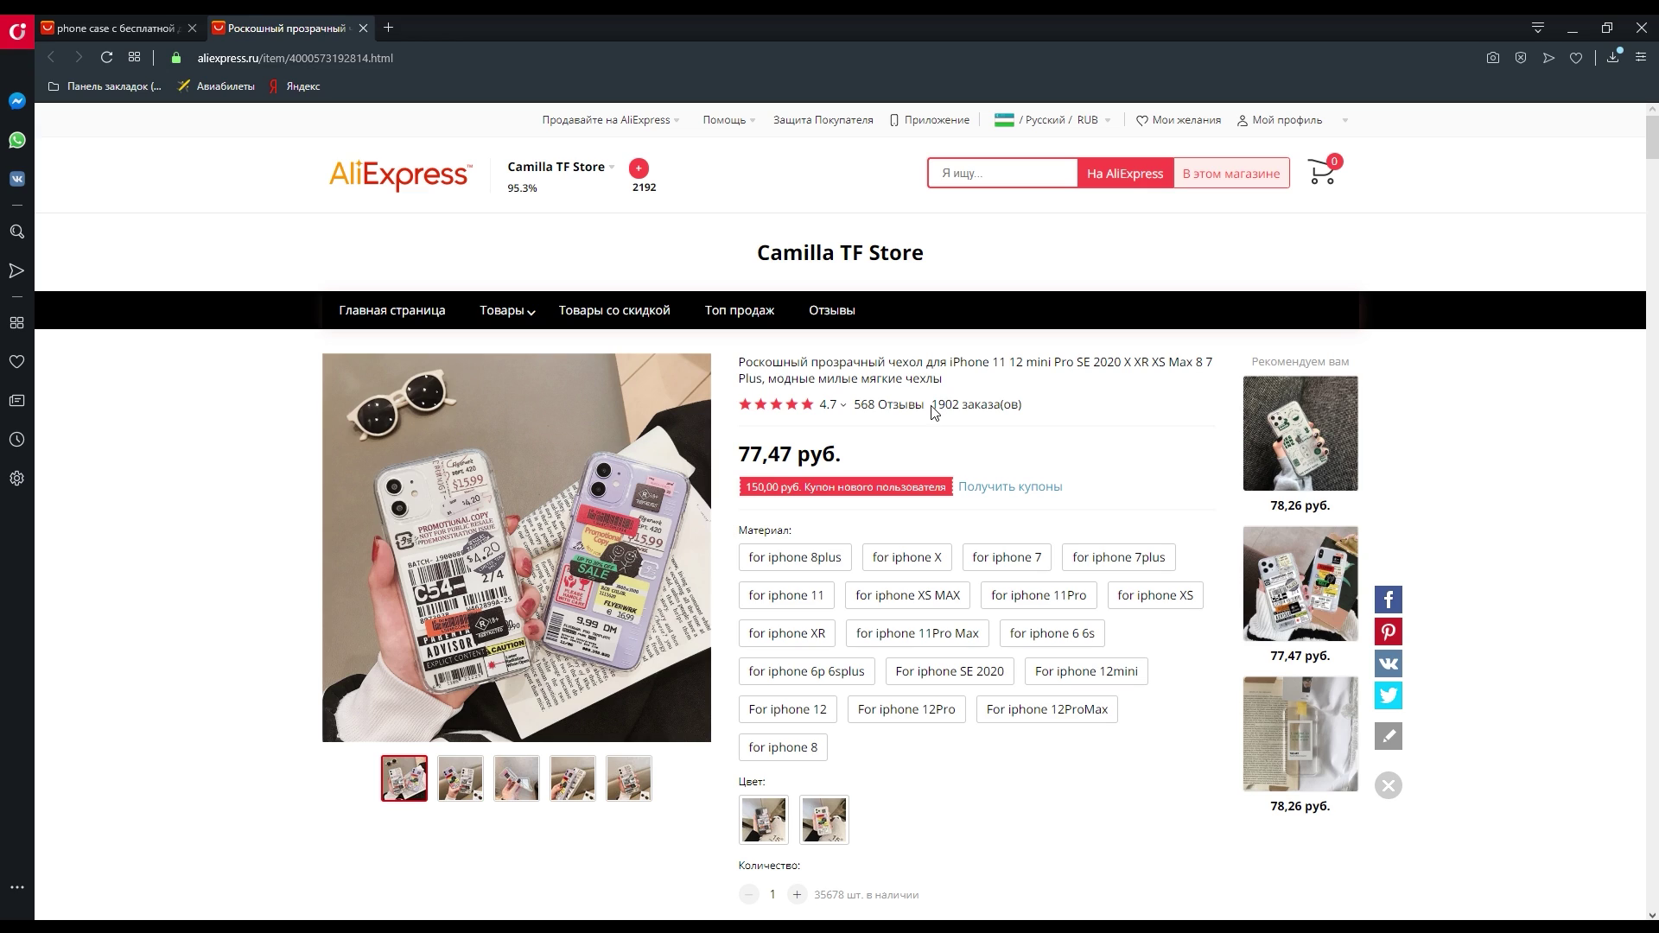
pyautogui.moveTo(935, 407); pyautogui.dragTo(961, 406)
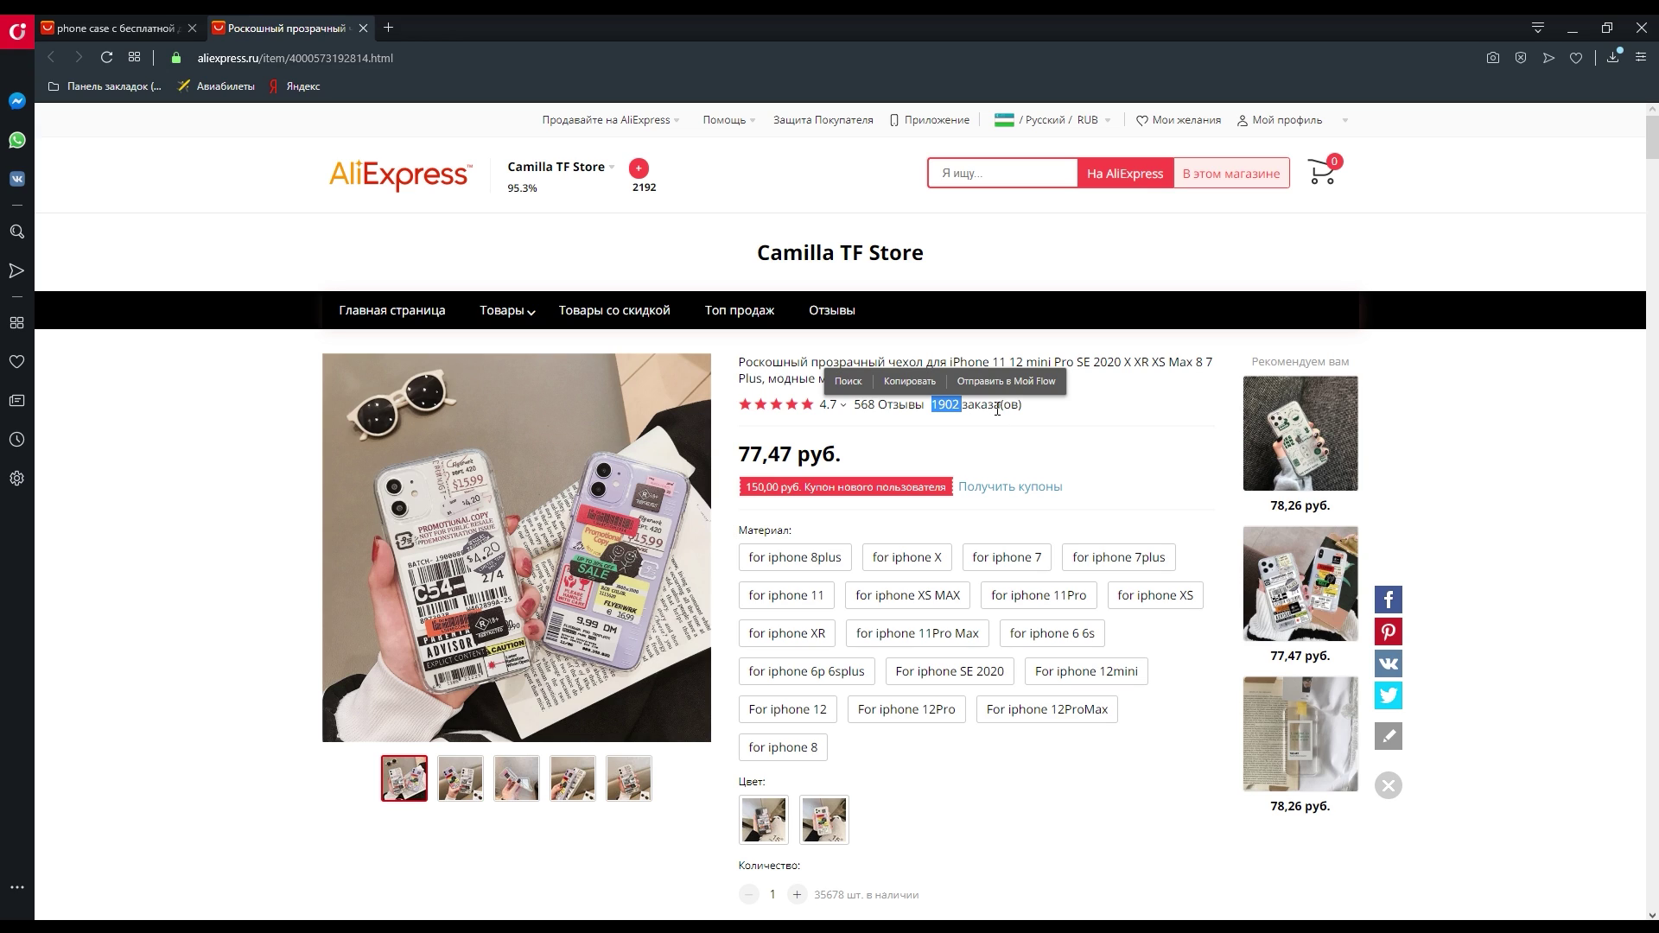
pyautogui.click(997, 409)
pyautogui.moveTo(934, 405); pyautogui.dragTo(961, 406)
pyautogui.scroll(-3, 995, 430)
pyautogui.scroll(2, 1115, 346)
pyautogui.click(1007, 350)
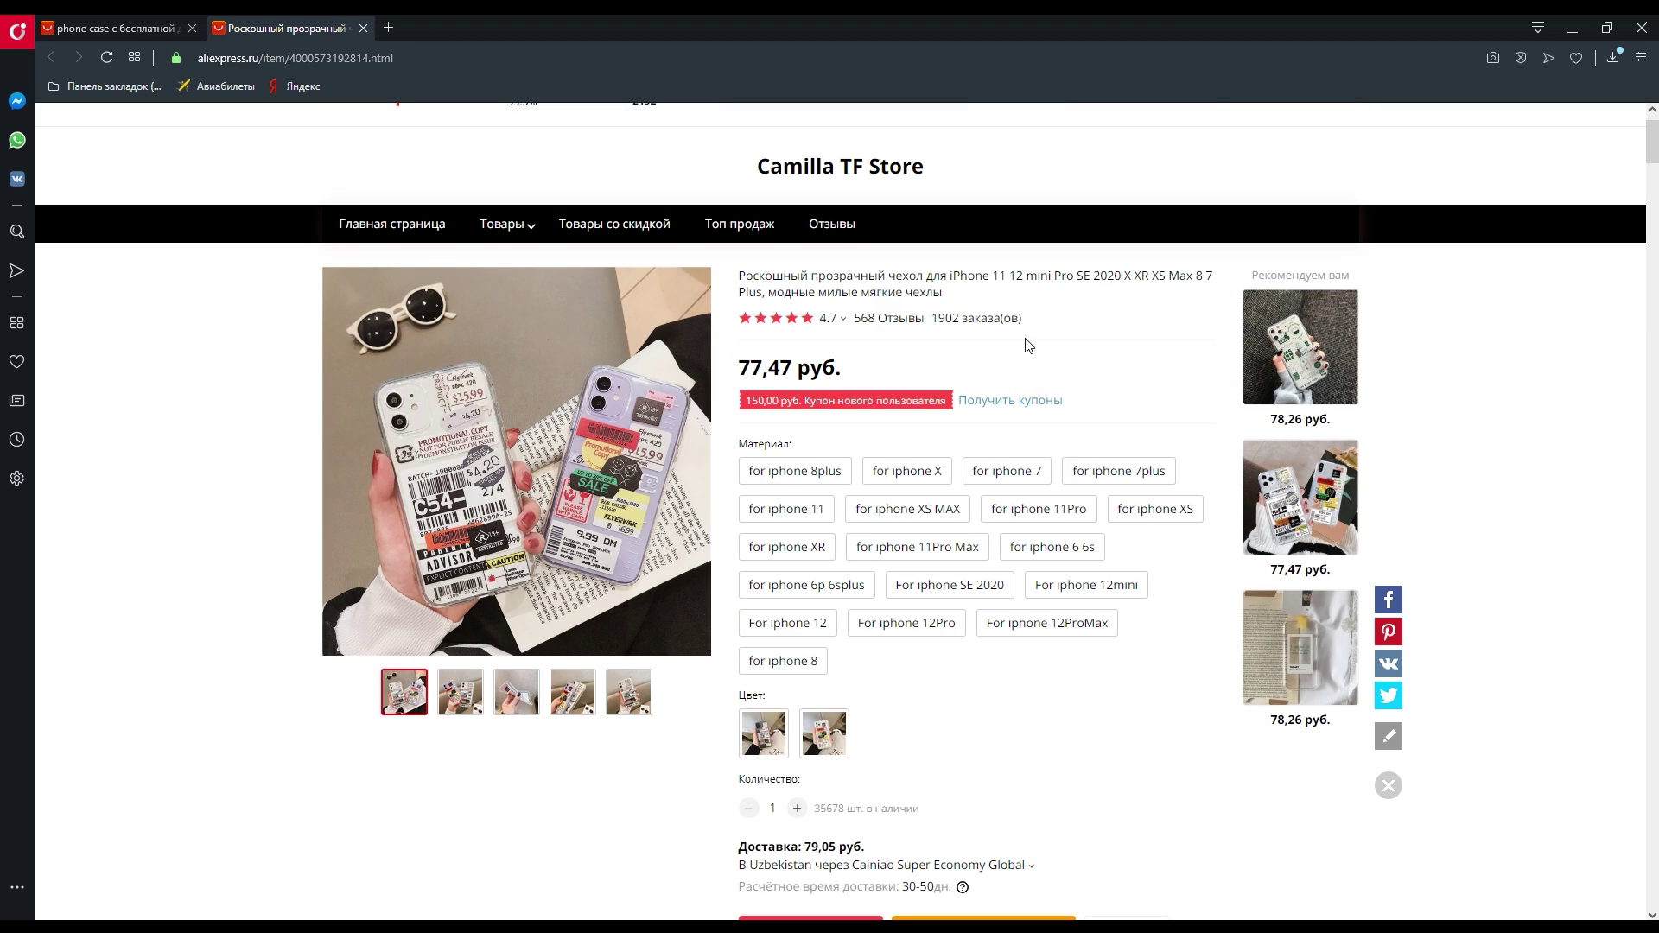
pyautogui.scroll(-7, 994, 406)
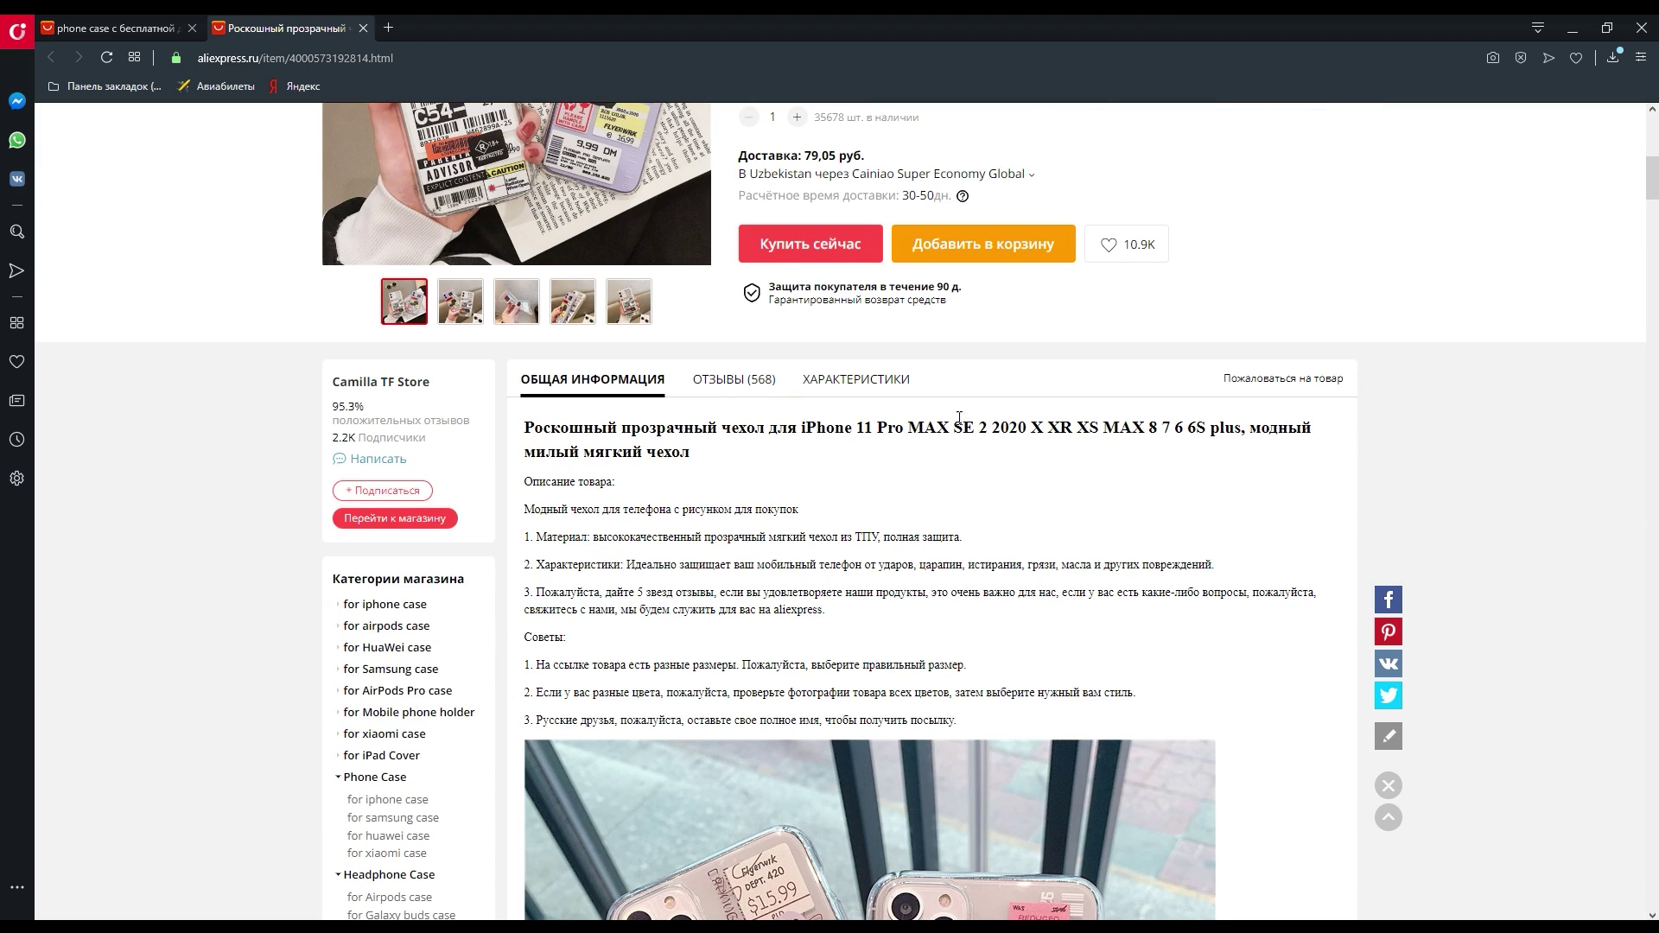
pyautogui.scroll(2, 959, 421)
pyautogui.click(765, 557)
pyautogui.scroll(-4, 794, 413)
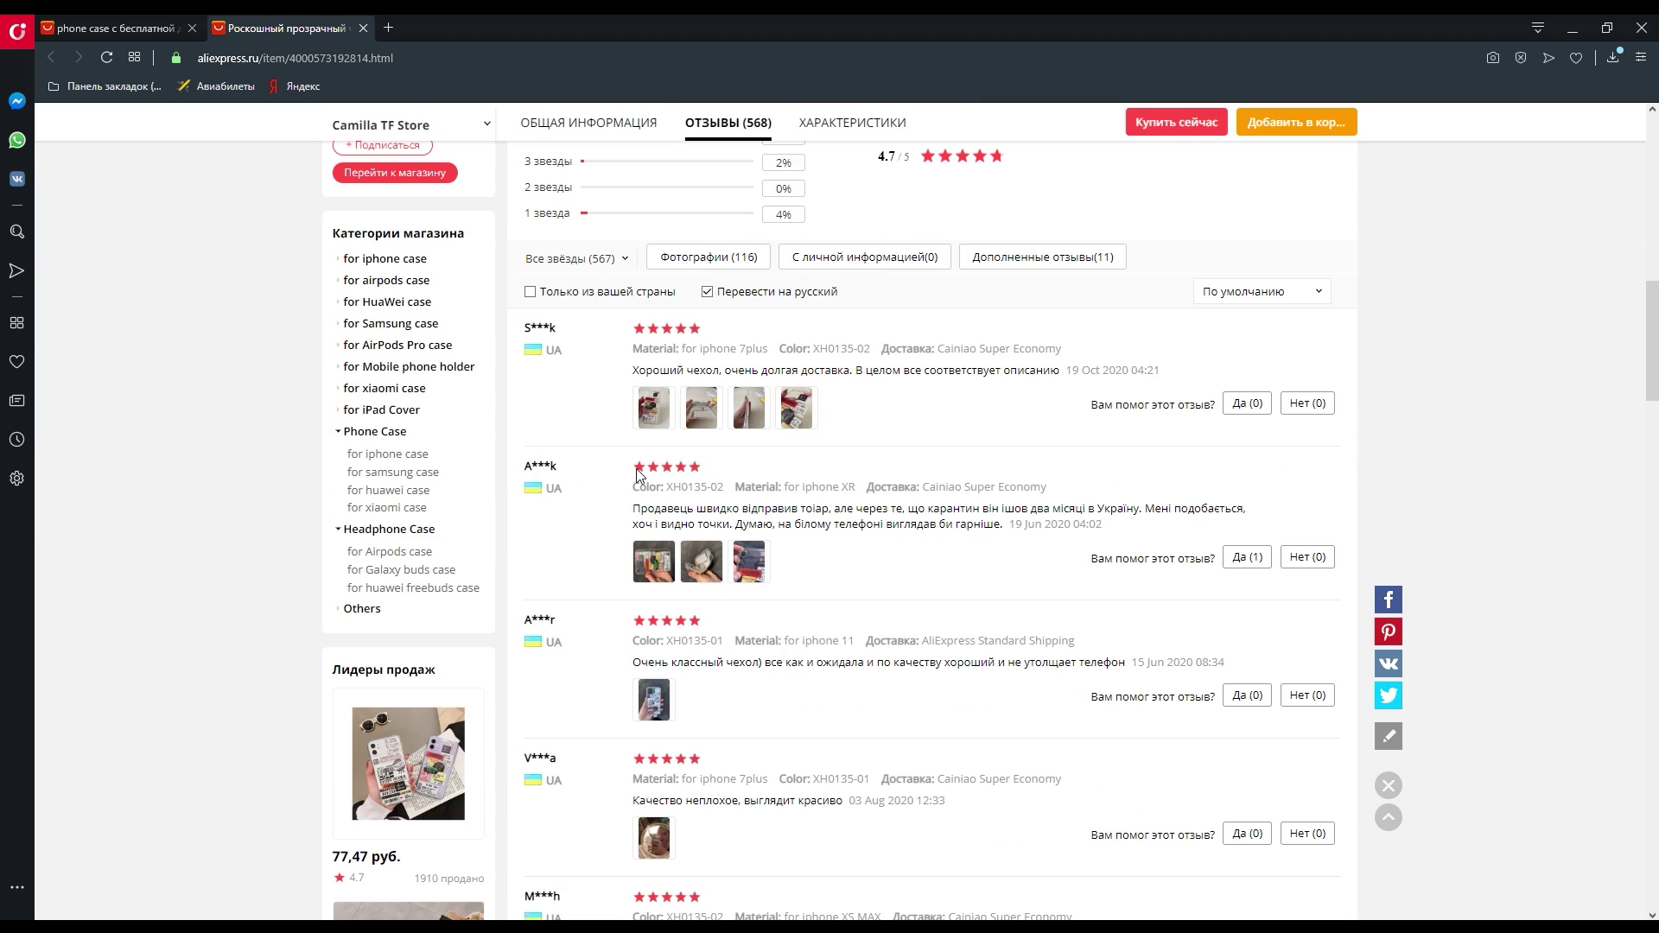
pyautogui.scroll(-5, 811, 516)
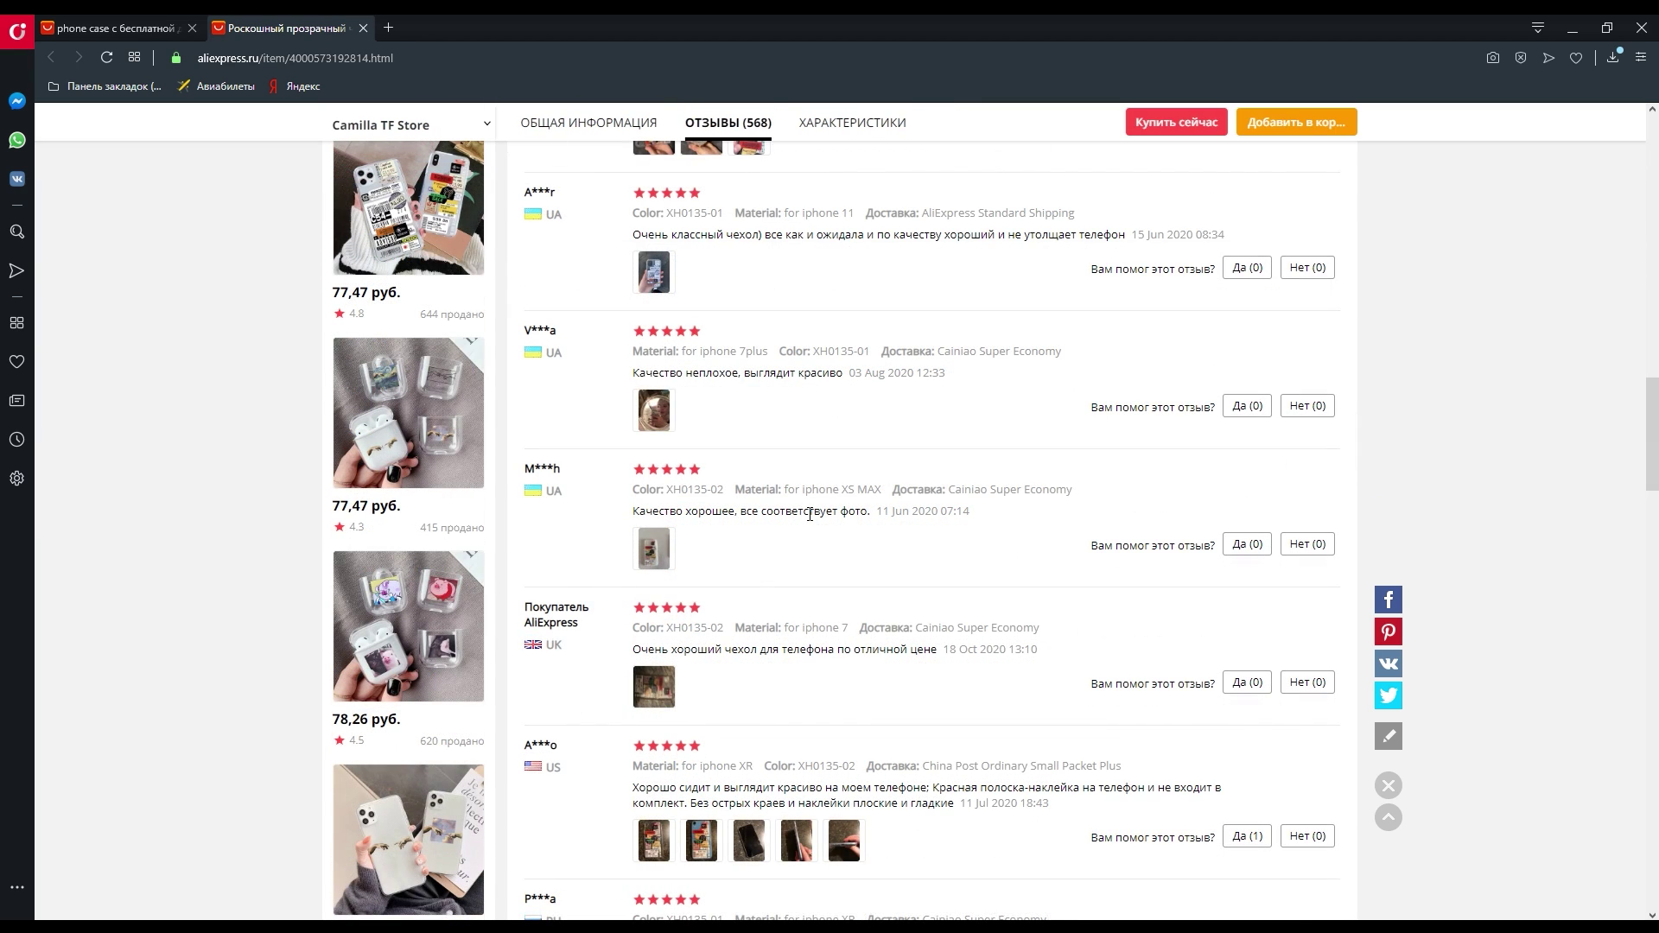
pyautogui.scroll(-2, 758, 530)
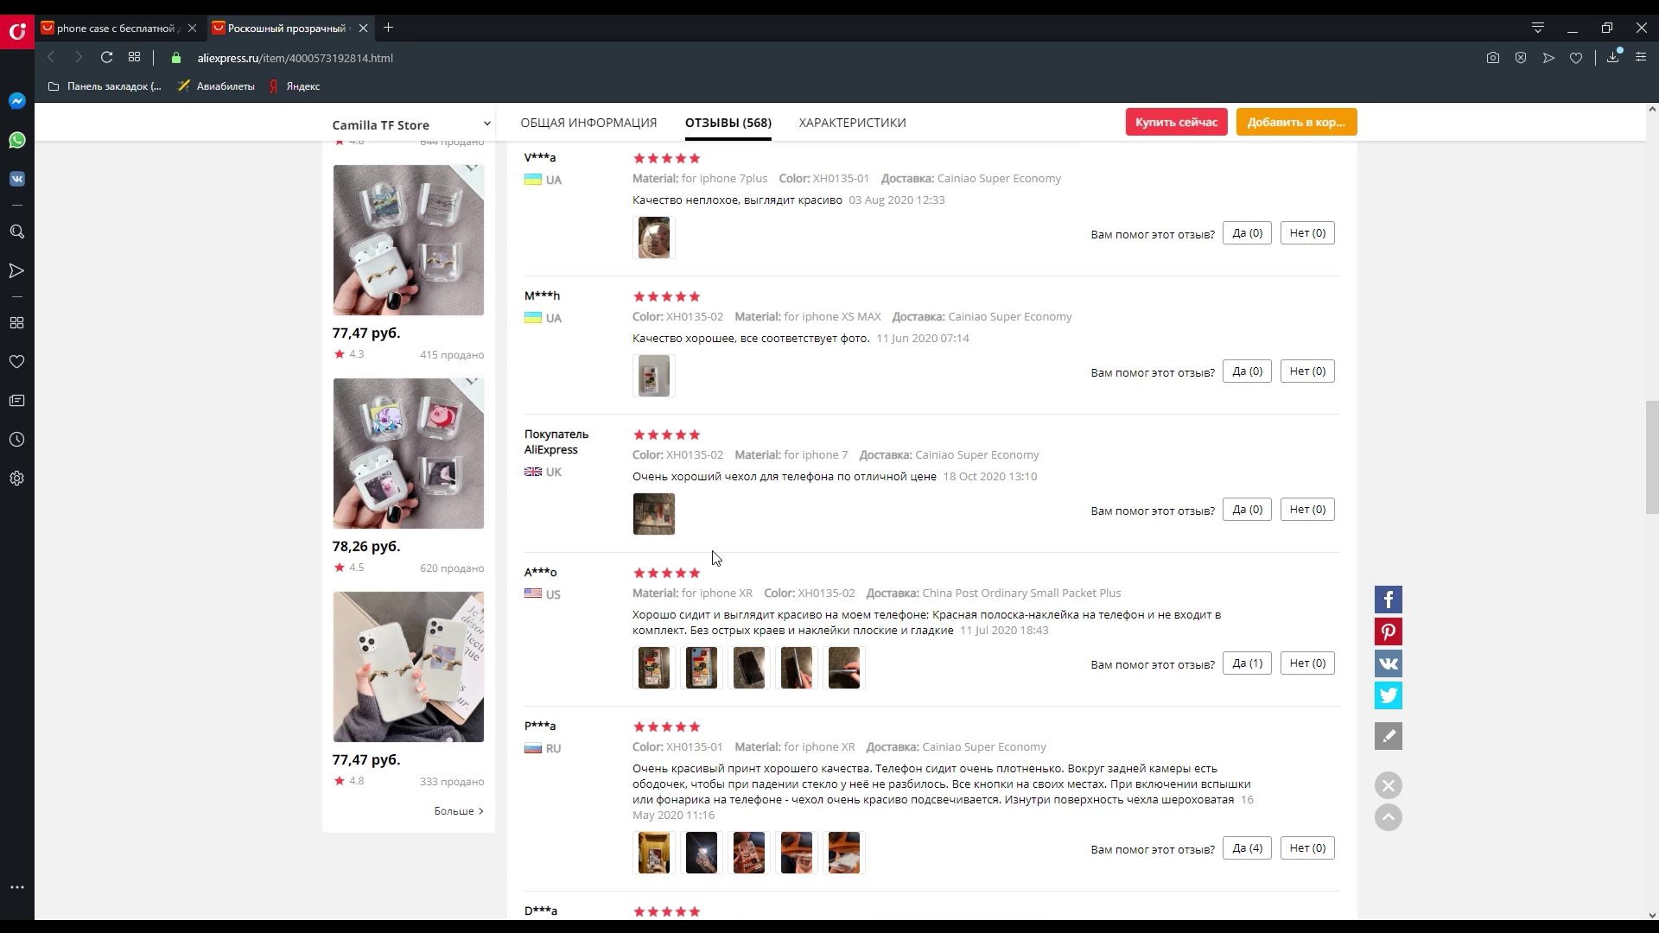
pyautogui.scroll(-2, 700, 558)
pyautogui.click(655, 496)
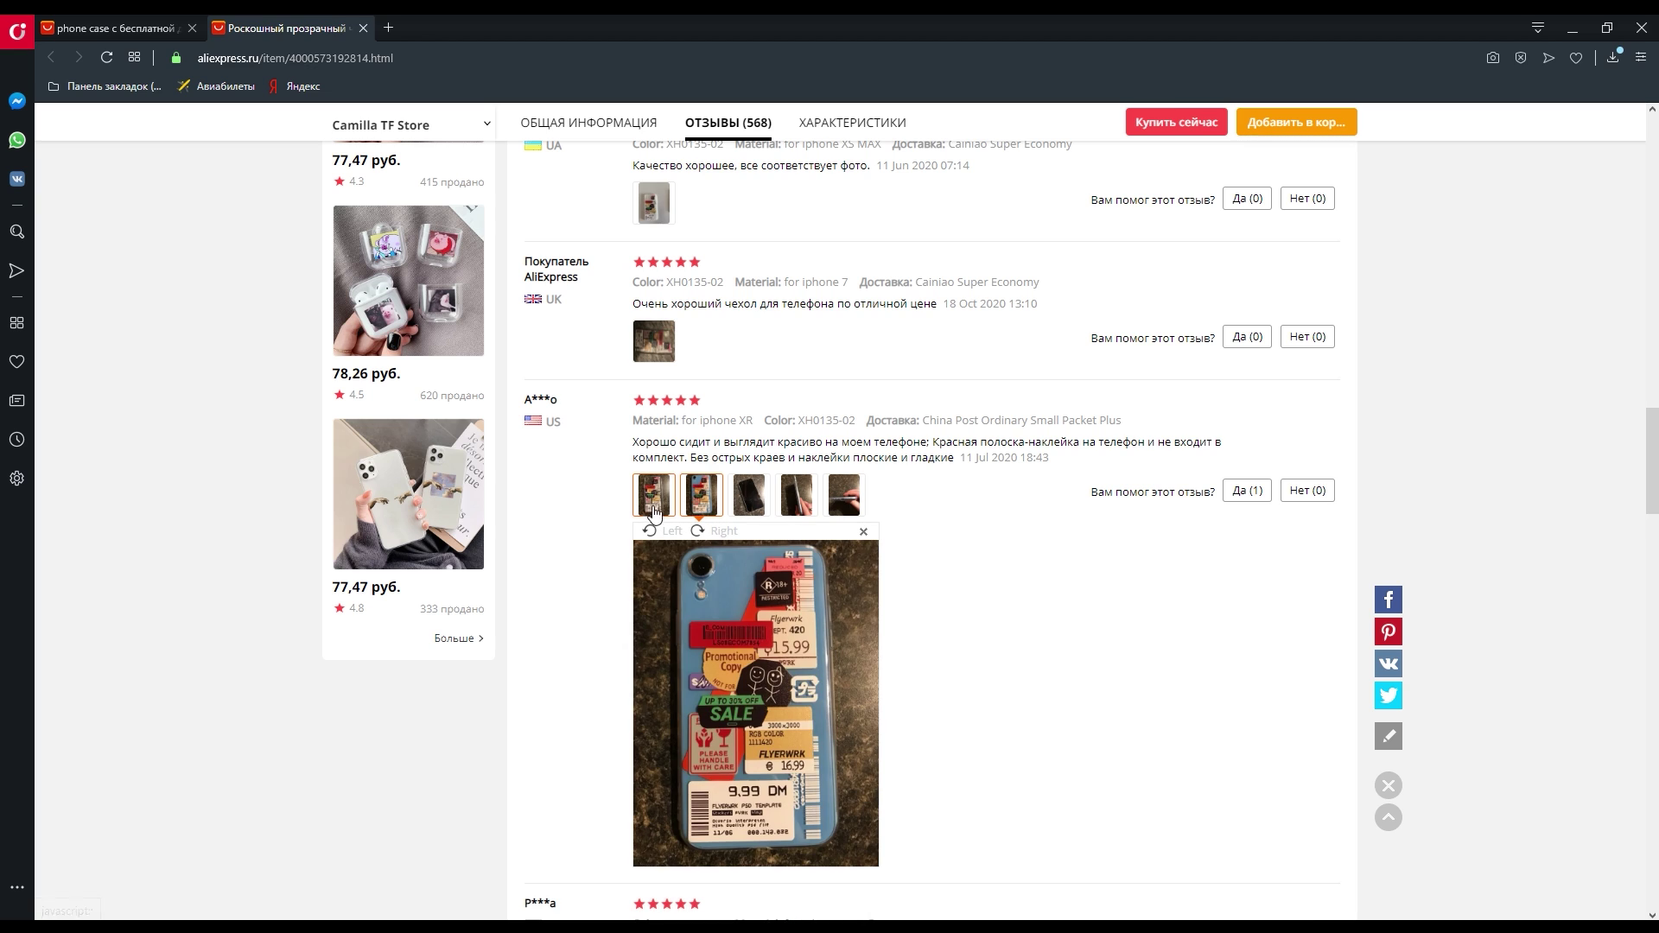
pyautogui.click(749, 495)
pyautogui.click(796, 497)
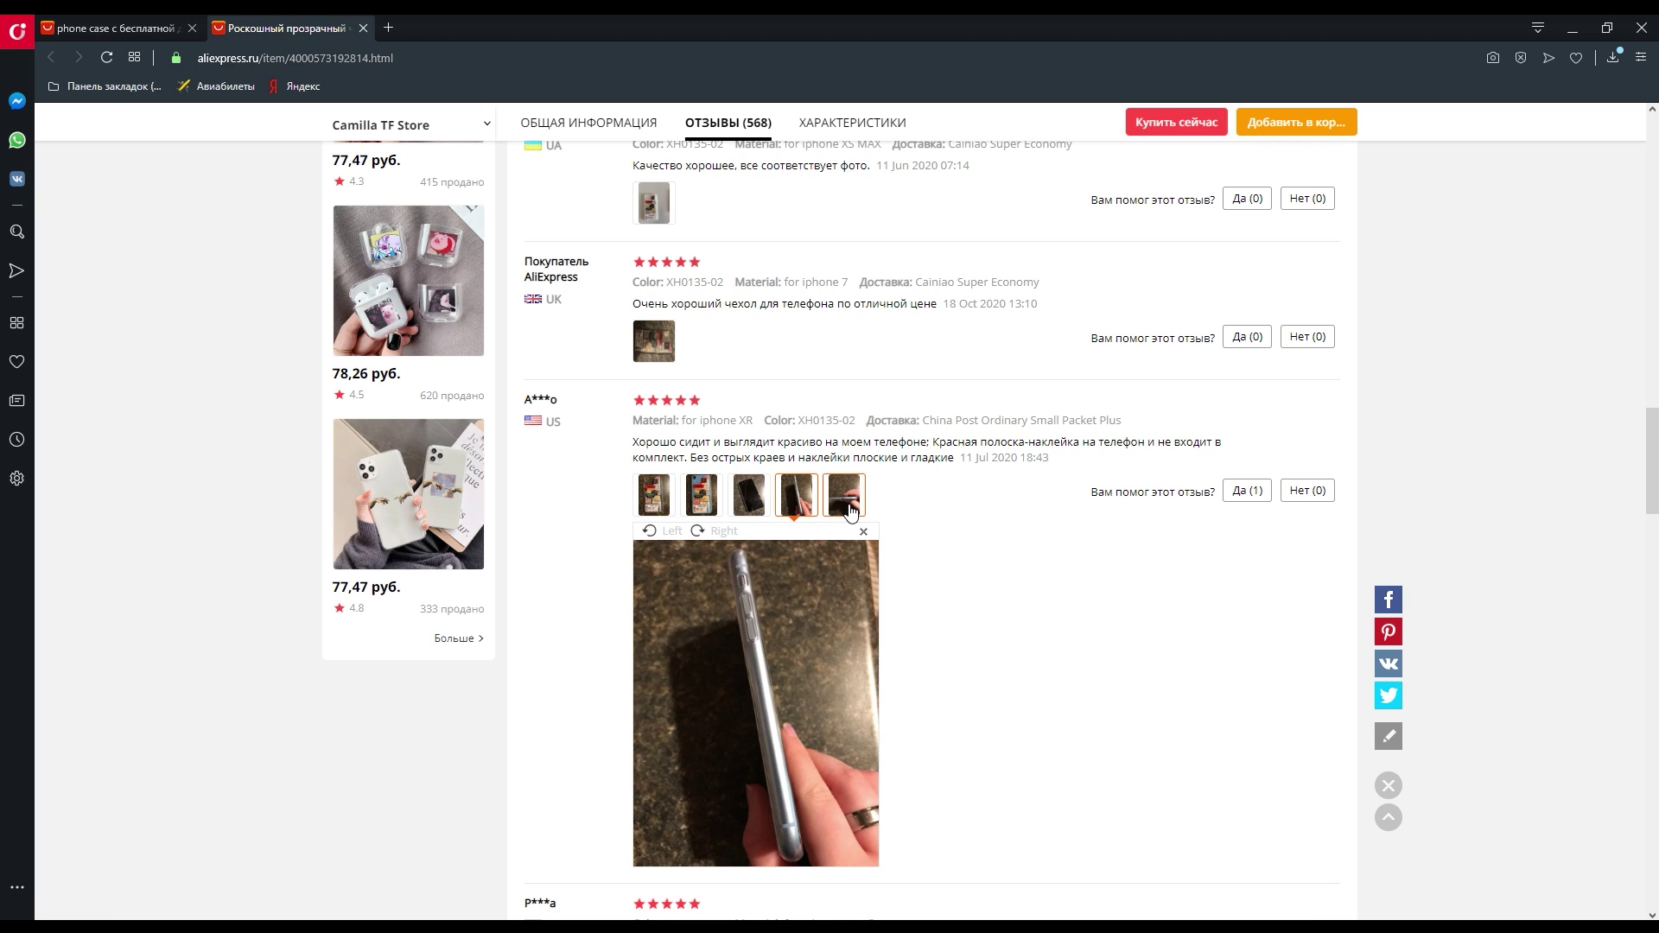
pyautogui.click(856, 510)
pyautogui.scroll(-6, 884, 541)
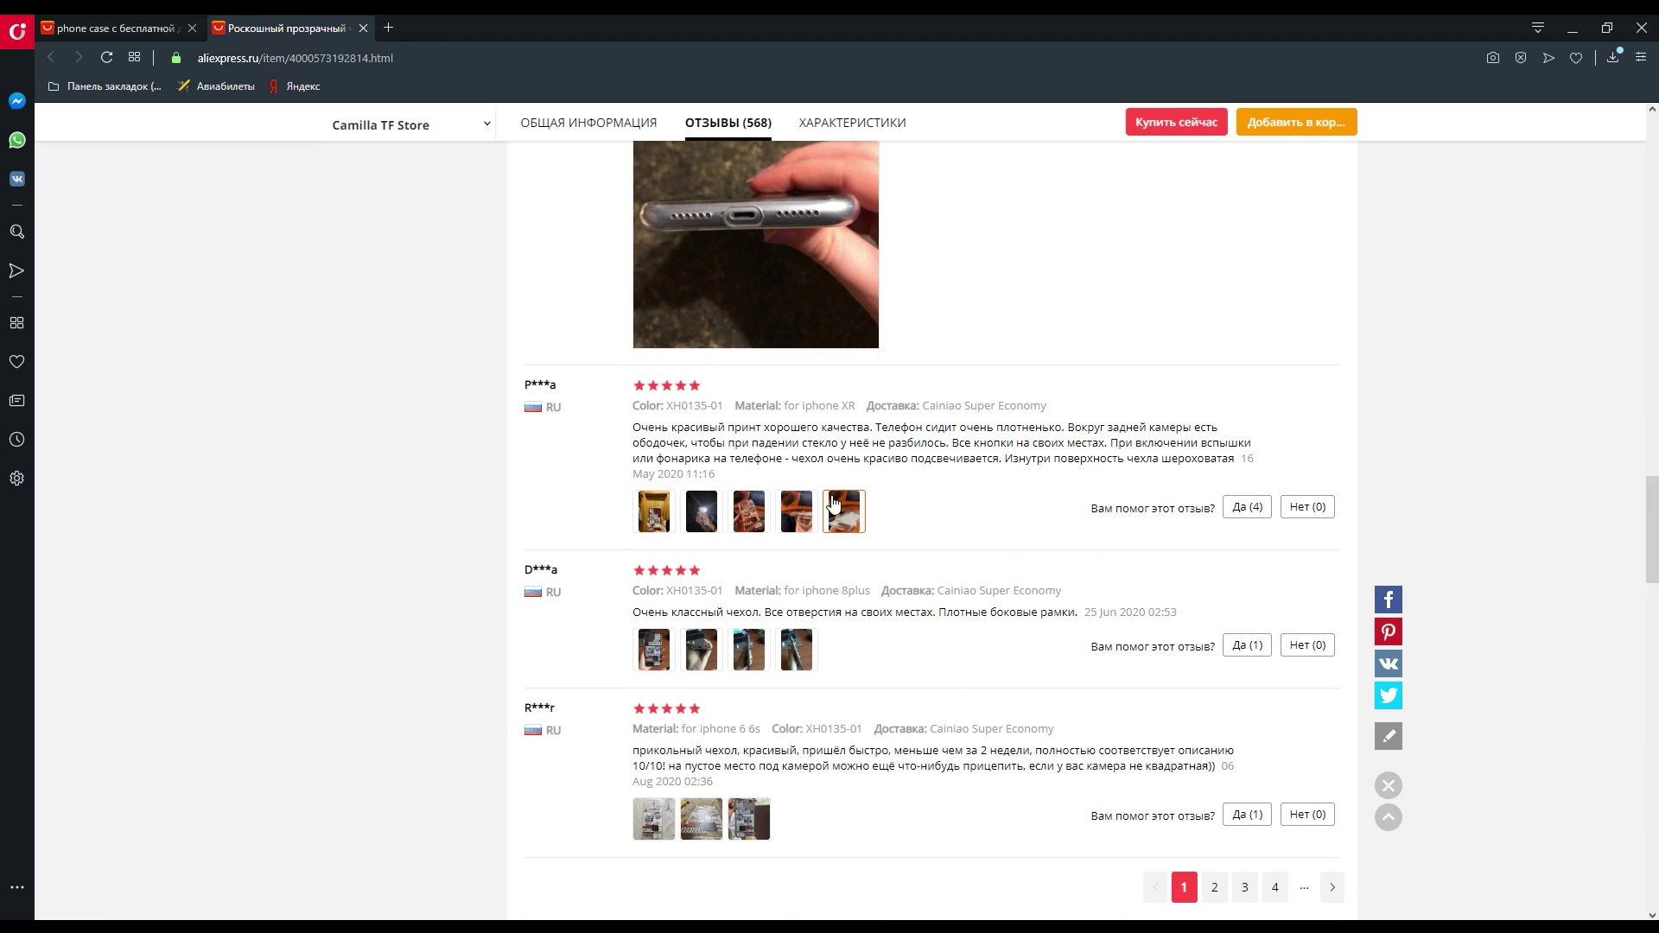
pyautogui.scroll(15, 833, 504)
pyautogui.scroll(7, 804, 509)
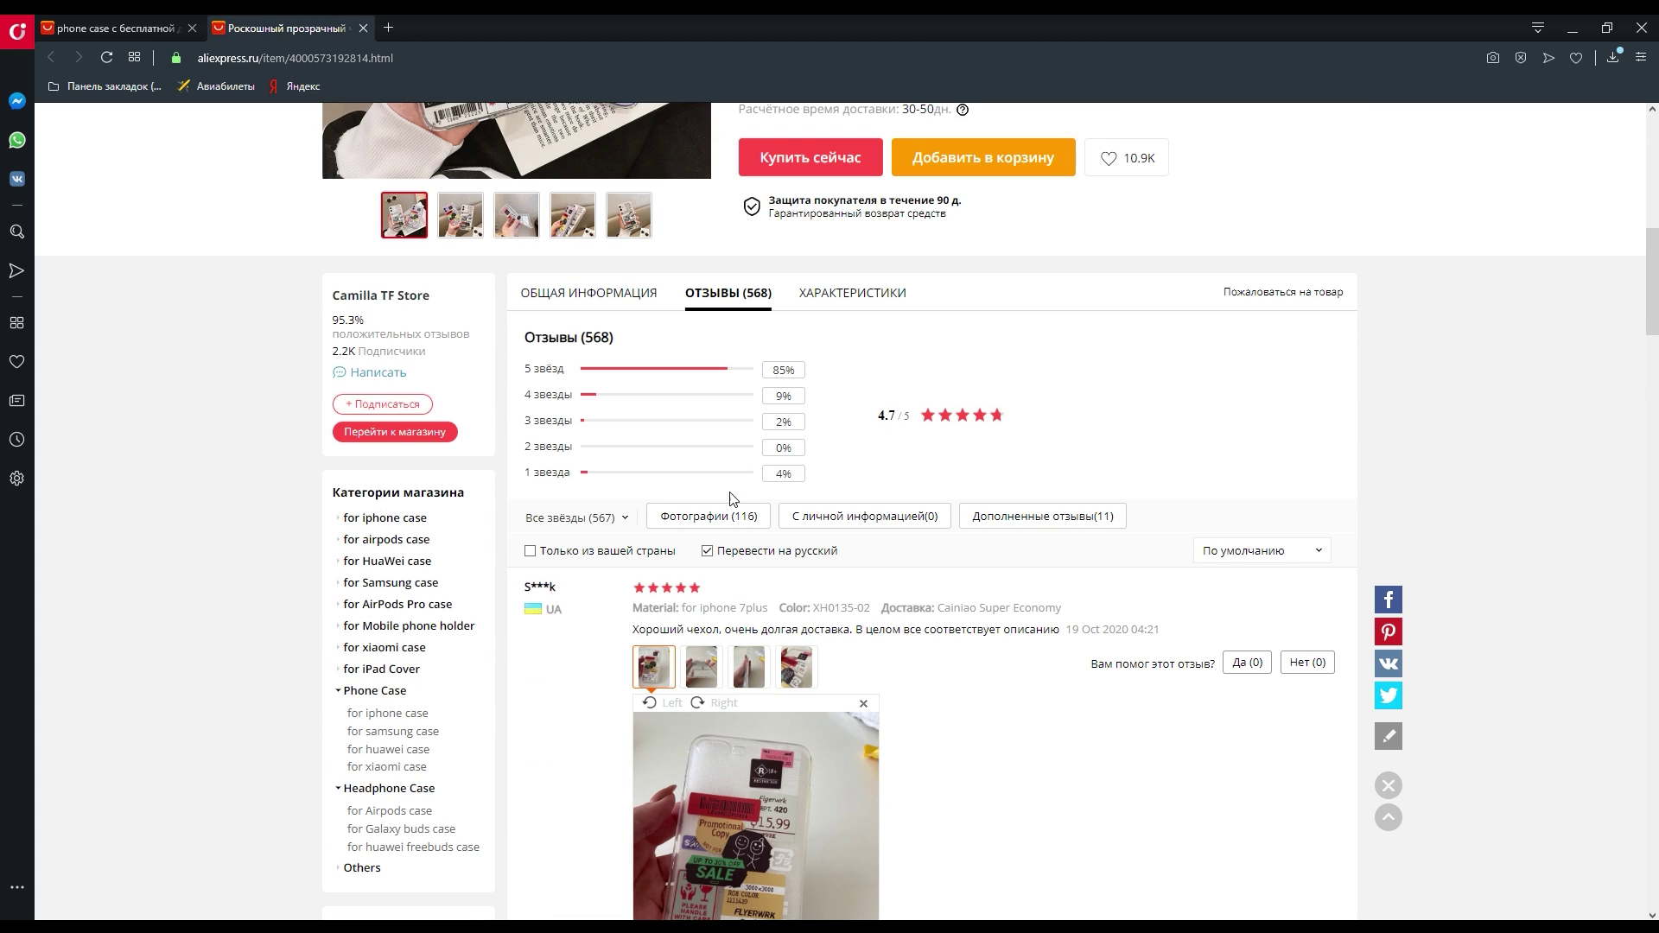
pyautogui.scroll(-6, 804, 587)
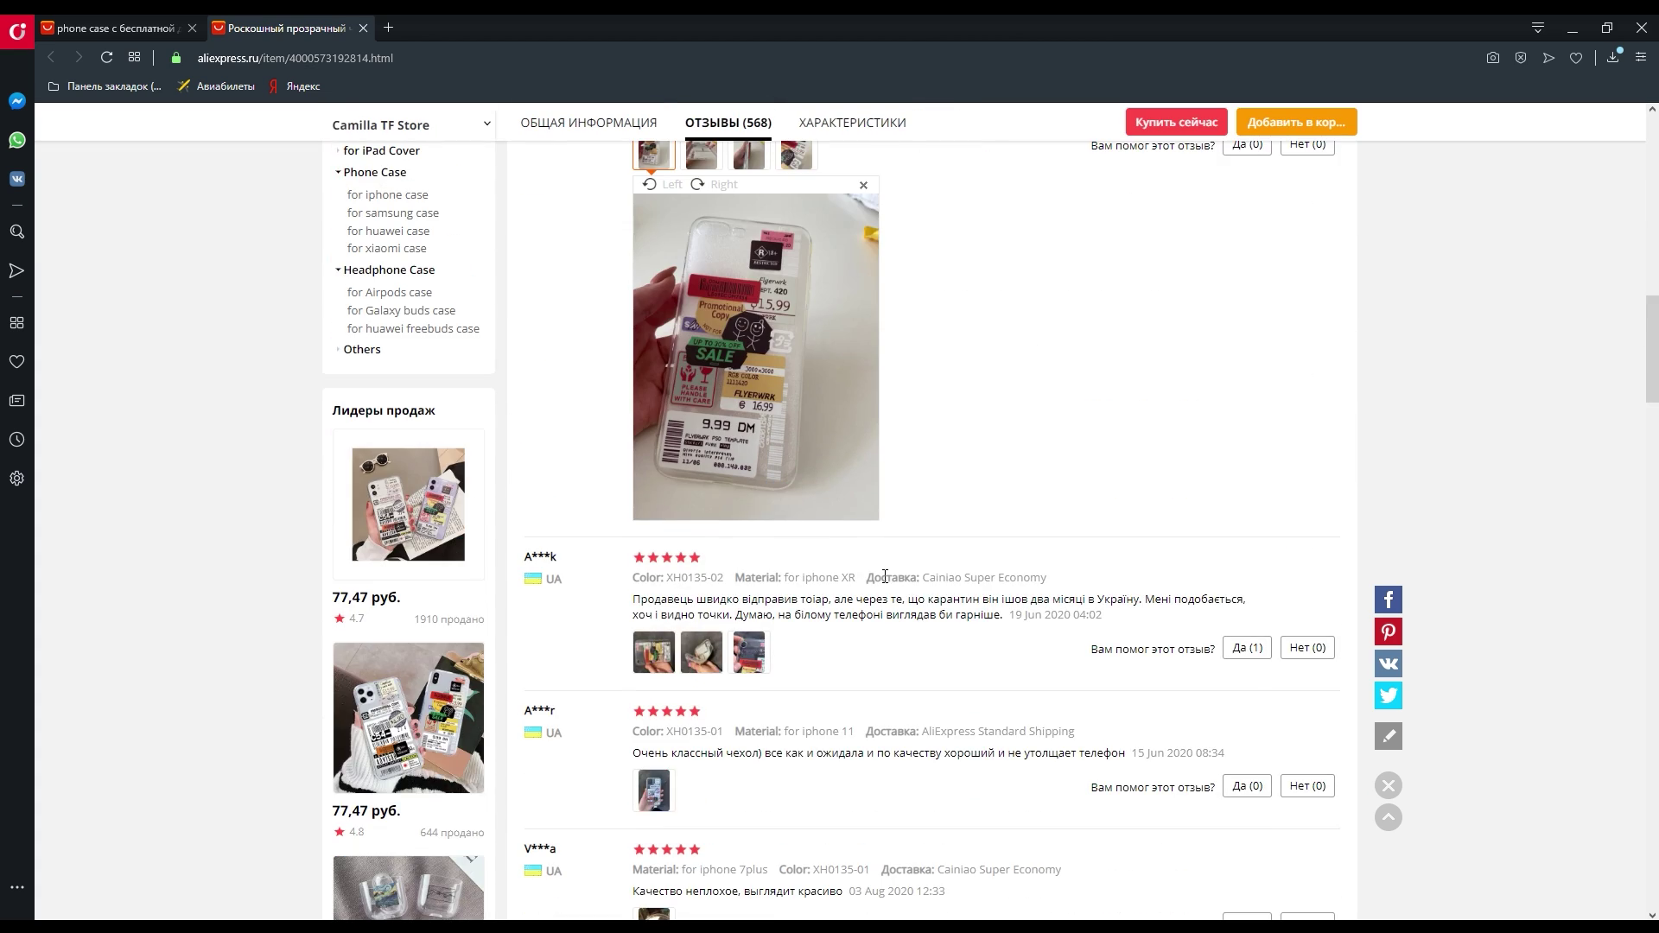
pyautogui.scroll(6, 885, 575)
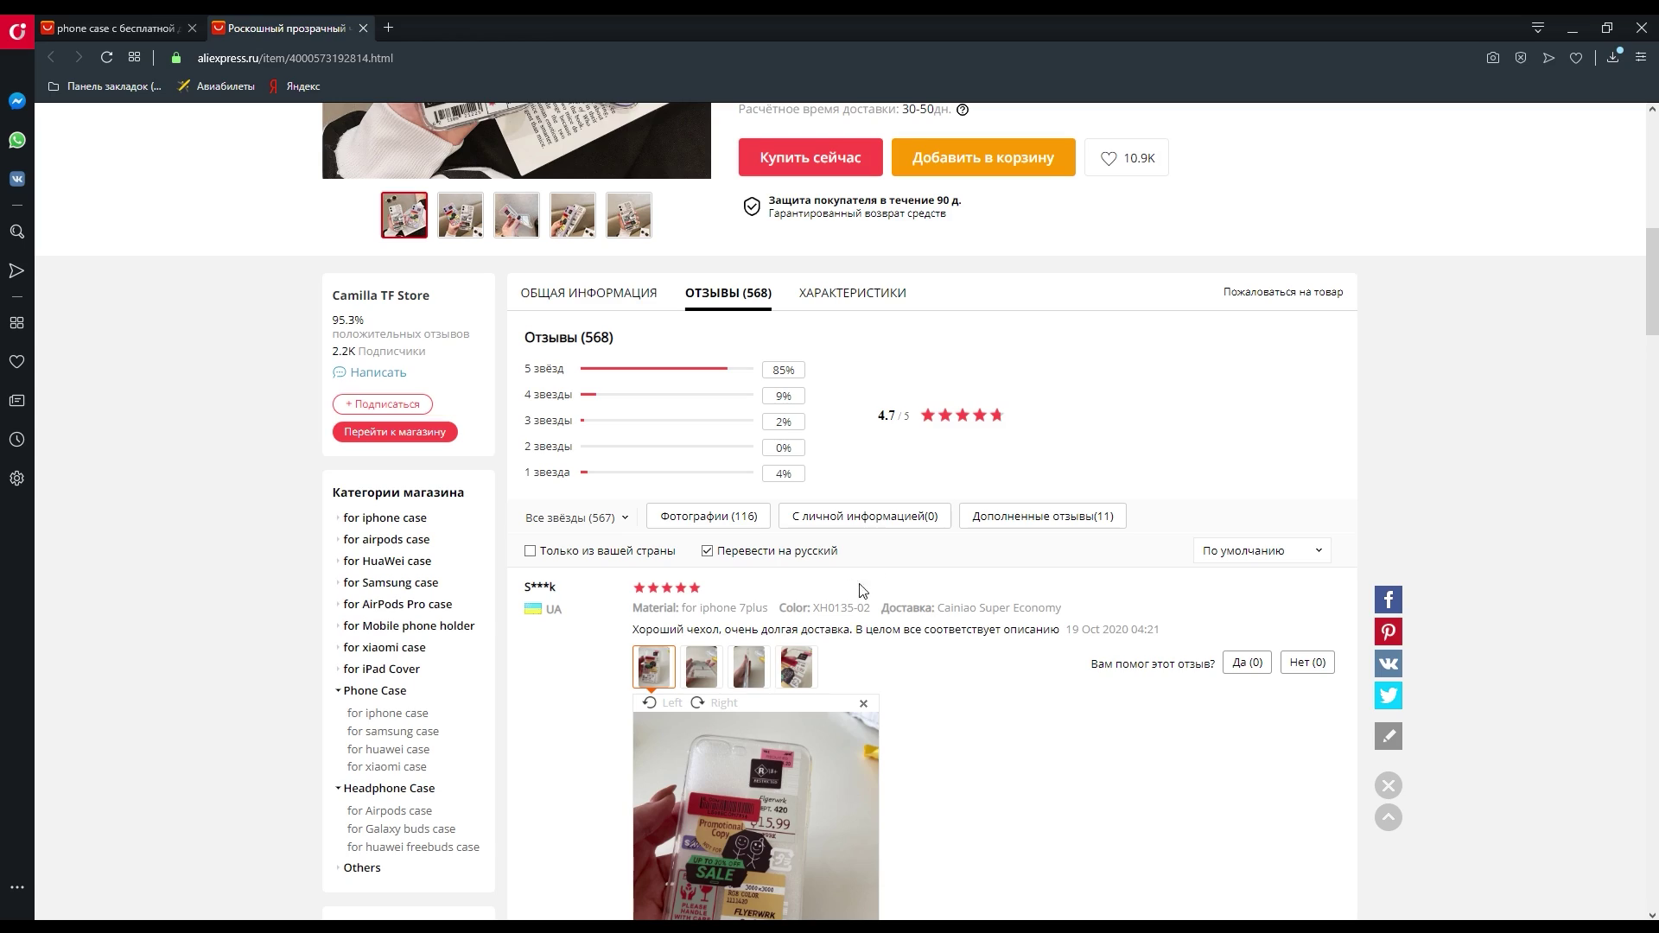
pyautogui.scroll(7, 695, 624)
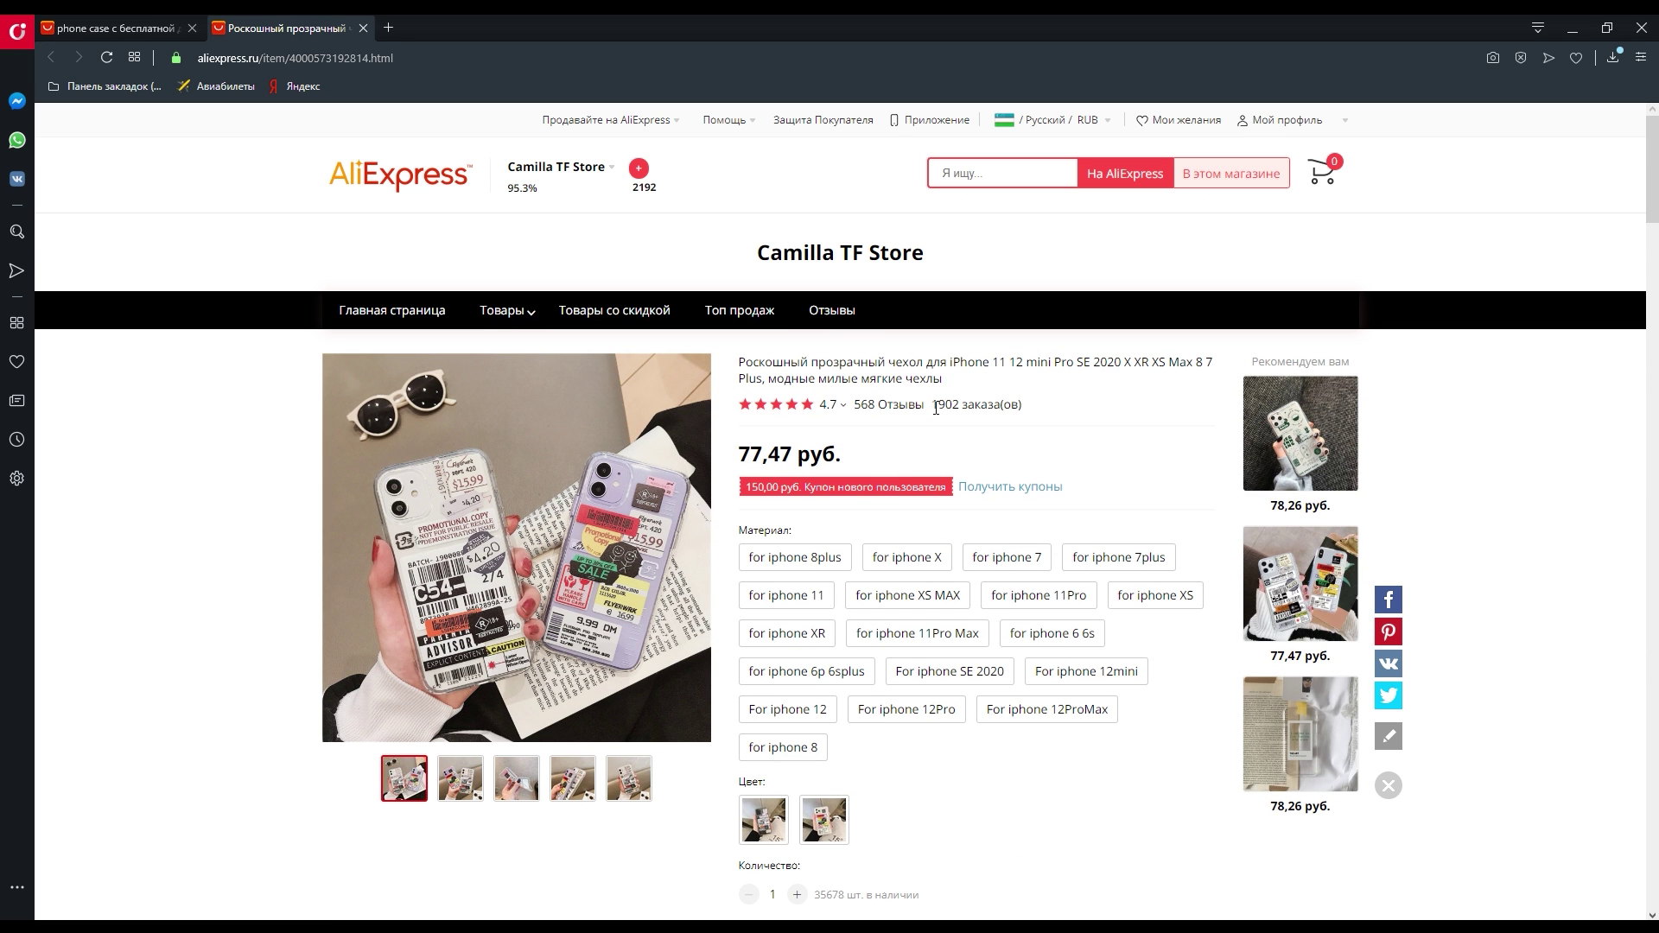
# - Look over the case's 1902 orders count and its reviews
pyautogui.moveTo(944, 407)
pyautogui.mouseDown()
pyautogui.moveTo(975, 407)
pyautogui.moveTo(961, 405)
pyautogui.mouseUp()
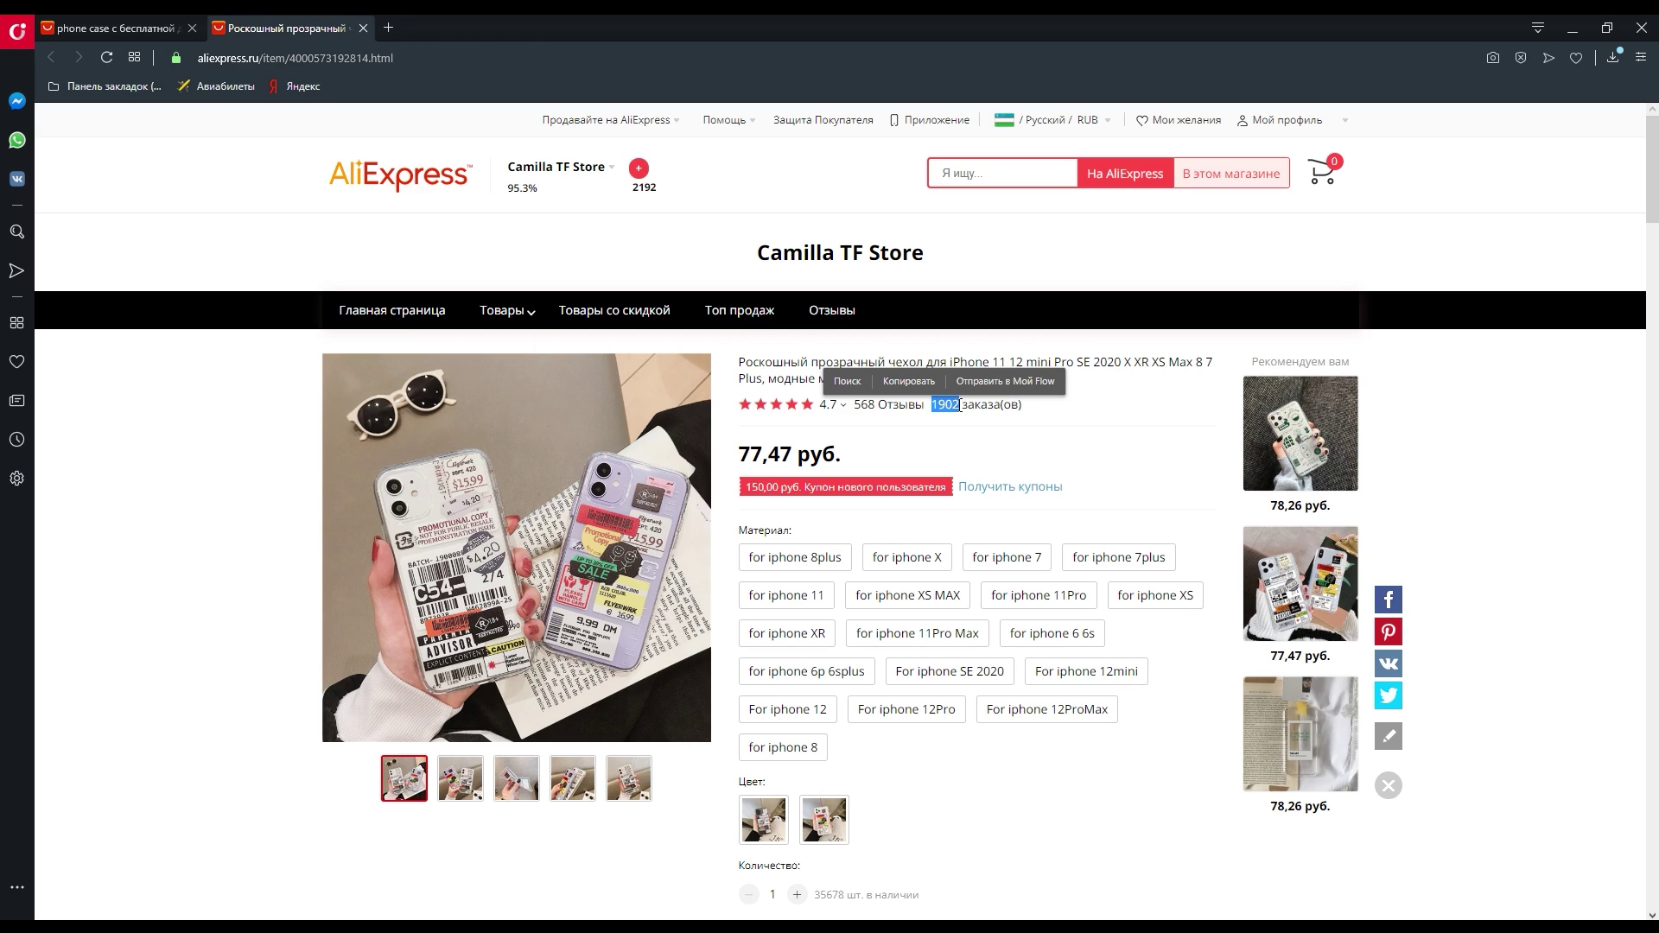
pyautogui.click(957, 405)
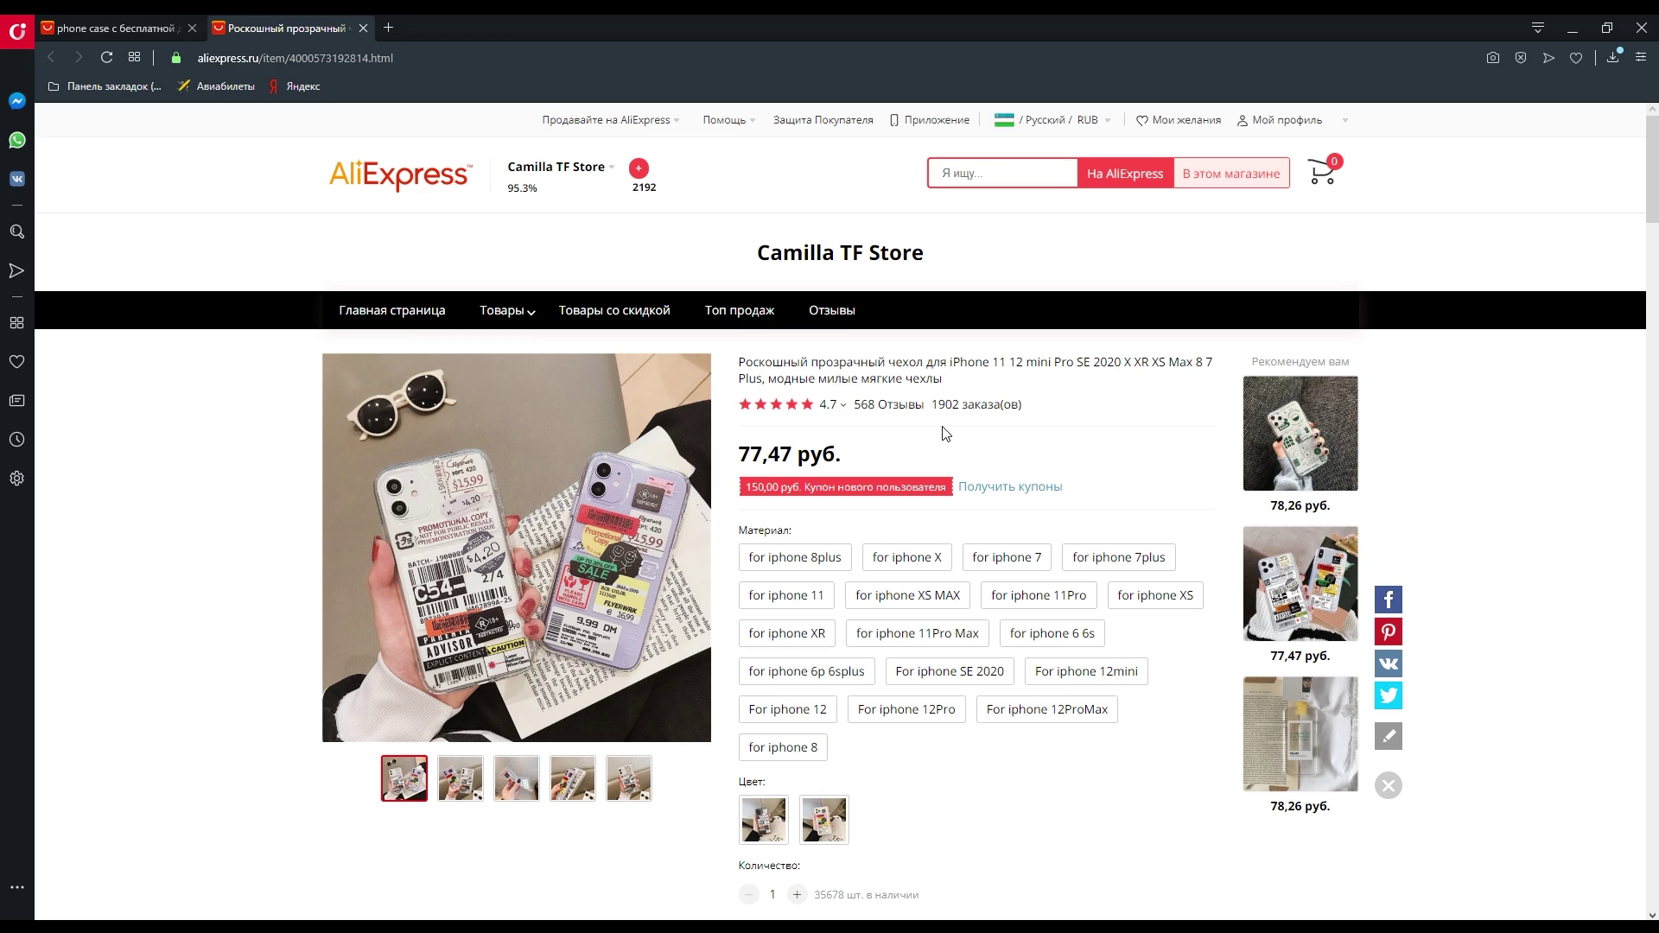
pyautogui.moveTo(952, 406); pyautogui.dragTo(963, 405)
pyautogui.click(975, 424)
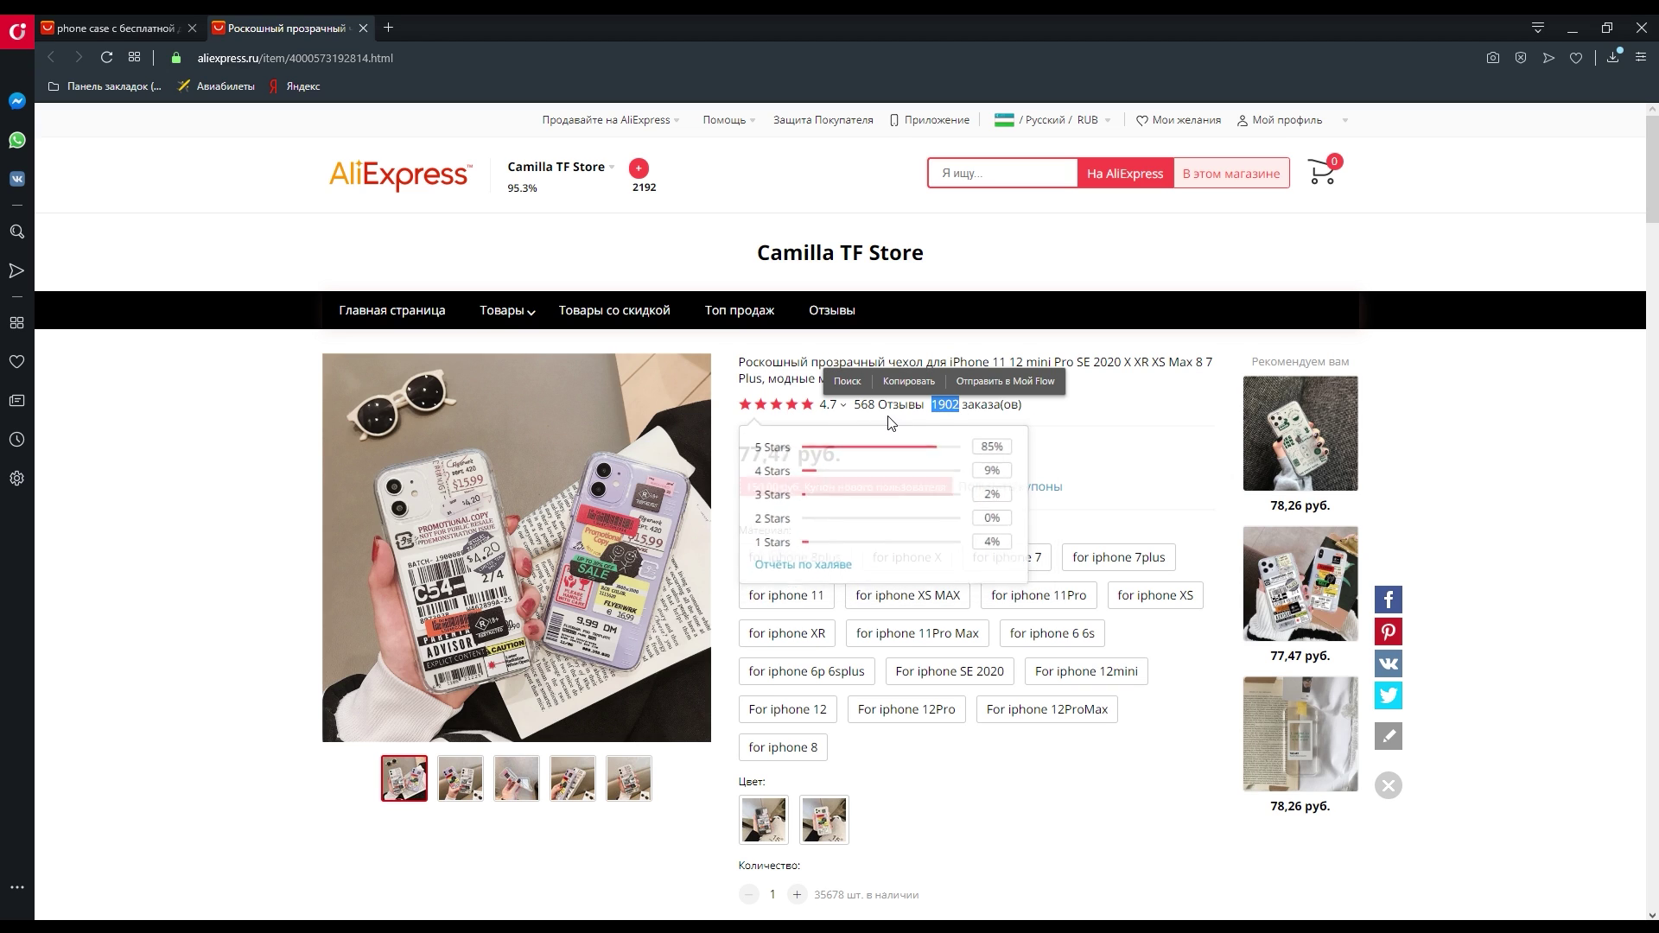
pyautogui.click(889, 405)
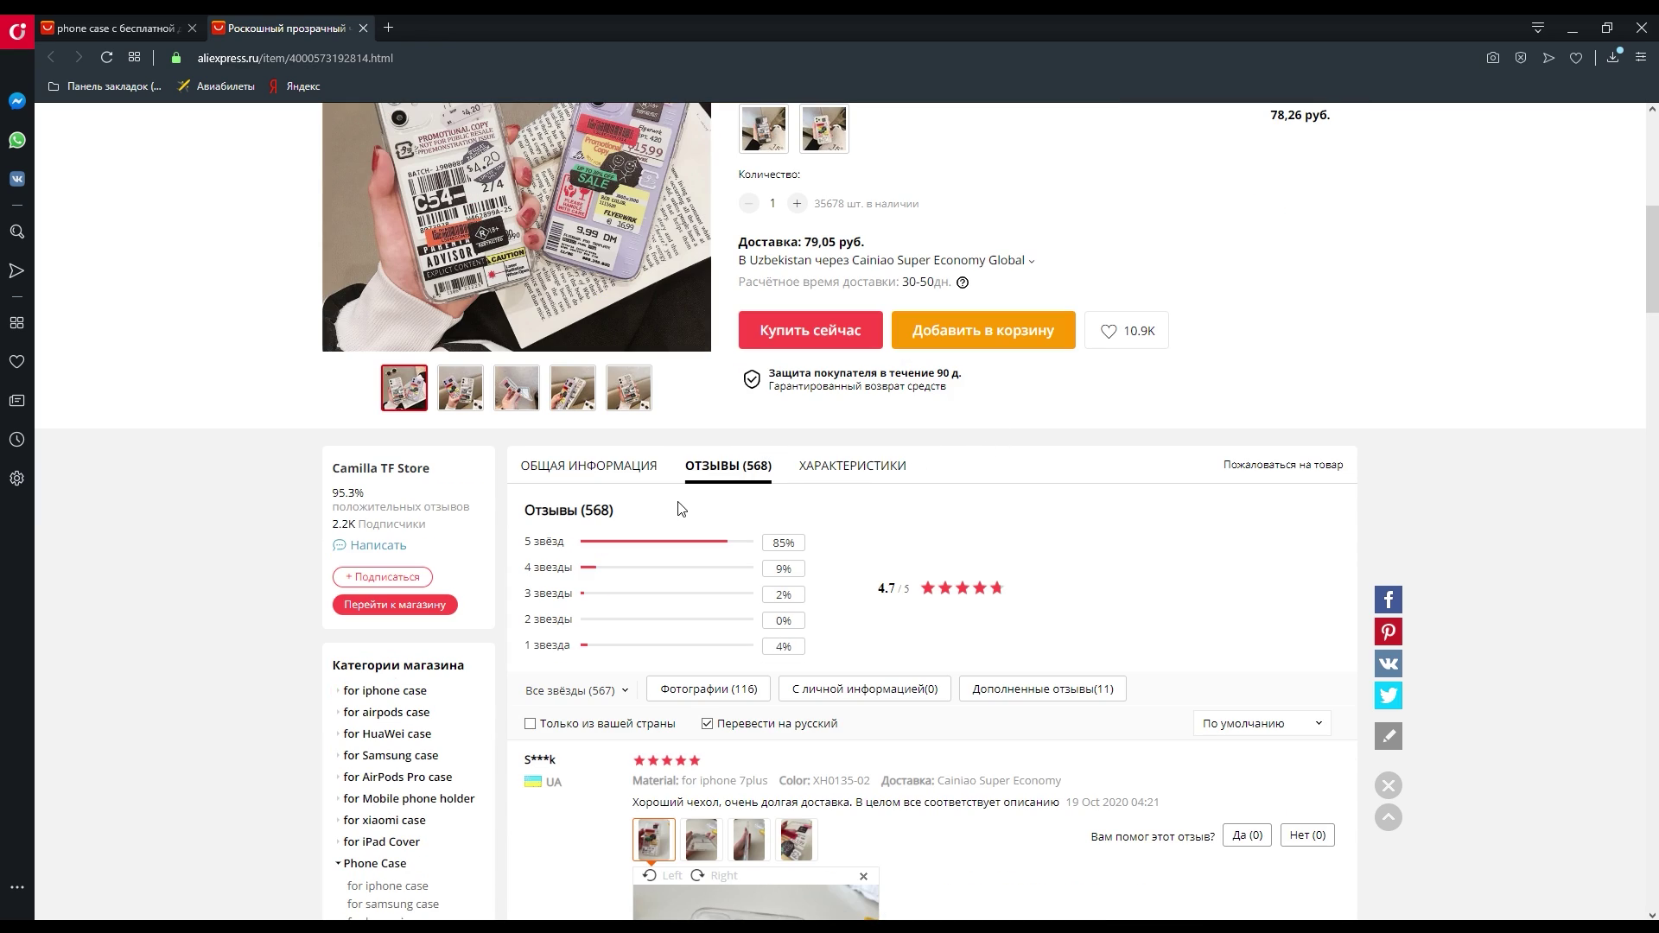
pyautogui.scroll(3, 765, 510)
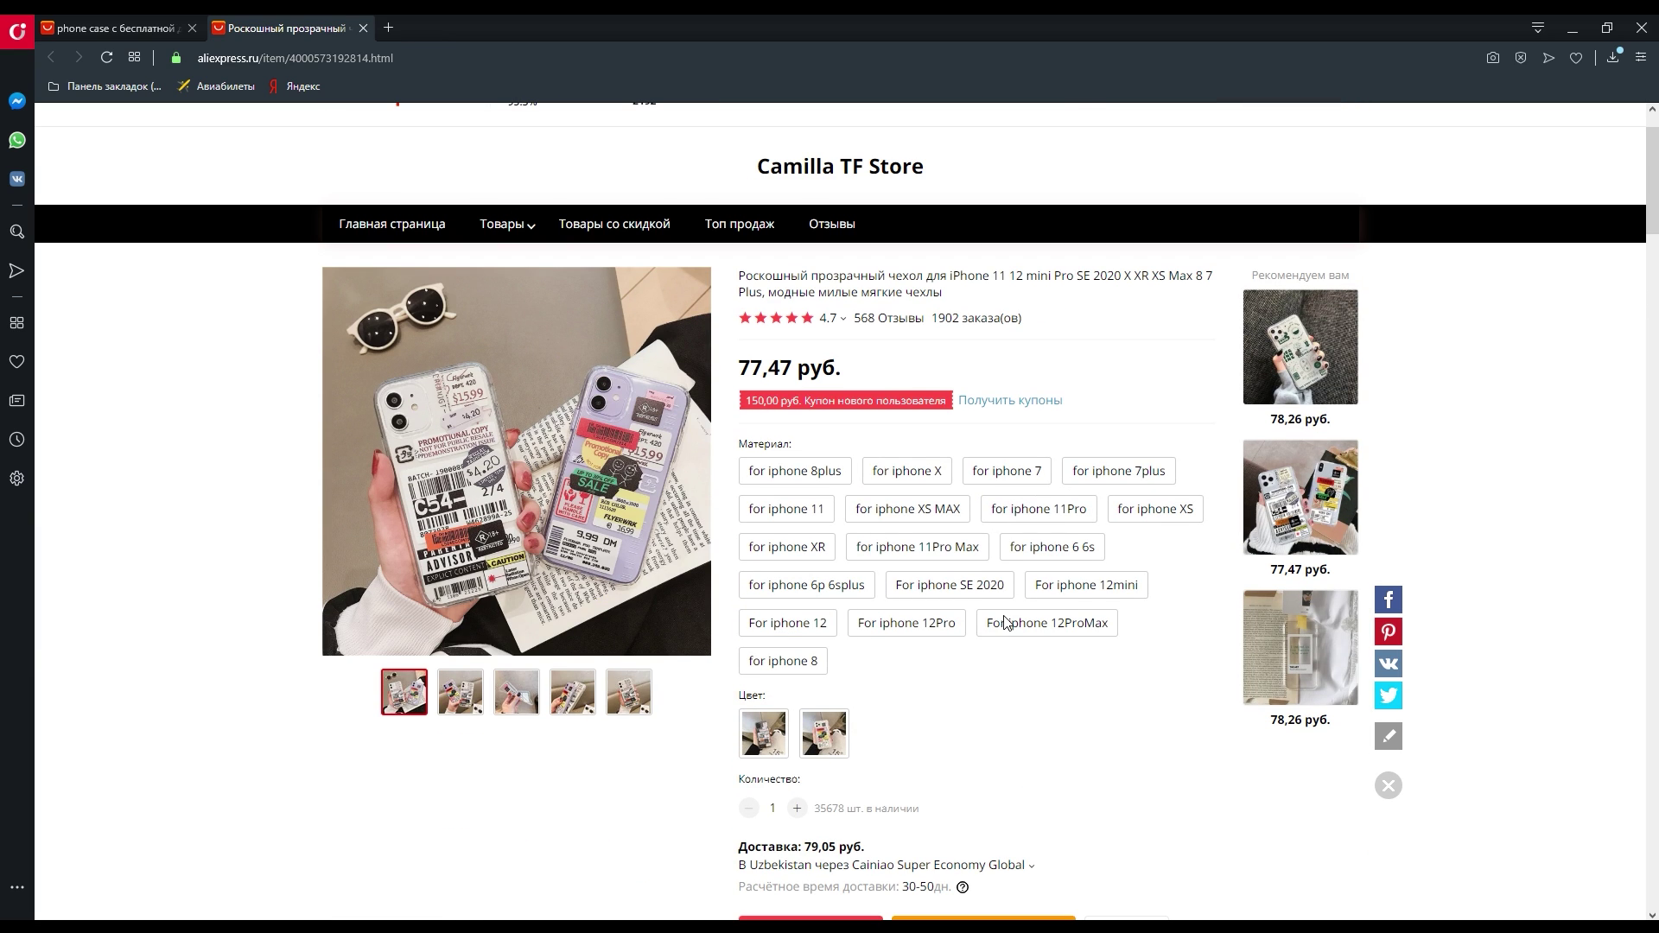
pyautogui.scroll(-2, 1003, 622)
pyautogui.scroll(3, 935, 571)
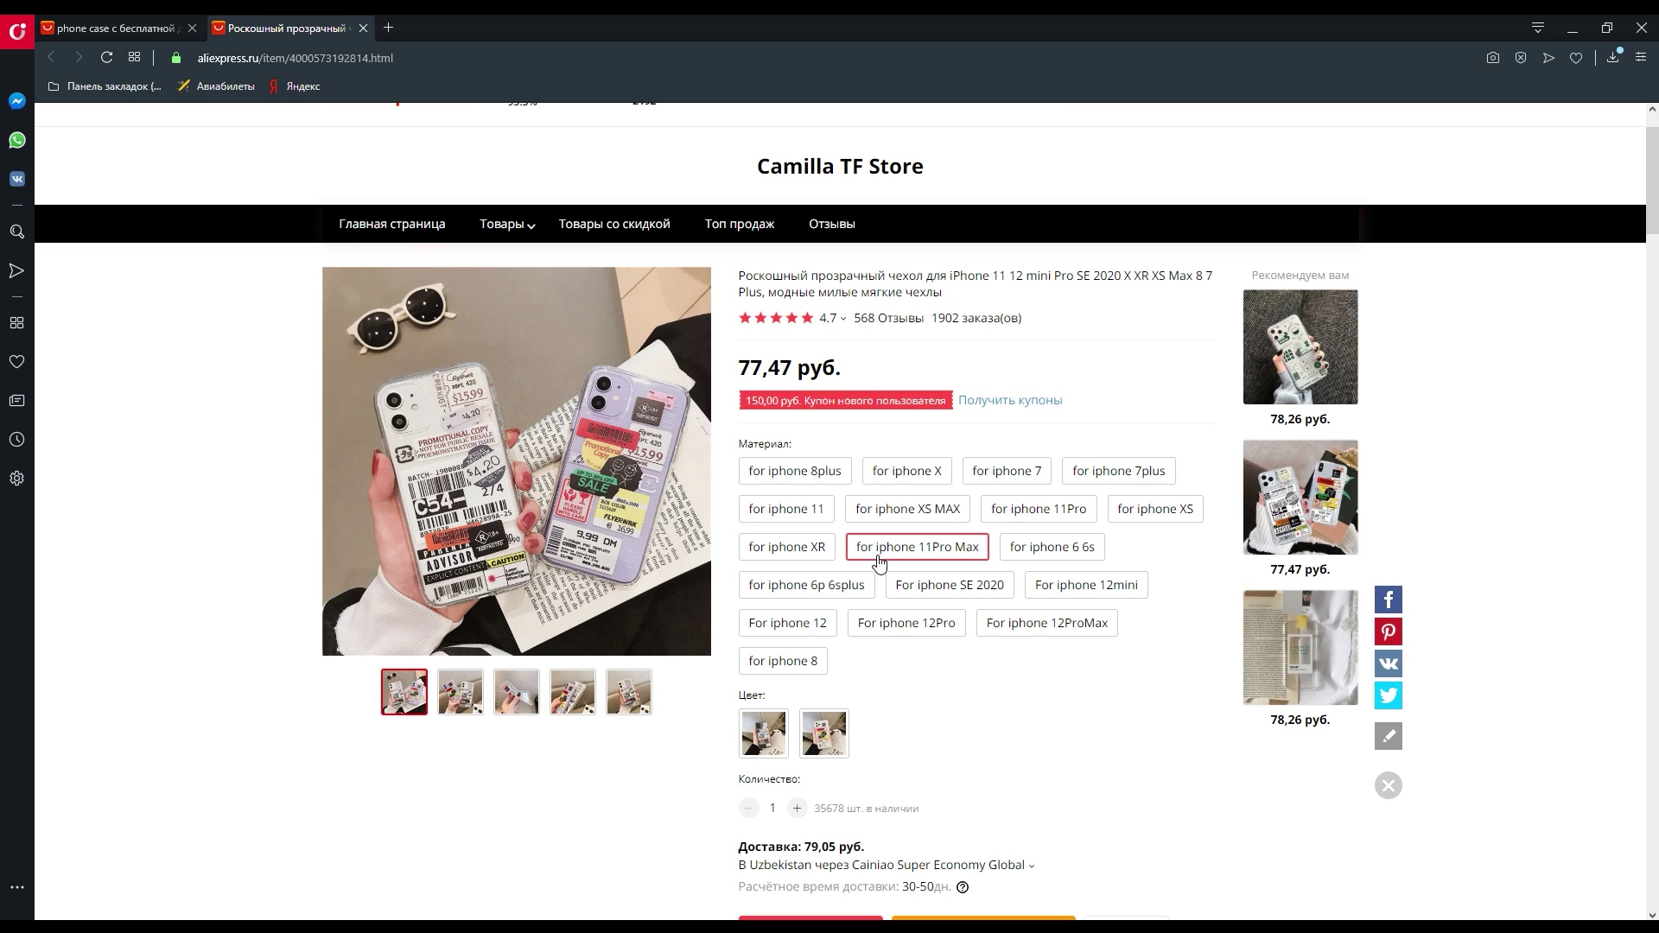
# - Try the iPhone 8 Plus and iPhone 7 models, settling on for iphone X
pyautogui.click(798, 480)
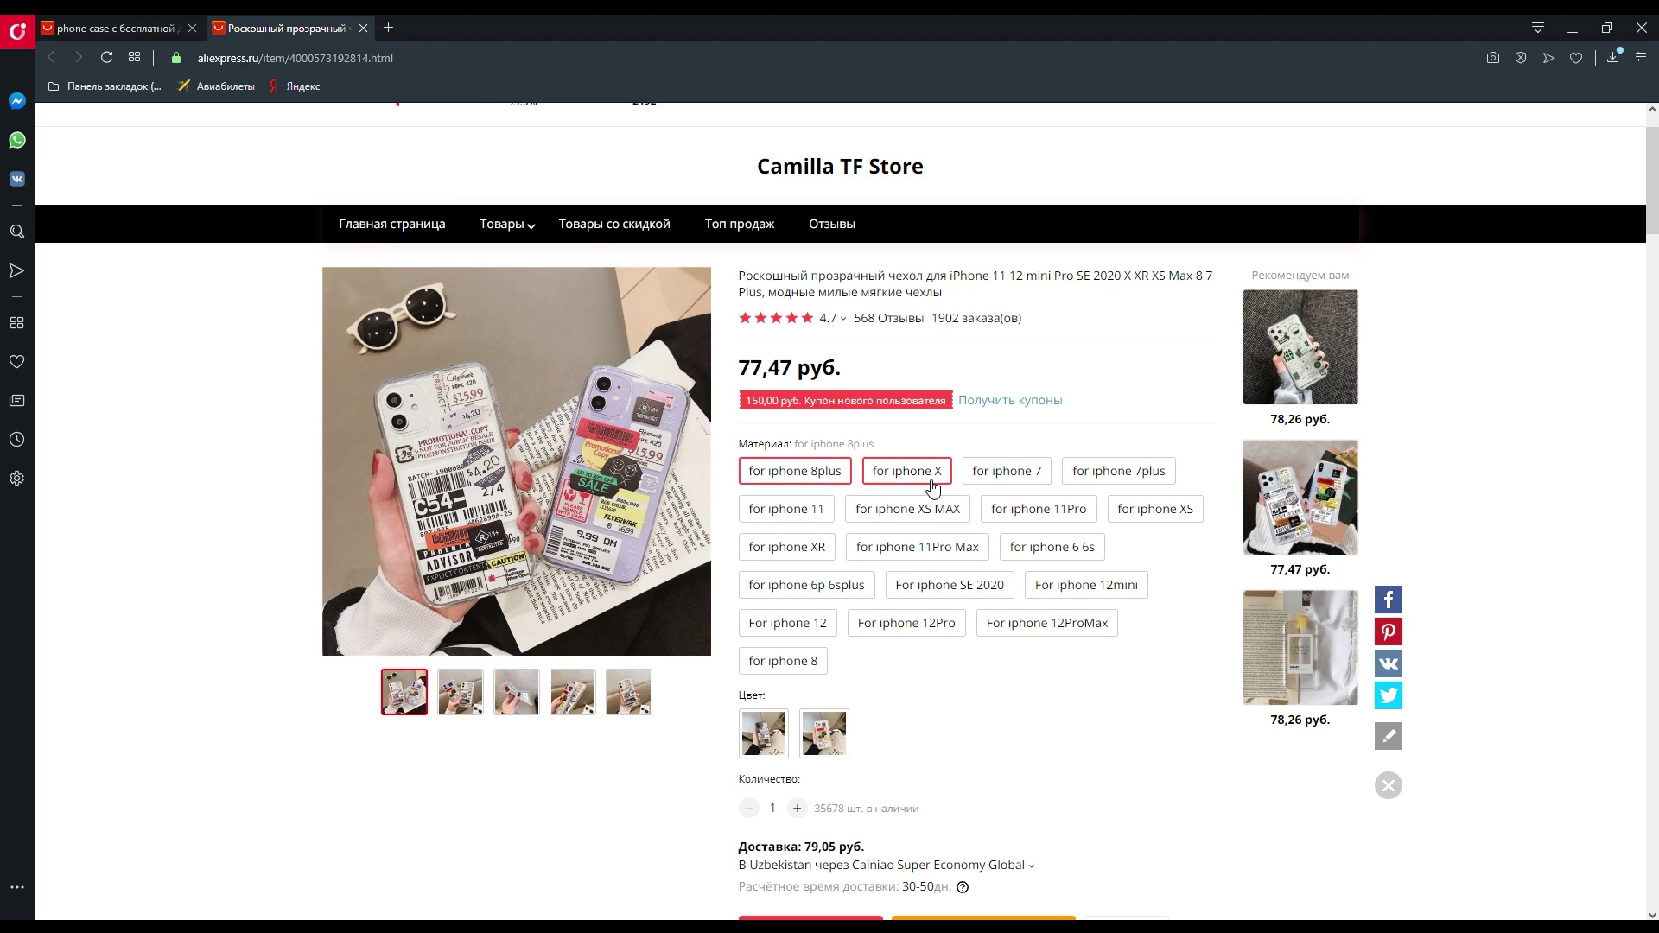
pyautogui.scroll(-1, 931, 488)
pyautogui.scroll(1, 994, 389)
pyautogui.click(1003, 471)
pyautogui.scroll(-3, 1074, 530)
pyautogui.scroll(2, 1074, 530)
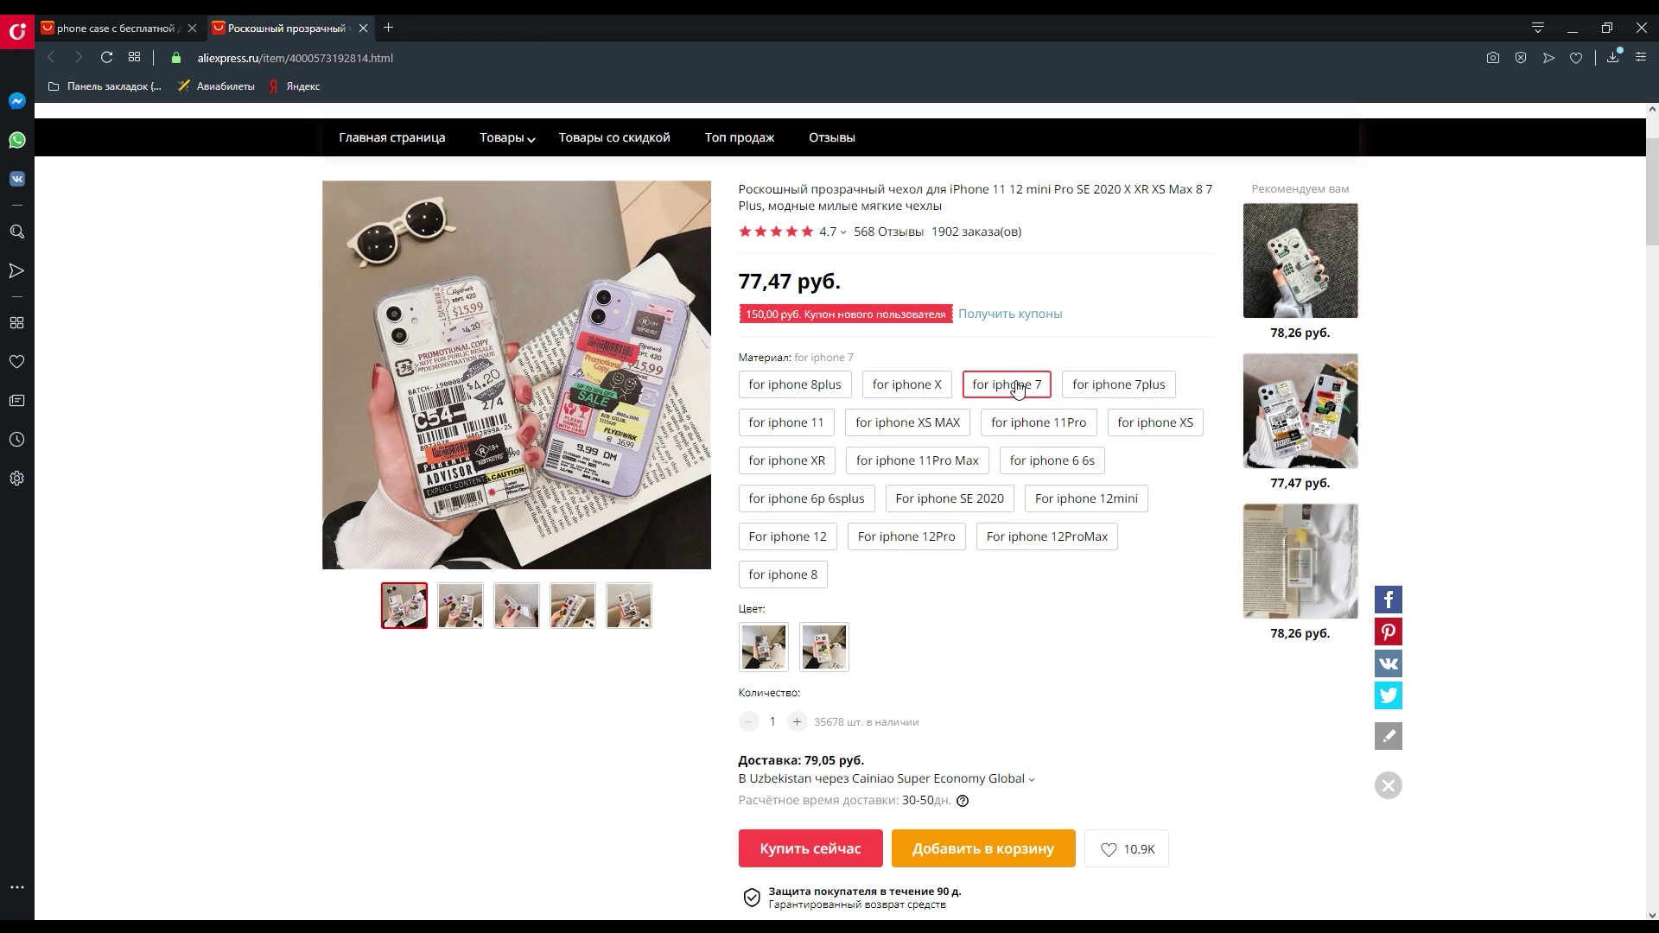
pyautogui.click(912, 386)
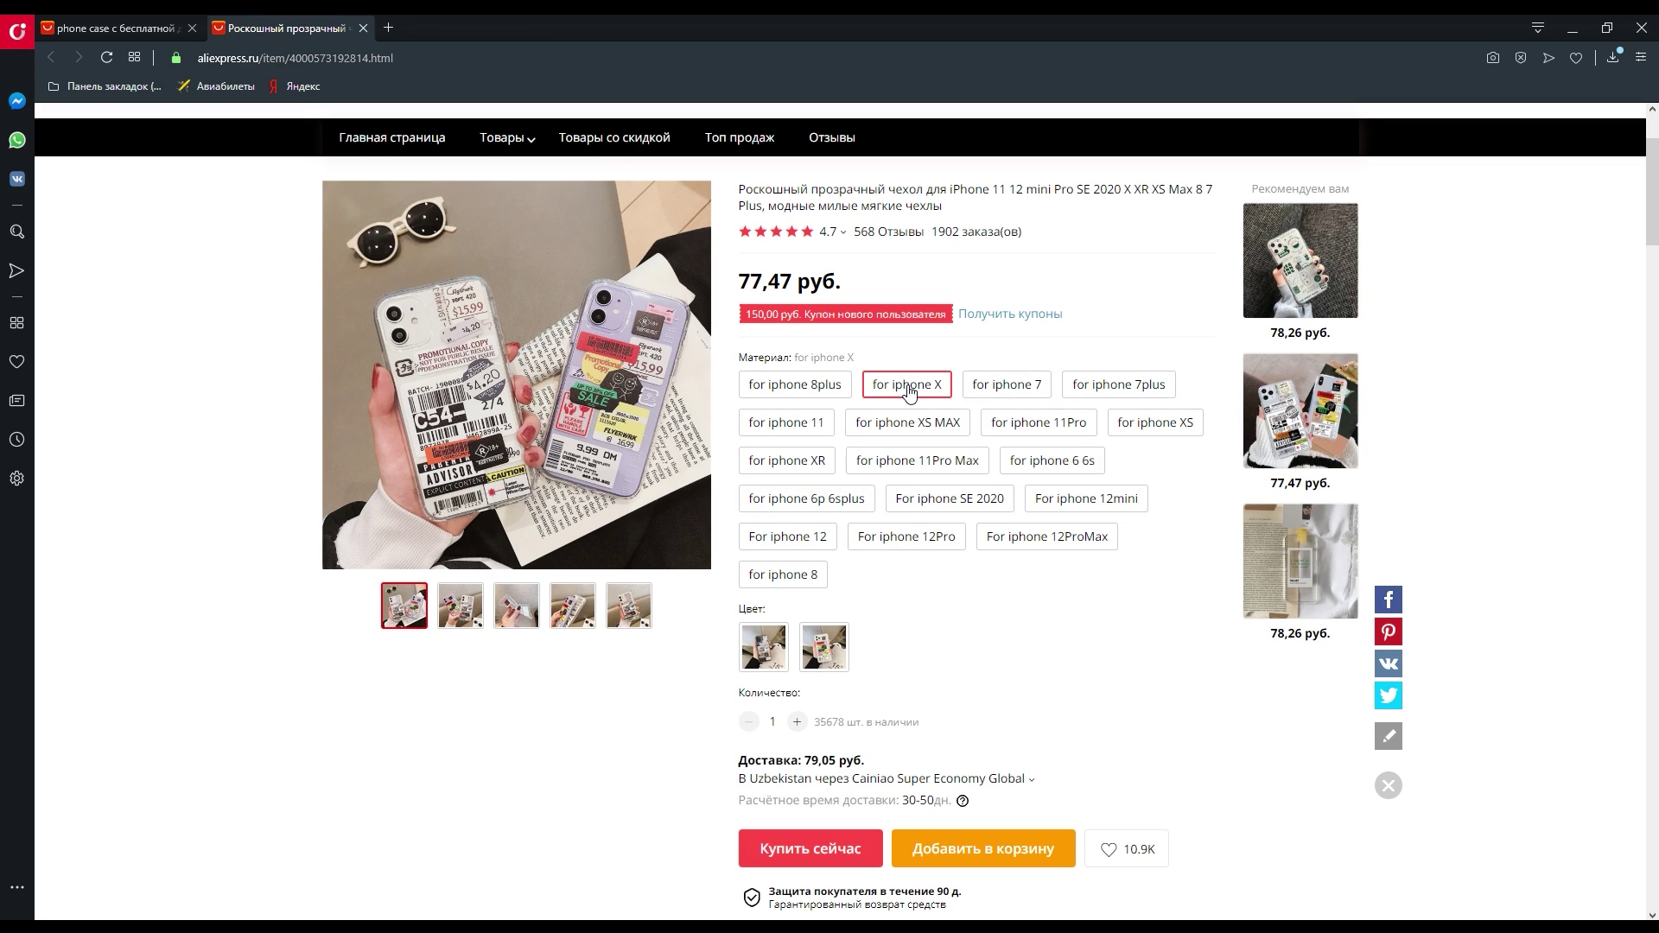
pyautogui.scroll(-1, 821, 653)
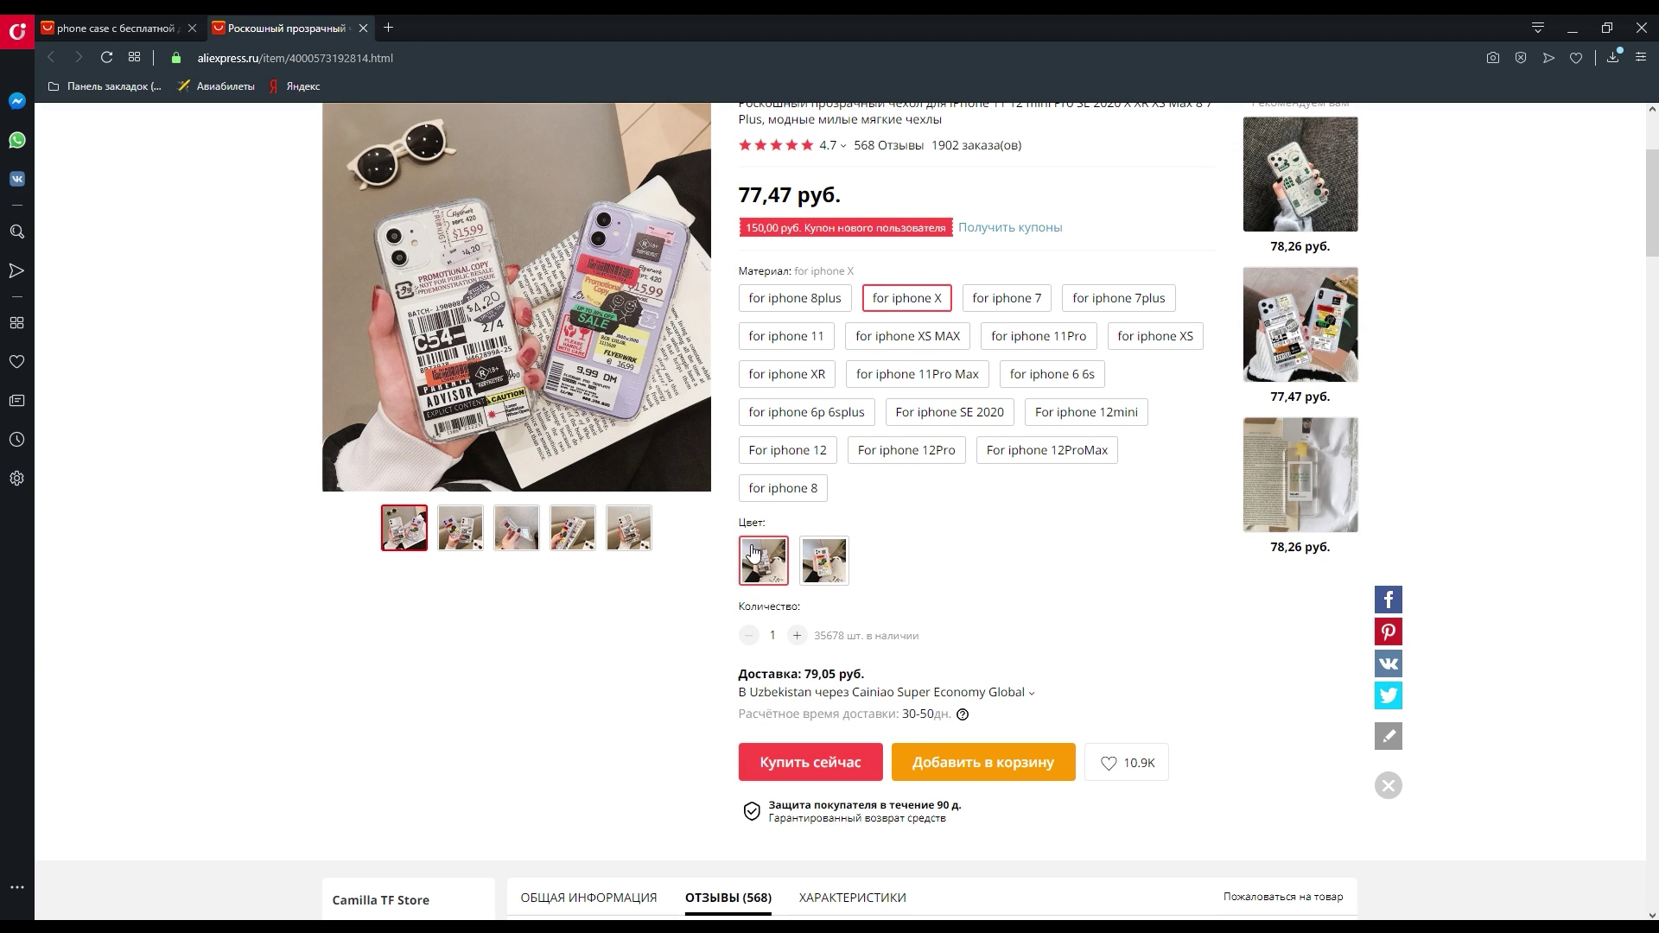
# - Choose colour XH0135-01 and check the delivery cost to Uzbekistan
pyautogui.click(782, 581)
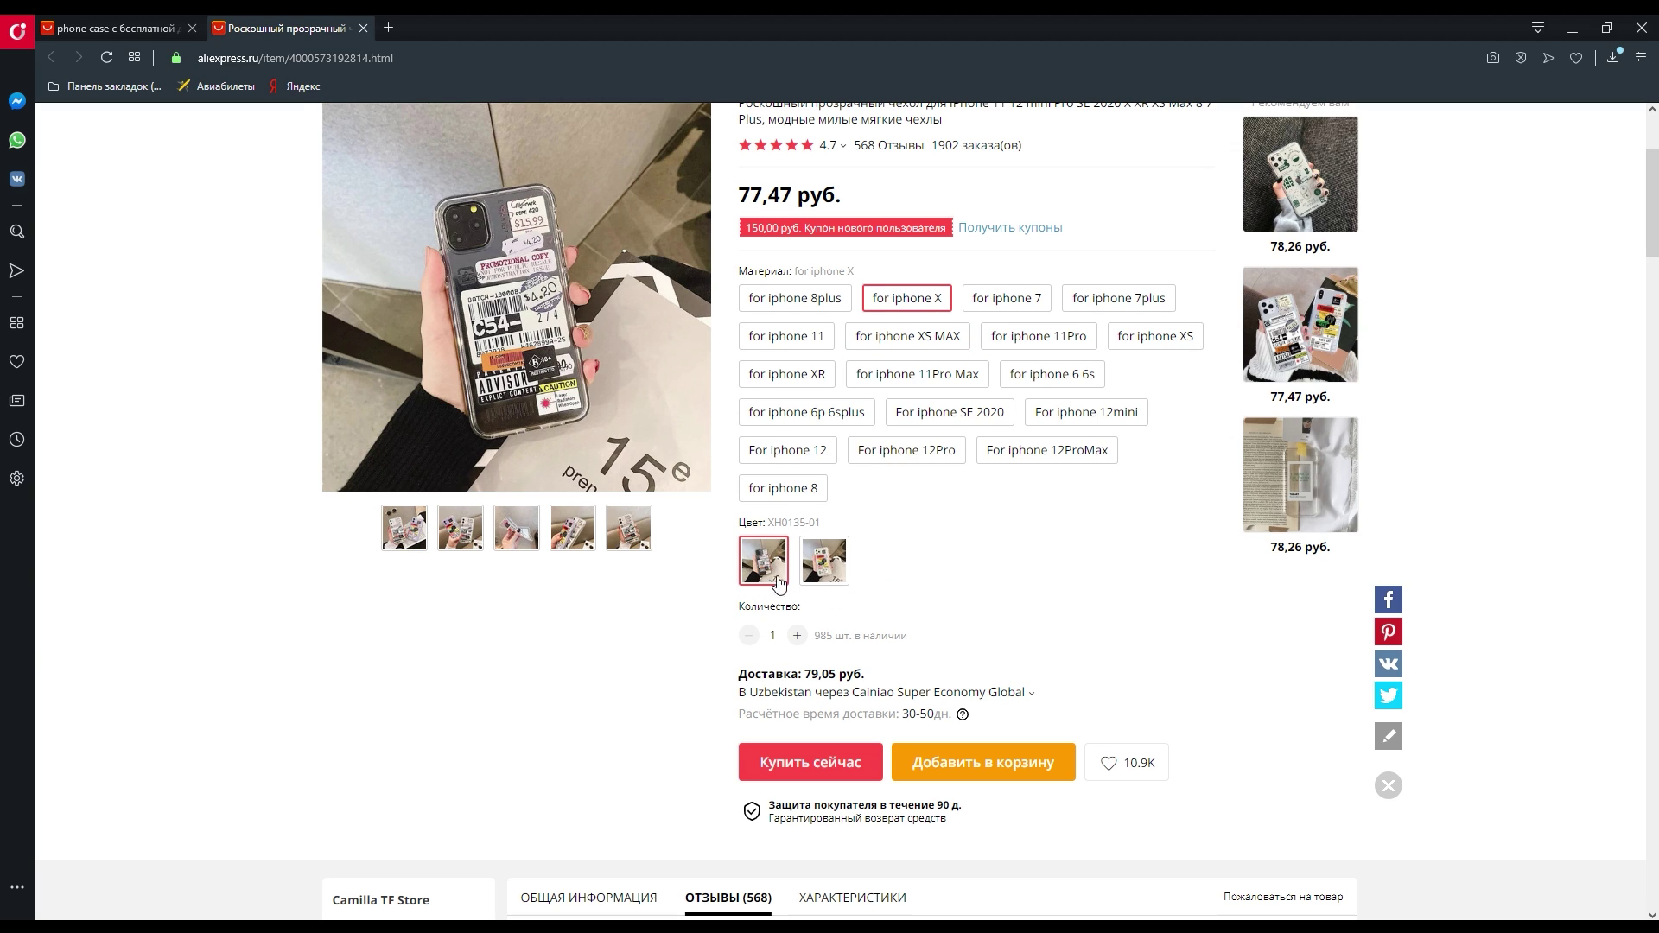
pyautogui.click(828, 578)
pyautogui.scroll(-2, 828, 577)
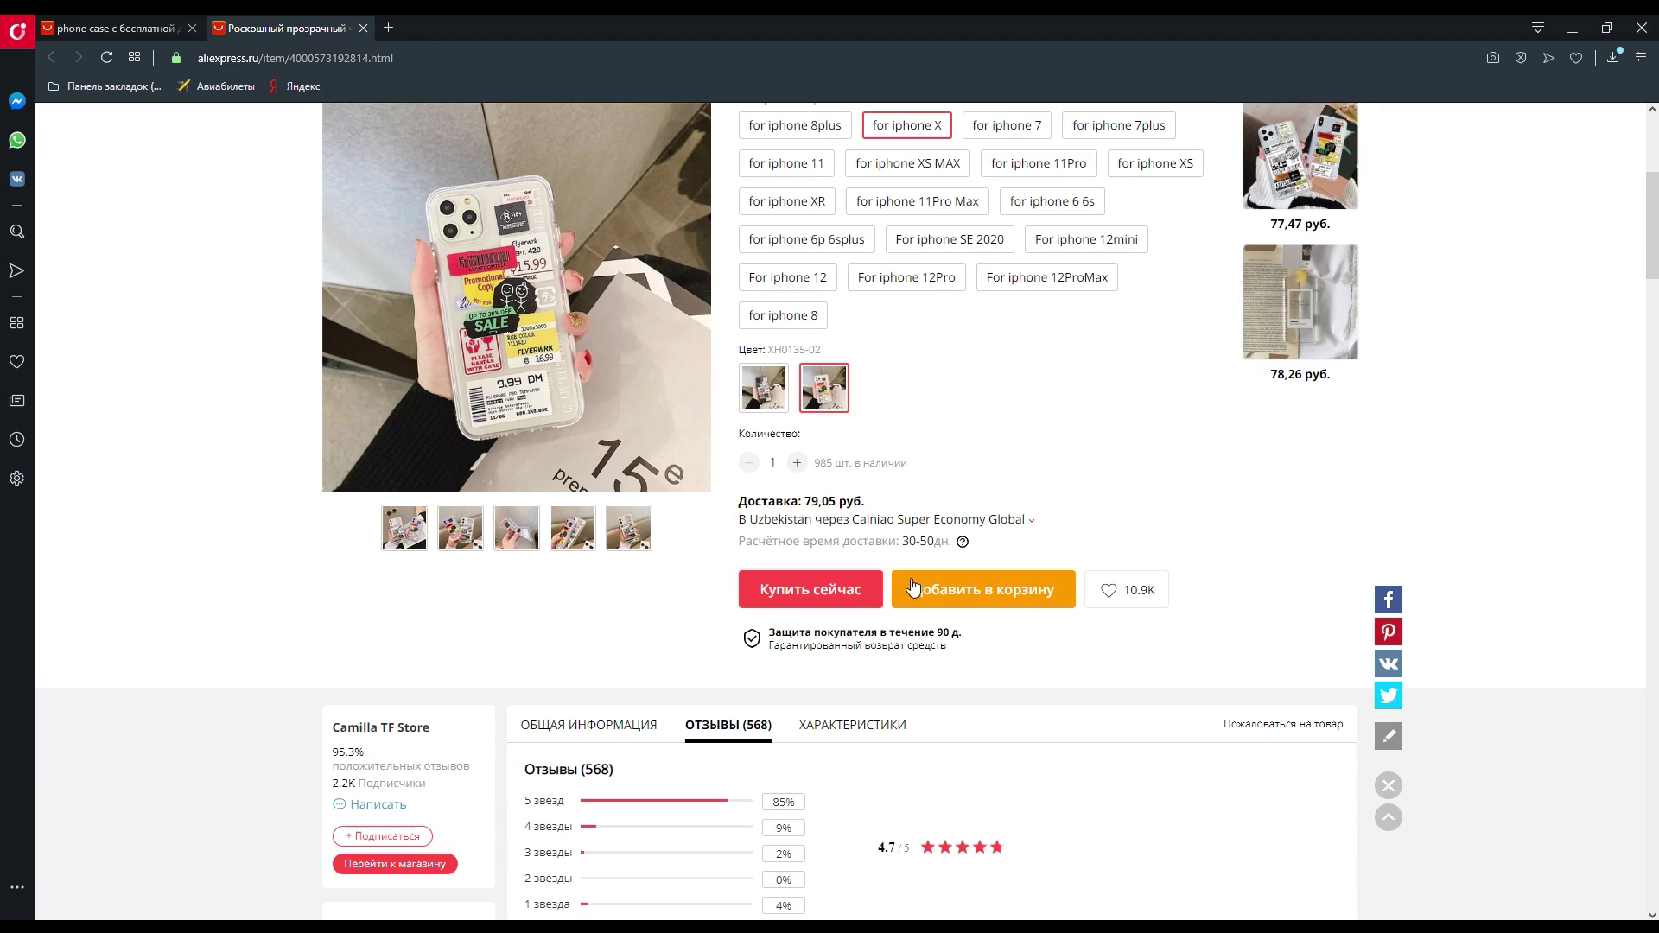
pyautogui.scroll(3, 812, 605)
pyautogui.click(766, 650)
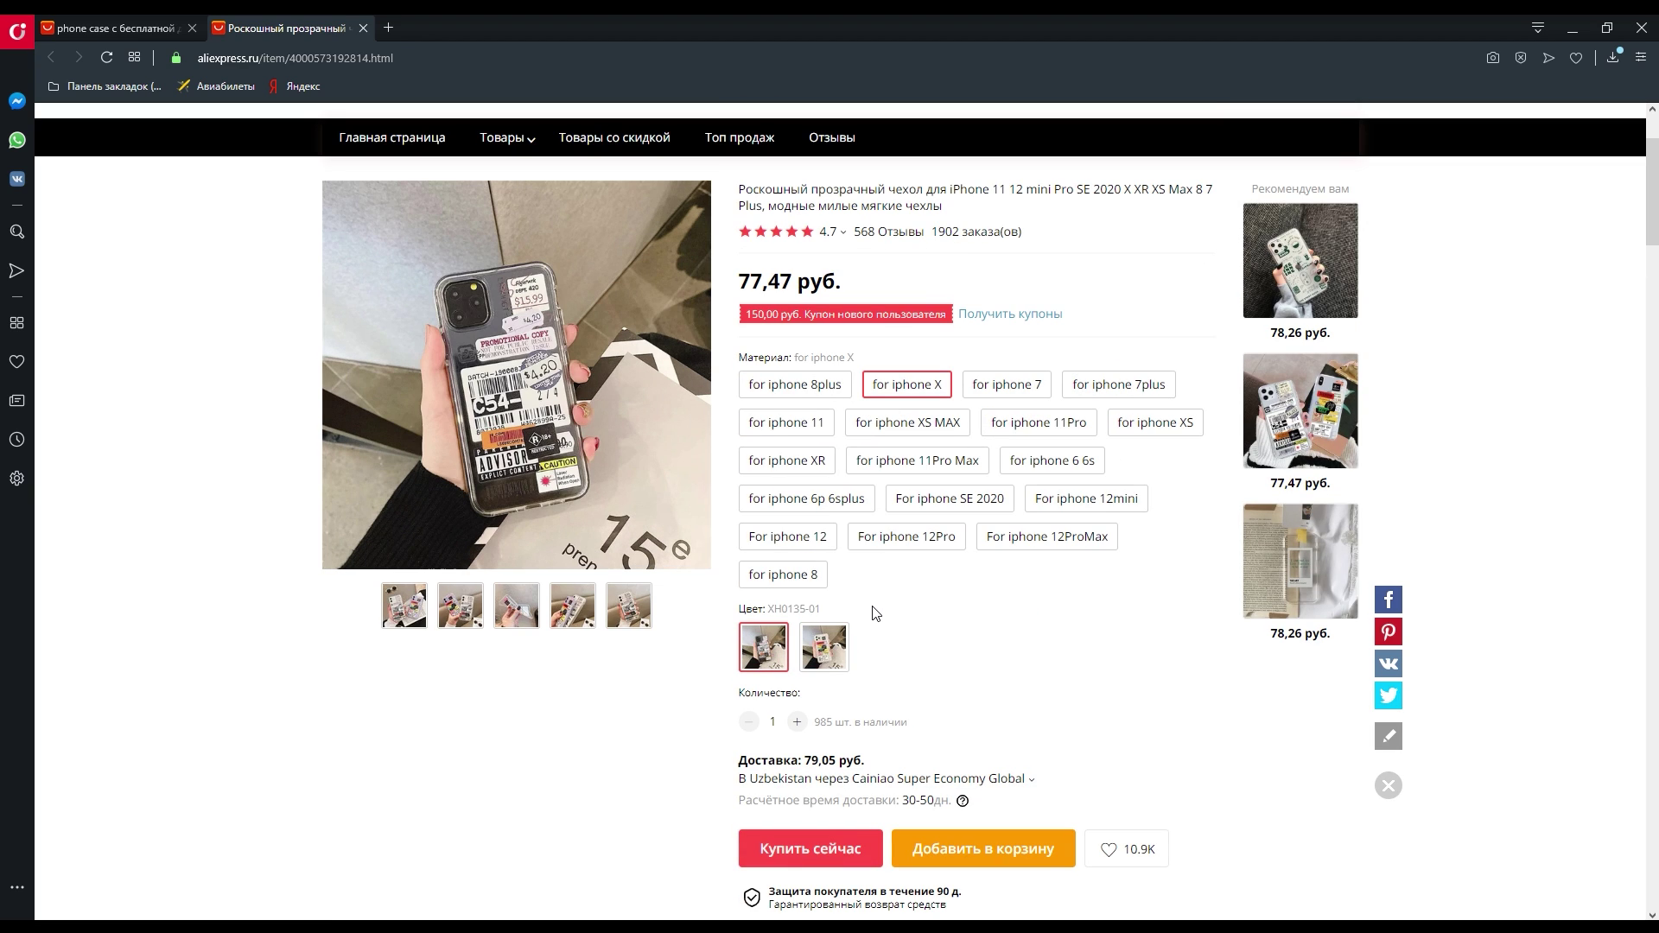
pyautogui.scroll(-2, 875, 614)
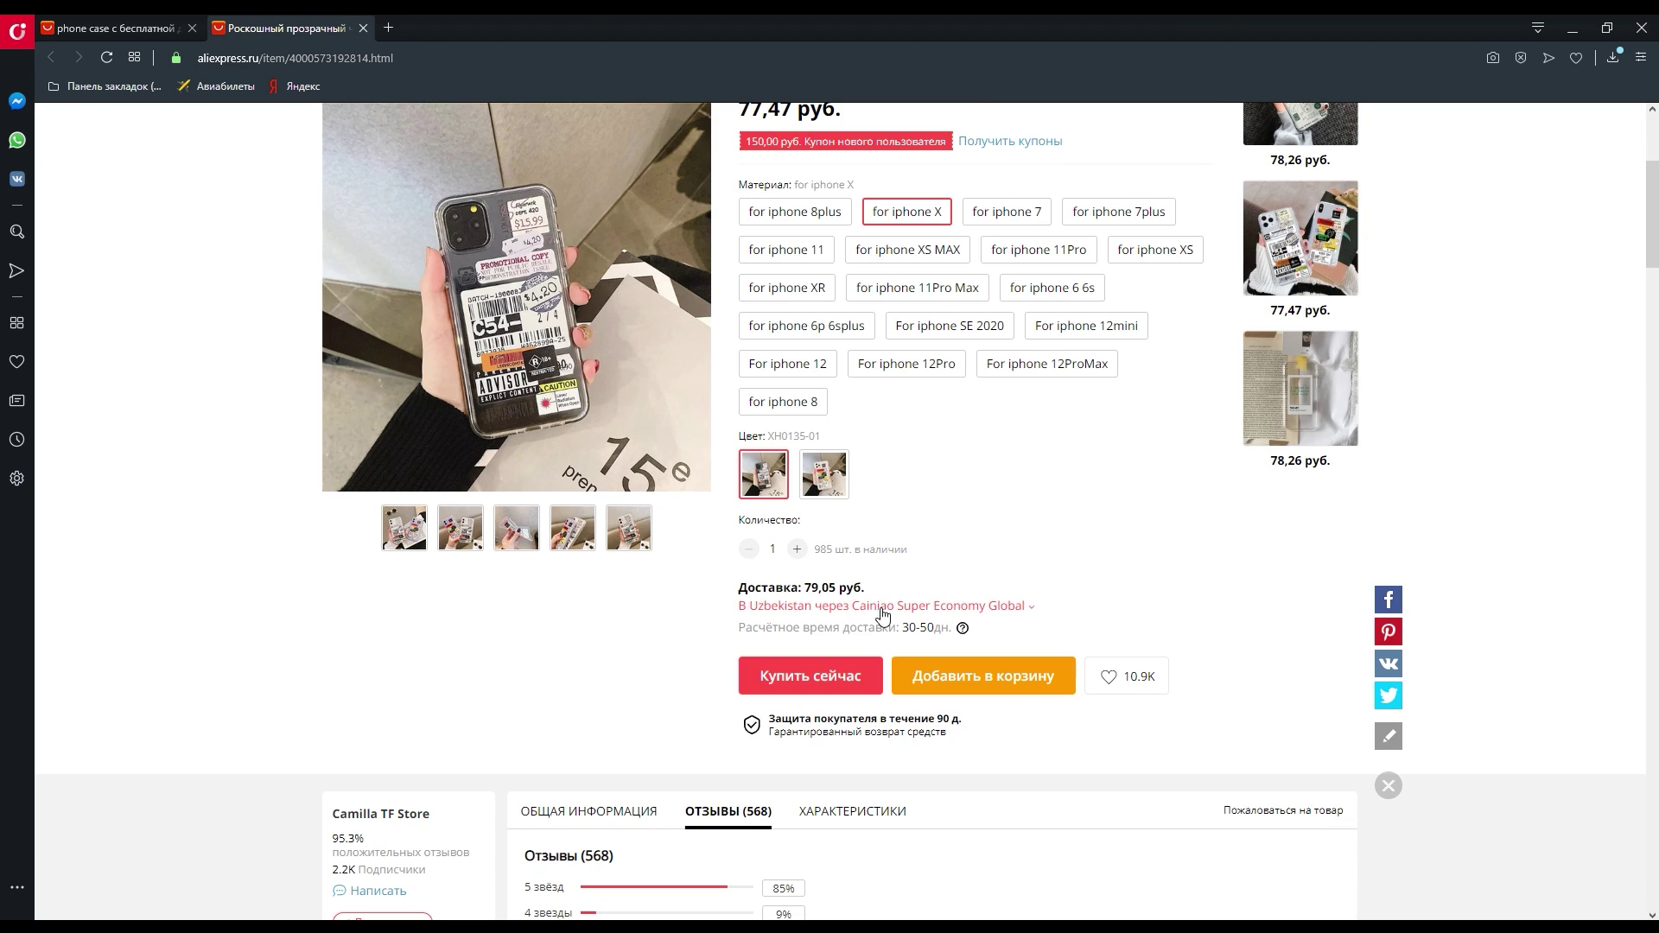
pyautogui.moveTo(757, 590); pyautogui.dragTo(879, 596)
pyautogui.click(840, 588)
pyautogui.click(1003, 624)
pyautogui.click(836, 609)
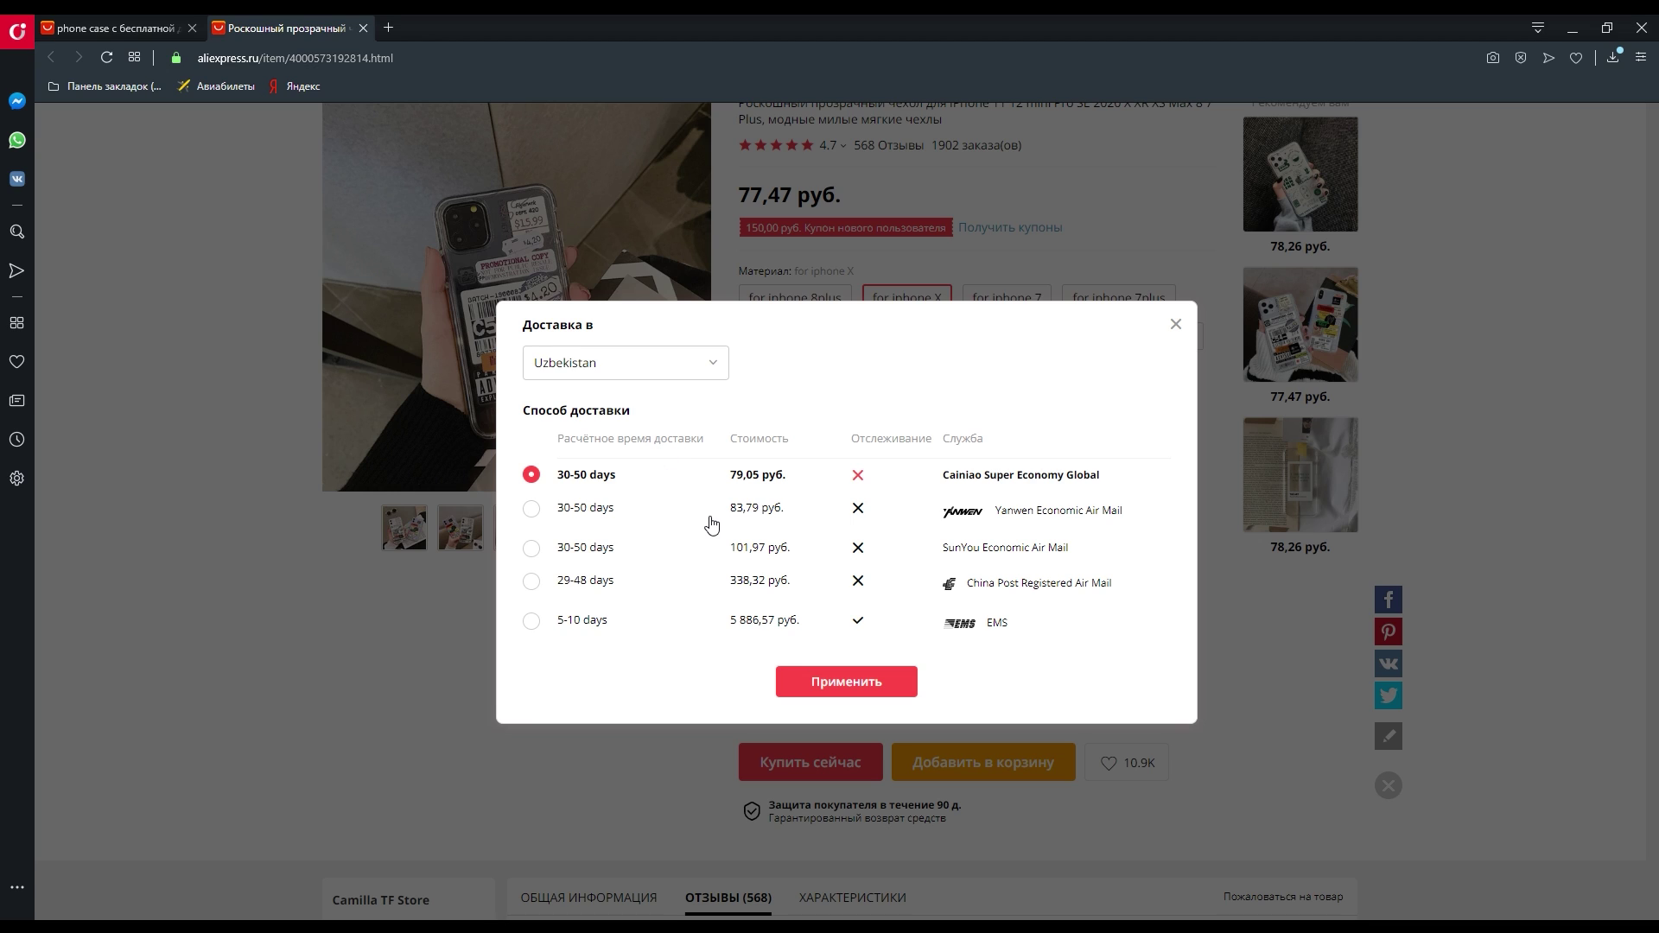
pyautogui.click(605, 512)
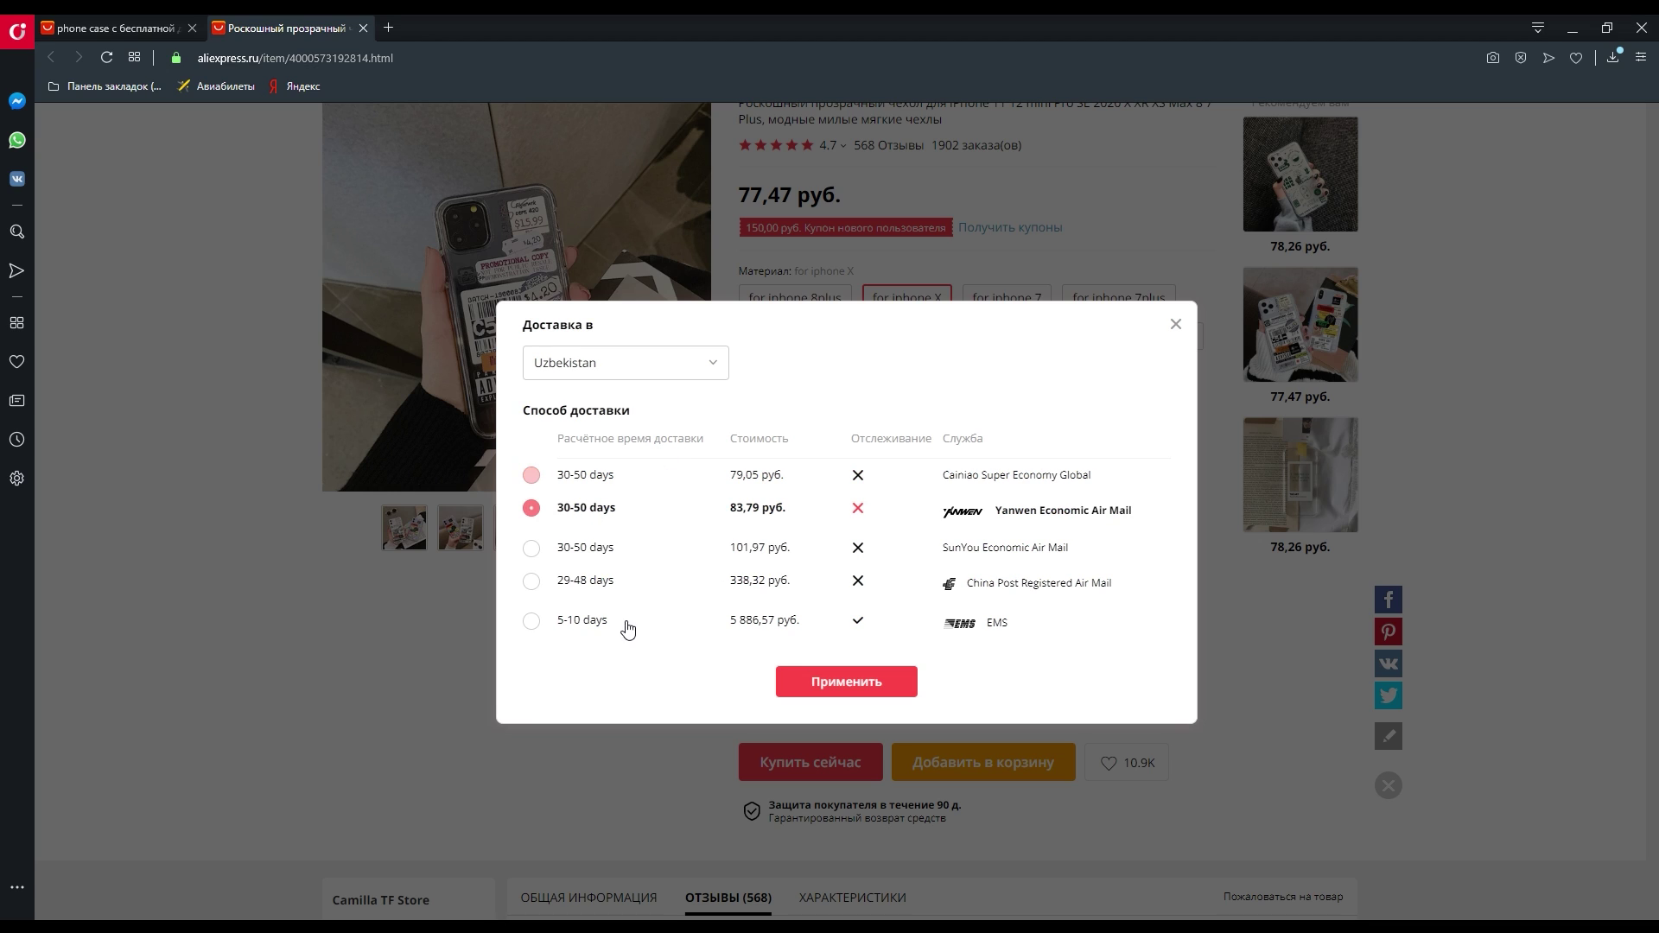
pyautogui.click(586, 549)
pyautogui.click(577, 480)
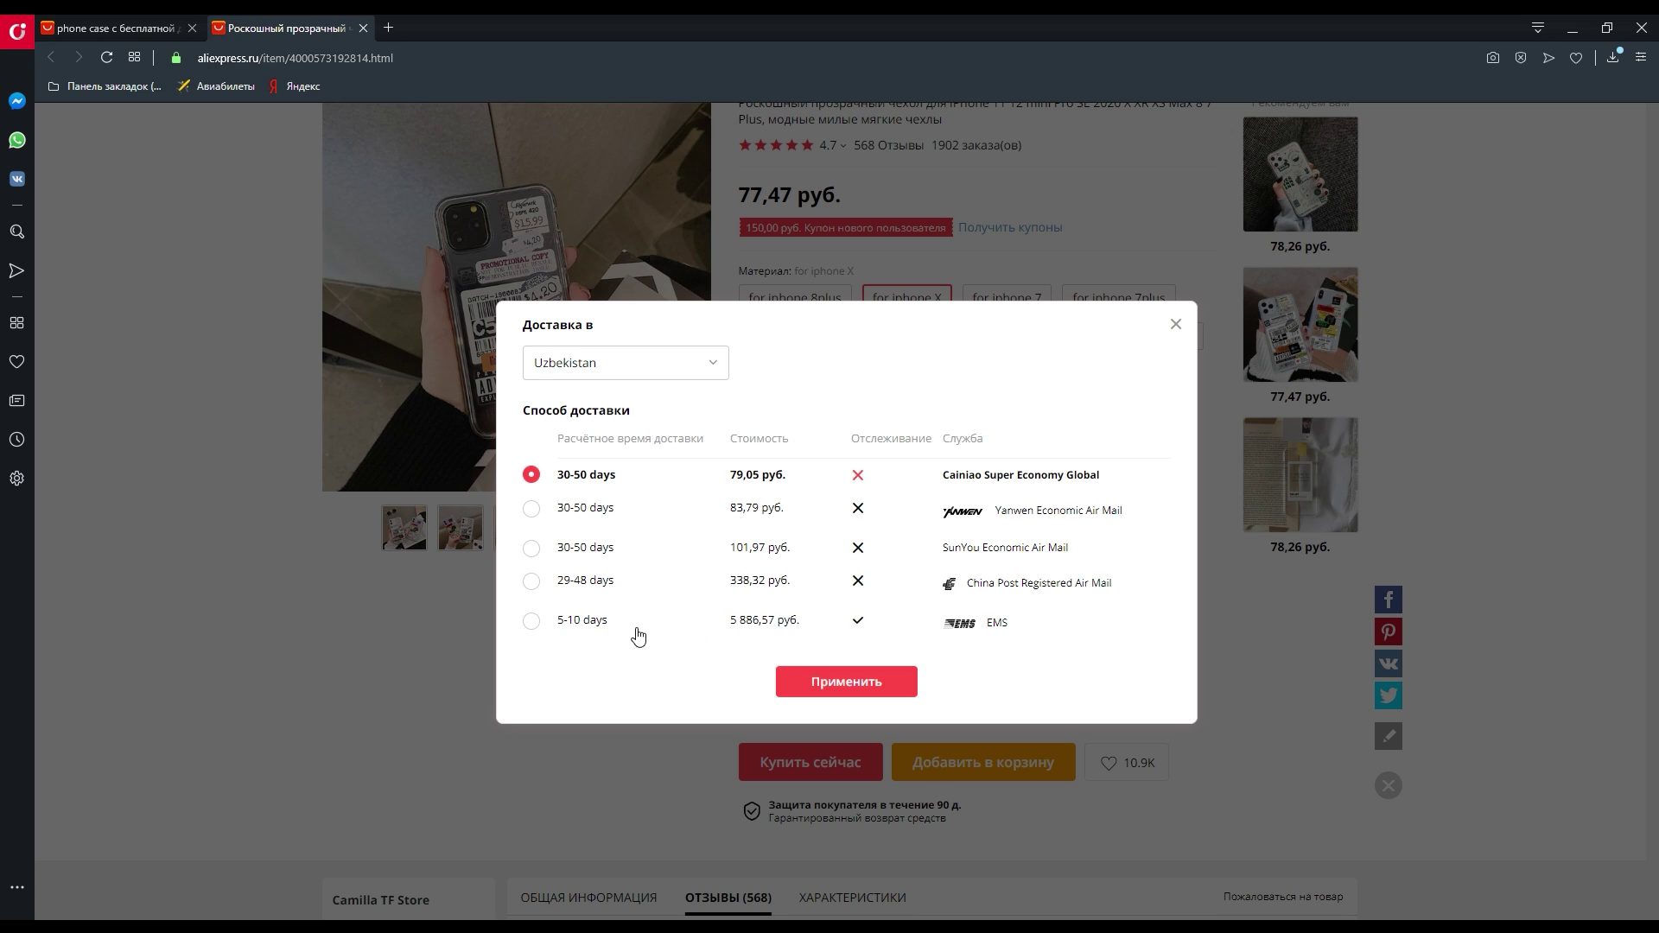
pyautogui.click(768, 628)
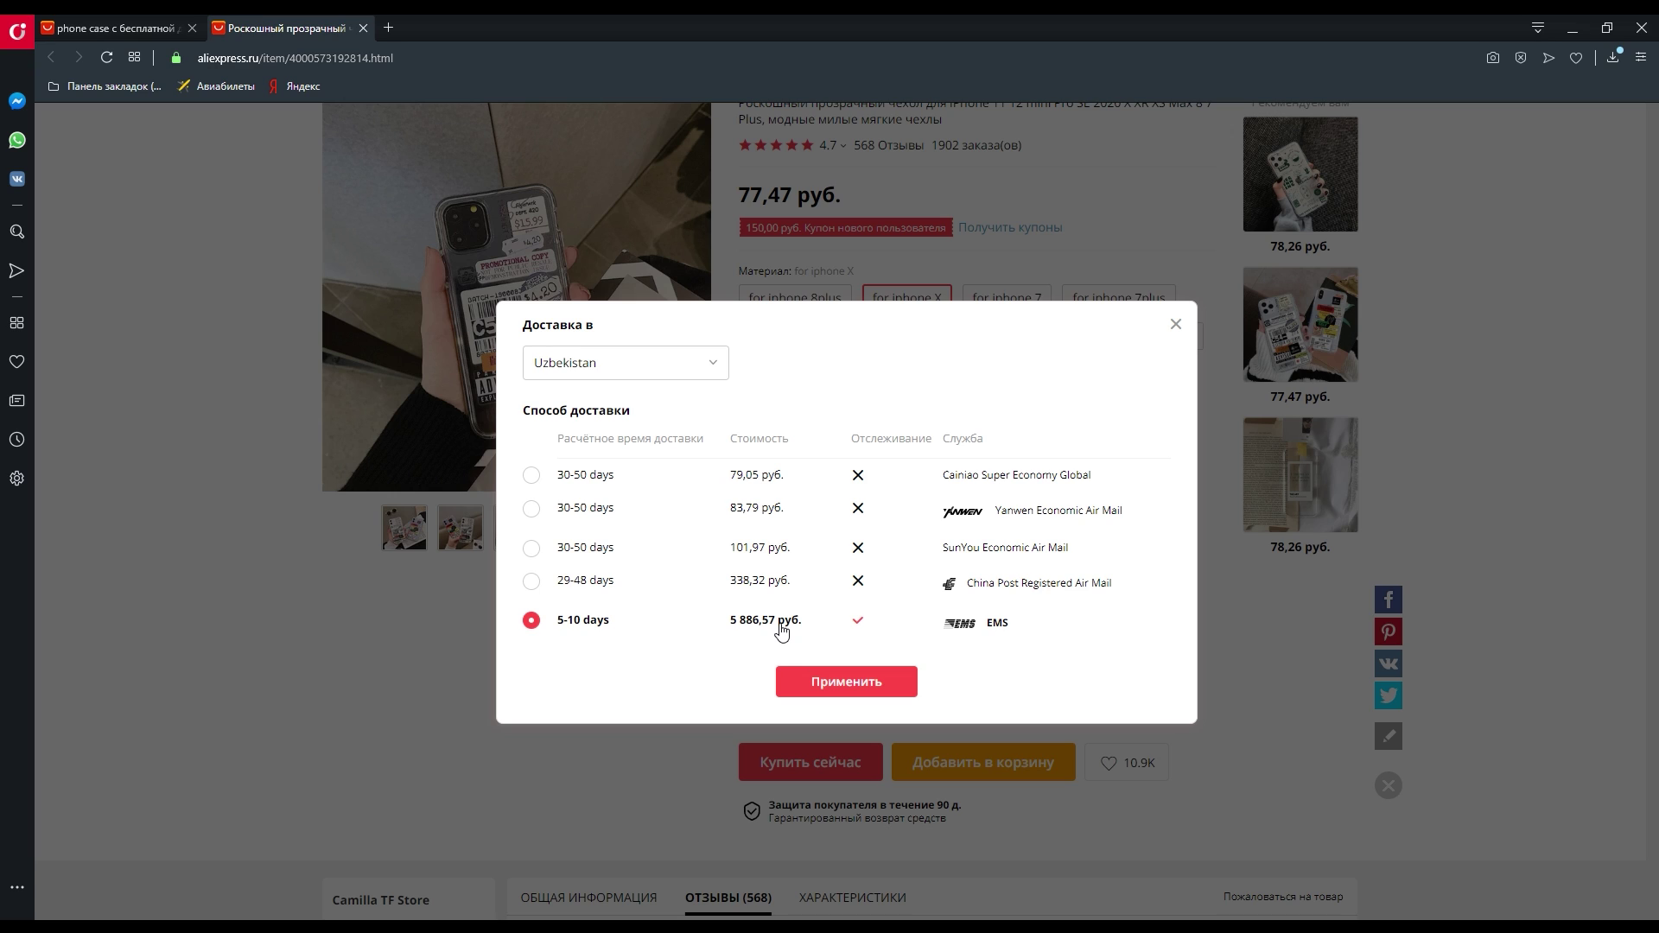
pyautogui.click(624, 480)
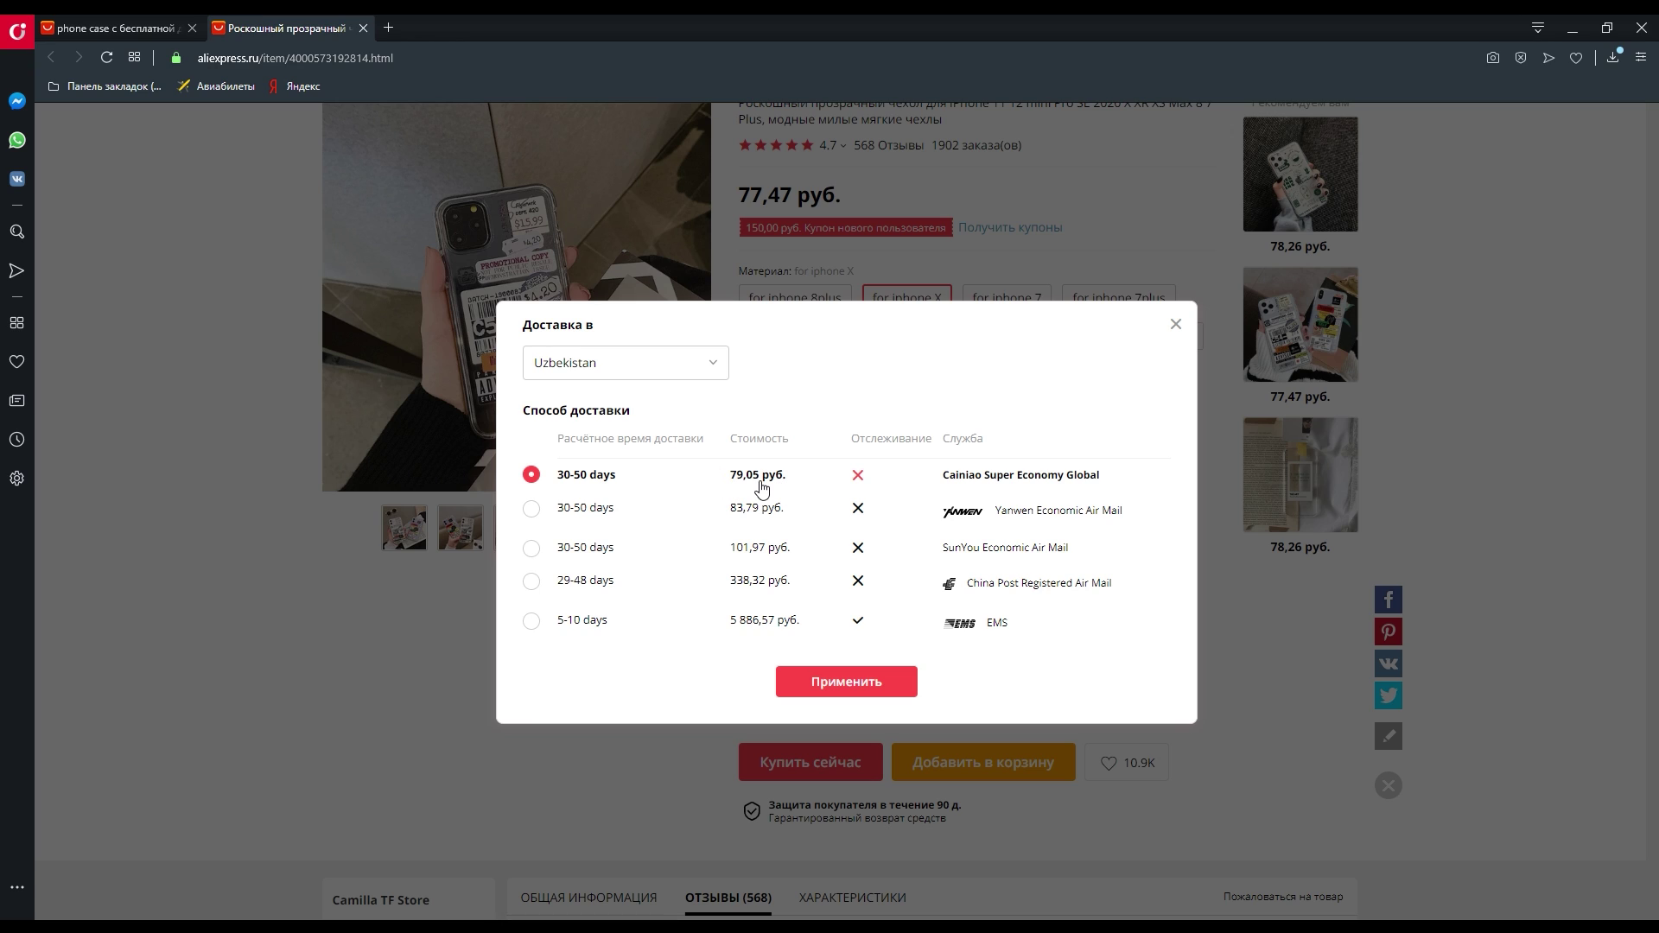
pyautogui.click(674, 622)
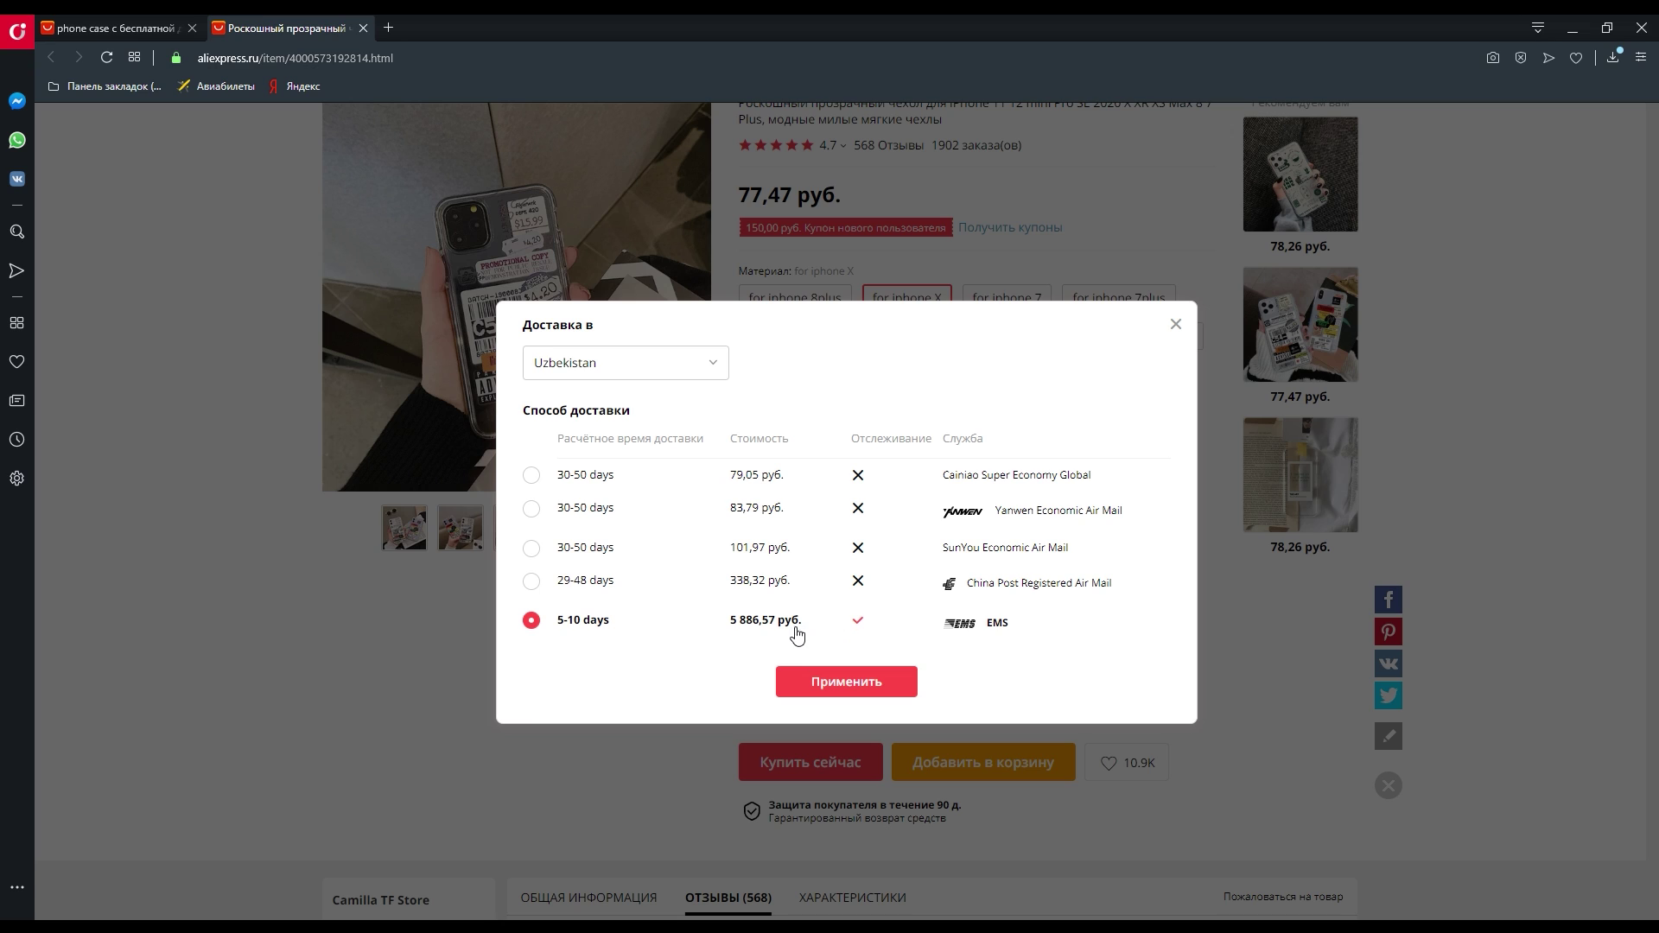
pyautogui.click(743, 476)
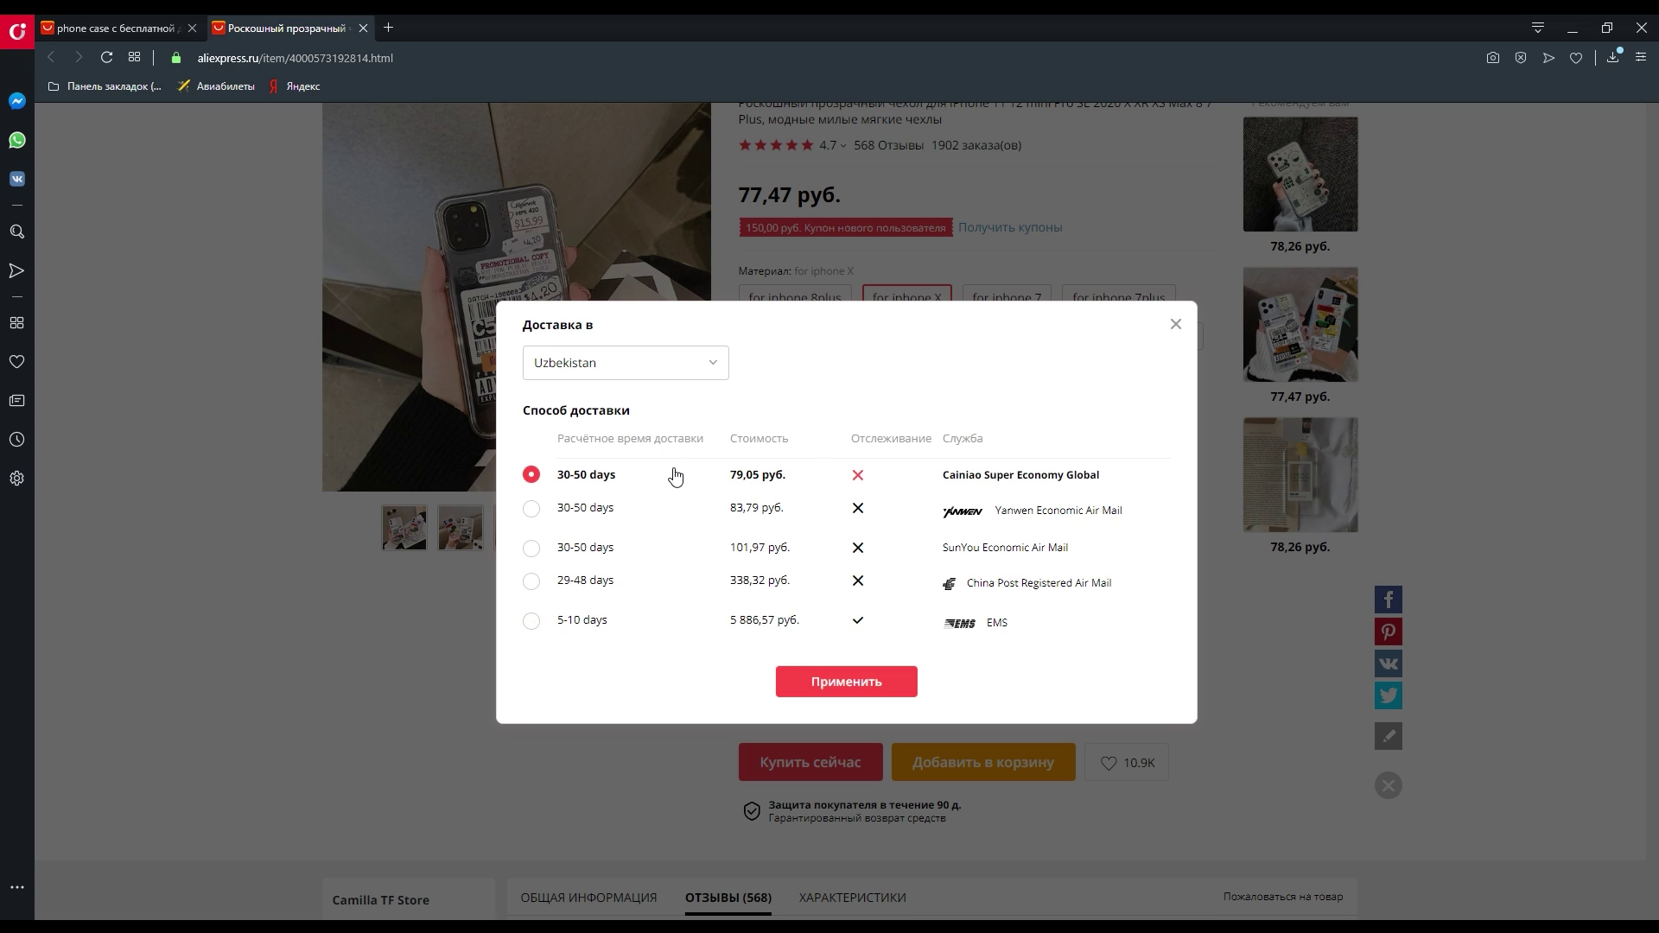
pyautogui.click(833, 697)
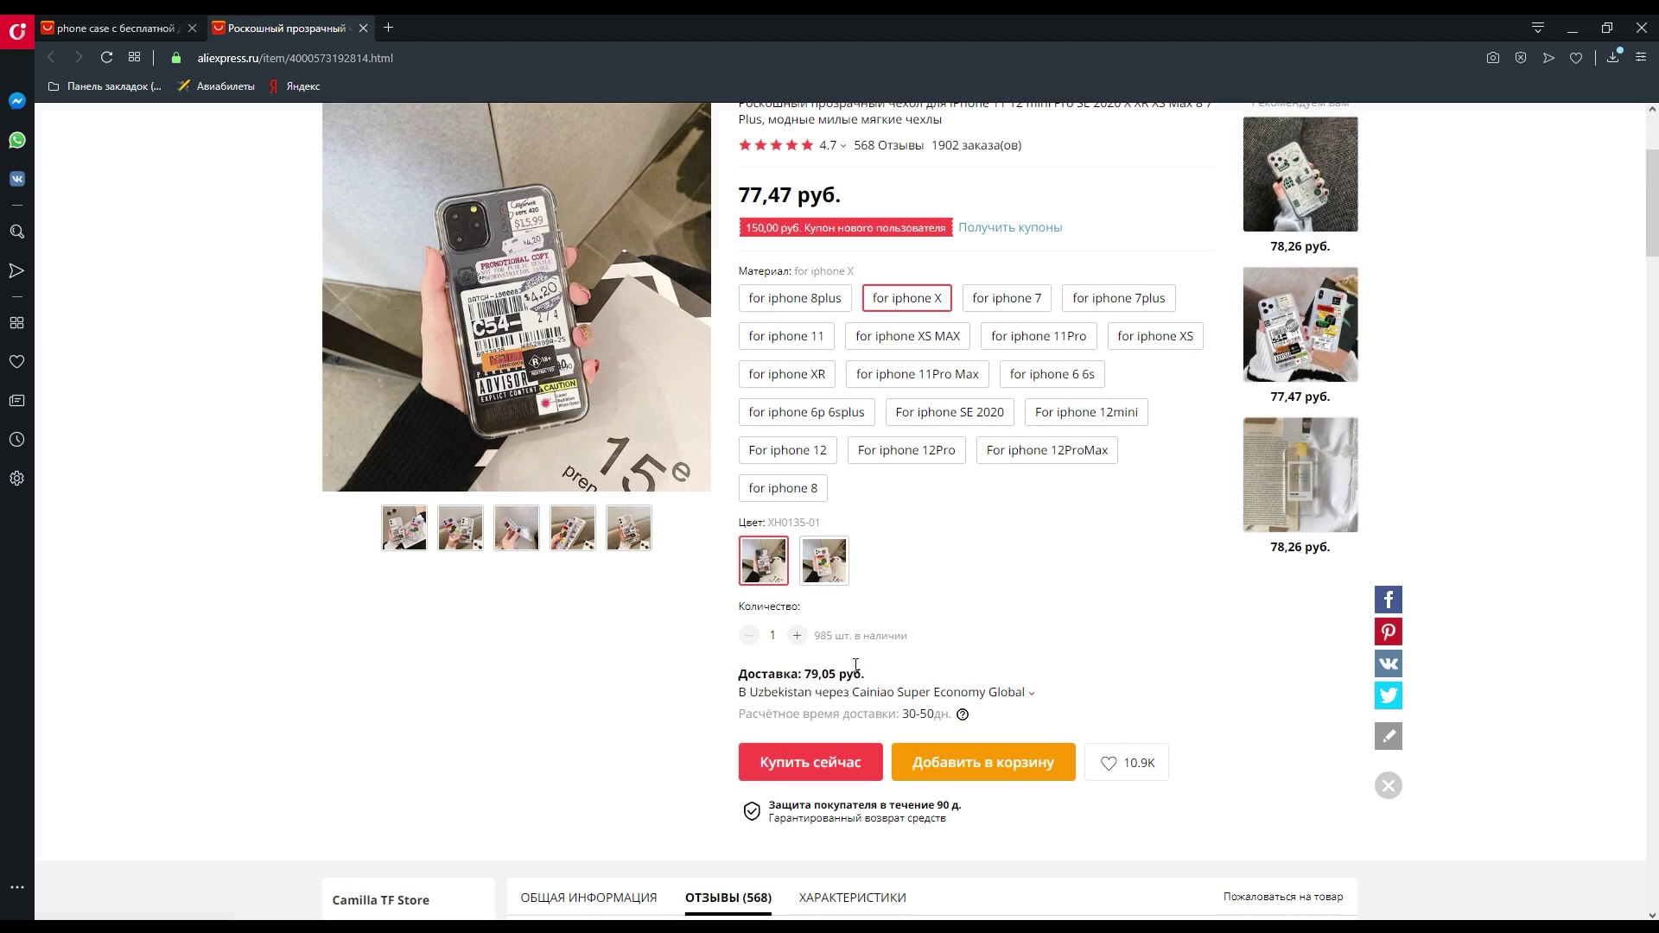
# - Buy the case now and expand the default Uzbek delivery address at checkout
pyautogui.scroll(-1, 856, 672)
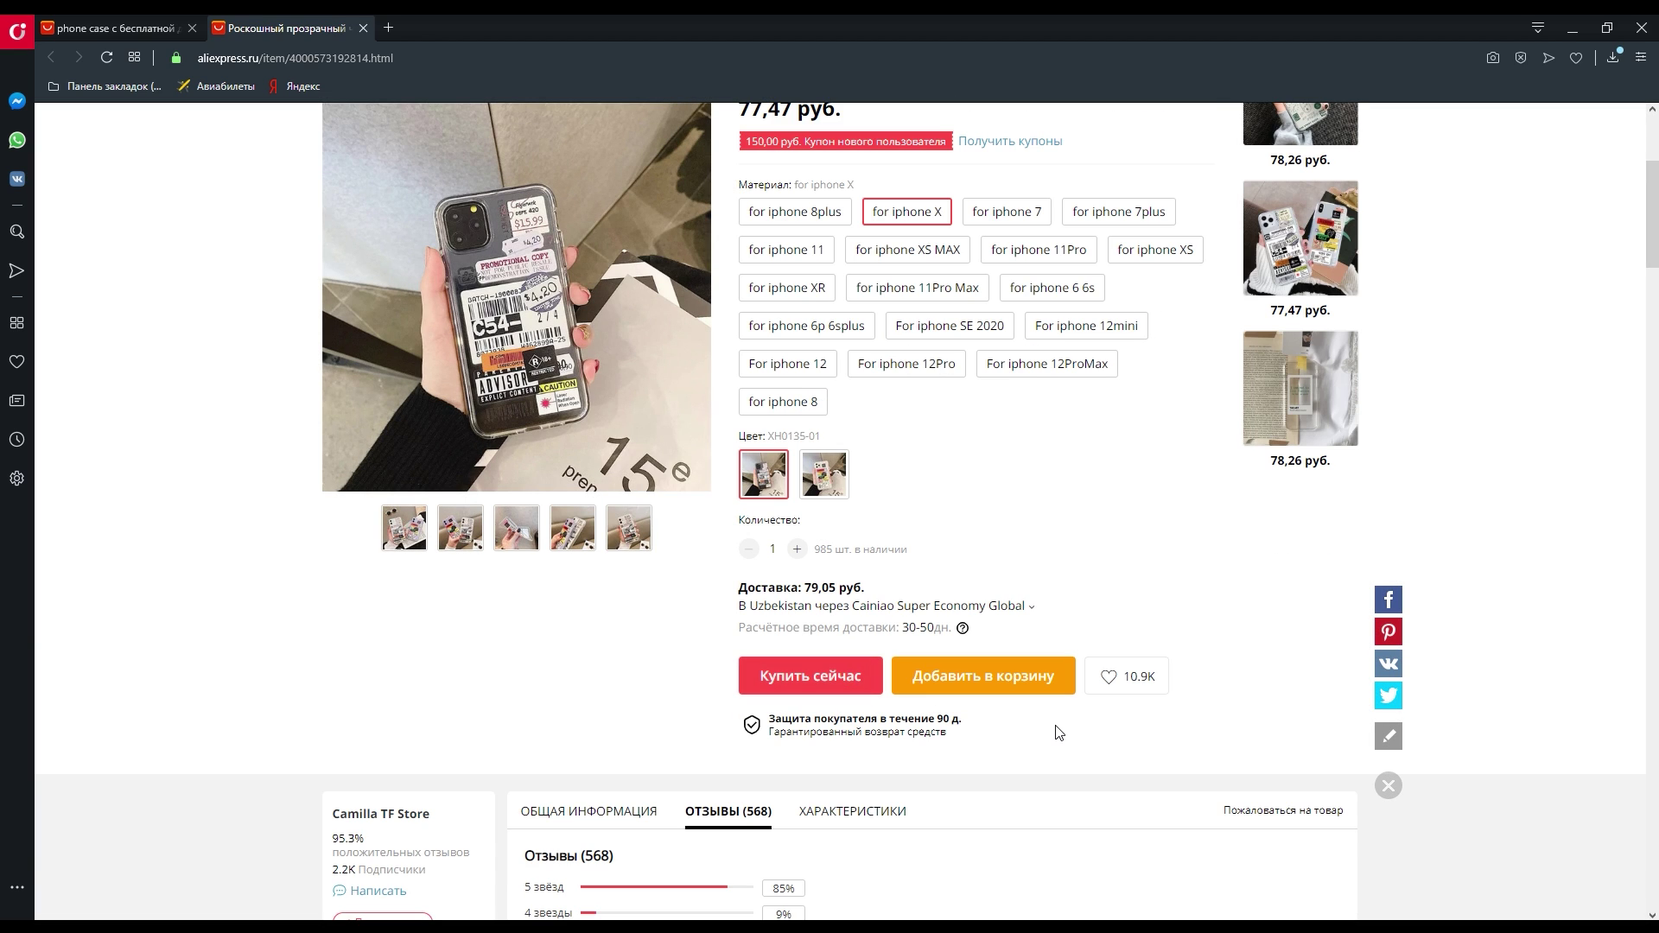
pyautogui.scroll(1, 931, 659)
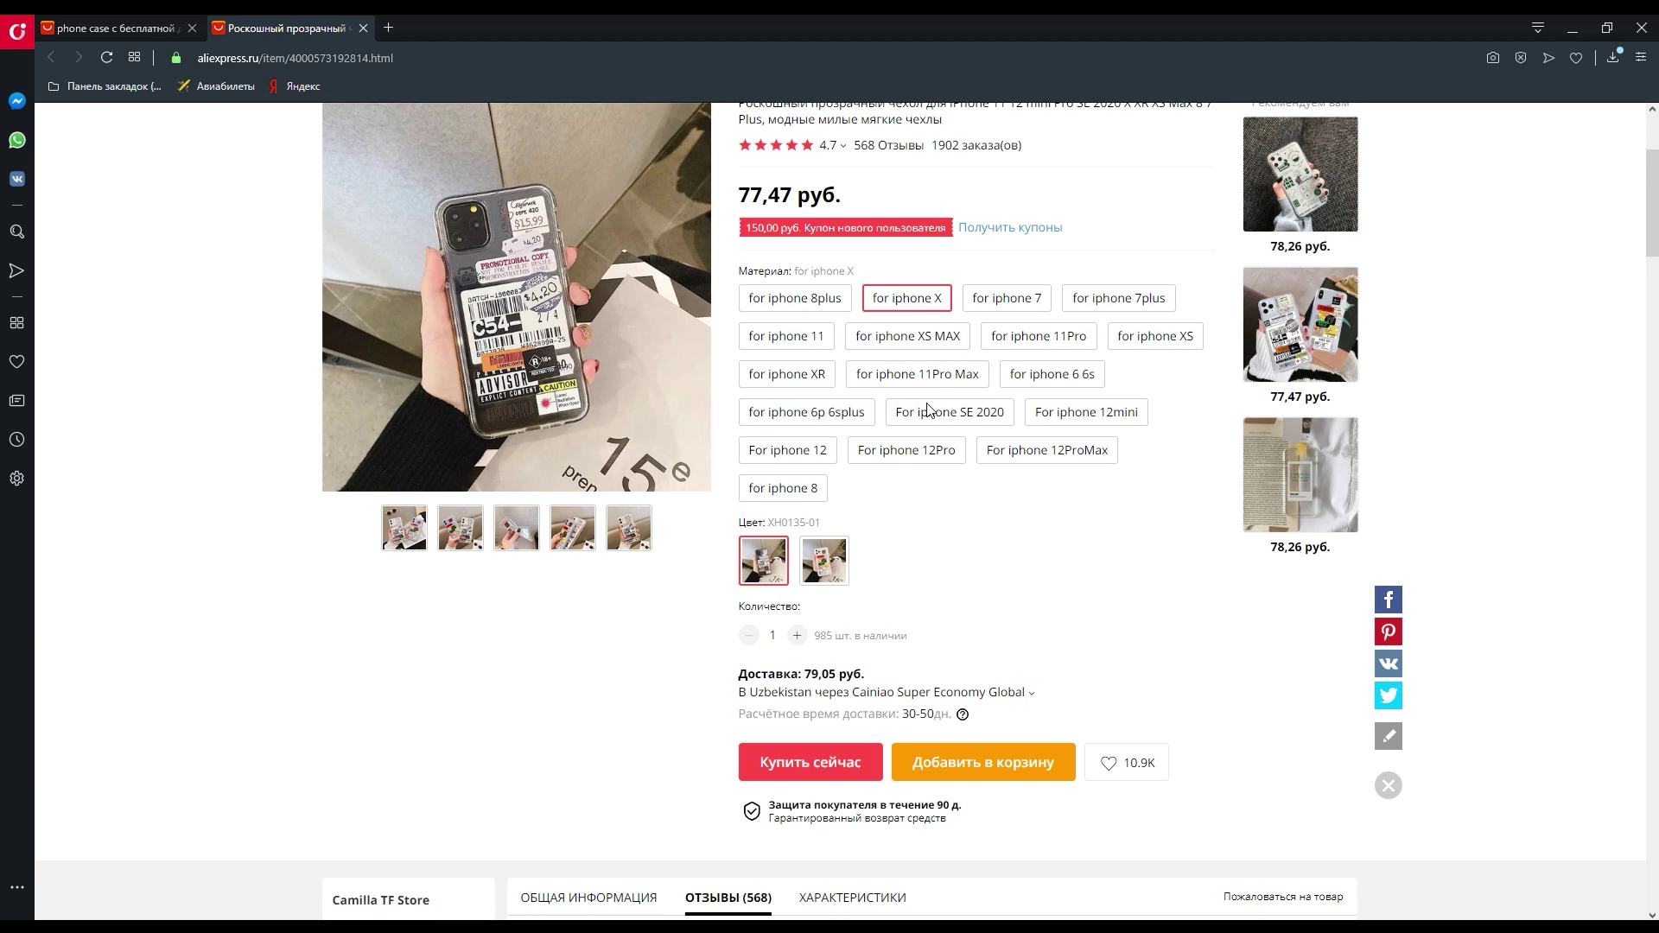
pyautogui.scroll(-1, 868, 555)
pyautogui.scroll(-1, 868, 555)
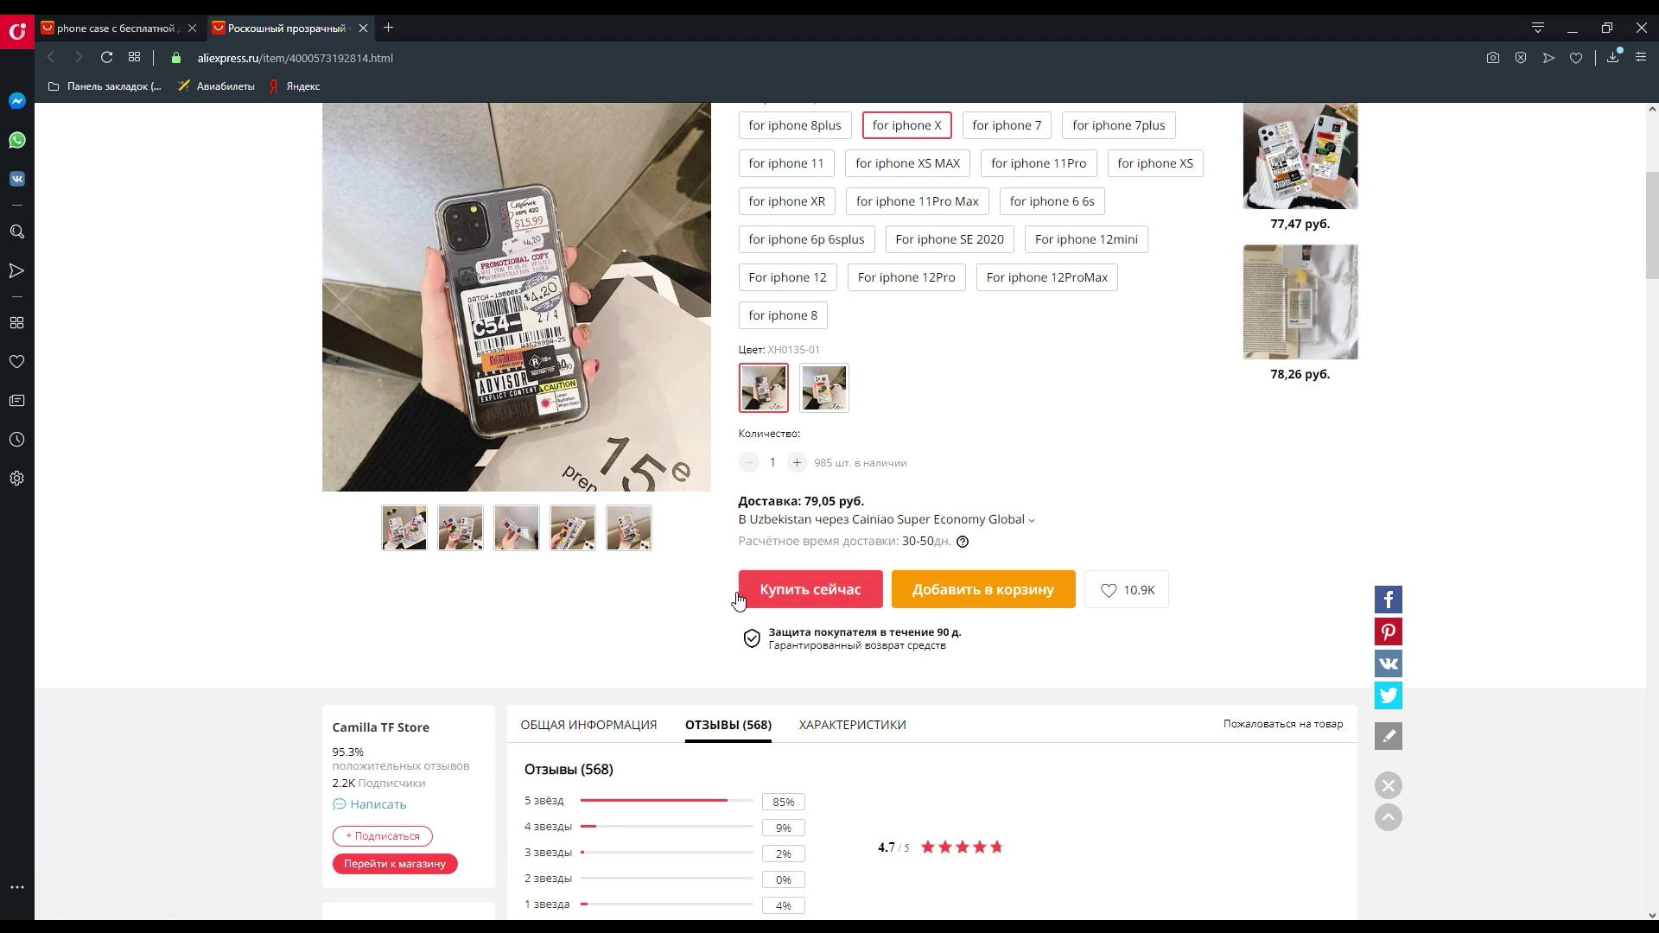
pyautogui.click(834, 597)
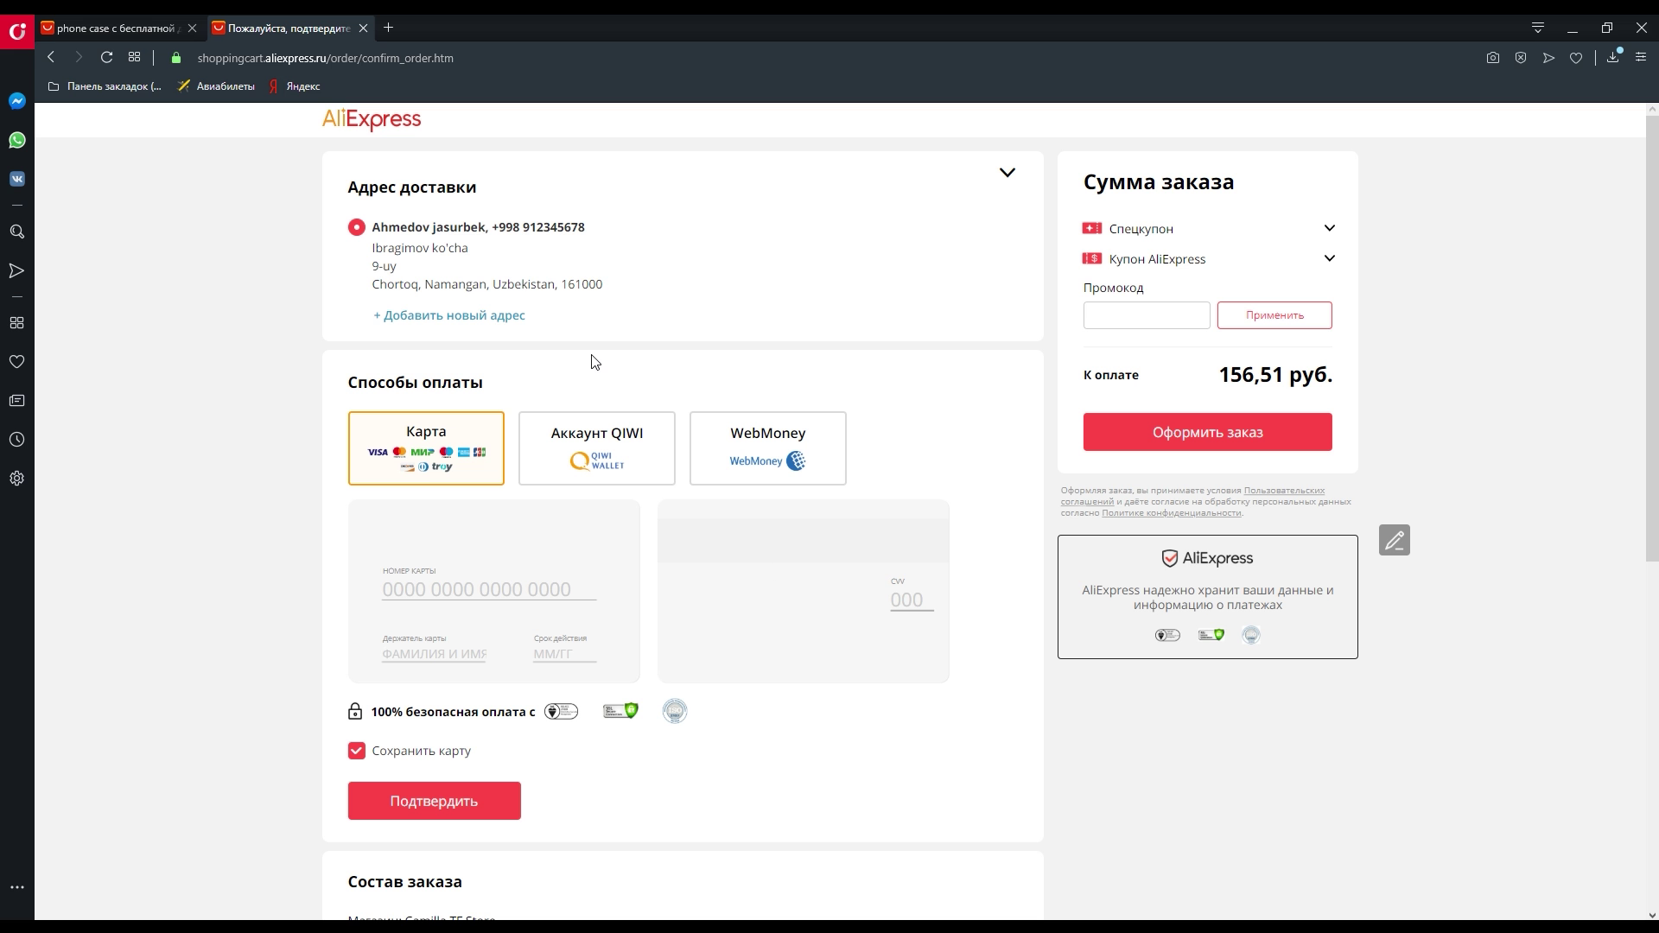
pyautogui.click(500, 260)
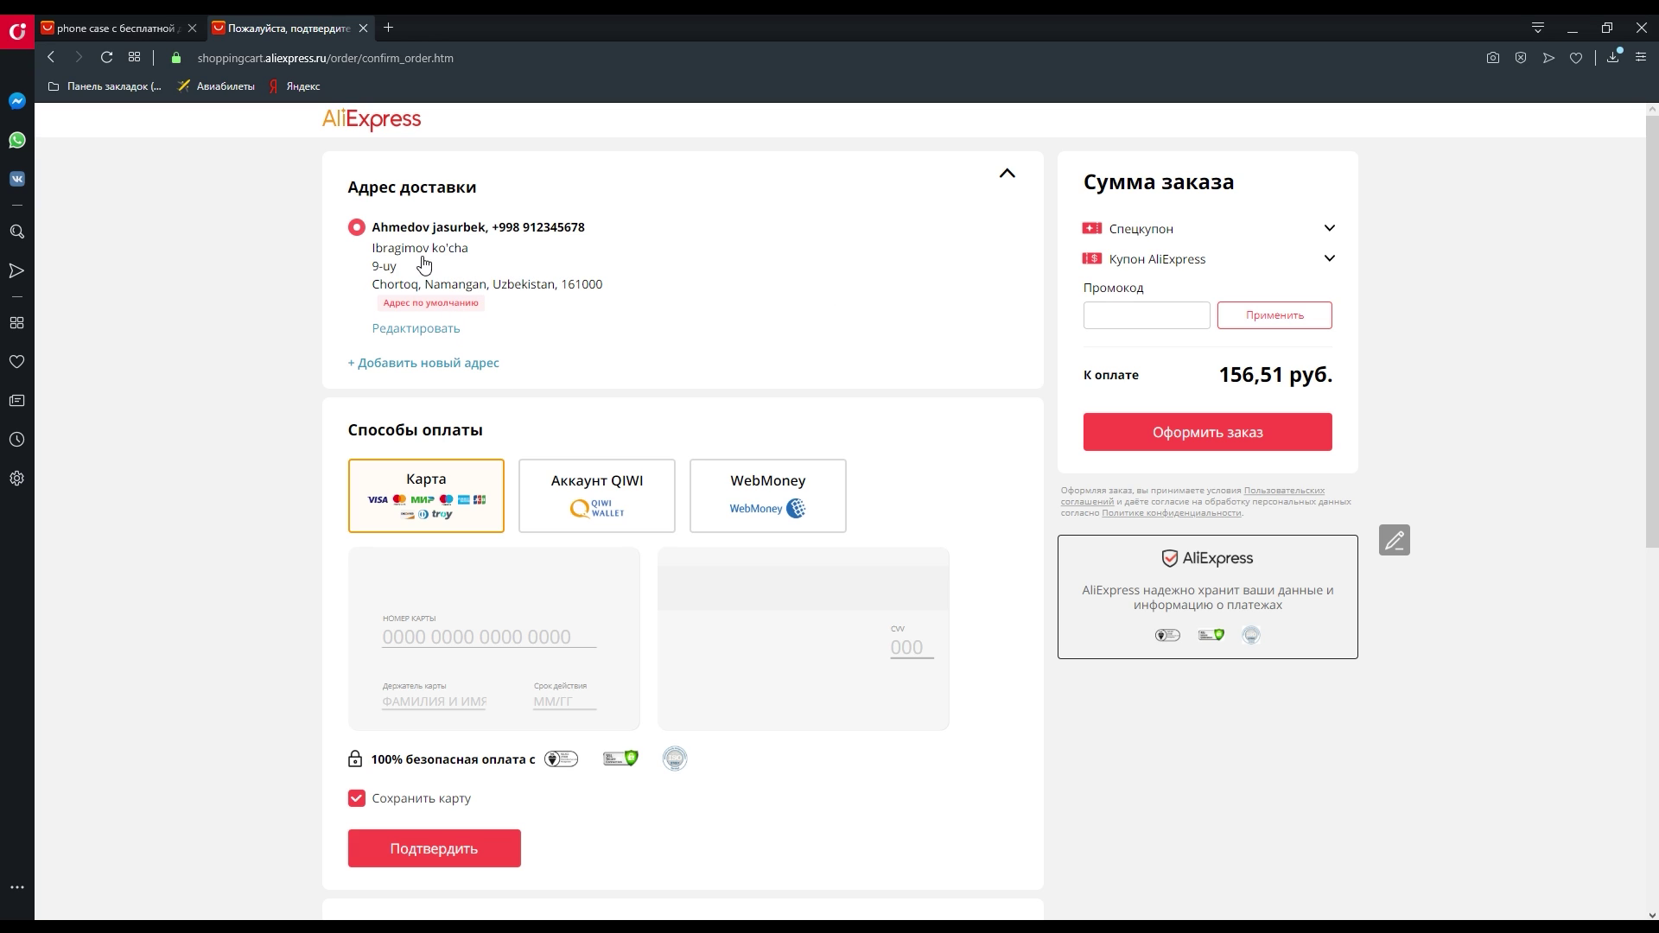
pyautogui.click(413, 333)
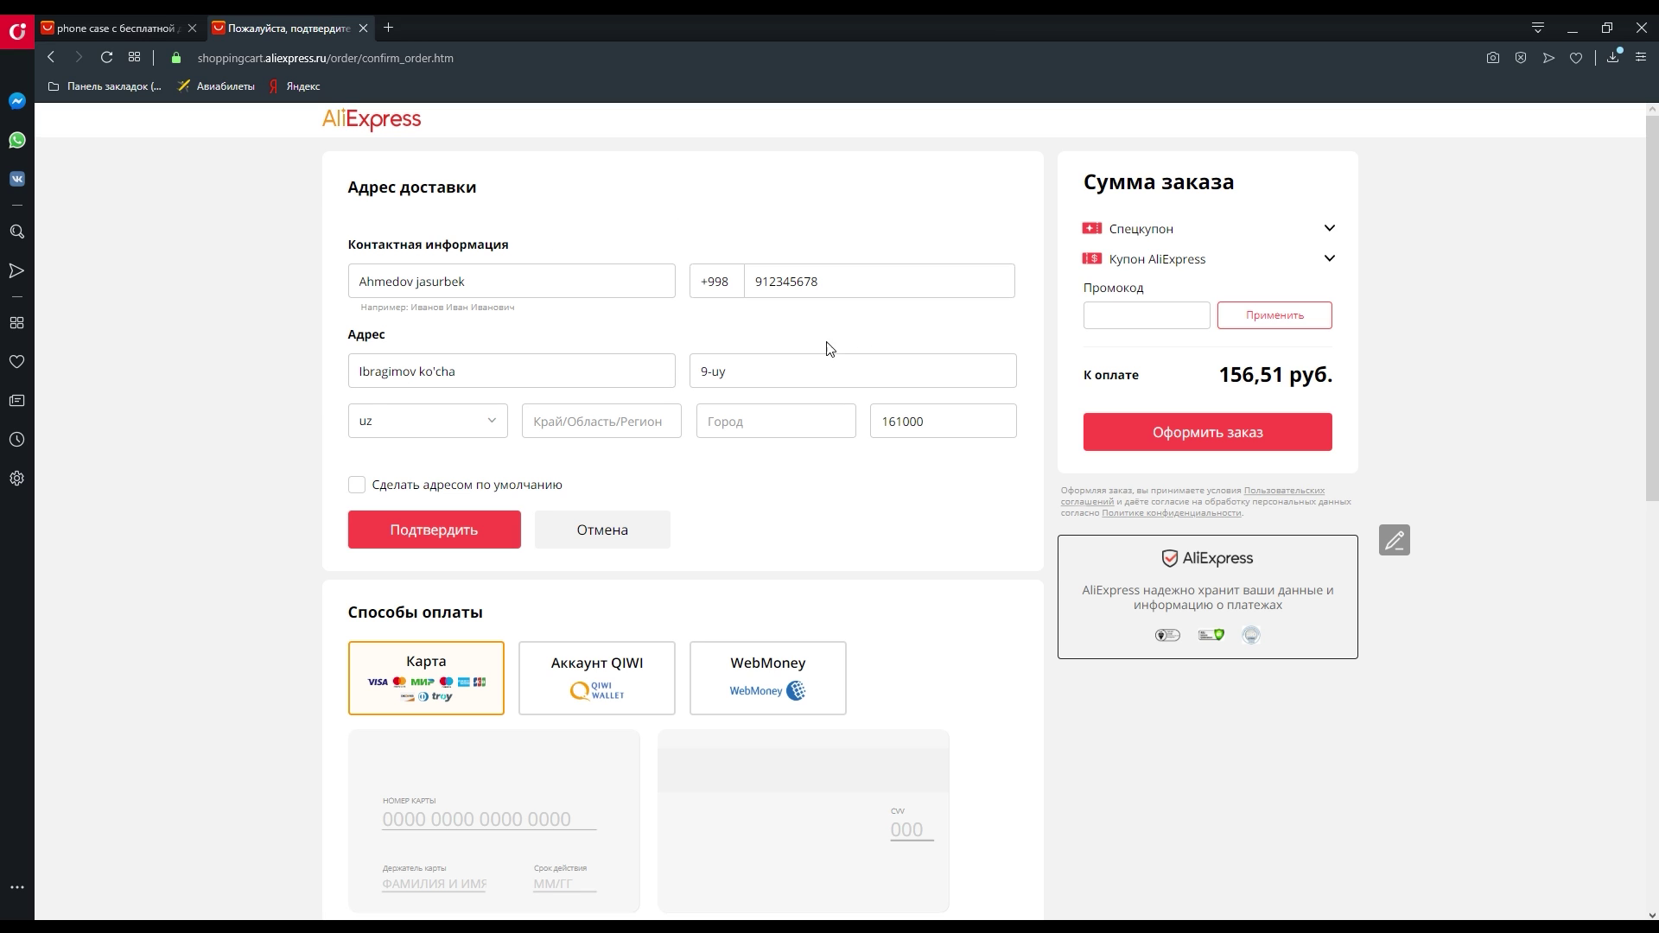
pyautogui.click(616, 533)
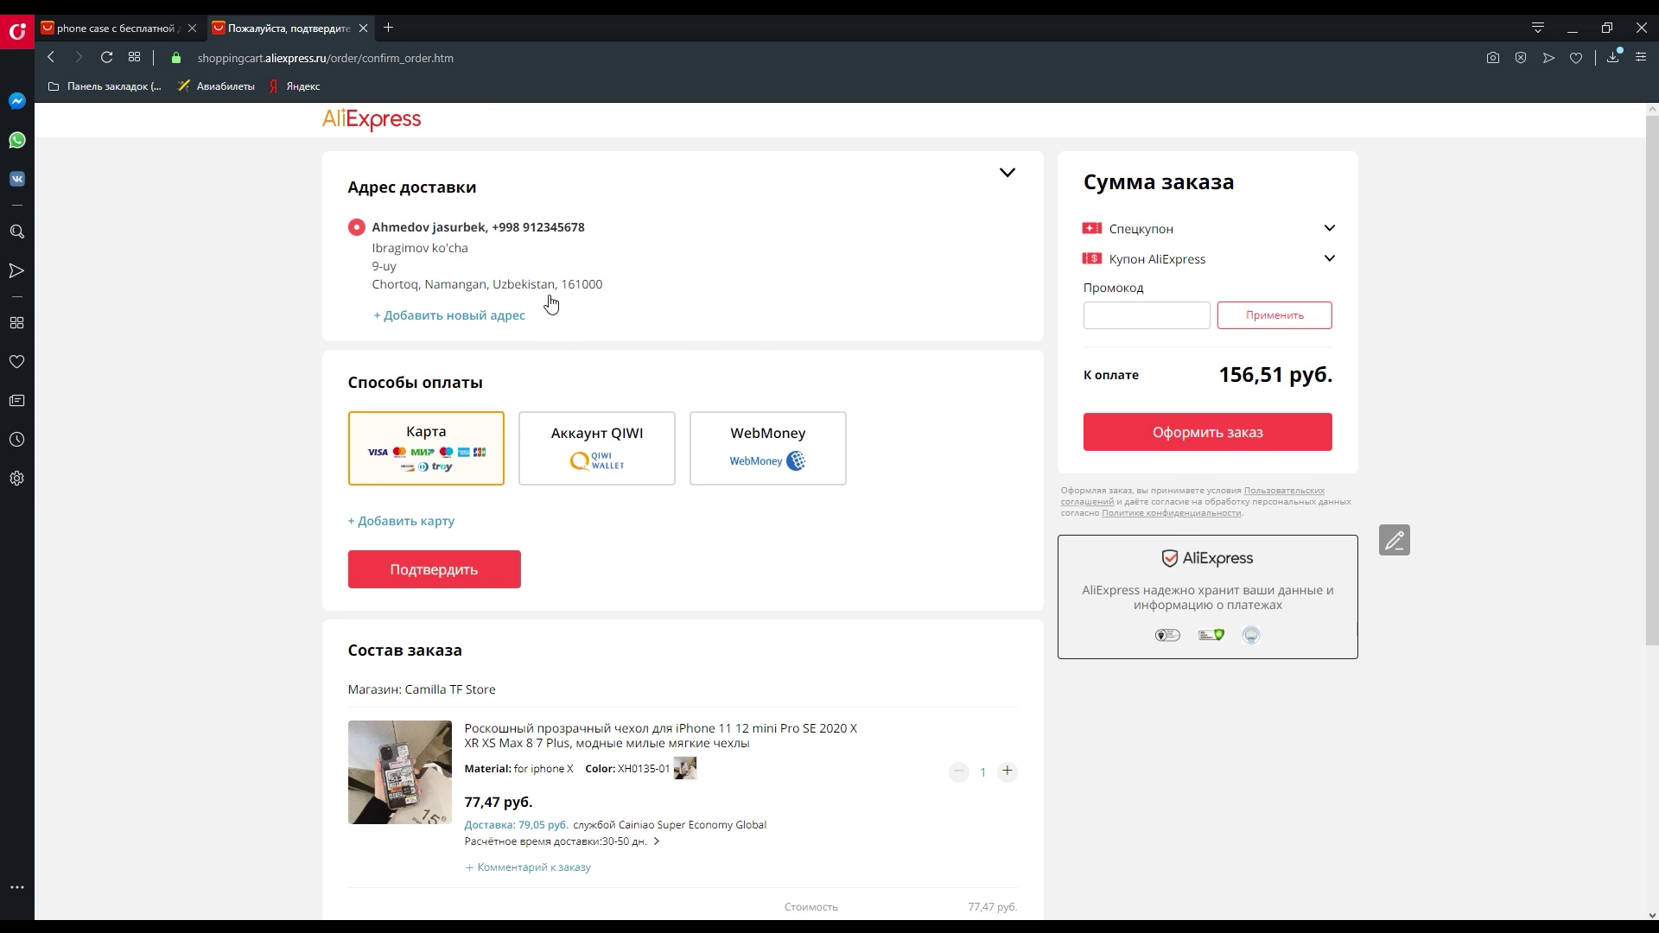
pyautogui.scroll(-2, 544, 350)
pyautogui.click(406, 348)
pyautogui.scroll(2, 369, 388)
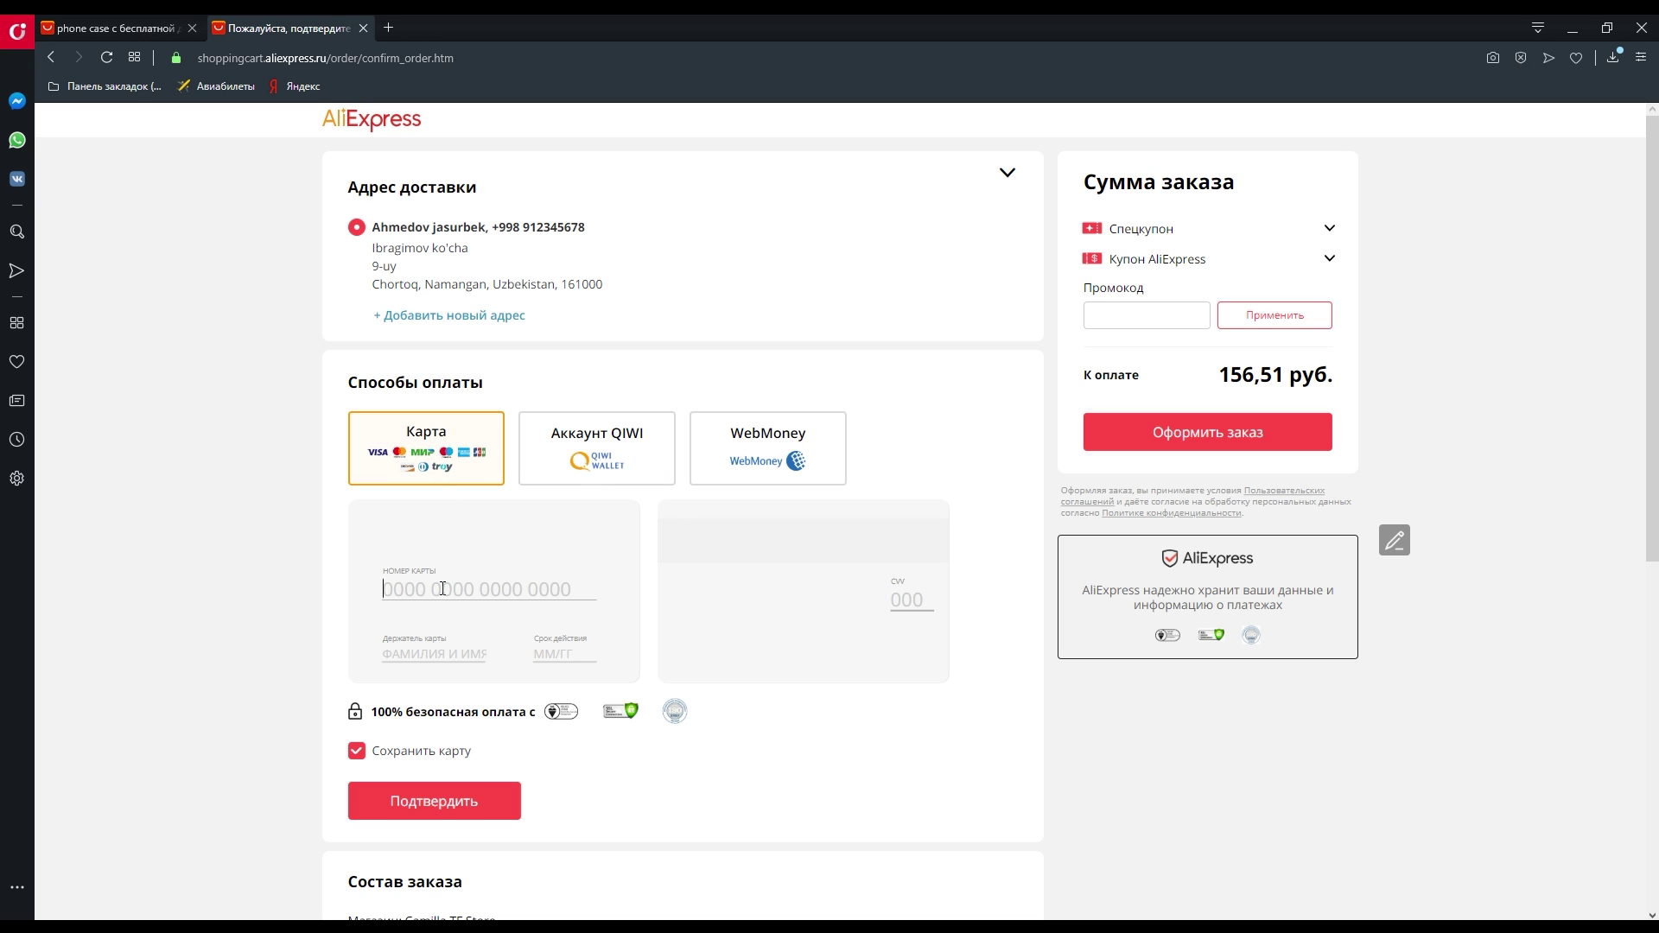
pyautogui.scroll(-2, 483, 622)
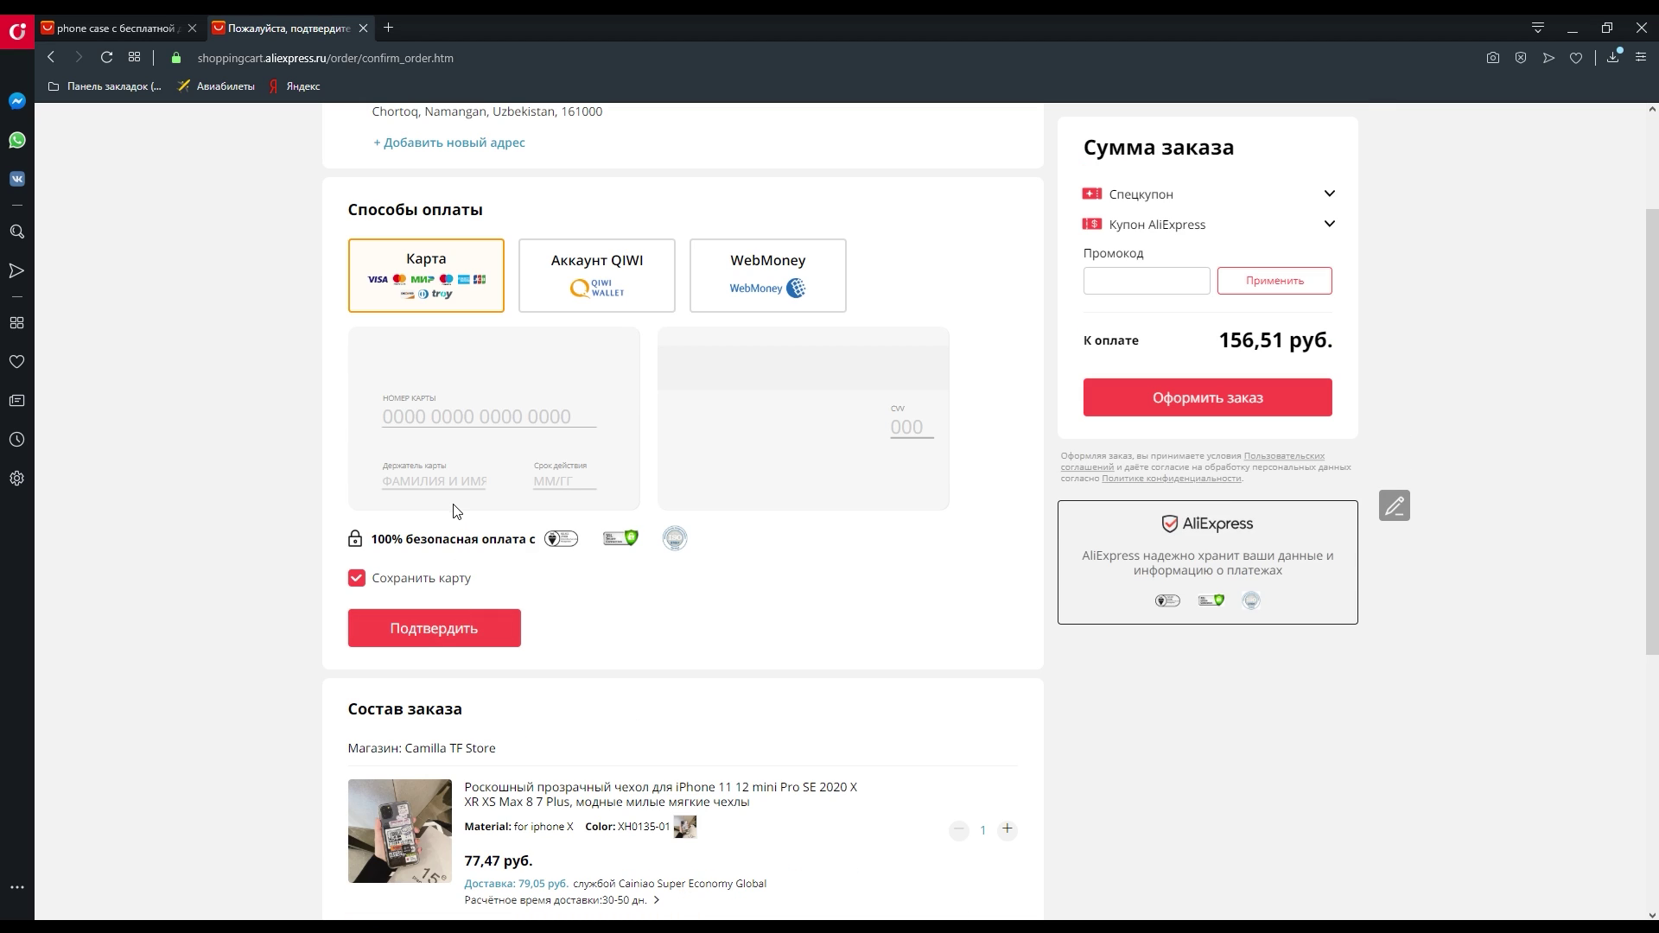
pyautogui.scroll(2, 458, 510)
# - Pay with a QIWI account, entering and confirming the mobile number; total becomes US $1.98
pyautogui.click(588, 462)
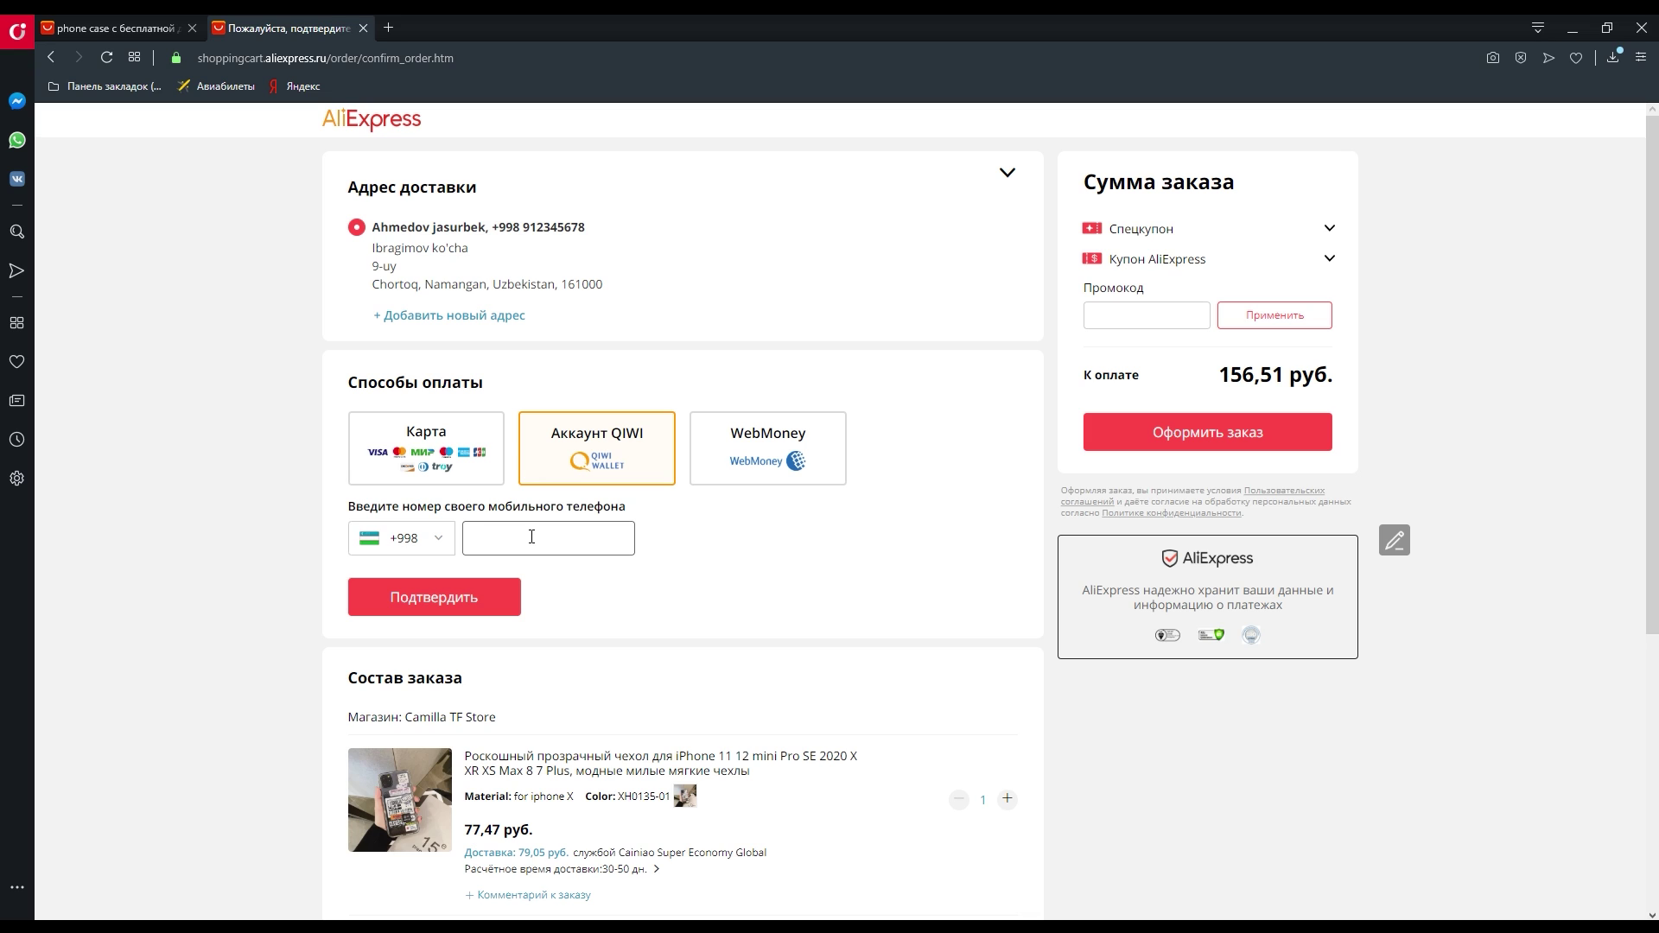
pyautogui.click(764, 444)
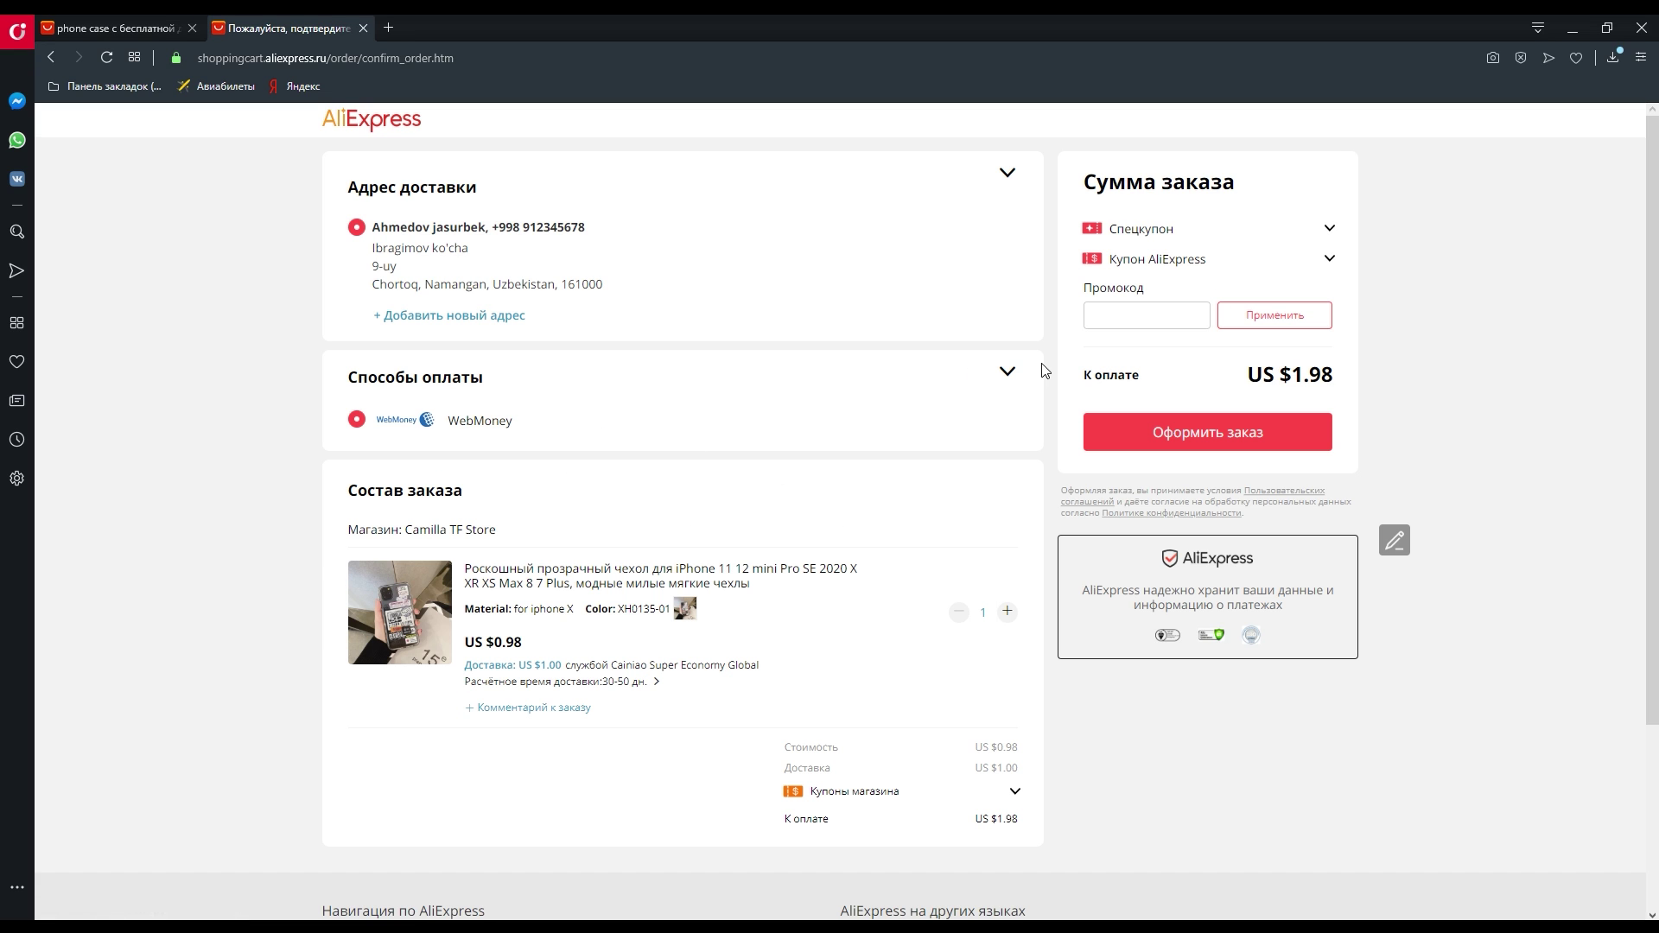
pyautogui.click(1010, 374)
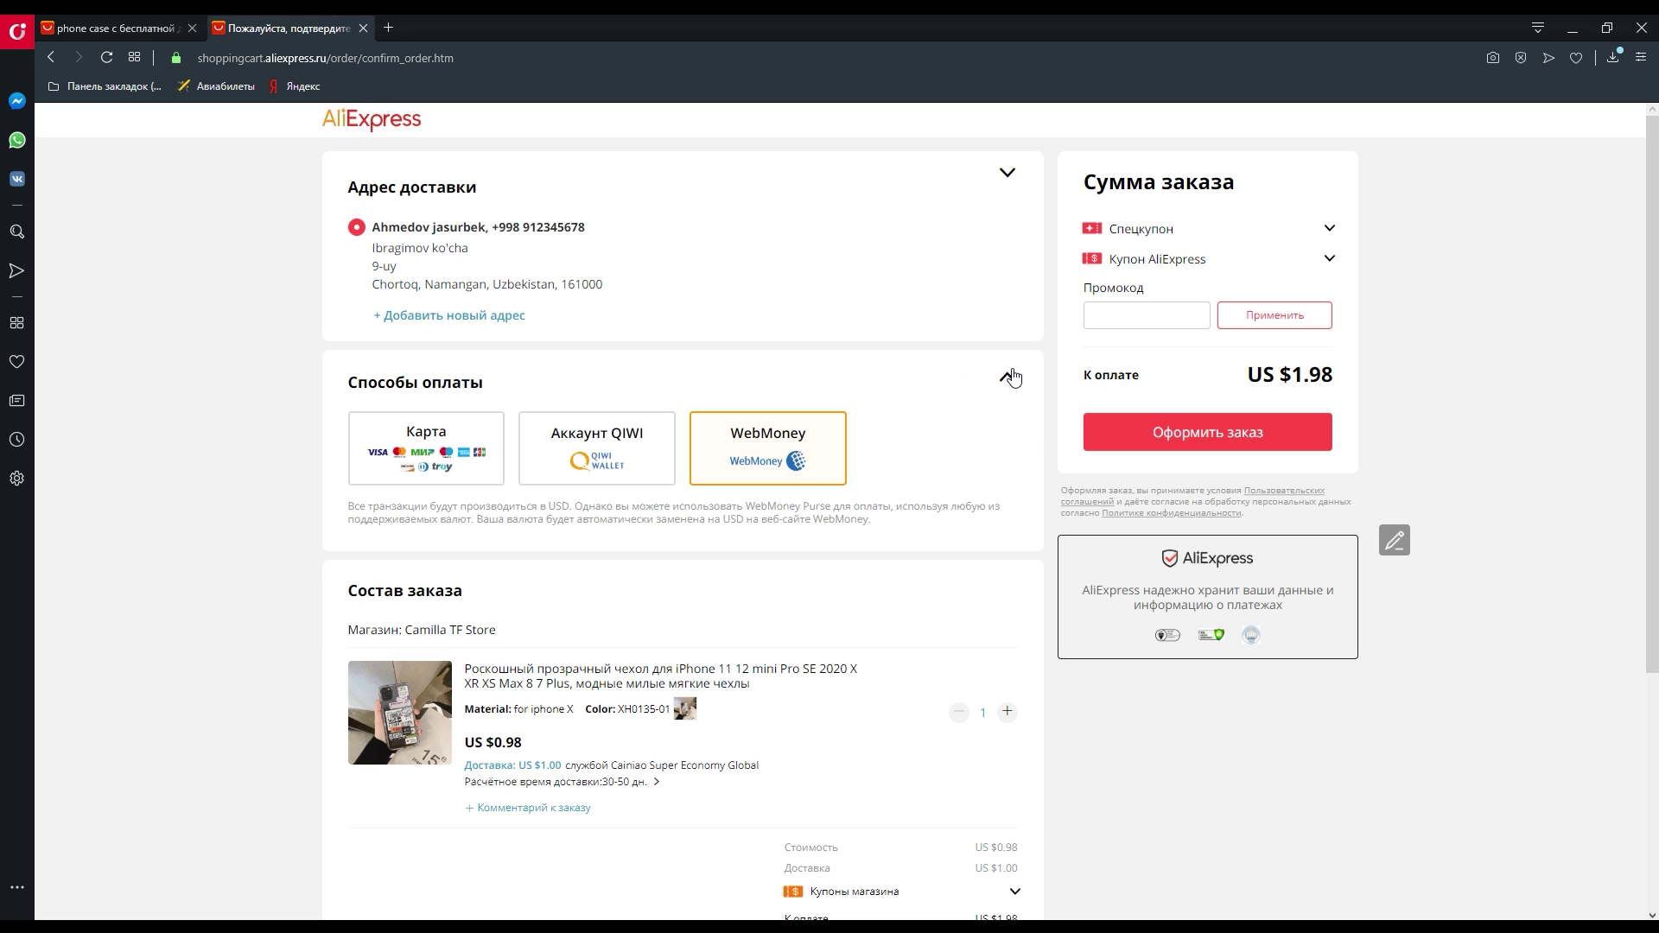
pyautogui.click(597, 438)
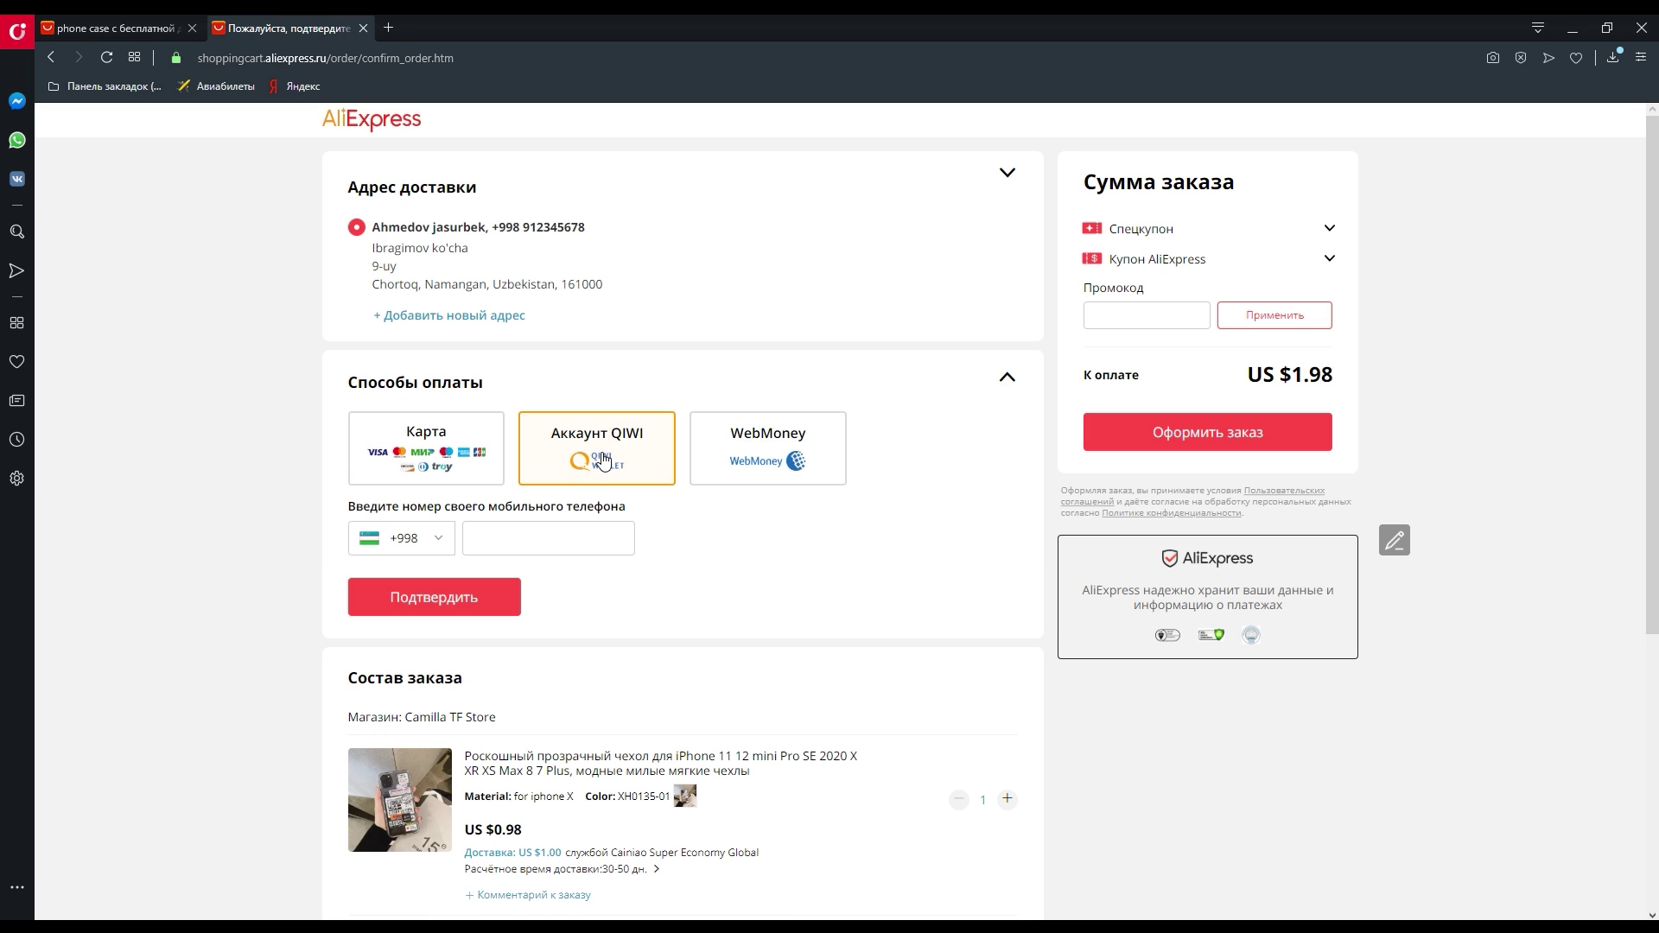
pyautogui.click(525, 528)
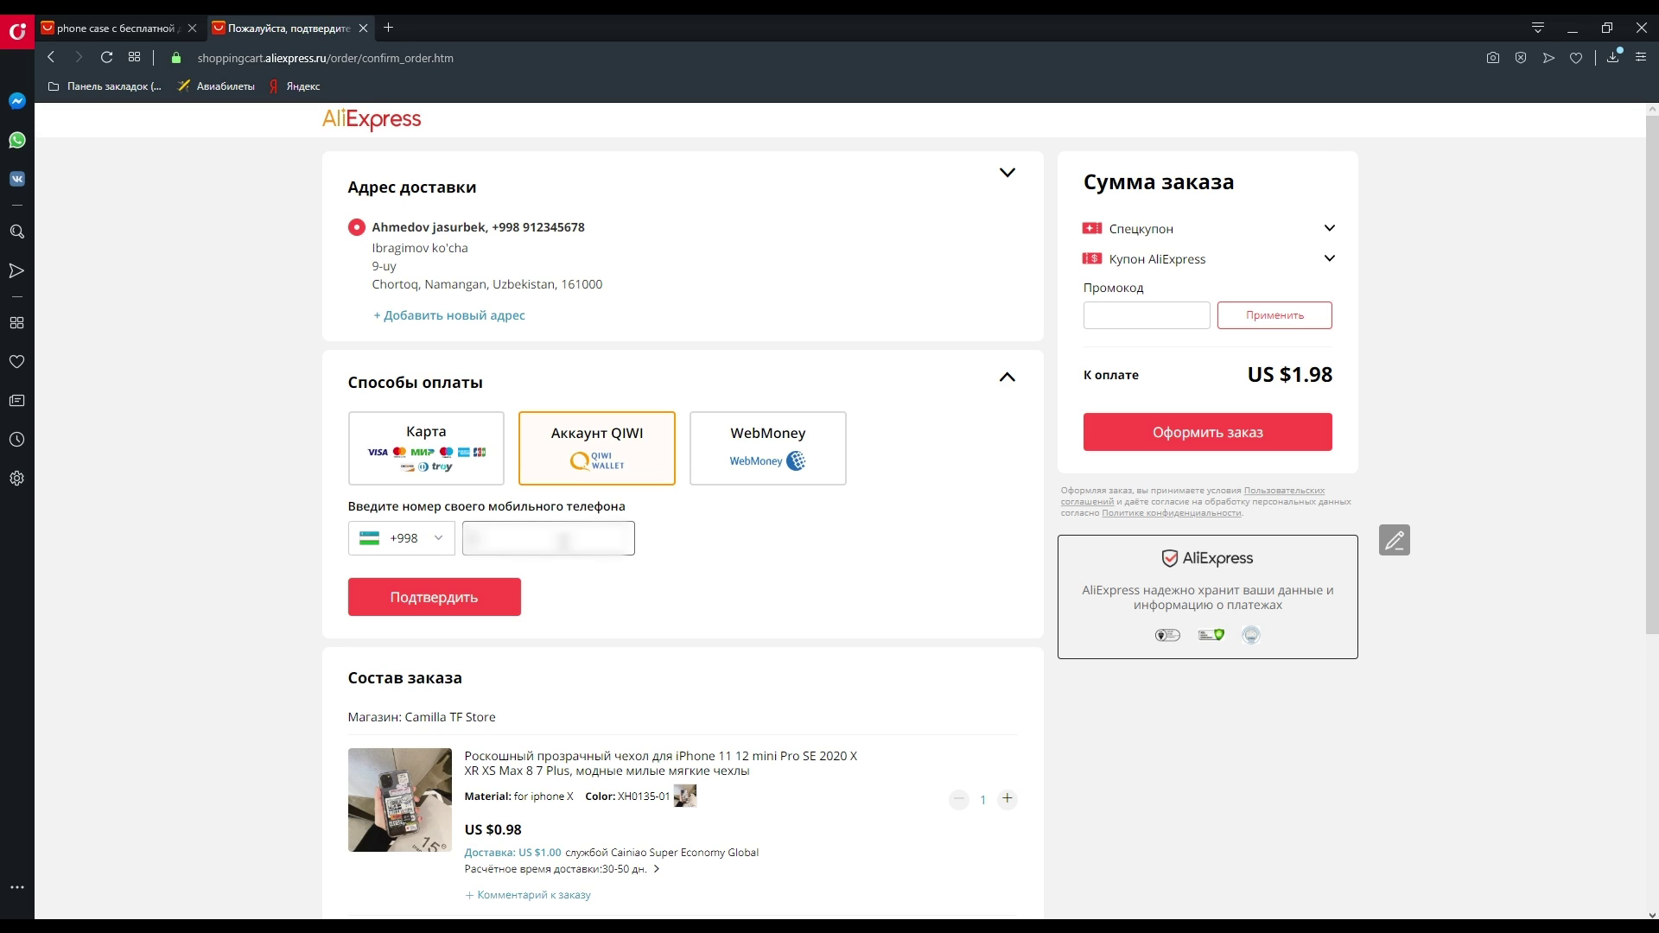
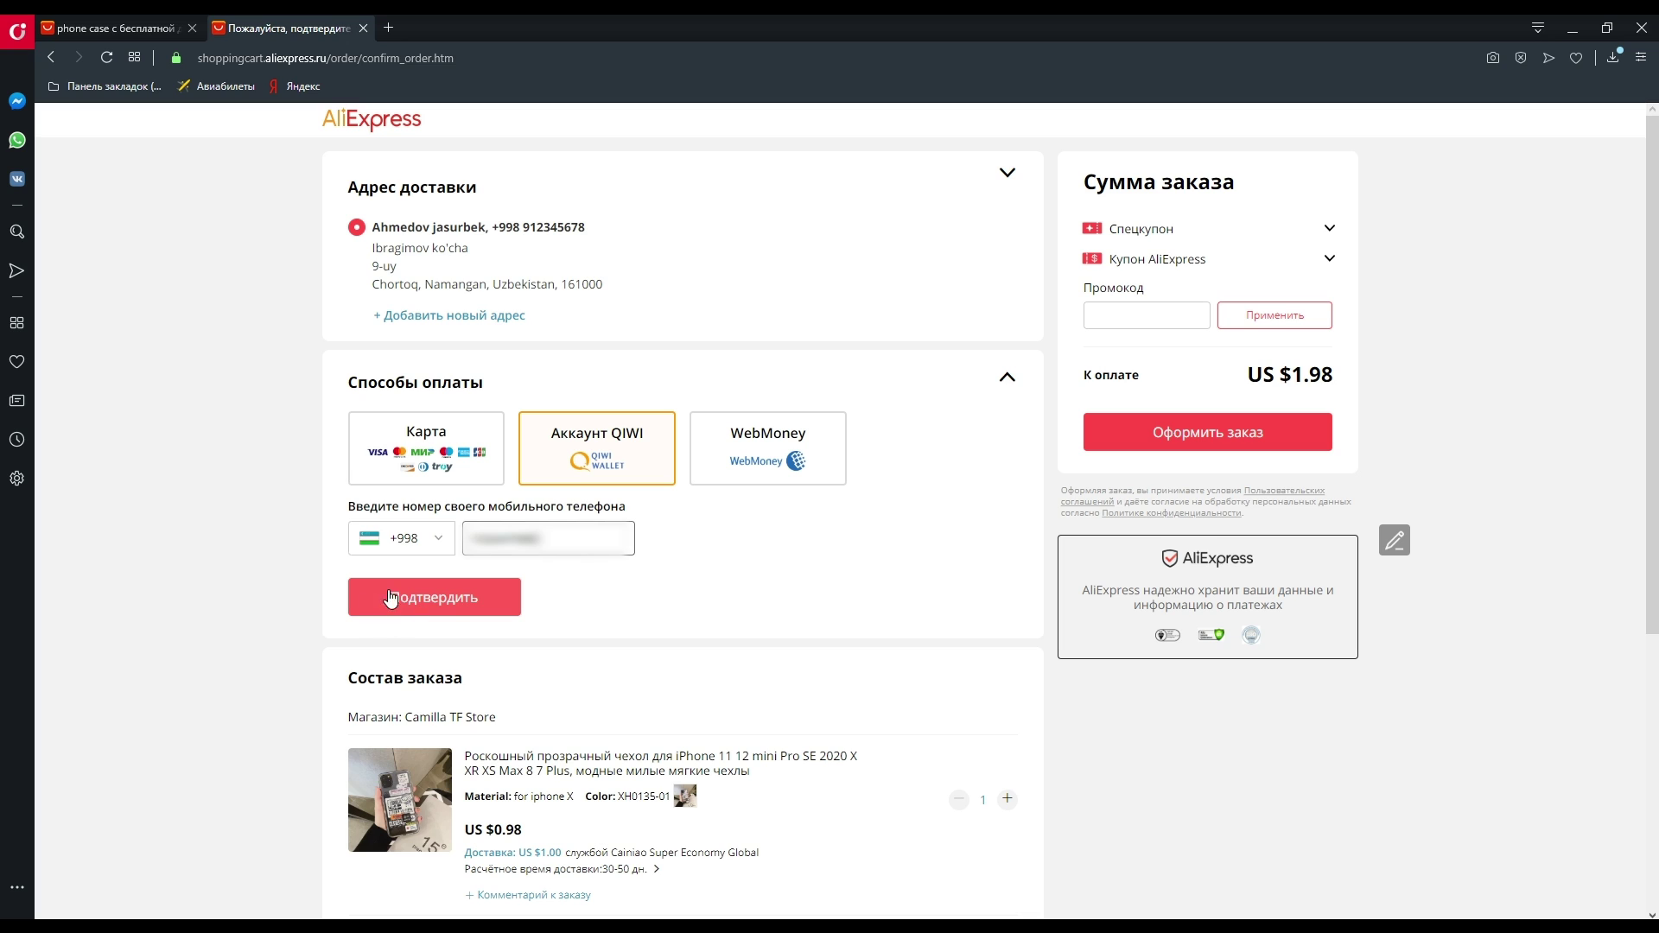
pyautogui.click(436, 611)
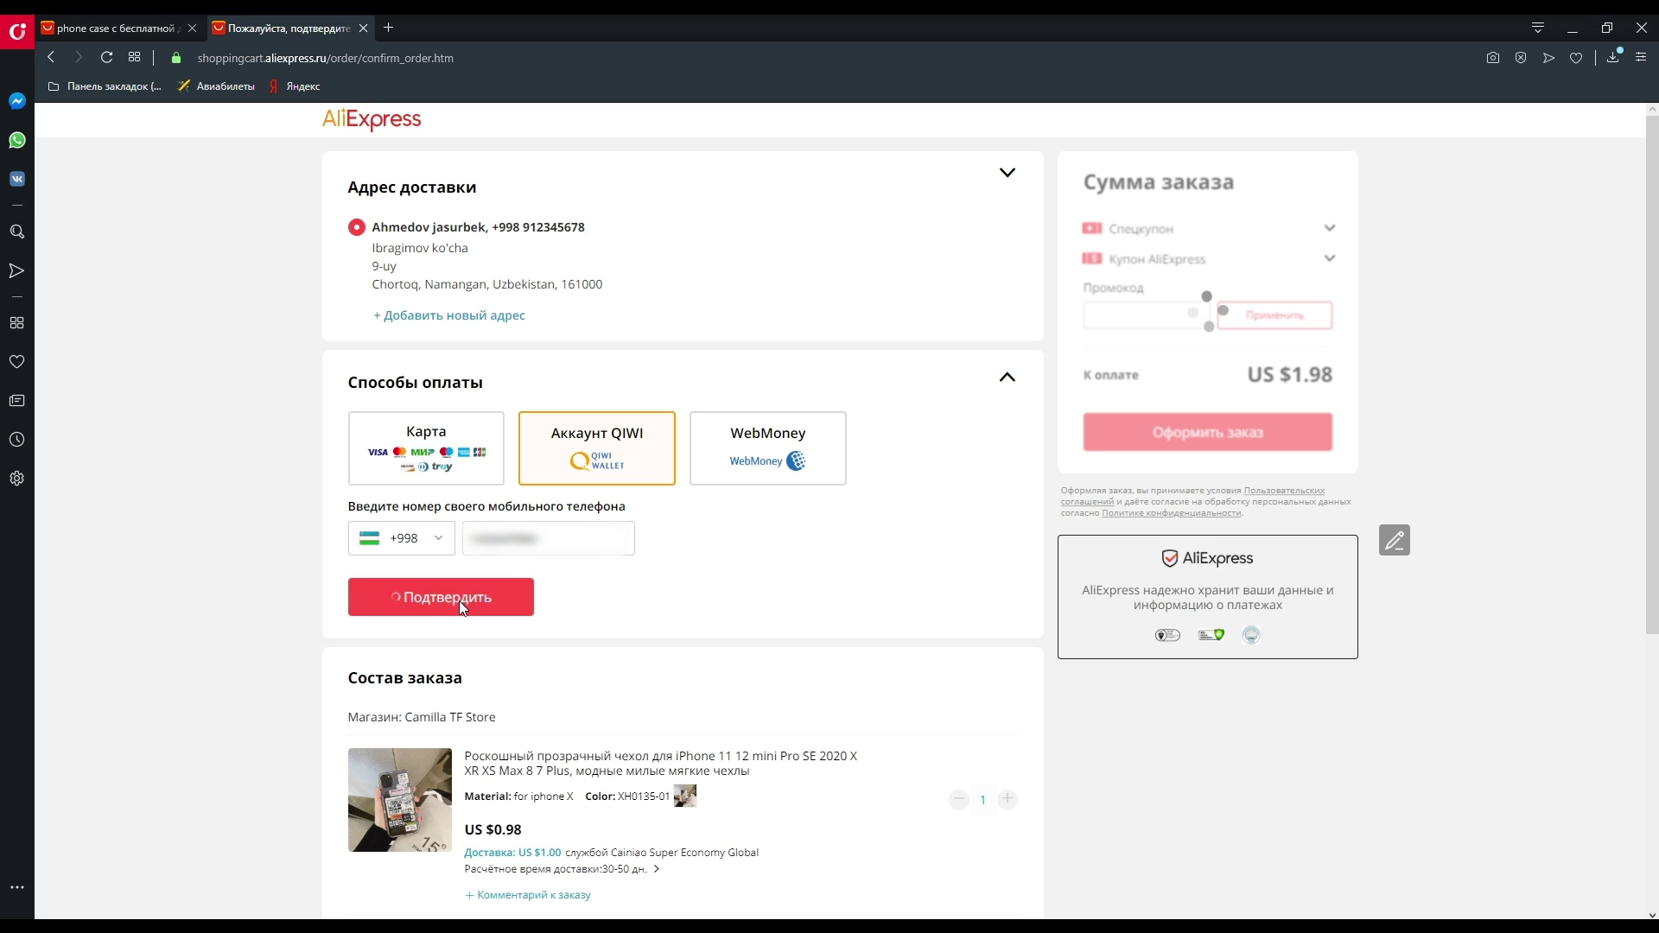
pyautogui.scroll(-1, 621, 607)
pyautogui.scroll(-1, 621, 608)
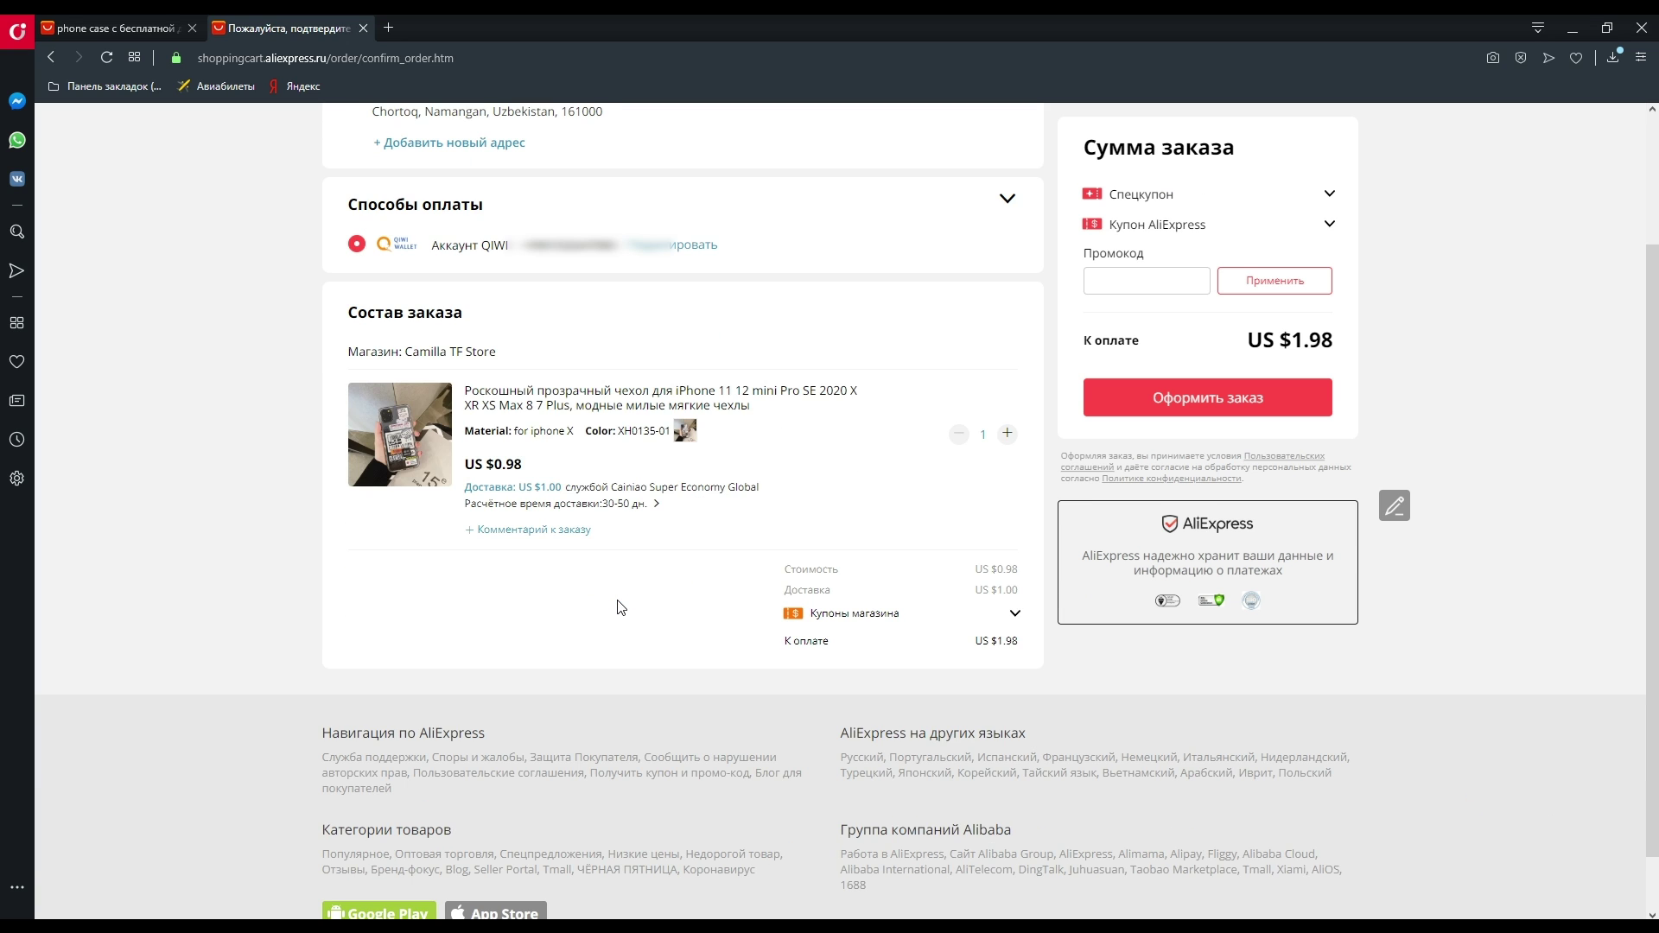
pyautogui.scroll(2, 620, 607)
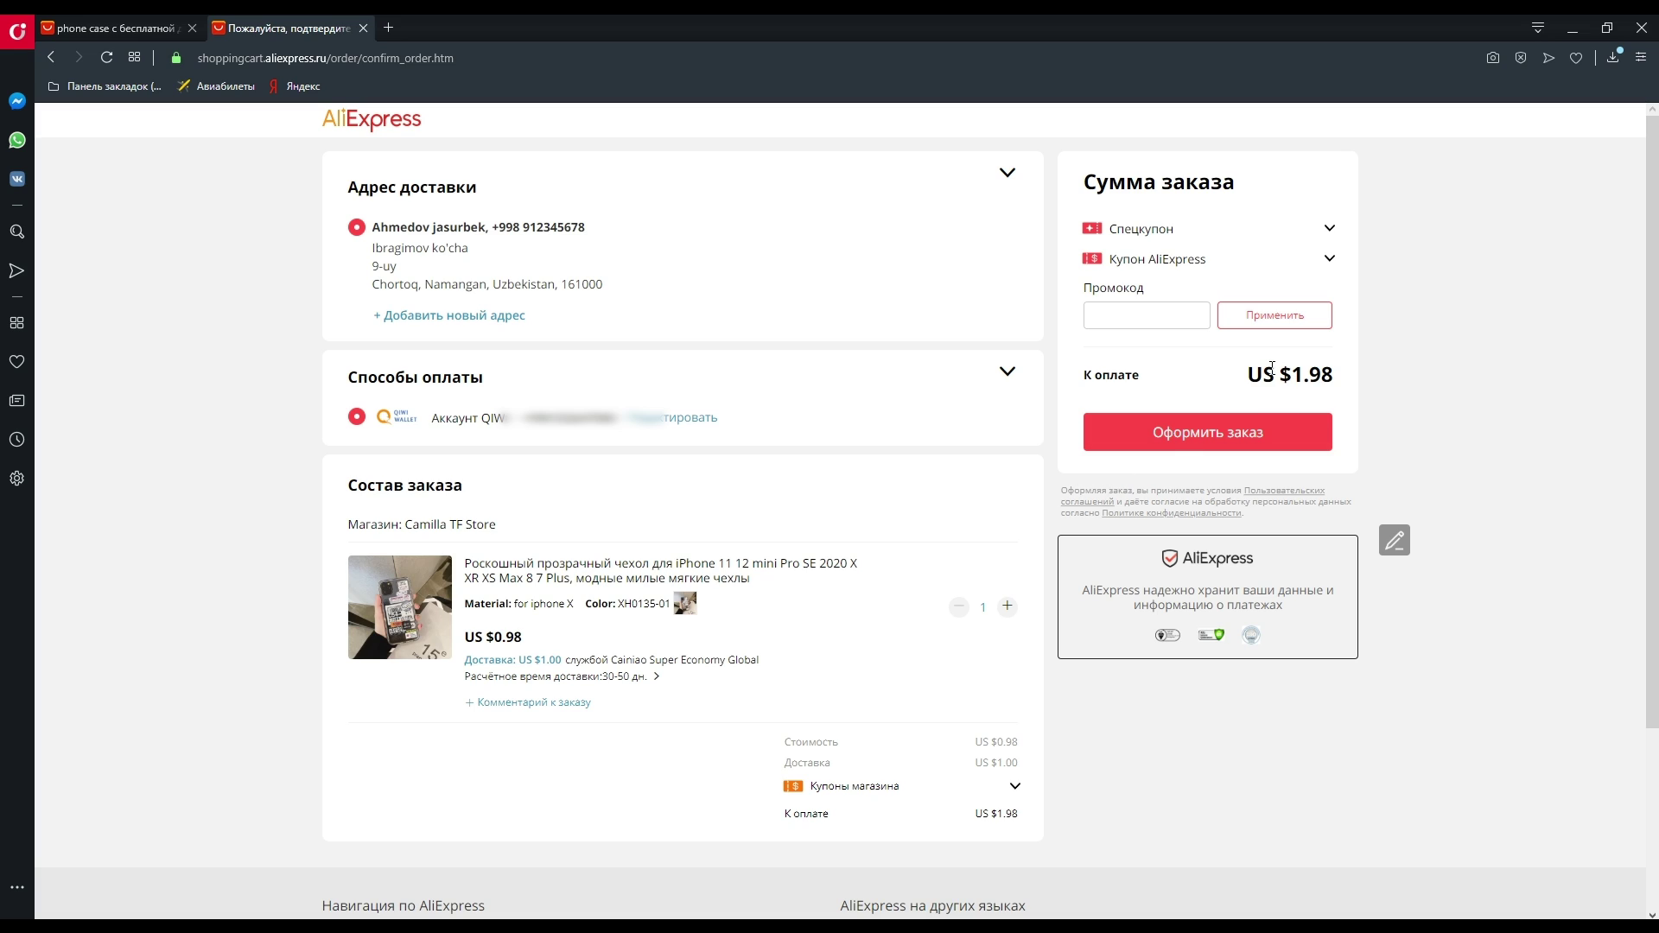
# - Check the US $1.98 order total and place the phone case order
pyautogui.moveTo(1249, 374); pyautogui.dragTo(1347, 380)
pyautogui.click(1333, 385)
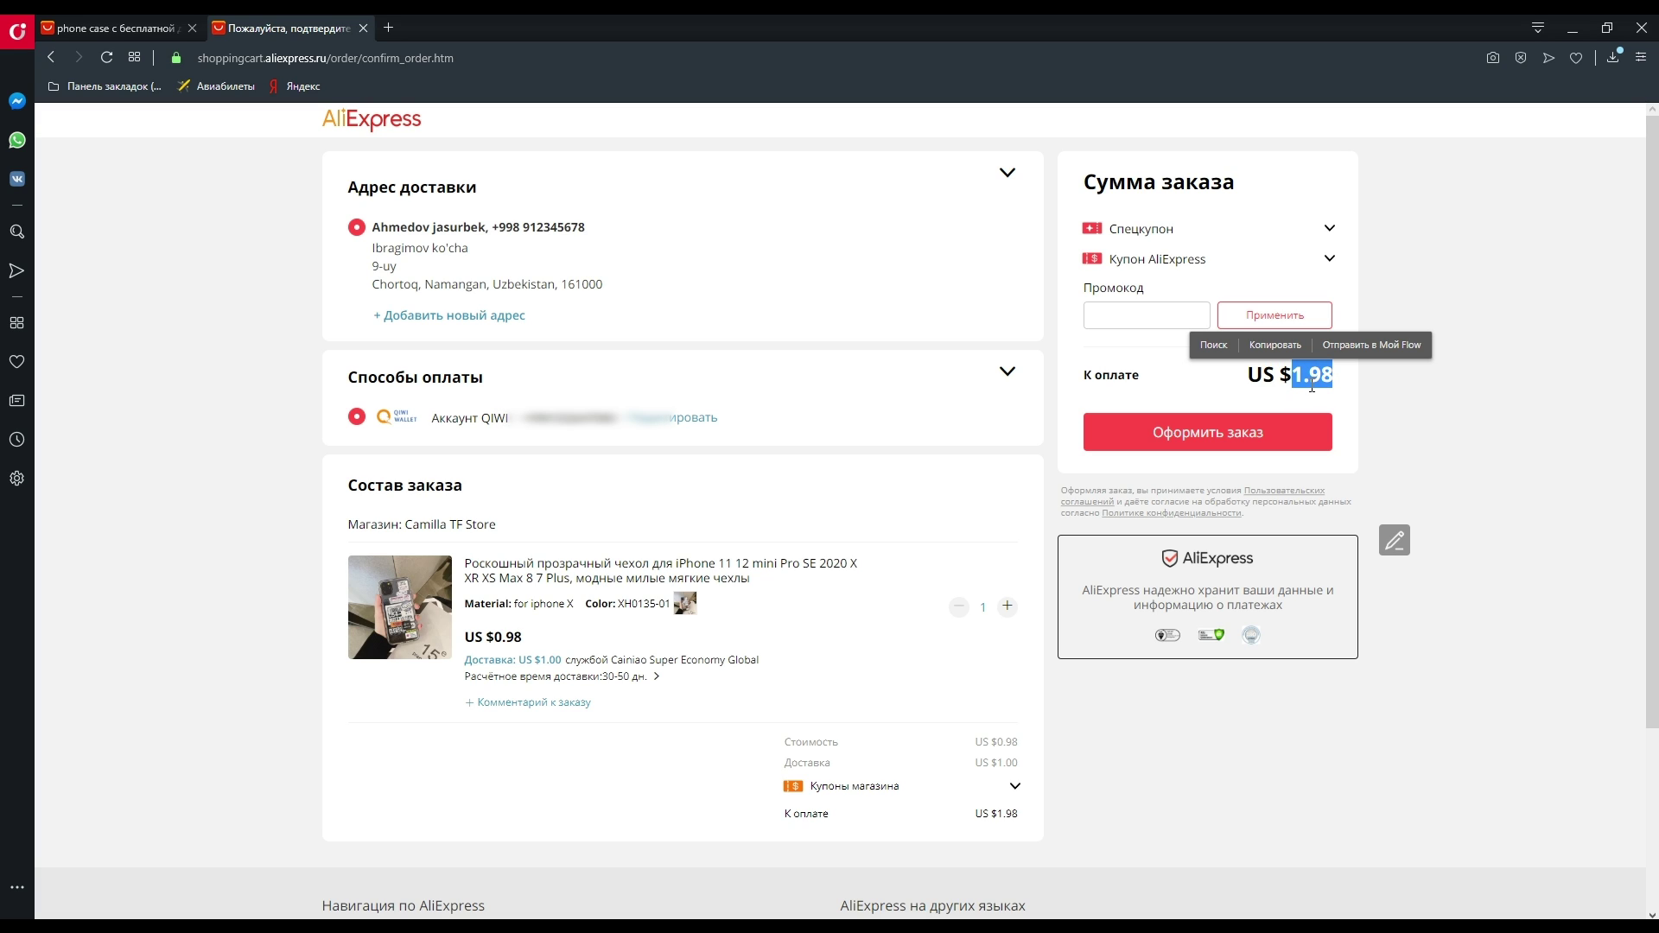
pyautogui.click(1327, 403)
pyautogui.click(1228, 442)
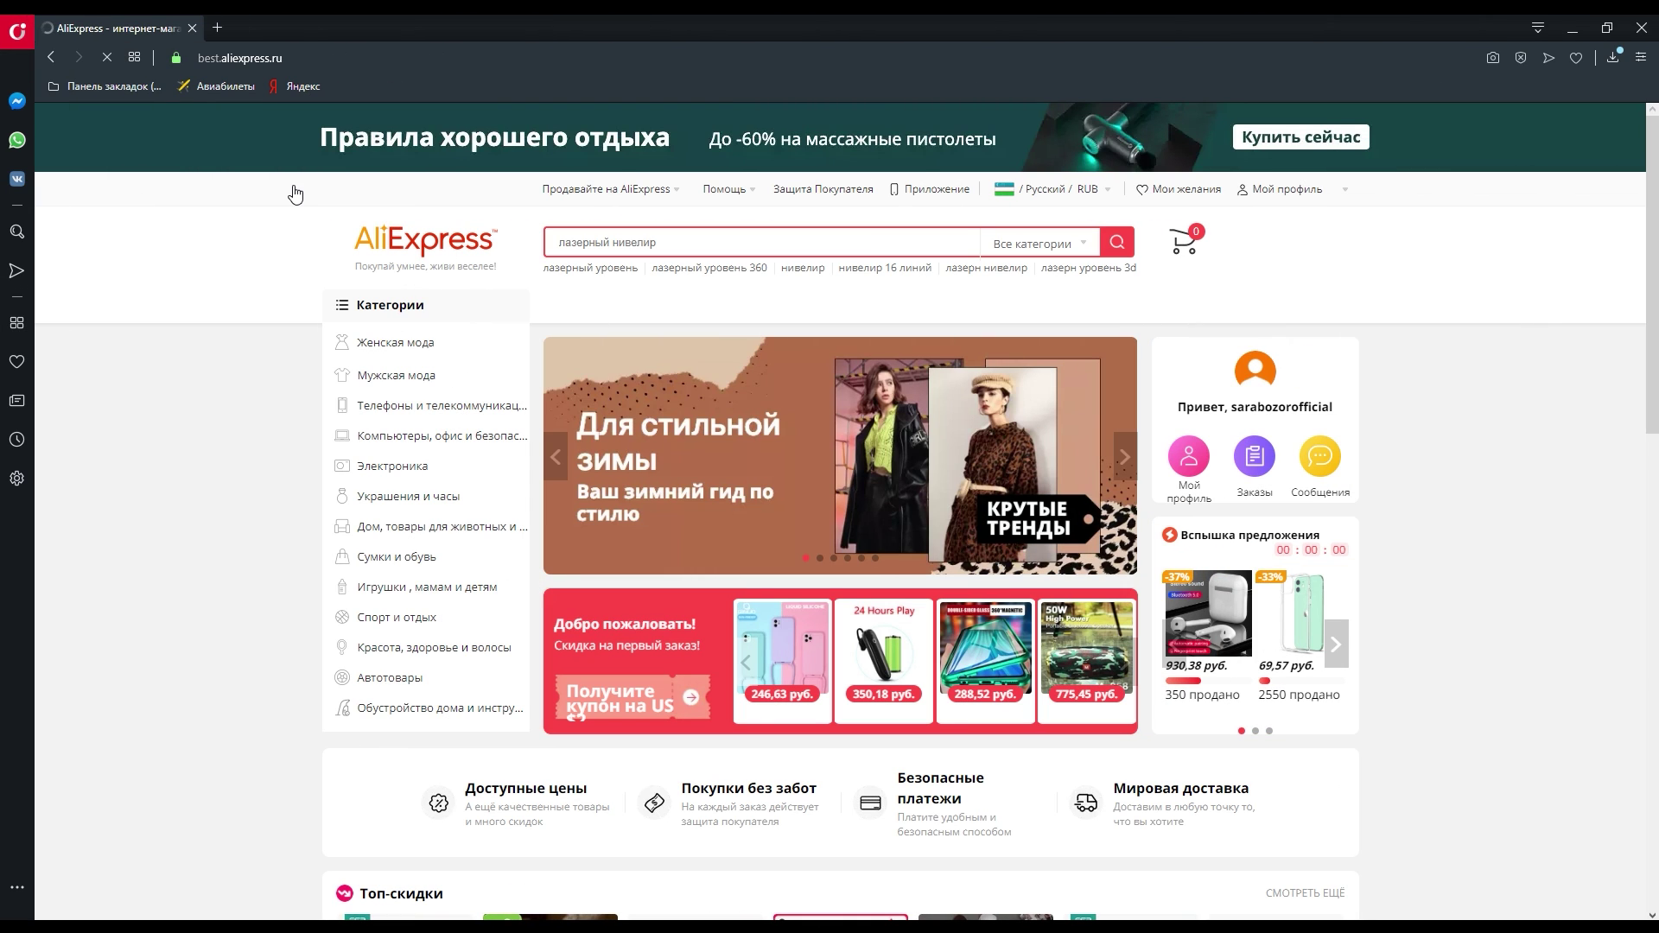
# - Go to the profile's My Orders list showing the $1.98 Camilla TF Store case awaiting payment
pyautogui.moveTo(1347, 230)
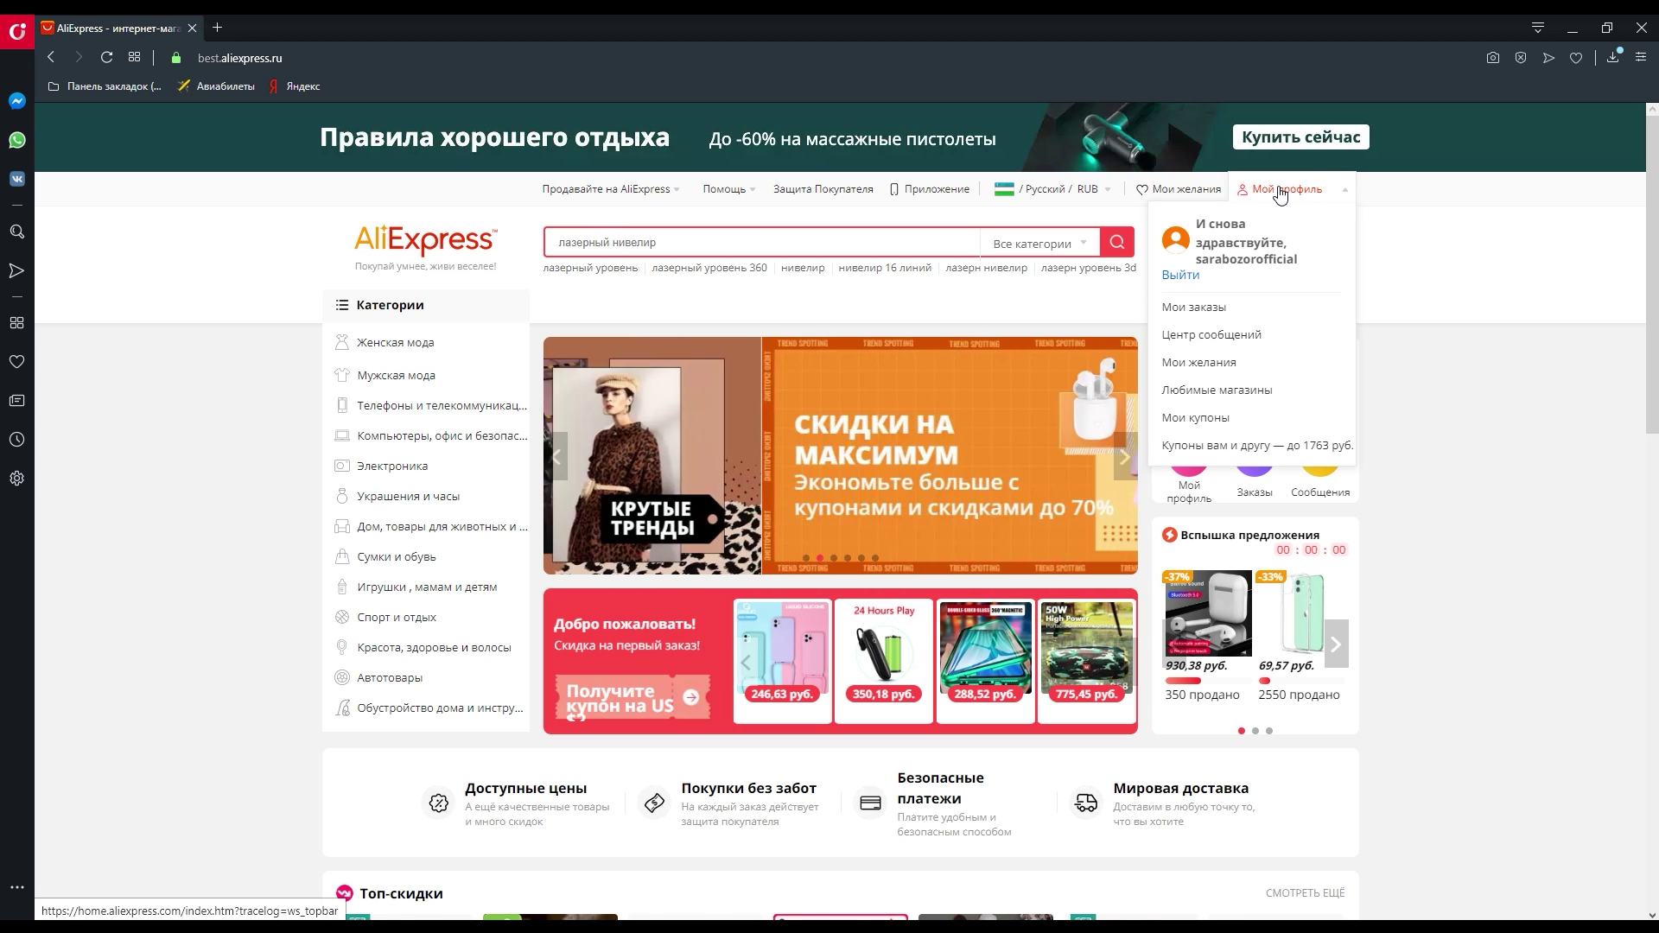
pyautogui.click(1276, 193)
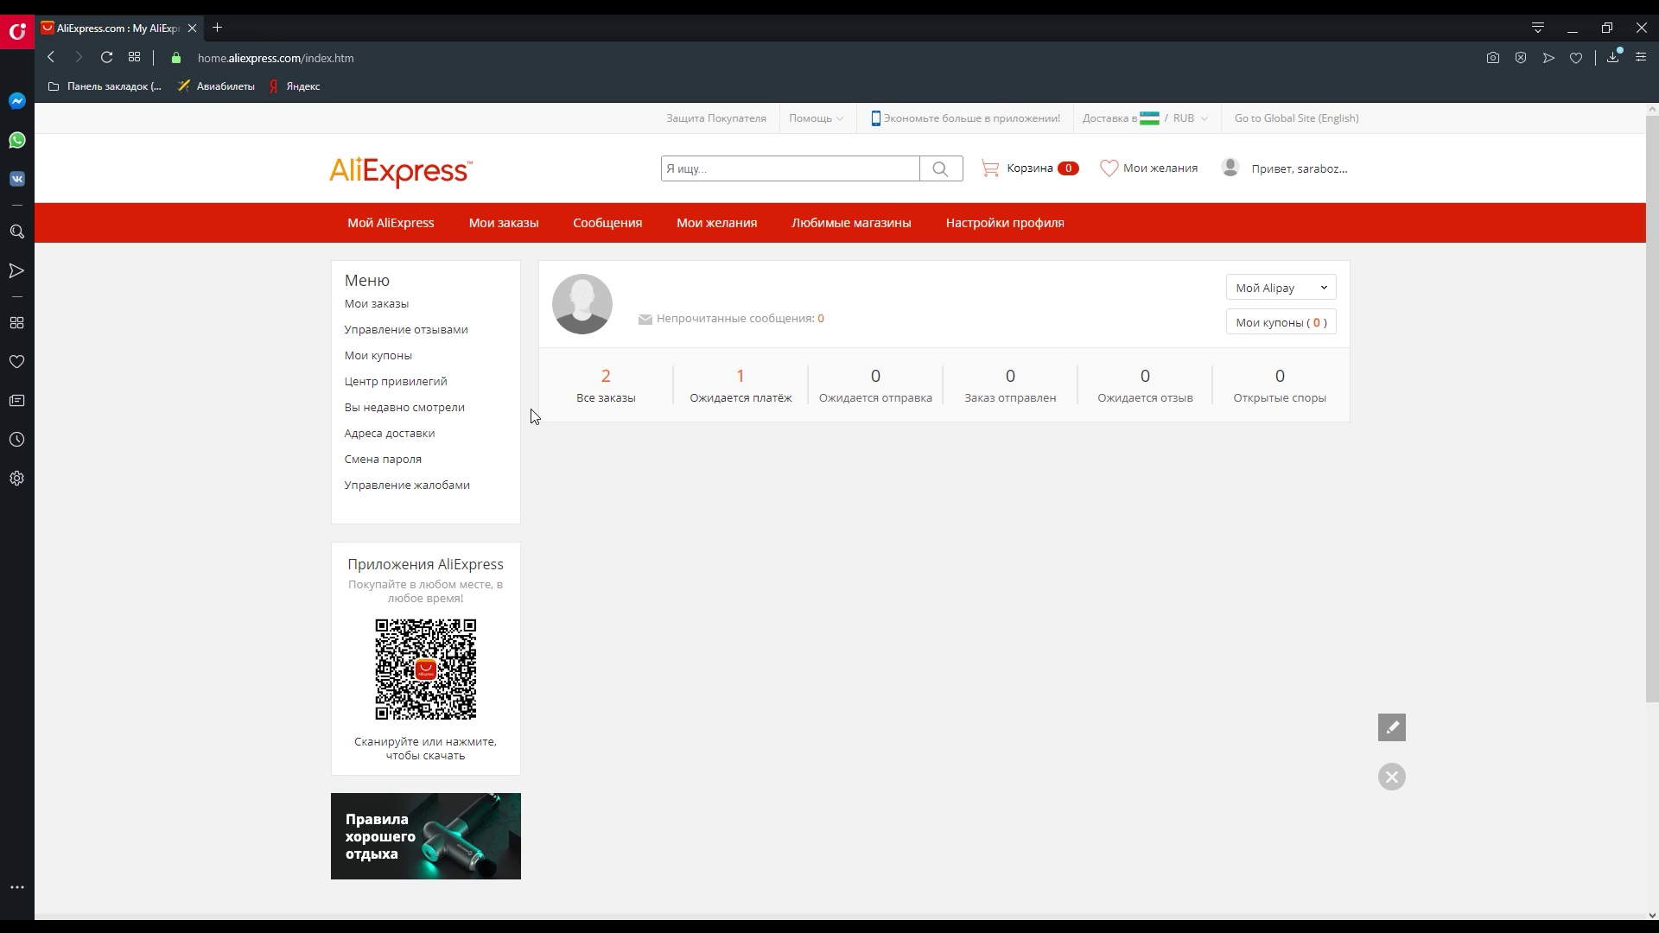
pyautogui.click(384, 311)
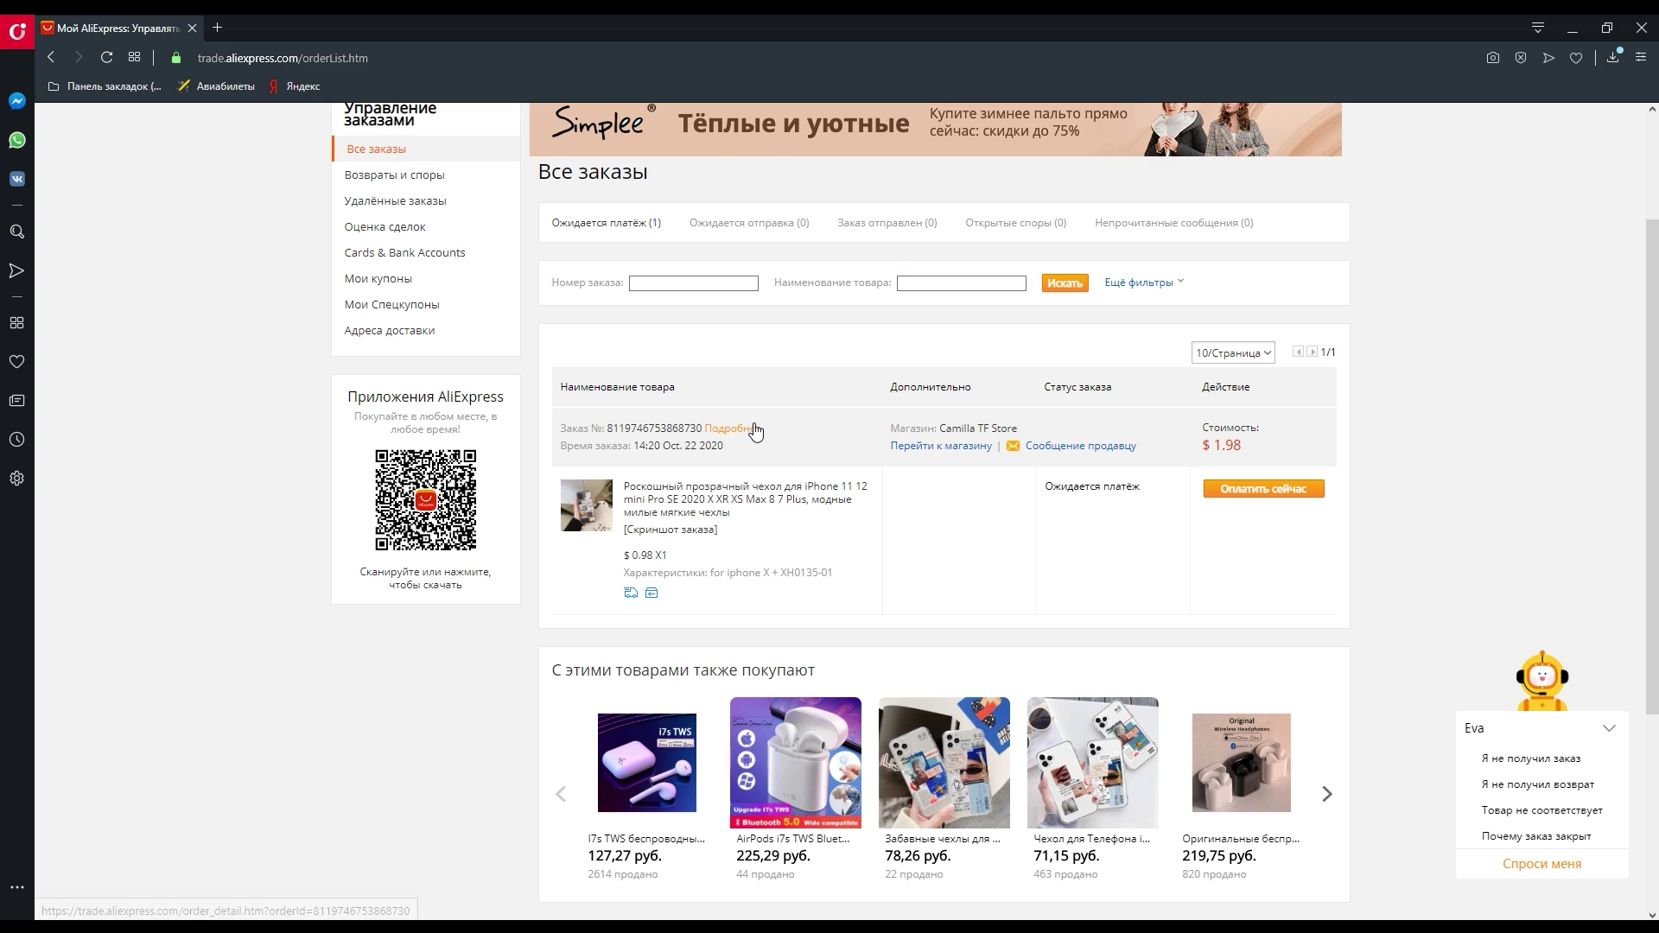
pyautogui.scroll(1, 878, 546)
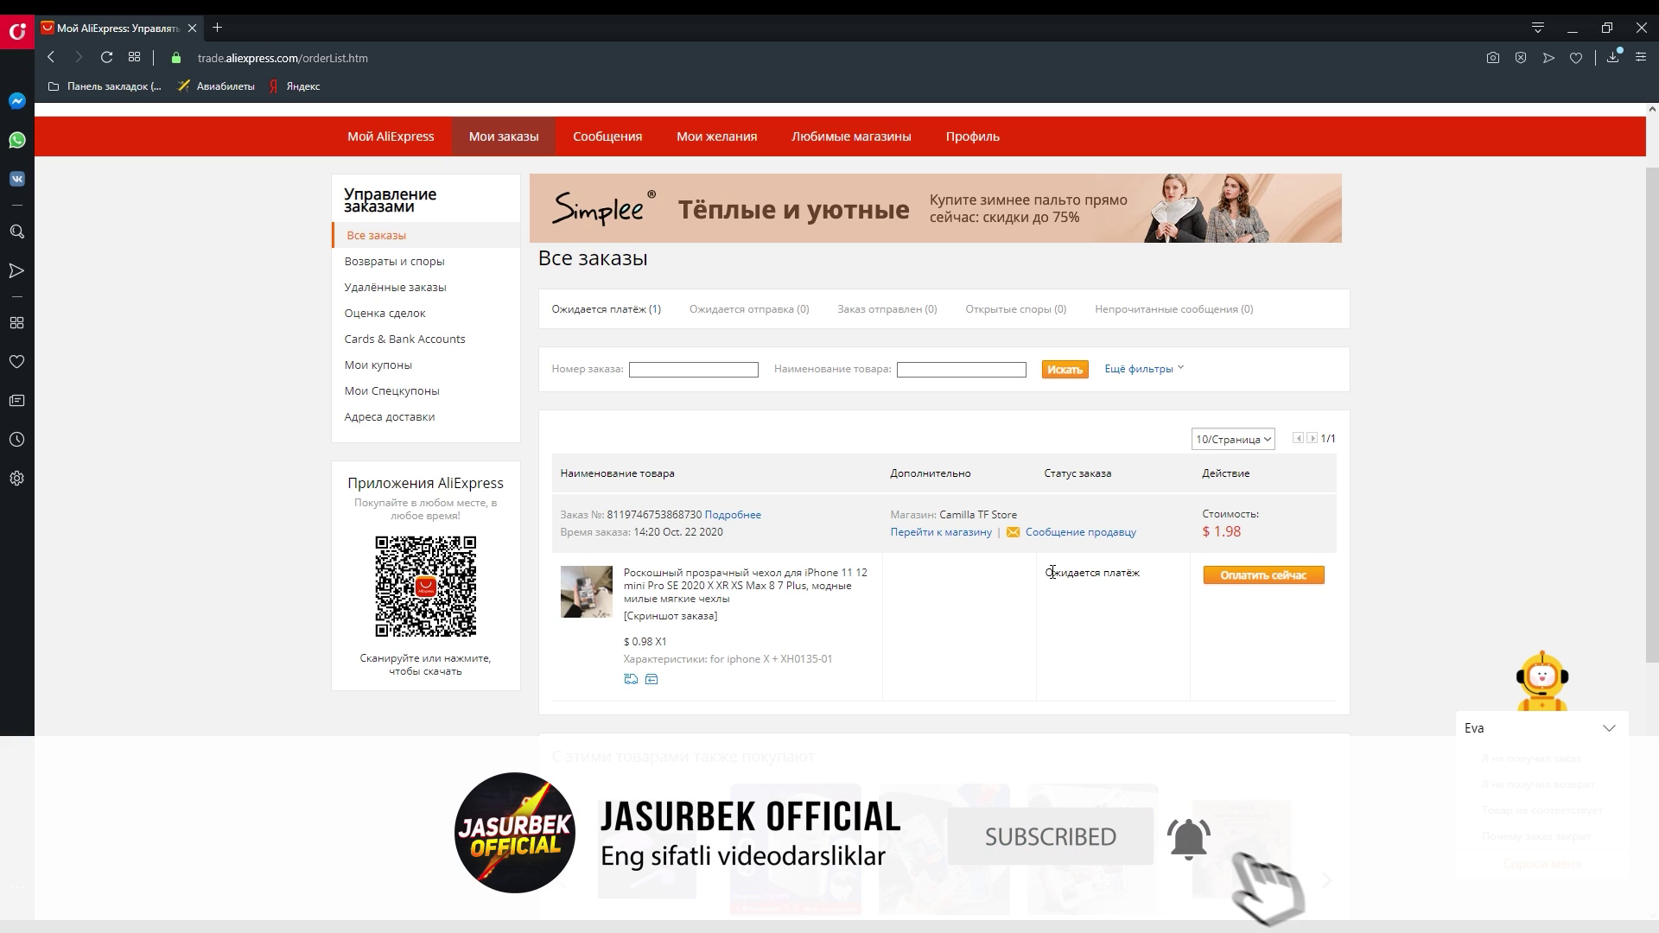
pyautogui.moveTo(1043, 572); pyautogui.dragTo(1142, 573)
pyautogui.click(1166, 619)
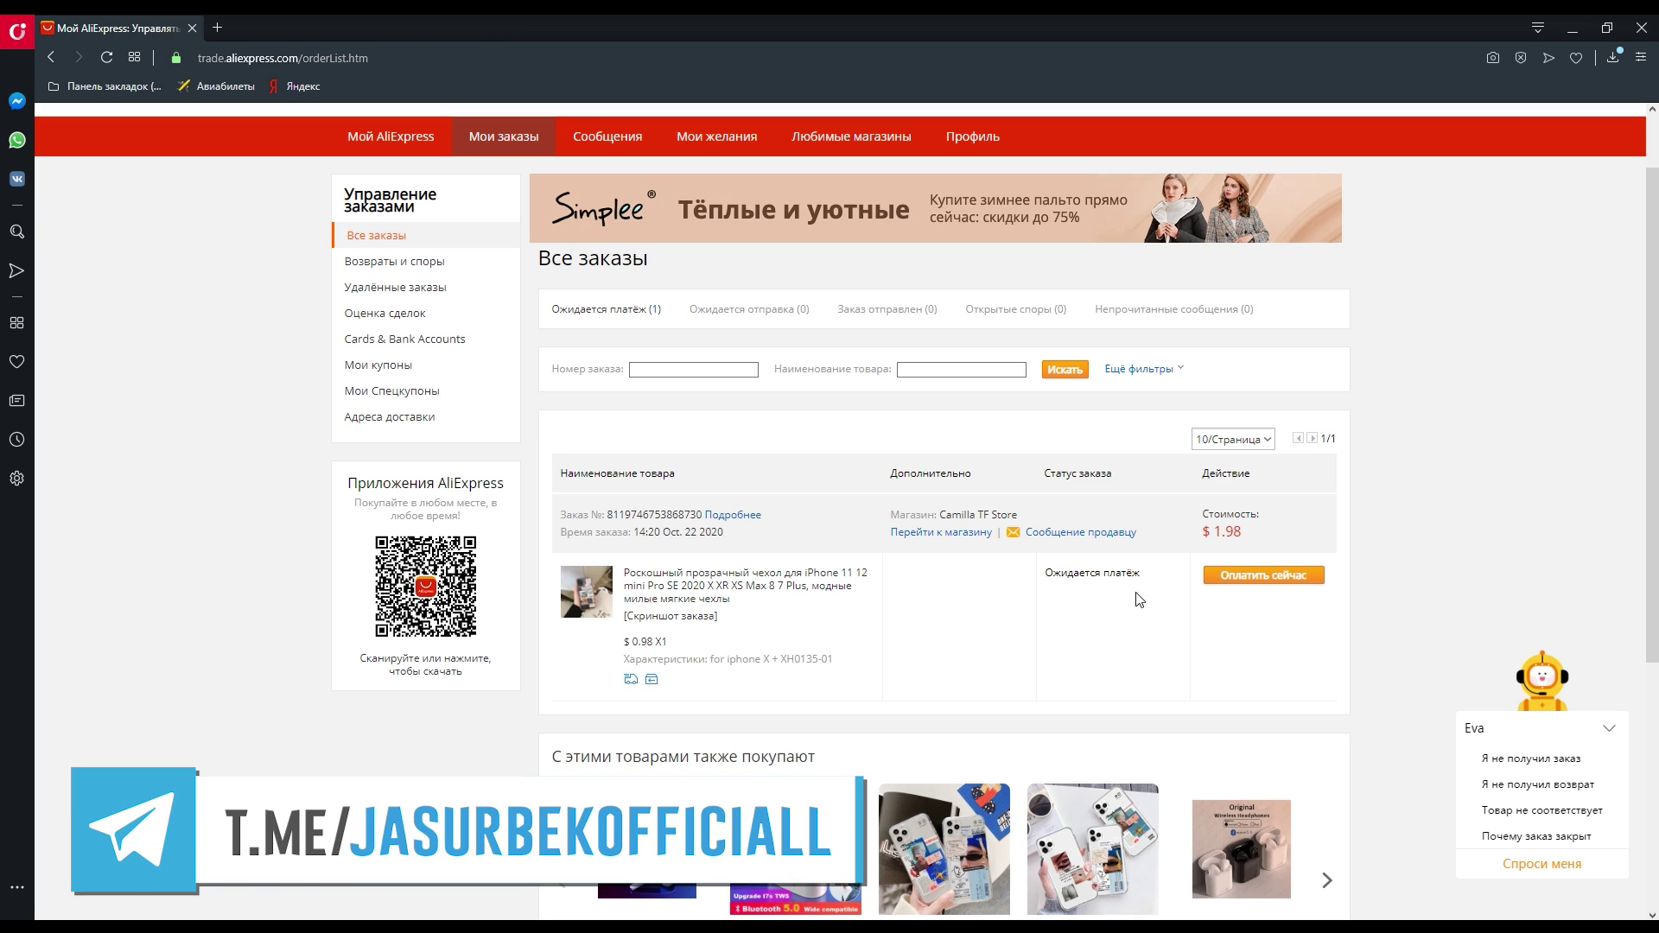
pyautogui.moveTo(1142, 574); pyautogui.dragTo(1044, 575)
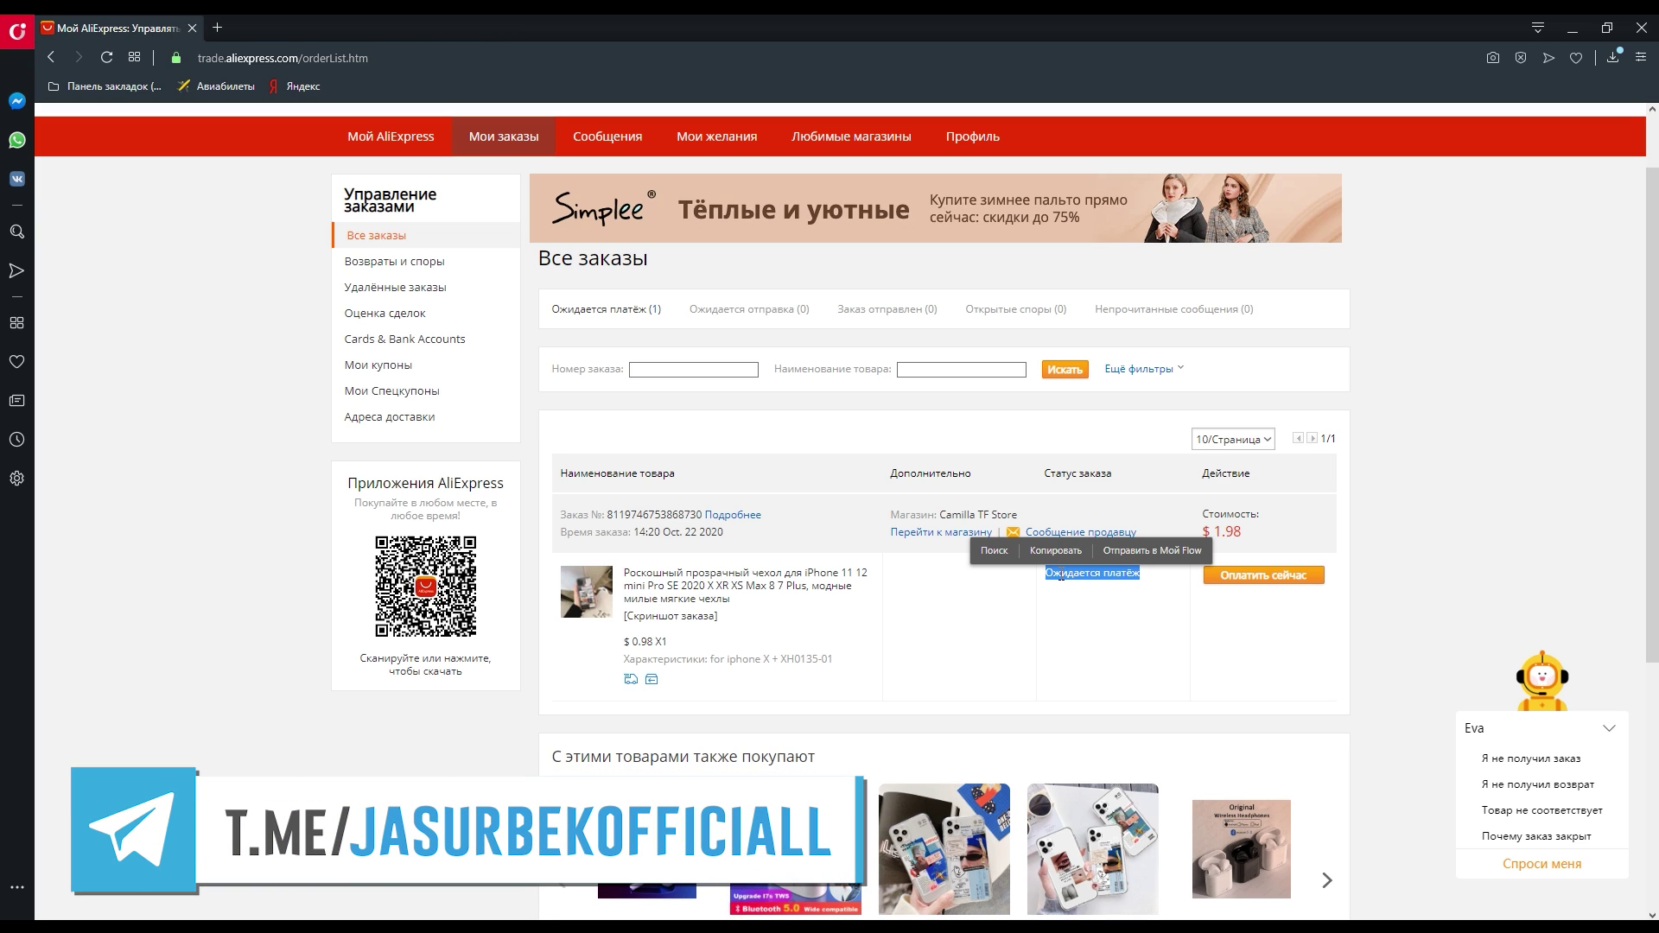
pyautogui.click(1061, 574)
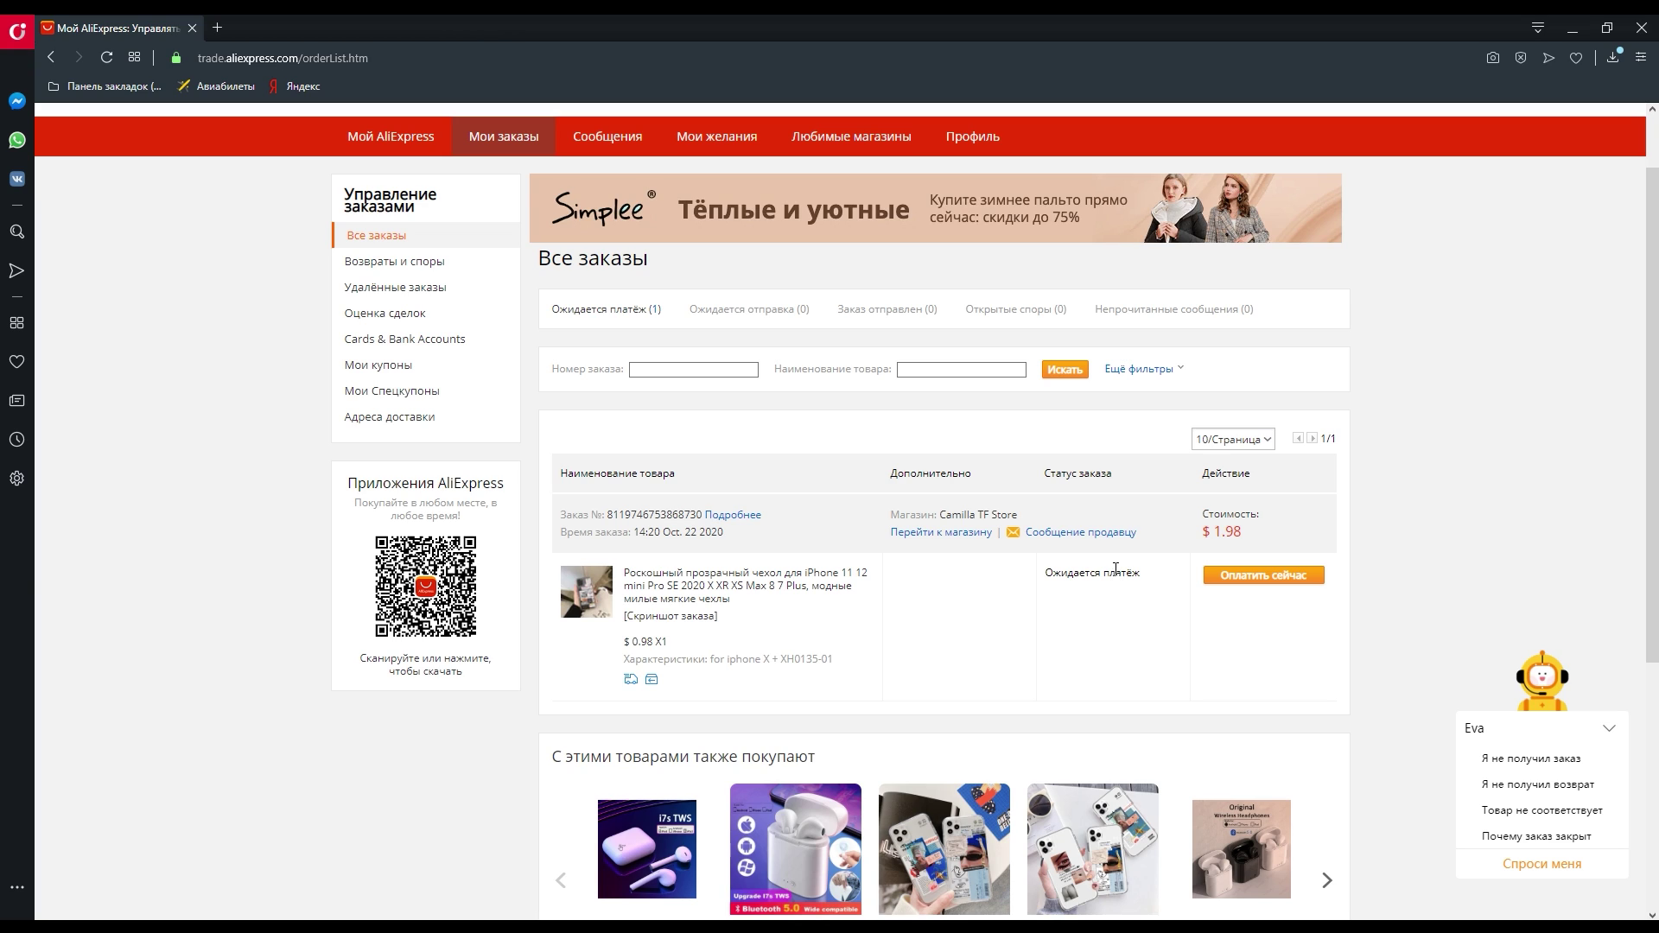
pyautogui.tripleClick(1094, 587)
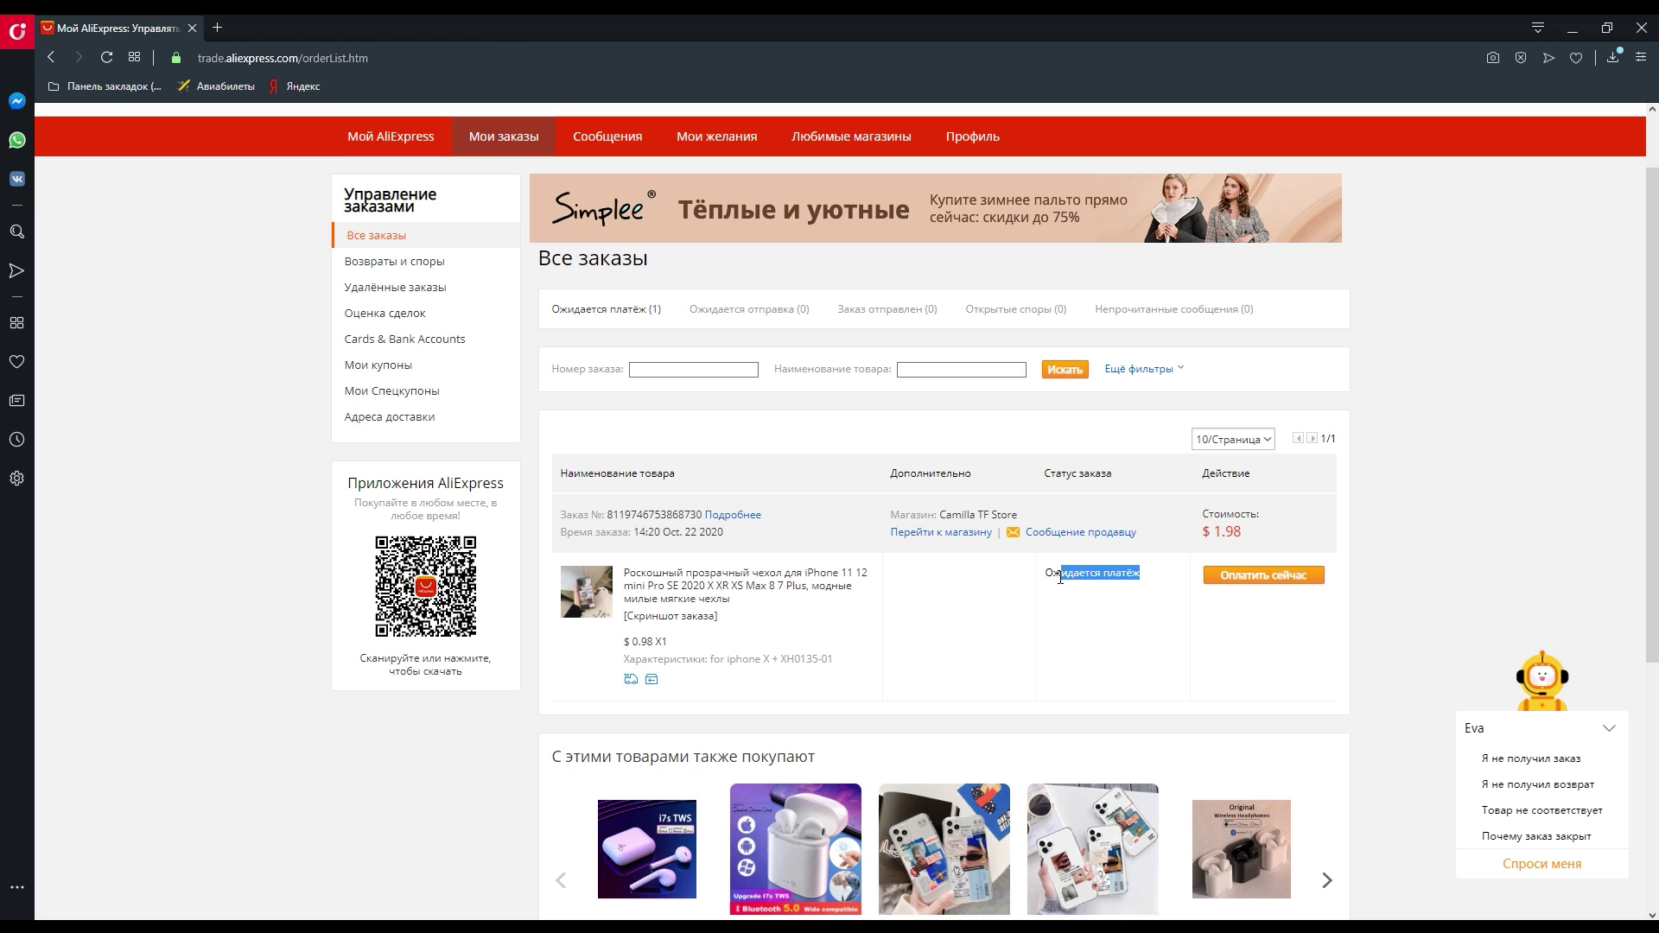